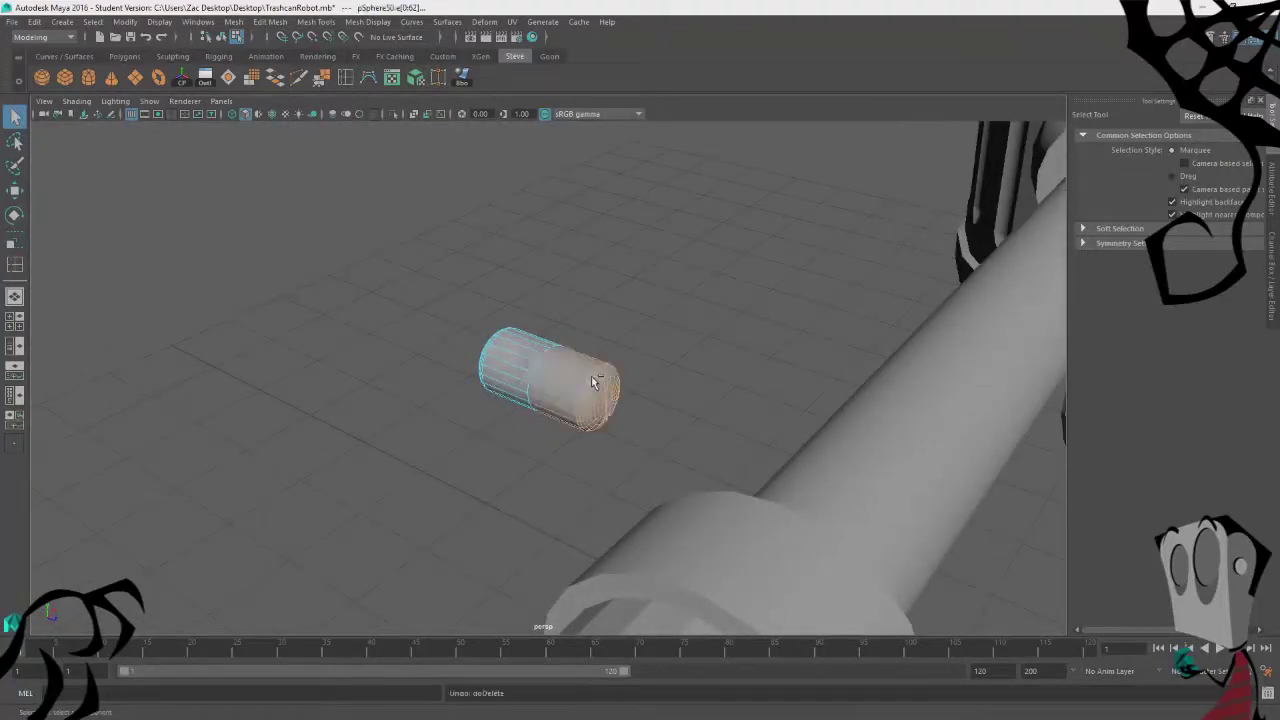
Step: Delete one half of the loose double-ended screw, leaving a single slotted head with an open end, and return to object selection
{"action": "right_click", "coordinate": [665, 323]}
{"action": "right_click_drag", "start_coordinate": [665, 329], "coordinate": [669, 360]}
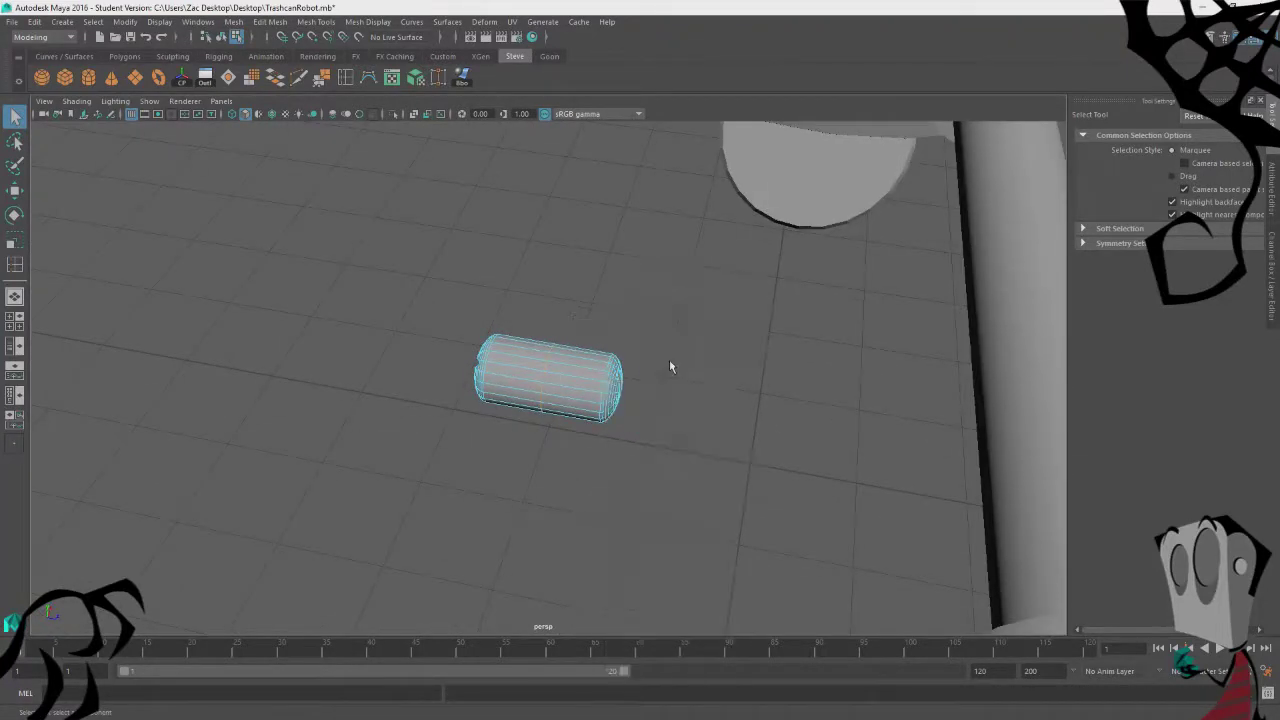
{"action": "left_click_drag", "start_coordinate": [656, 326], "coordinate": [556, 473]}
{"action": "key", "text": "Delete"}
{"action": "right_click_drag", "start_coordinate": [604, 252], "coordinate": [602, 222]}
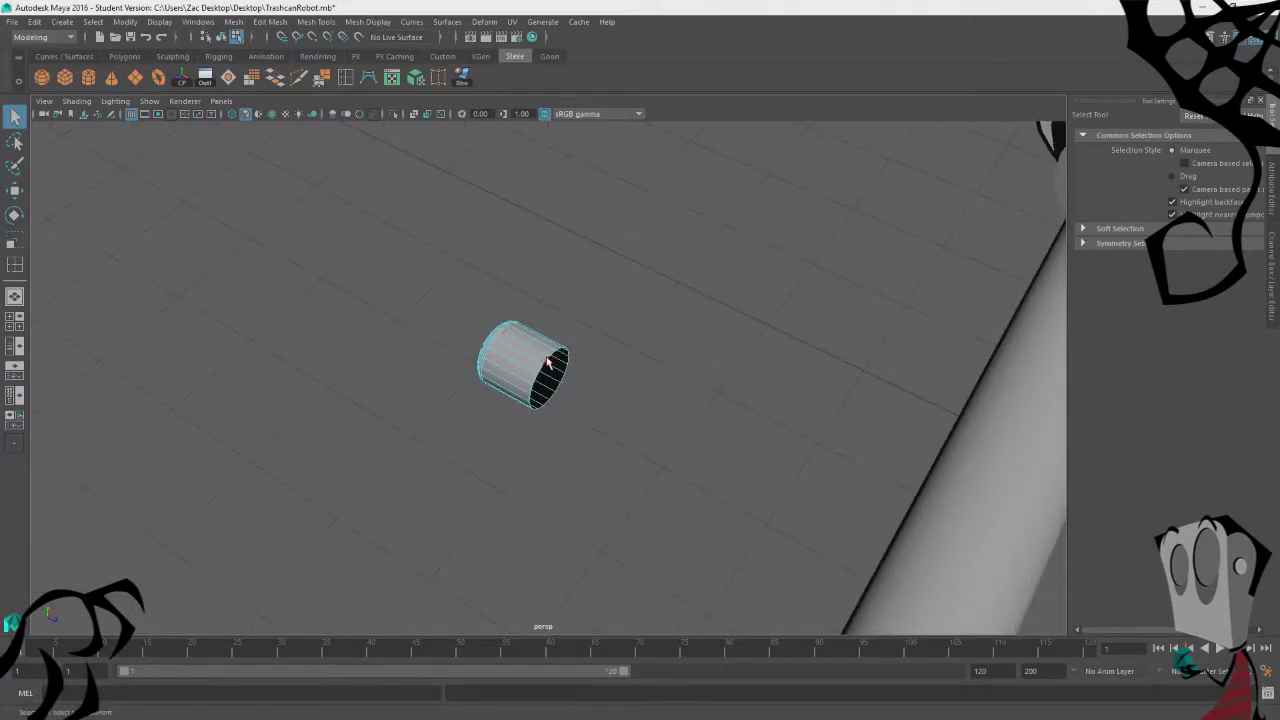
{"action": "key", "text": "w"}
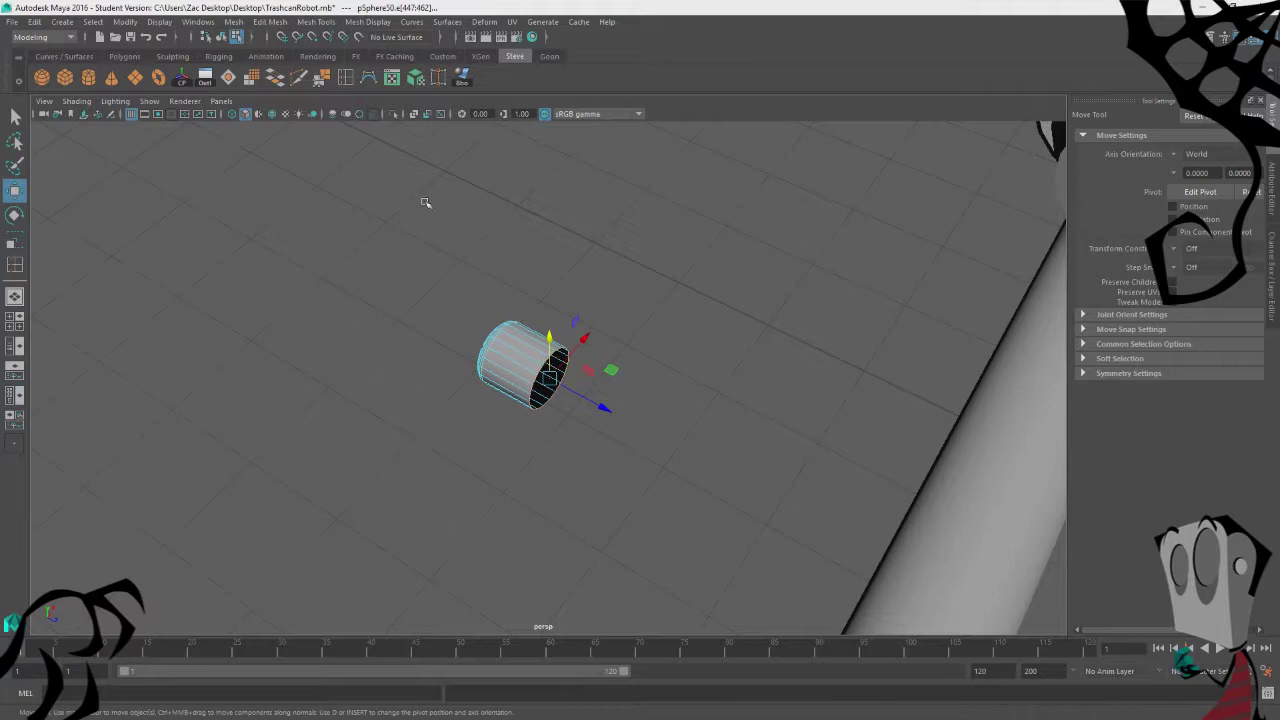
{"action": "left_click", "coordinate": [231, 80]}
{"action": "left_click_drag", "start_coordinate": [322, 402], "coordinate": [622, 318], "text": "alt"}
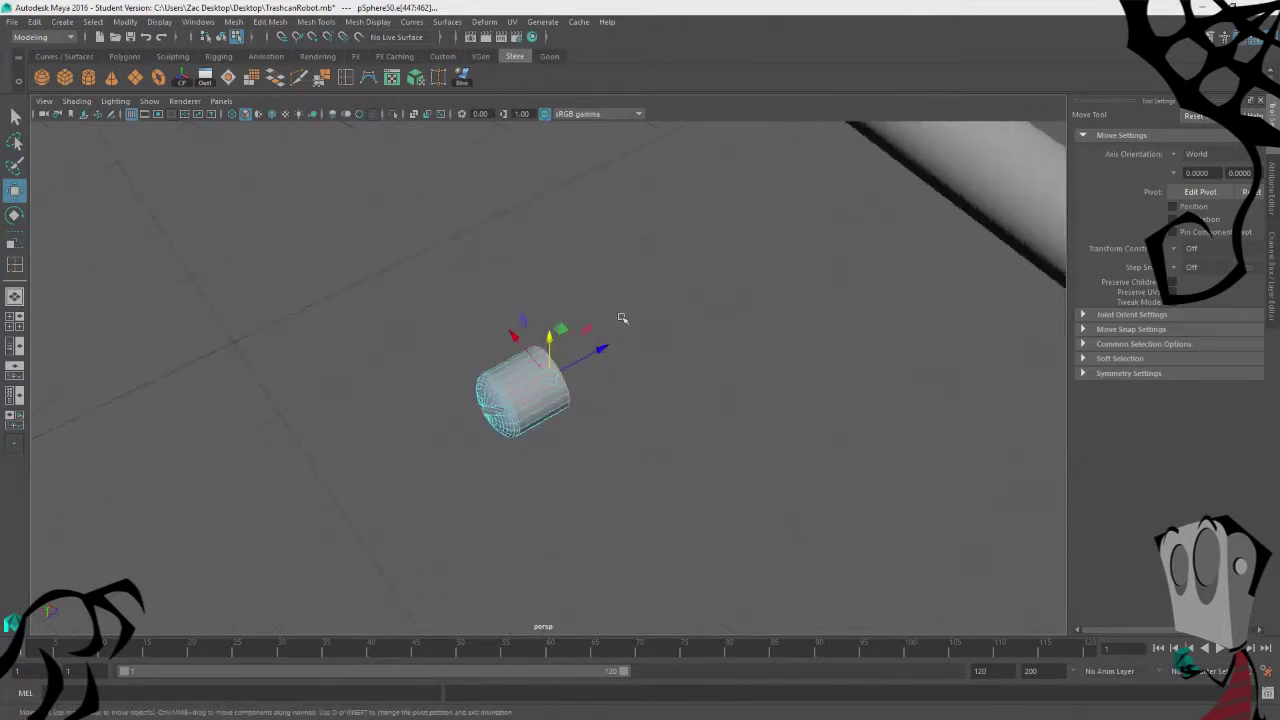
{"action": "right_click_drag", "start_coordinate": [622, 318], "coordinate": [717, 289]}
{"action": "left_click_drag", "start_coordinate": [368, 443], "coordinate": [482, 380], "text": "alt"}
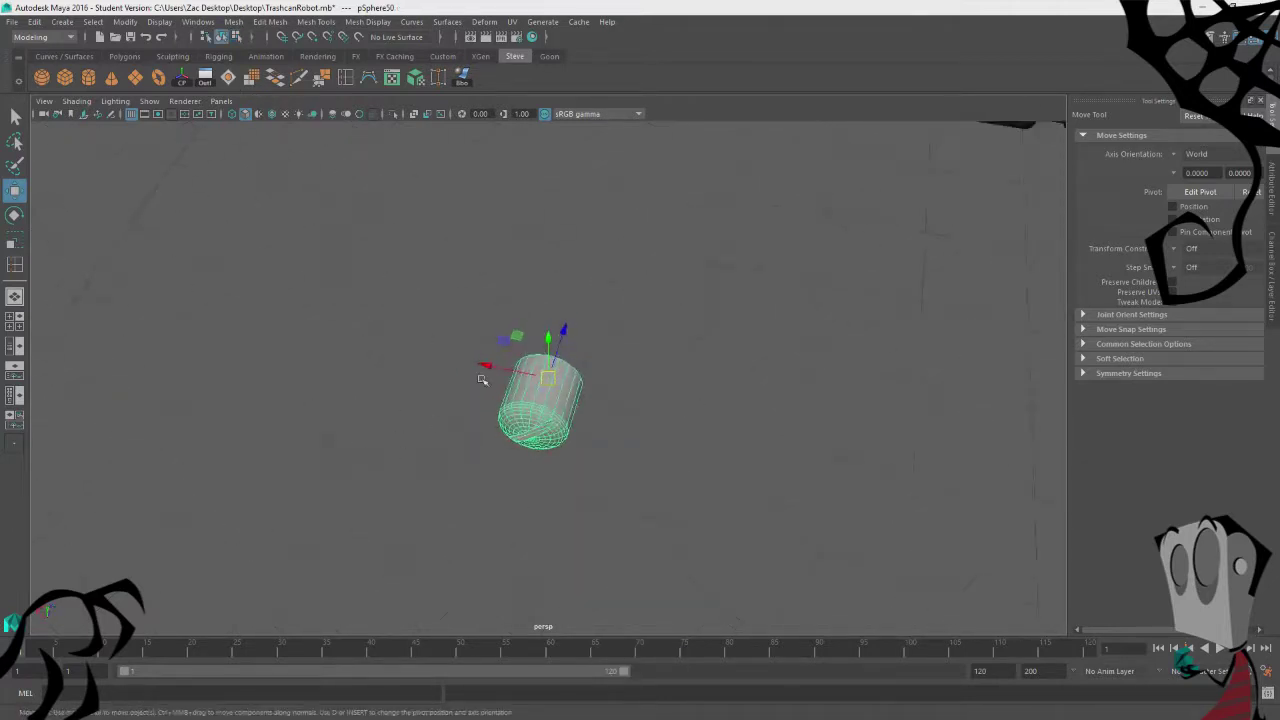
Step: Raise the cut screw and move it along the arm to beside the wide cone section
{"action": "left_click_drag", "start_coordinate": [549, 338], "coordinate": [575, 118]}
{"action": "right_click_drag", "start_coordinate": [775, 220], "coordinate": [550, 333], "text": "alt"}
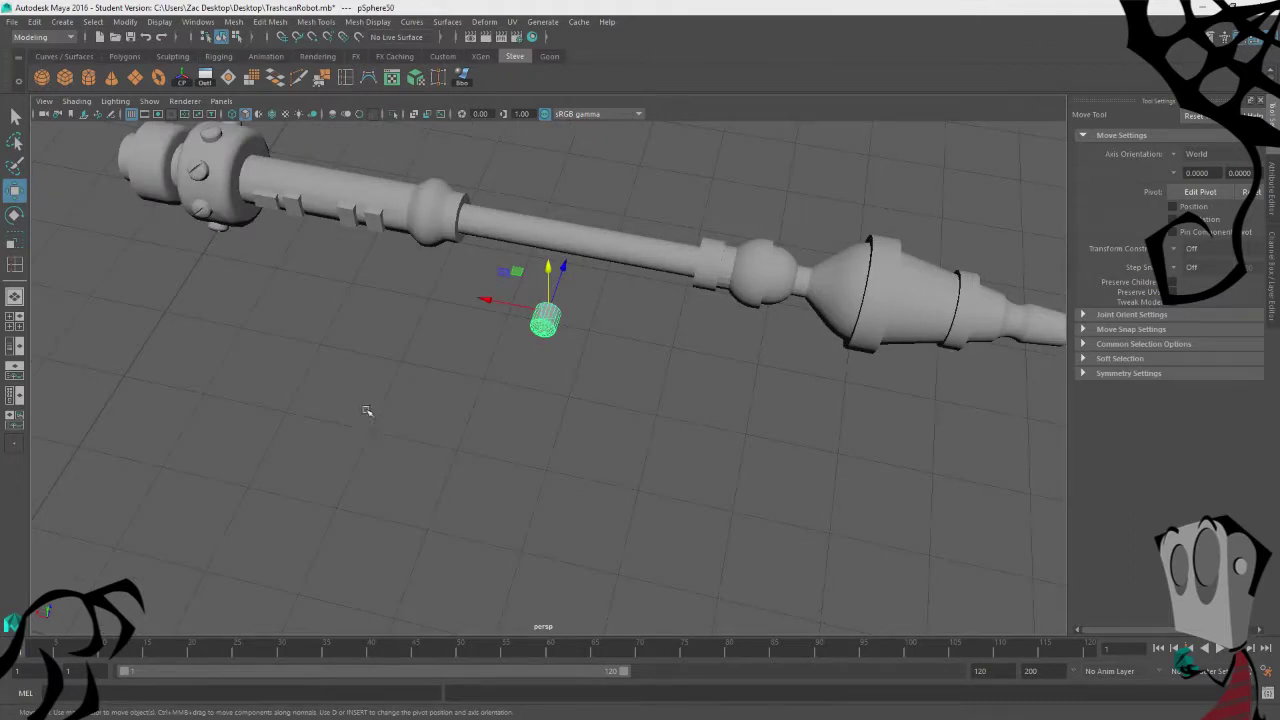
{"action": "scroll", "coordinate": [366, 410], "scroll_direction": "down", "scroll_amount": 3}
{"action": "scroll", "coordinate": [731, 286], "scroll_direction": "up", "scroll_amount": 10}
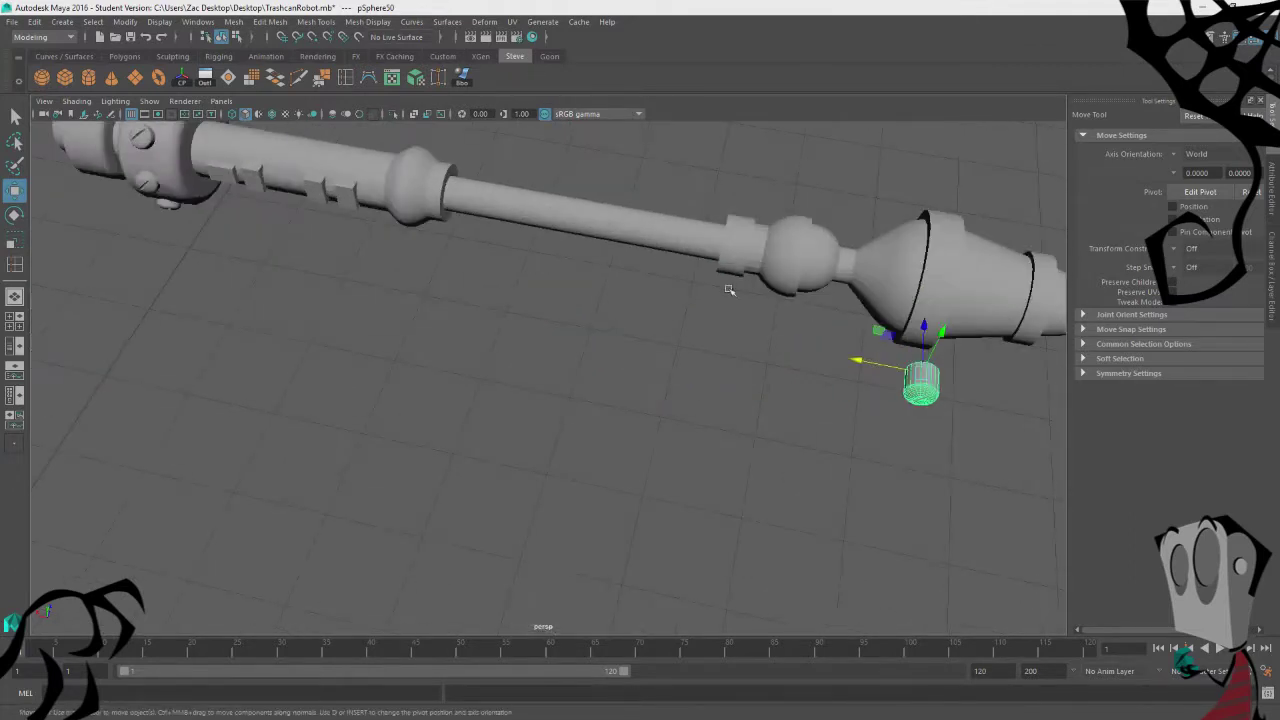
Step: Select the faces of the short neck between the collar and the ball joint and soften their edges
{"action": "left_click_drag", "start_coordinate": [238, 387], "coordinate": [264, 374], "text": "alt"}
{"action": "middle_click_drag", "start_coordinate": [264, 374], "coordinate": [420, 320], "text": "alt"}
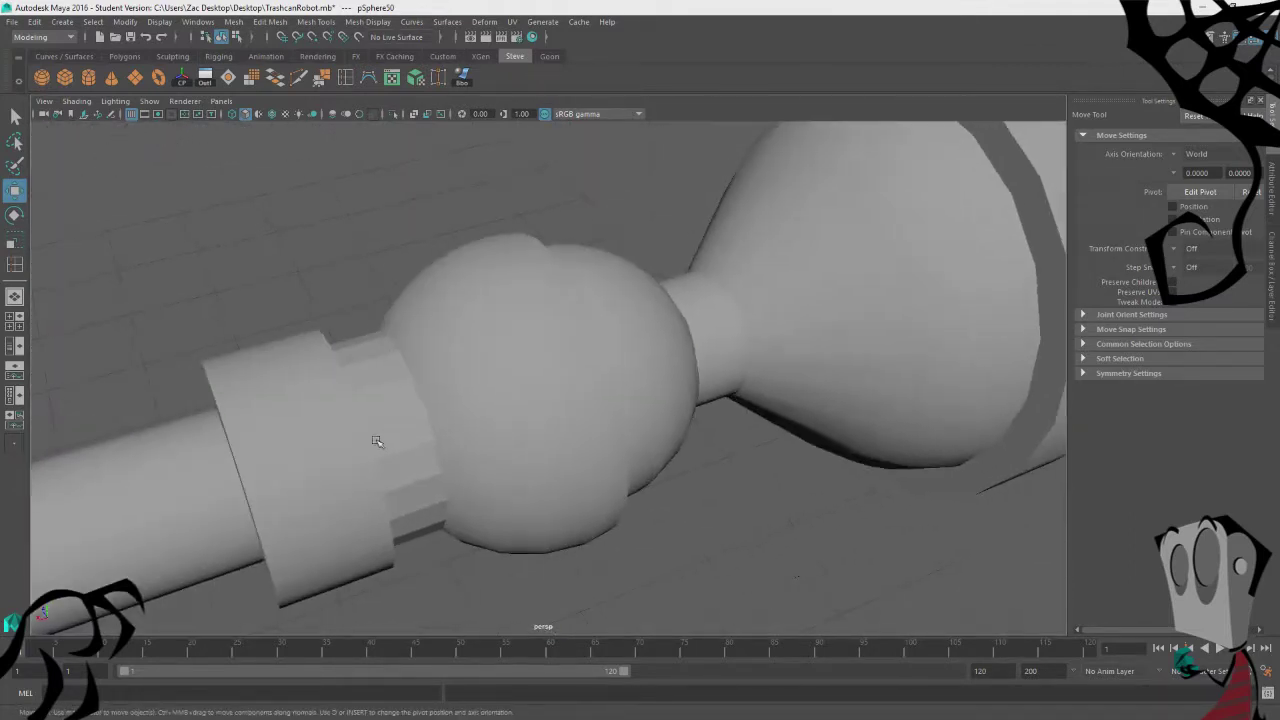
{"action": "left_click", "coordinate": [376, 440]}
{"action": "left_click_drag", "start_coordinate": [468, 419], "coordinate": [356, 346], "text": "alt"}
{"action": "right_click_drag", "start_coordinate": [343, 237], "coordinate": [357, 253]}
{"action": "right_click_drag", "start_coordinate": [320, 309], "coordinate": [318, 345]}
{"action": "double_click", "coordinate": [318, 345]}
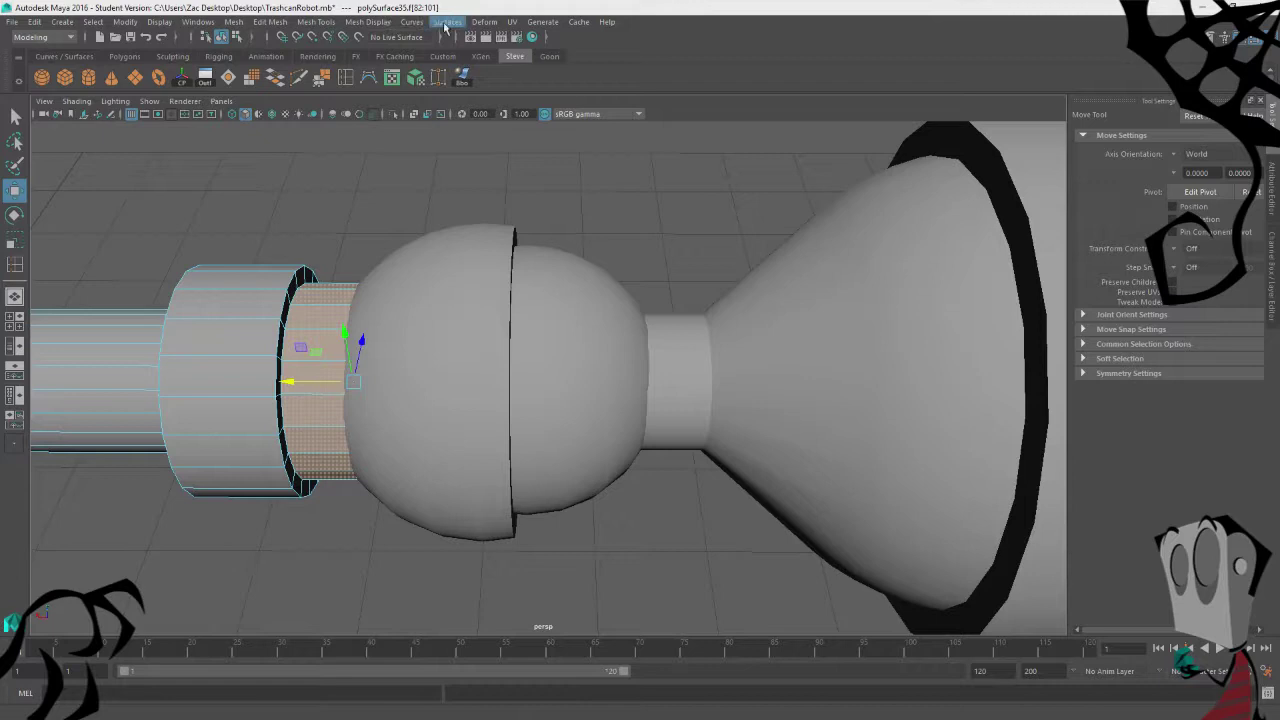
{"action": "left_click", "coordinate": [446, 22]}
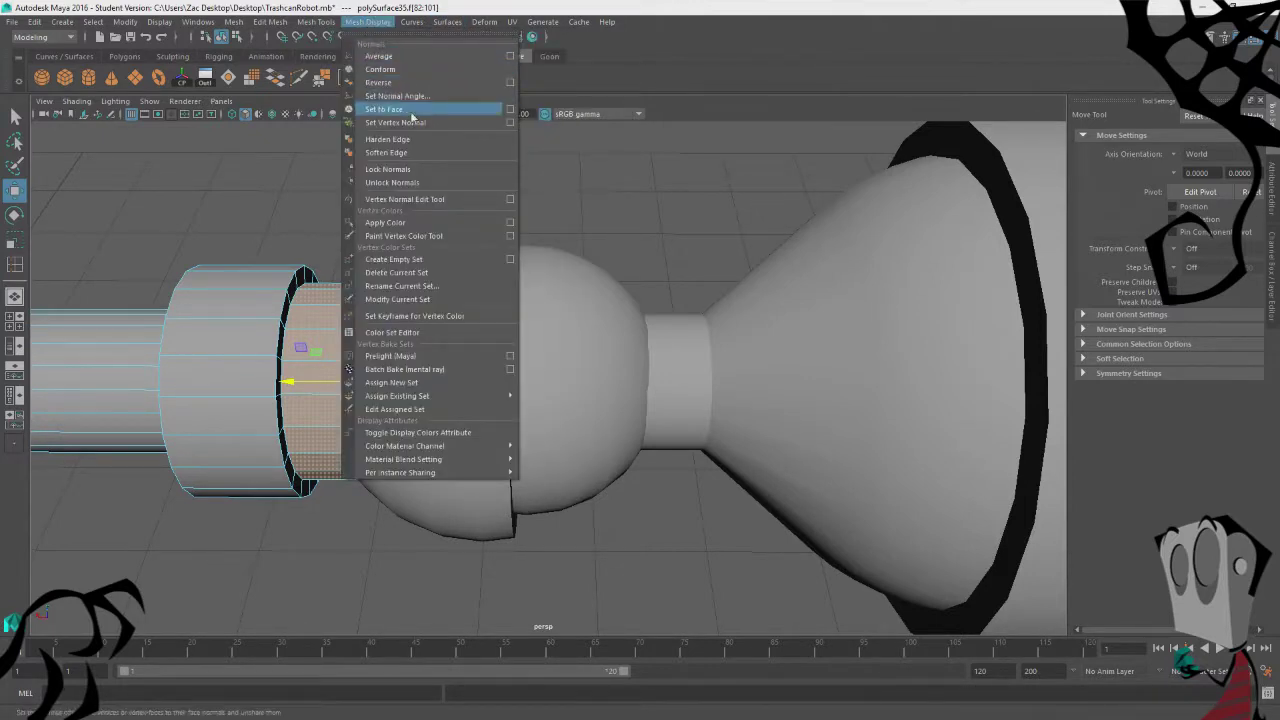
{"action": "left_click", "coordinate": [410, 152]}
{"action": "left_click", "coordinate": [365, 211]}
{"action": "left_click_drag", "start_coordinate": [365, 211], "coordinate": [290, 242], "text": "alt"}
Step: Return to object selection and apply Soften Edge to the whole thin rod with its collar
{"action": "right_click_drag", "start_coordinate": [480, 197], "coordinate": [542, 183]}
{"action": "scroll", "coordinate": [254, 321], "scroll_direction": "down", "scroll_amount": 3}
{"action": "left_click_drag", "start_coordinate": [254, 321], "coordinate": [468, 383], "text": "alt"}
{"action": "scroll", "coordinate": [563, 380], "scroll_direction": "up", "scroll_amount": 4}
{"action": "scroll", "coordinate": [480, 377], "scroll_direction": "down", "scroll_amount": 4}
{"action": "left_click", "coordinate": [481, 376]}
{"action": "scroll", "coordinate": [481, 376], "scroll_direction": "down", "scroll_amount": 10}
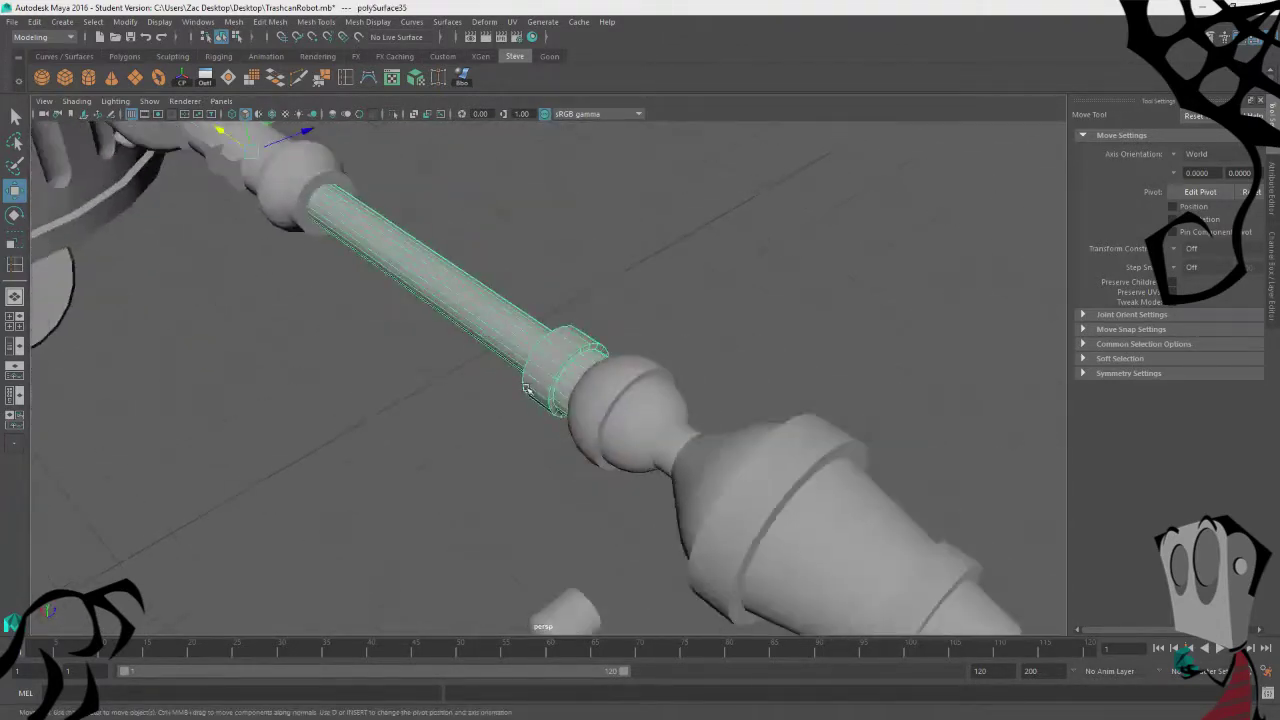
{"action": "left_click", "coordinate": [366, 21]}
{"action": "left_click", "coordinate": [420, 151]}
{"action": "left_click", "coordinate": [580, 314]}
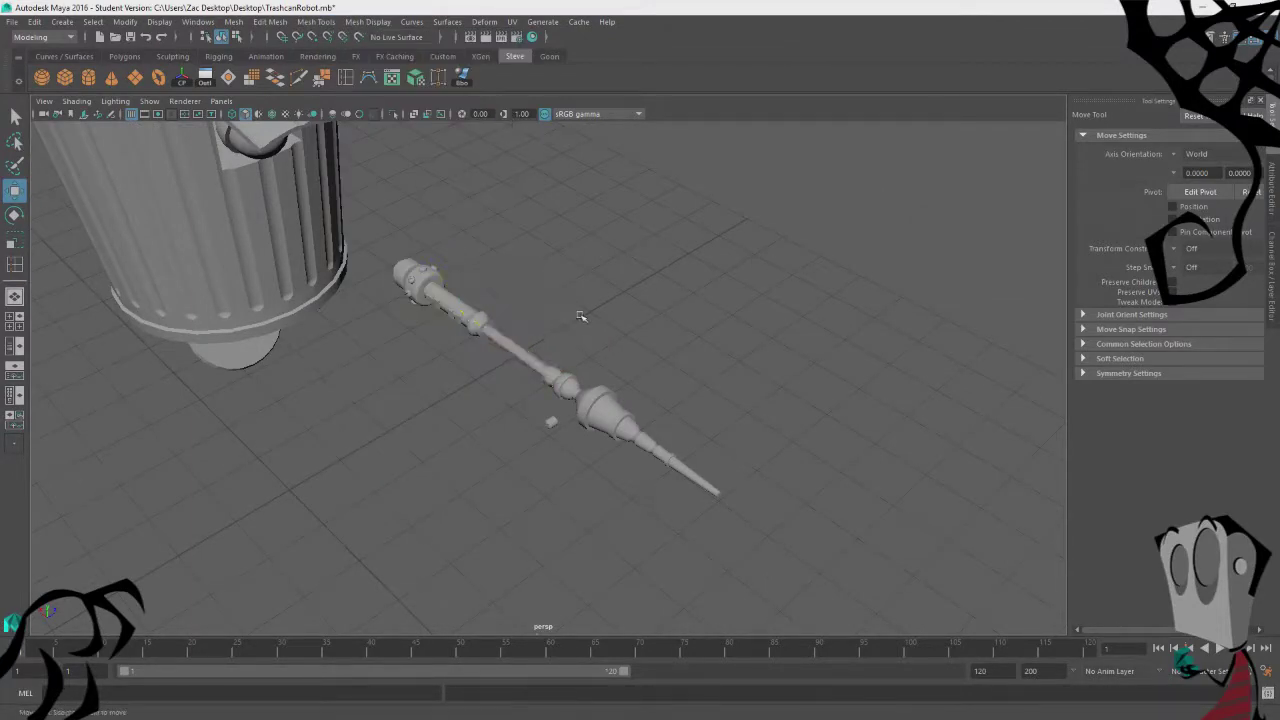
Step: Examine the shading of the rod, collar and neck up close and along the full arm
{"action": "left_click_drag", "start_coordinate": [586, 320], "coordinate": [674, 380], "text": "alt"}
{"action": "scroll", "coordinate": [674, 380], "scroll_direction": "up", "scroll_amount": 10}
{"action": "left_click_drag", "start_coordinate": [643, 339], "coordinate": [714, 332], "text": "alt"}
{"action": "left_click", "coordinate": [648, 330]}
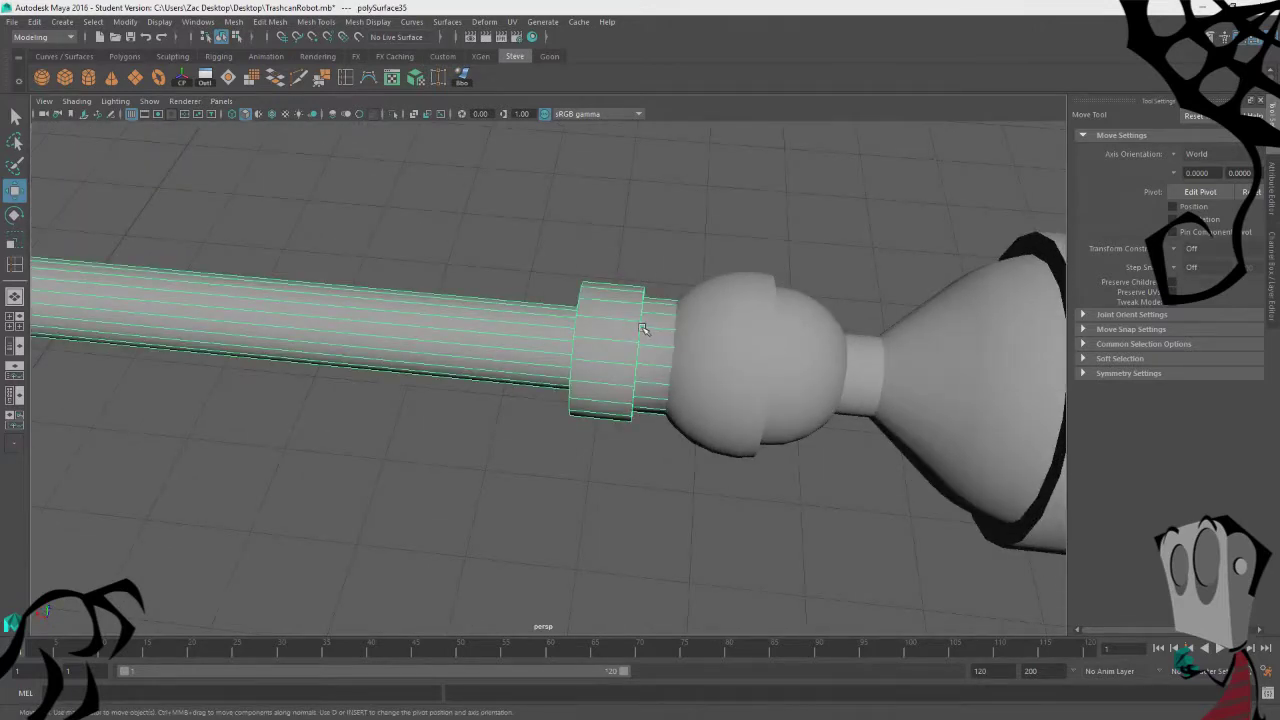
{"action": "scroll", "coordinate": [643, 330], "scroll_direction": "down", "scroll_amount": 10}
{"action": "right_click", "coordinate": [523, 230]}
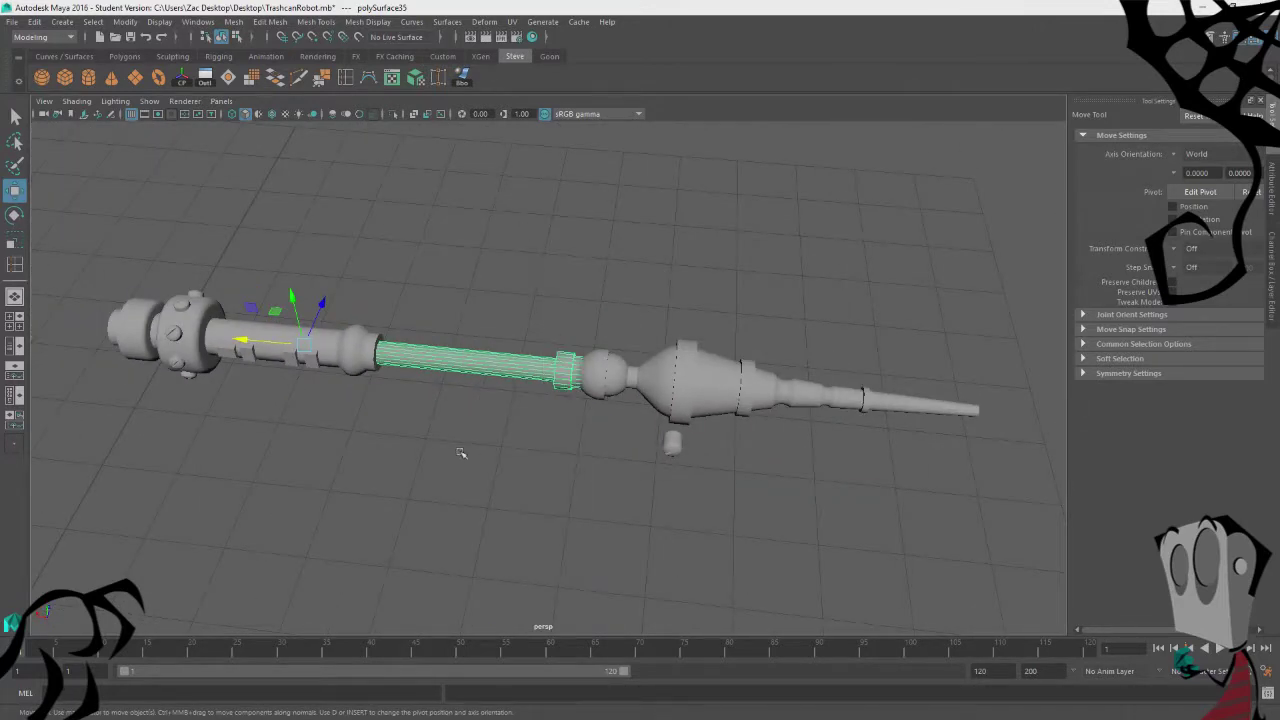
{"action": "left_click", "coordinate": [462, 455]}
{"action": "left_click_drag", "start_coordinate": [480, 469], "coordinate": [378, 443], "text": "alt"}
Step: Move the screw against the side of the cone's wide ring, lining it up along the arm and in height
{"action": "left_click", "coordinate": [507, 376]}
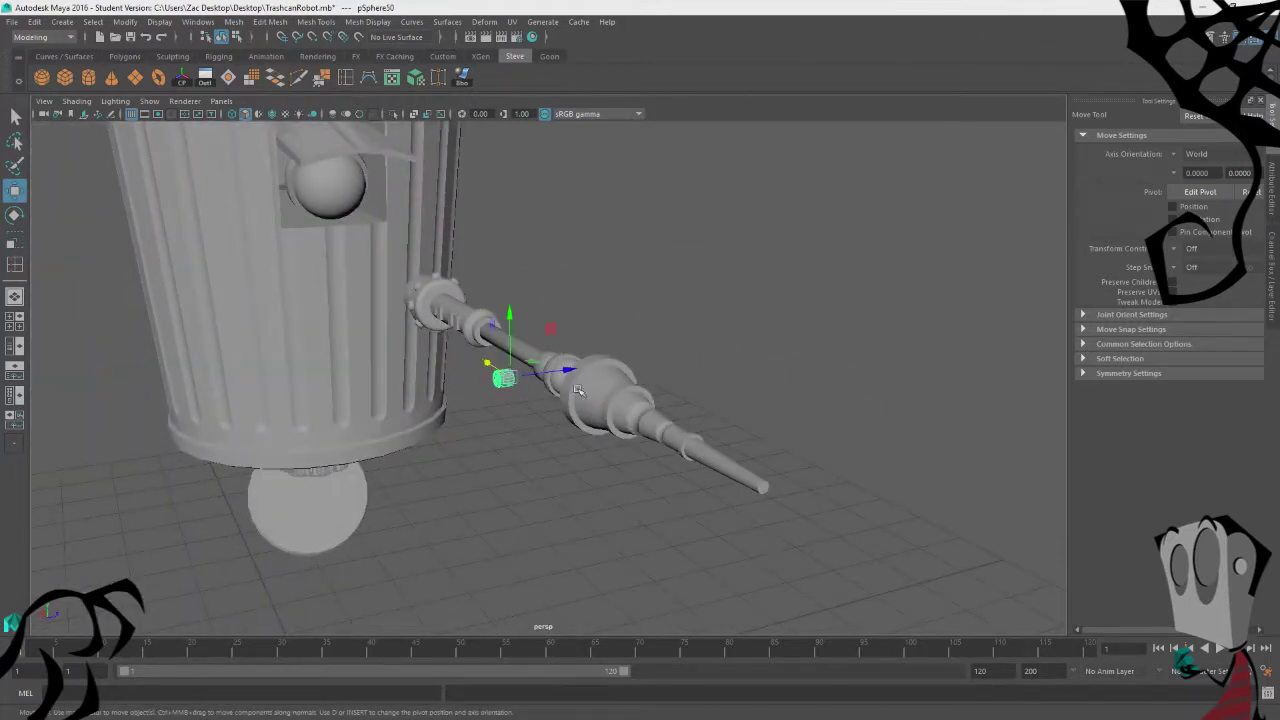
{"action": "left_click_drag", "start_coordinate": [568, 370], "coordinate": [624, 364]}
{"action": "key", "text": "f"}
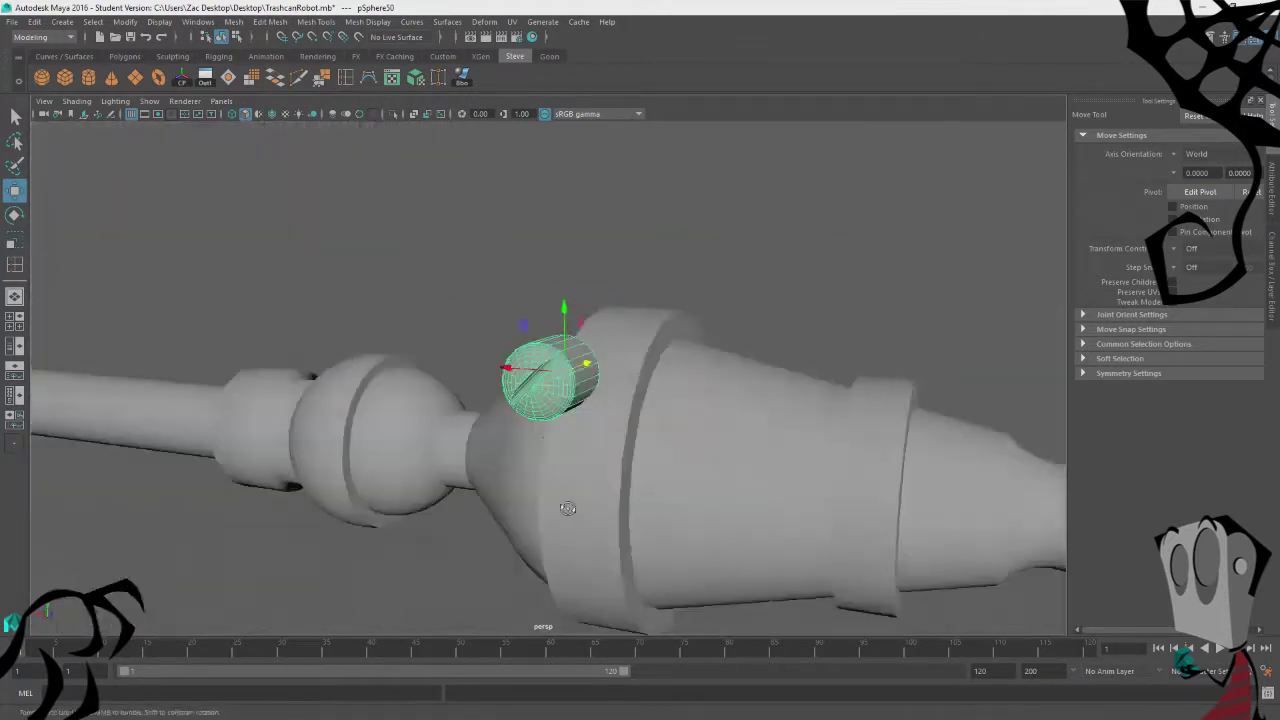
{"action": "left_click_drag", "start_coordinate": [568, 508], "coordinate": [583, 518], "text": "alt"}
{"action": "left_click_drag", "start_coordinate": [492, 359], "coordinate": [520, 368]}
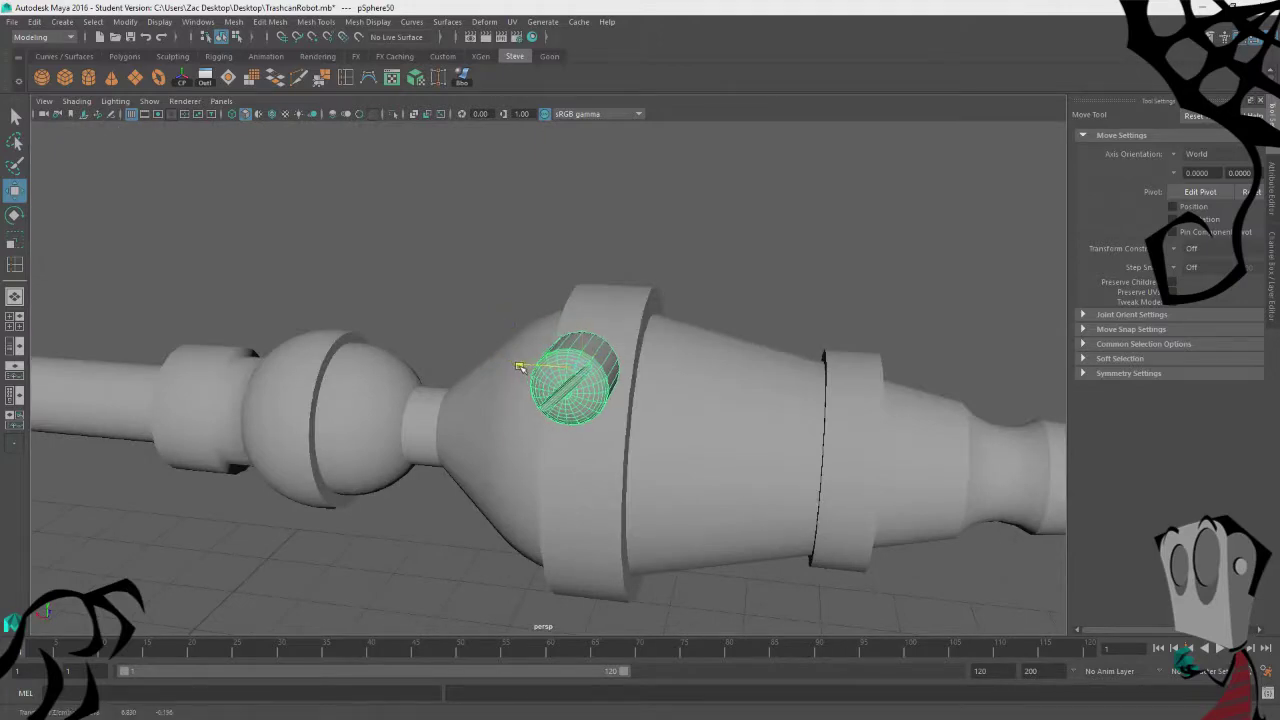
{"action": "left_click_drag", "start_coordinate": [718, 446], "coordinate": [552, 436], "text": "alt"}
{"action": "left_click_drag", "start_coordinate": [588, 317], "coordinate": [588, 452]}
Step: In the top view, centre the screw on the wide ring and scale it down to fit the ring's width
{"action": "key", "text": "space"}
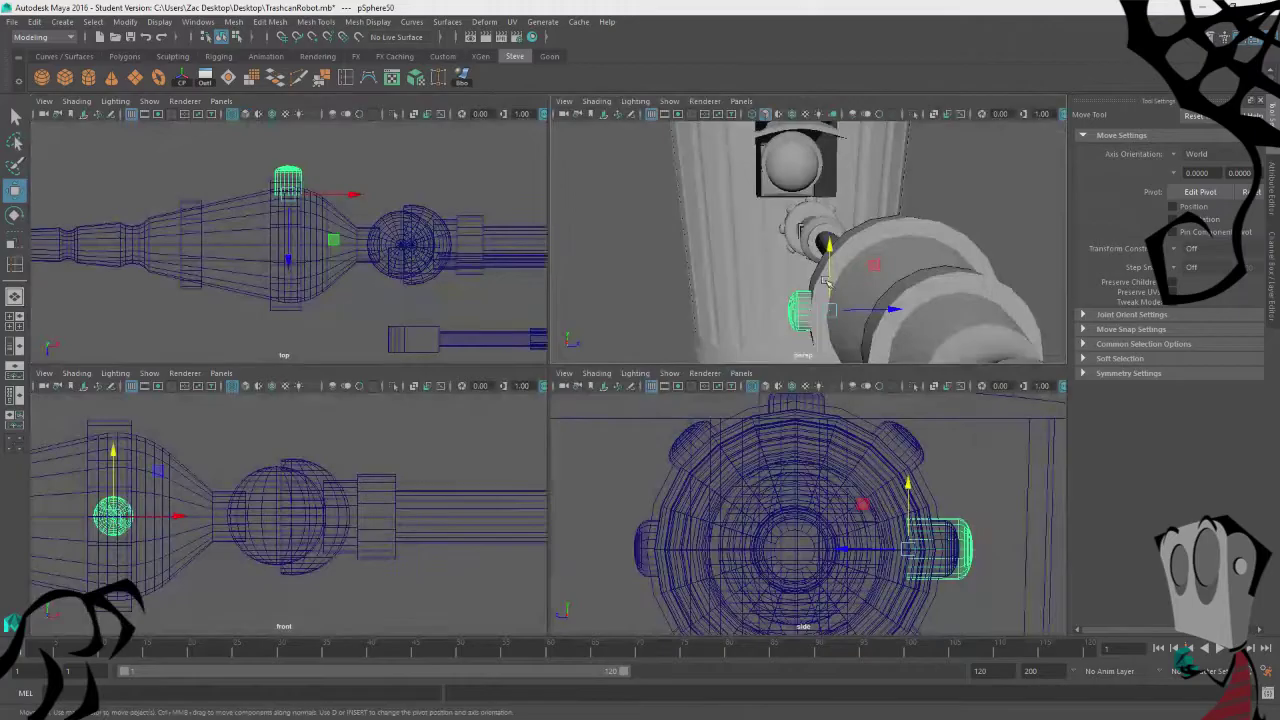
{"action": "key", "text": "space"}
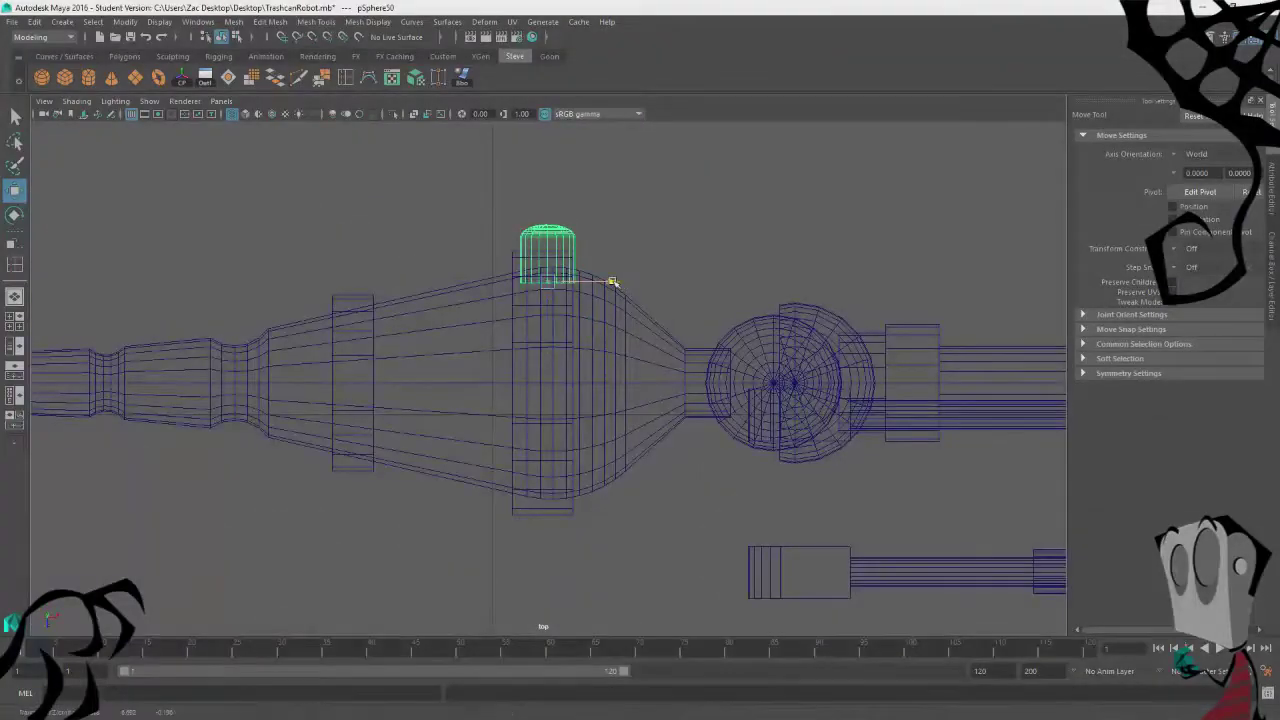
{"action": "left_click_drag", "start_coordinate": [608, 280], "coordinate": [539, 274]}
{"action": "key", "text": "e"}
{"action": "key", "text": "r"}
{"action": "key", "text": "w"}
{"action": "key", "text": "e"}
{"action": "key", "text": "r"}
{"action": "key", "text": "w"}
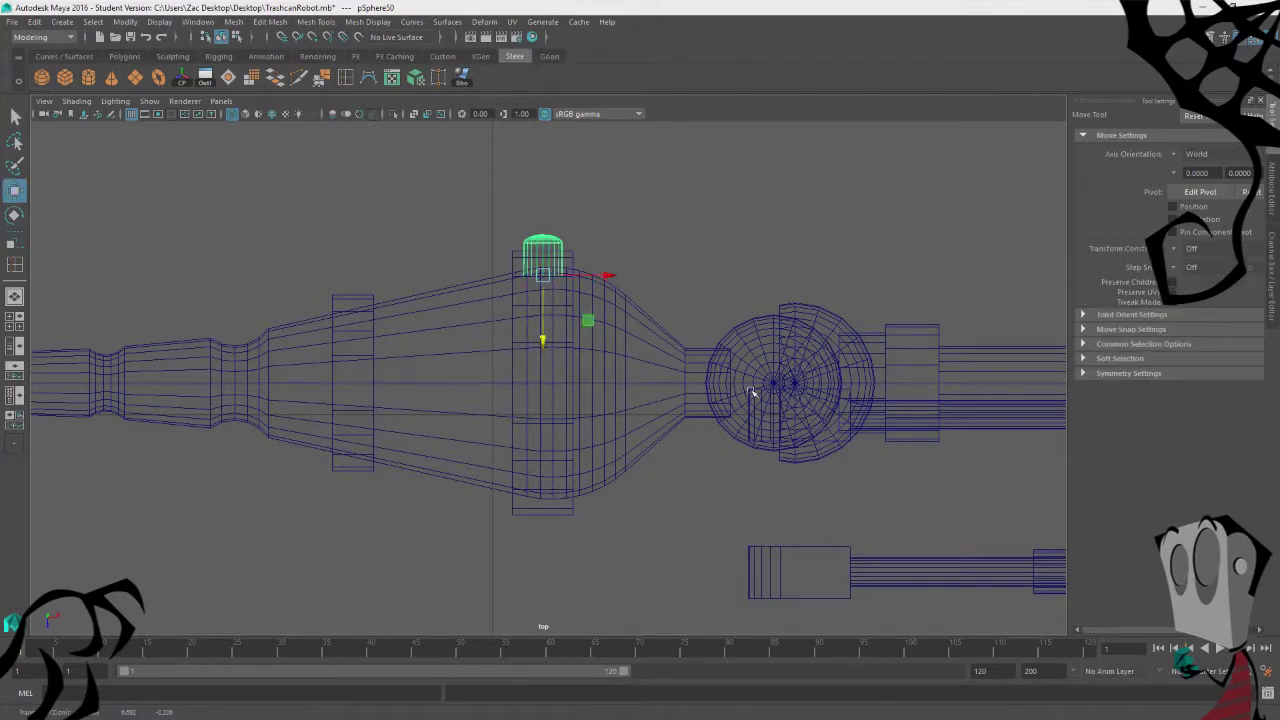
Step: Check how the screw sits in the wide ring in the perspective and side views
{"action": "key", "text": "space"}
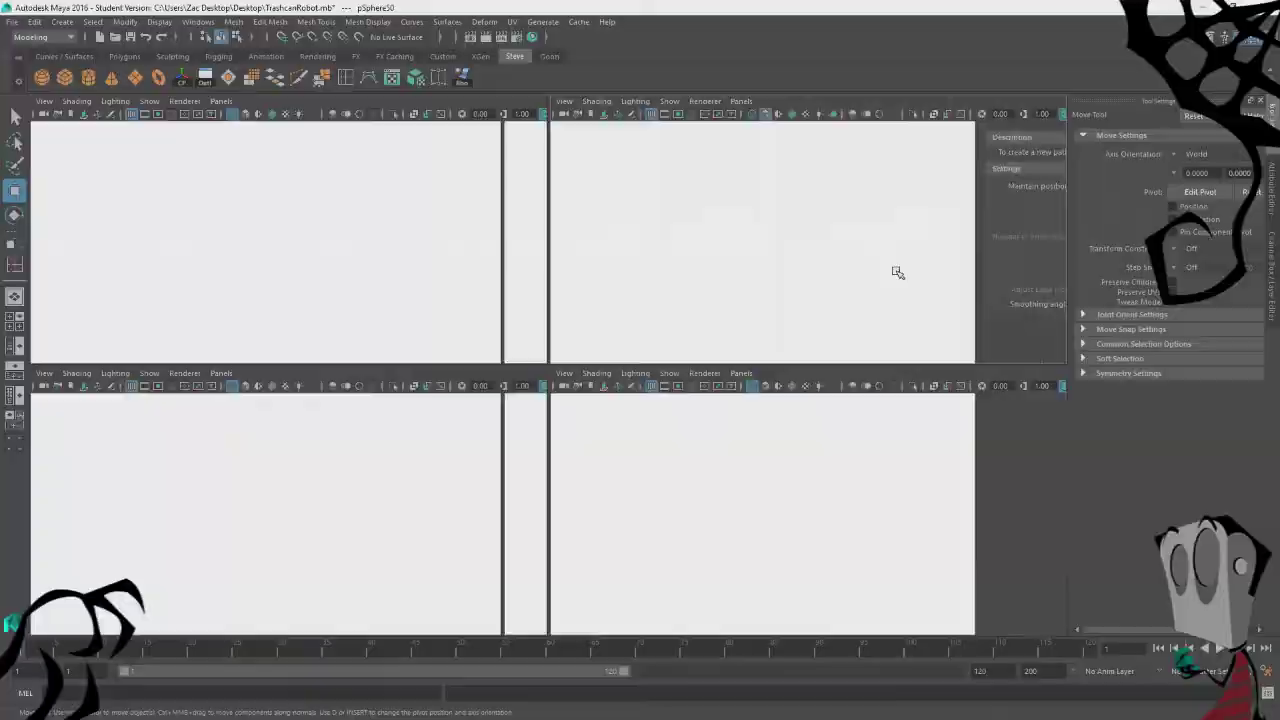
{"action": "key", "text": "space"}
{"action": "mouse_move", "coordinate": [500, 490]}
{"action": "left_mouse_down", "text": "alt"}
{"action": "mouse_move", "coordinate": [669, 537]}
{"action": "mouse_move", "coordinate": [728, 518]}
{"action": "mouse_move", "coordinate": [820, 528]}
{"action": "mouse_move", "coordinate": [654, 514]}
{"action": "mouse_move", "coordinate": [630, 545]}
{"action": "left_mouse_up", "text": "alt"}
{"action": "left_click_drag", "start_coordinate": [603, 604], "coordinate": [749, 596], "text": "alt"}
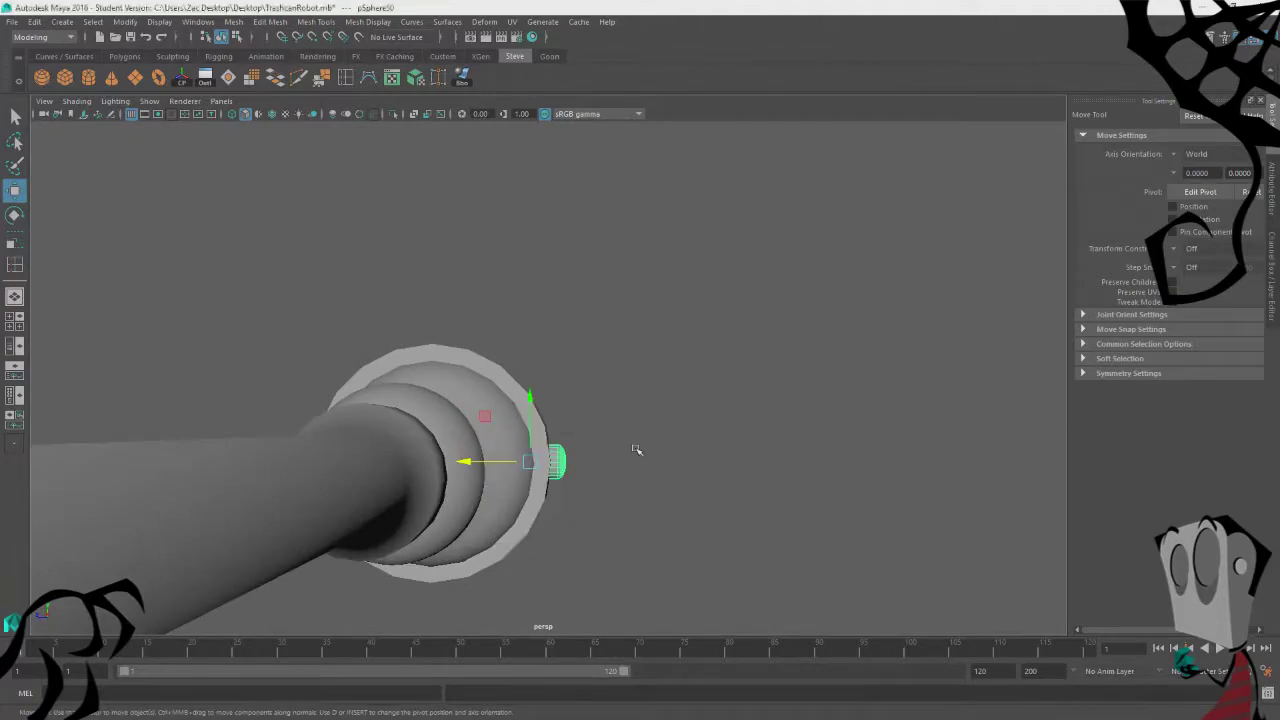
{"action": "key", "text": "space"}
{"action": "key", "text": "space"}
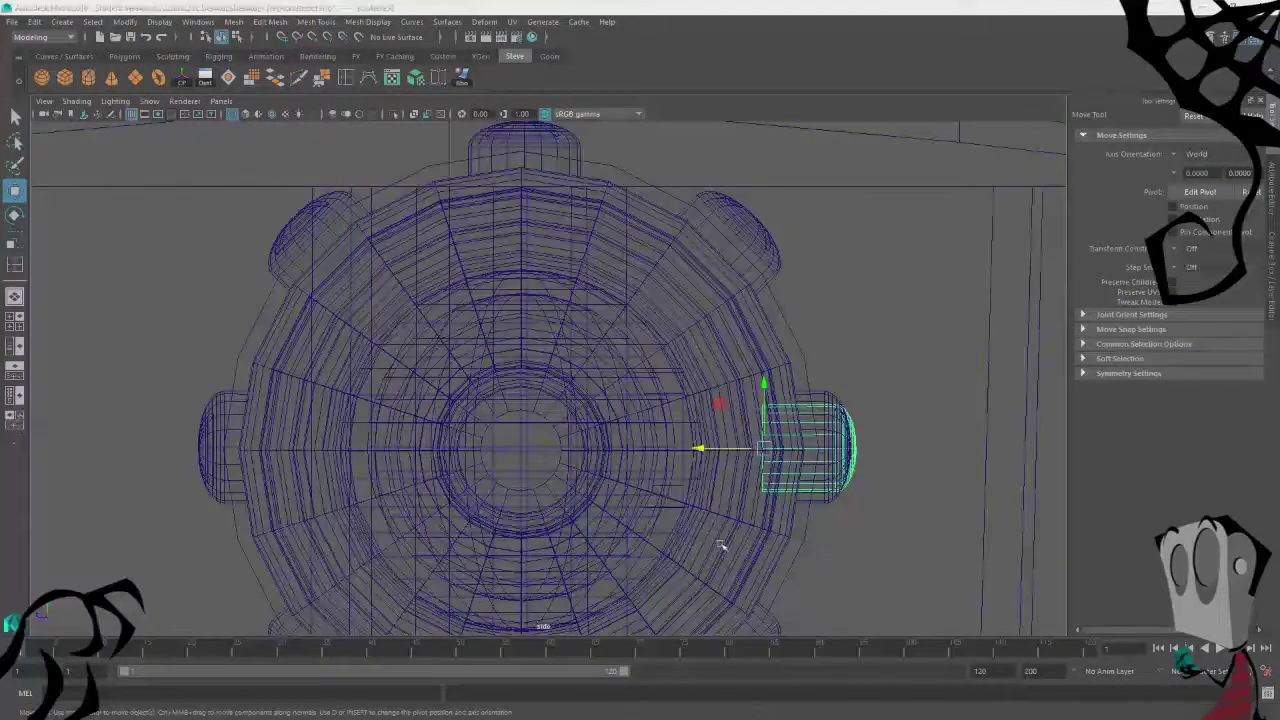
{"action": "key", "text": "space"}
{"action": "key", "text": "space"}
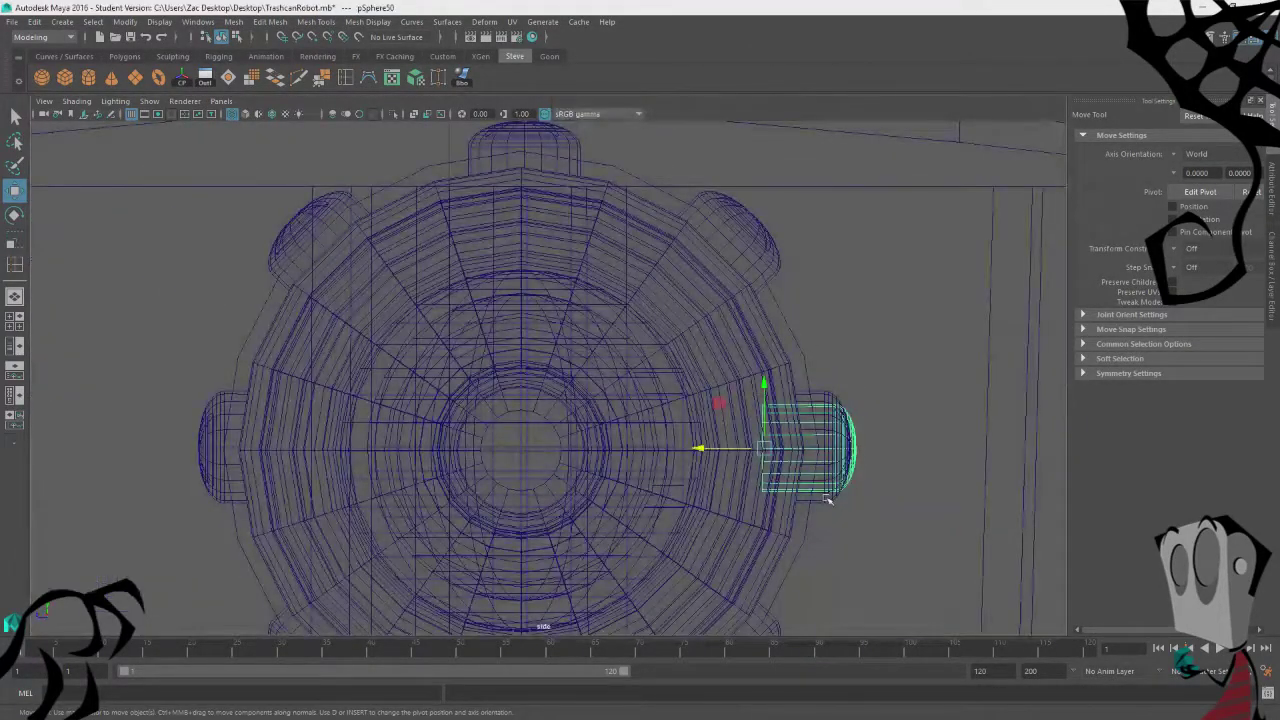
{"action": "key", "text": "space"}
{"action": "key", "text": "space"}
{"action": "left_click_drag", "start_coordinate": [900, 391], "coordinate": [757, 380], "text": "alt"}
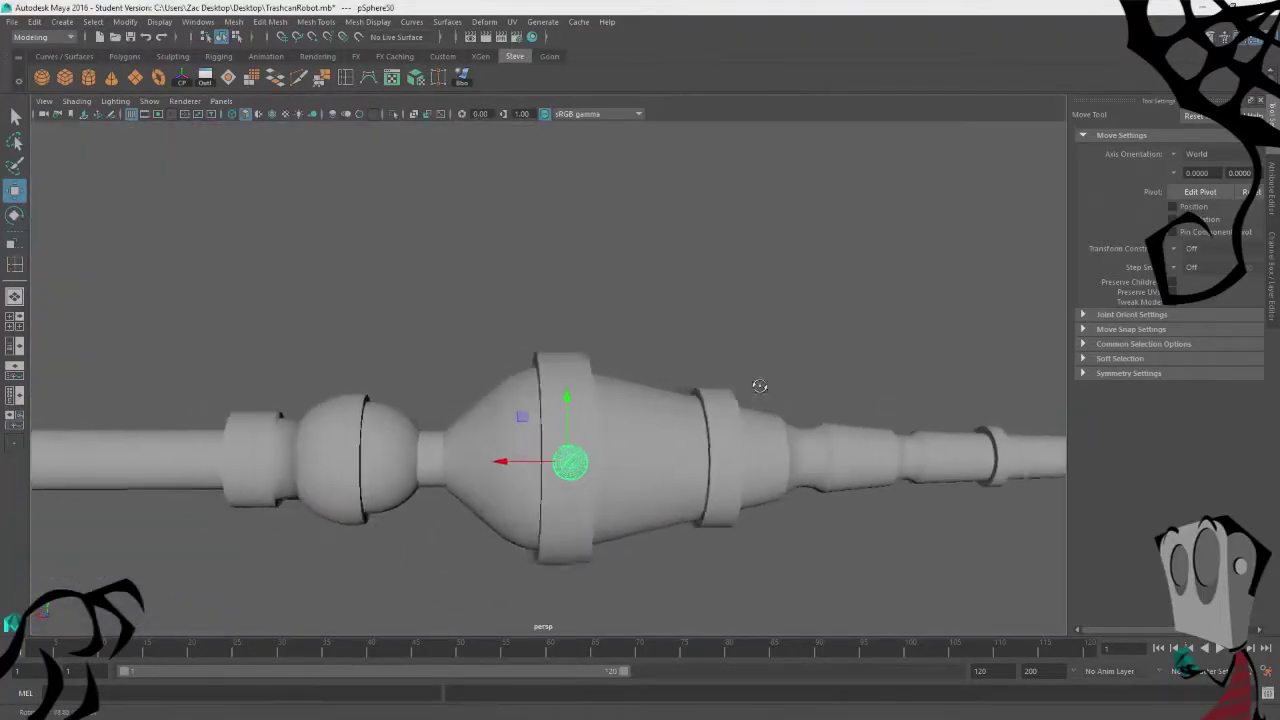
Step: Duplicate the screw onto the cone's narrower ring and adjust how deep the screws sit in their rings
{"action": "key", "text": "ctrl+d"}
{"action": "left_click_drag", "start_coordinate": [502, 464], "coordinate": [682, 472]}
{"action": "left_click_drag", "start_coordinate": [578, 539], "coordinate": [700, 552], "text": "alt"}
{"action": "key", "text": "f"}
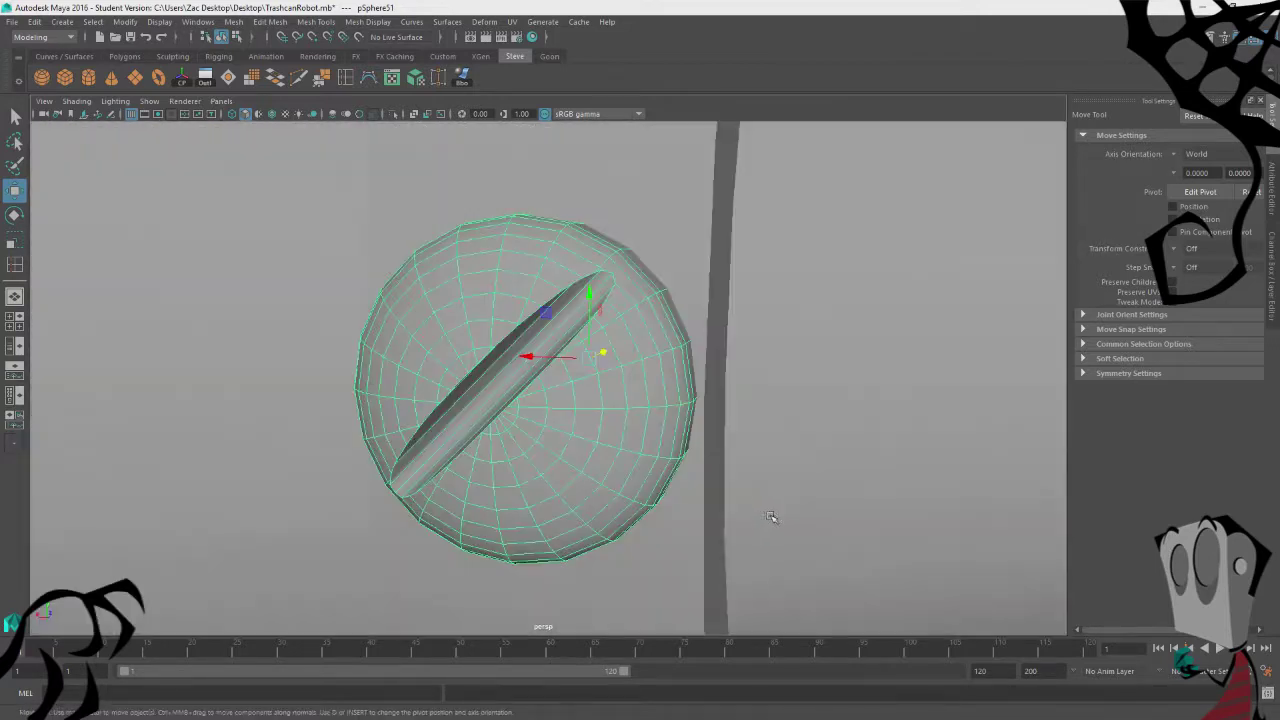
{"action": "scroll", "coordinate": [758, 514], "scroll_direction": "down", "scroll_amount": 6}
{"action": "left_click_drag", "start_coordinate": [604, 511], "coordinate": [640, 518], "text": "alt"}
{"action": "key", "text": "r"}
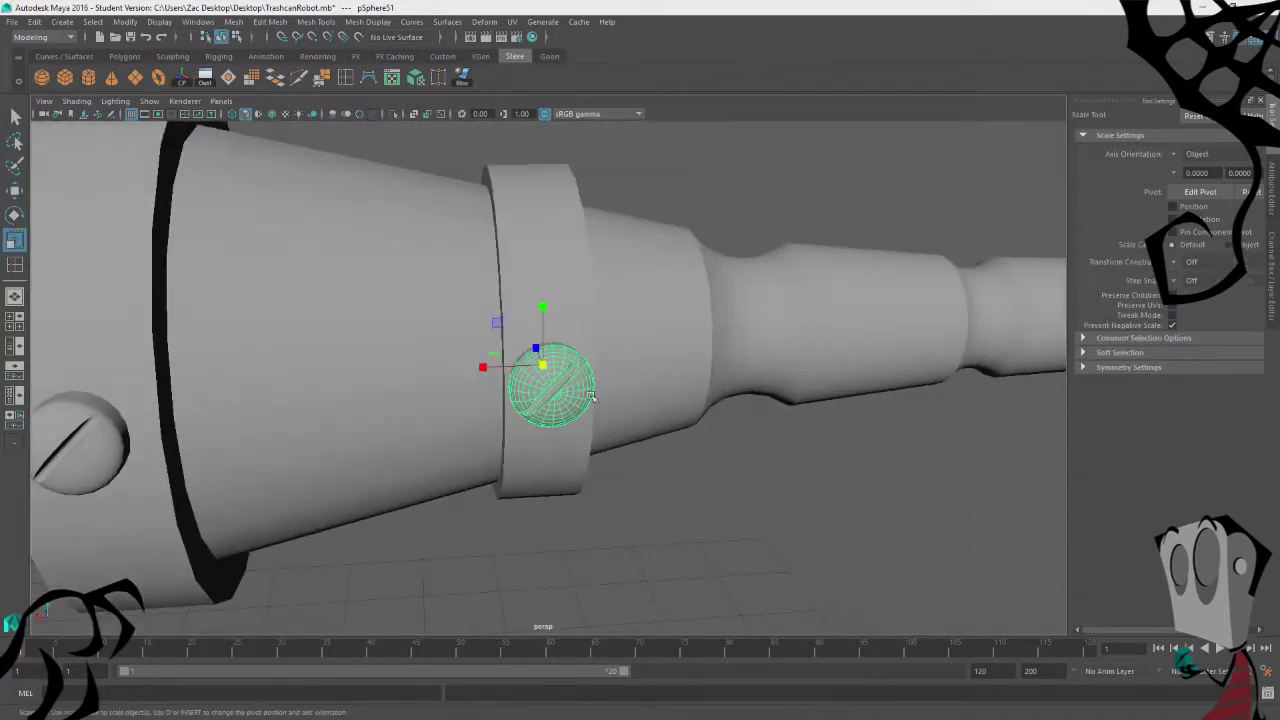
{"action": "key", "text": "w"}
{"action": "left_click_drag", "start_coordinate": [686, 443], "coordinate": [341, 312], "text": "alt"}
{"action": "left_click", "coordinate": [276, 318]}
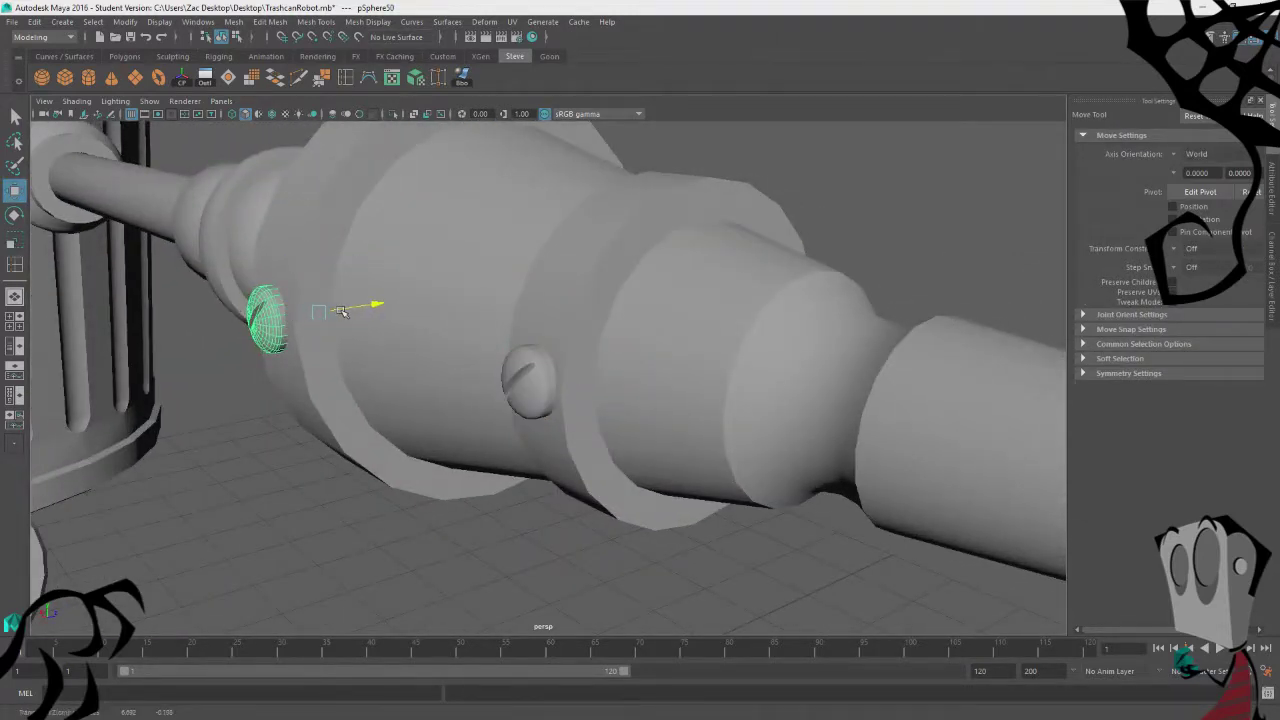
Step: Duplicate the narrower ring's screw and move the copy beside the small ring on the thin barrel
{"action": "left_click", "coordinate": [534, 387]}
{"action": "left_click_drag", "start_coordinate": [589, 449], "coordinate": [682, 500], "text": "alt"}
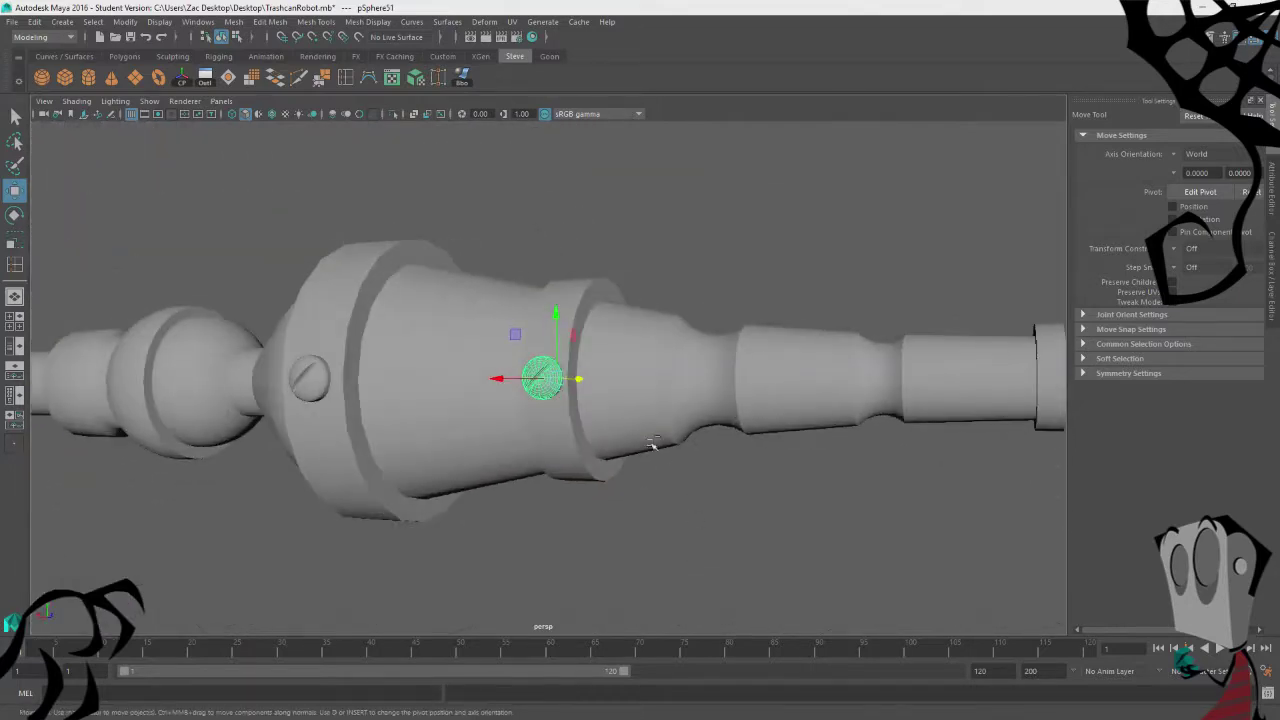
{"action": "key", "text": "ctrl+d"}
{"action": "left_click_drag", "start_coordinate": [503, 379], "coordinate": [860, 490]}
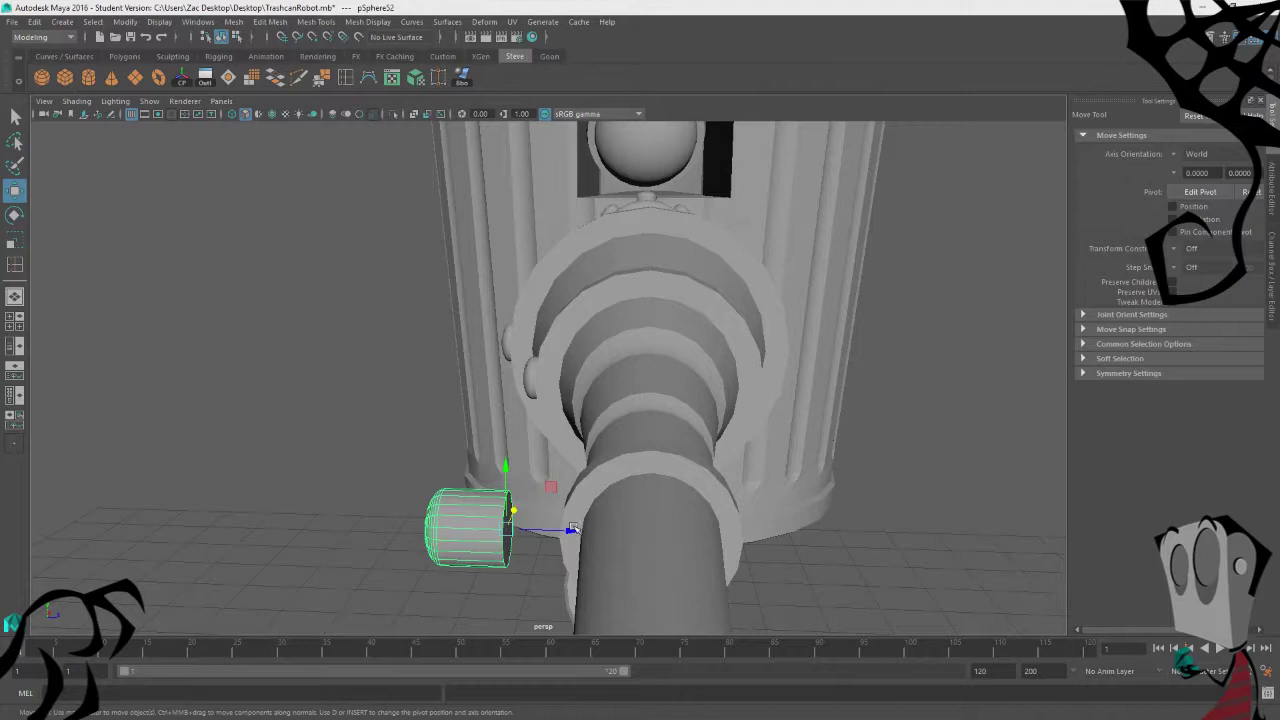
{"action": "left_click_drag", "start_coordinate": [572, 528], "coordinate": [546, 530]}
{"action": "key", "text": "r"}
{"action": "key", "text": "w"}
{"action": "left_click_drag", "start_coordinate": [390, 530], "coordinate": [513, 566], "text": "alt"}
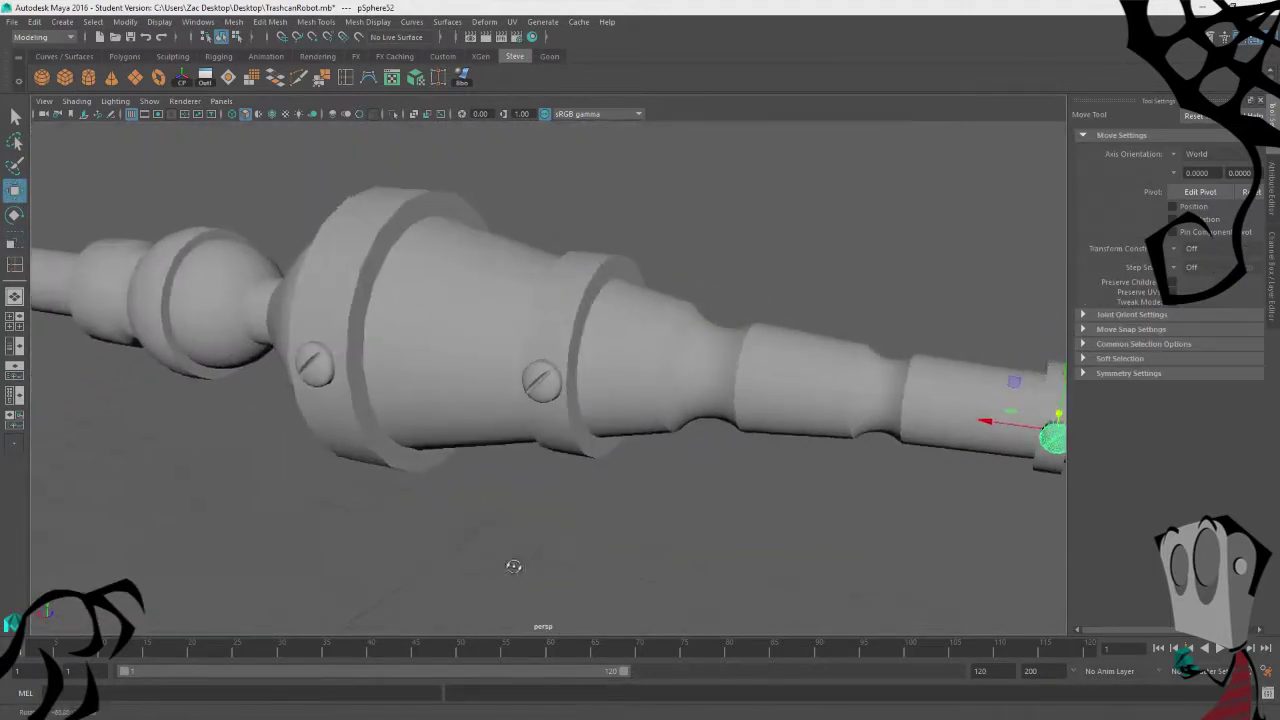
Step: Centre the new screw on the barrel's small ring, scale it down to fit and set its depth in the ring
{"action": "key", "text": "f"}
{"action": "right_click_drag", "start_coordinate": [669, 551], "coordinate": [530, 511], "text": "alt"}
{"action": "left_click_drag", "start_coordinate": [530, 511], "coordinate": [583, 520], "text": "alt"}
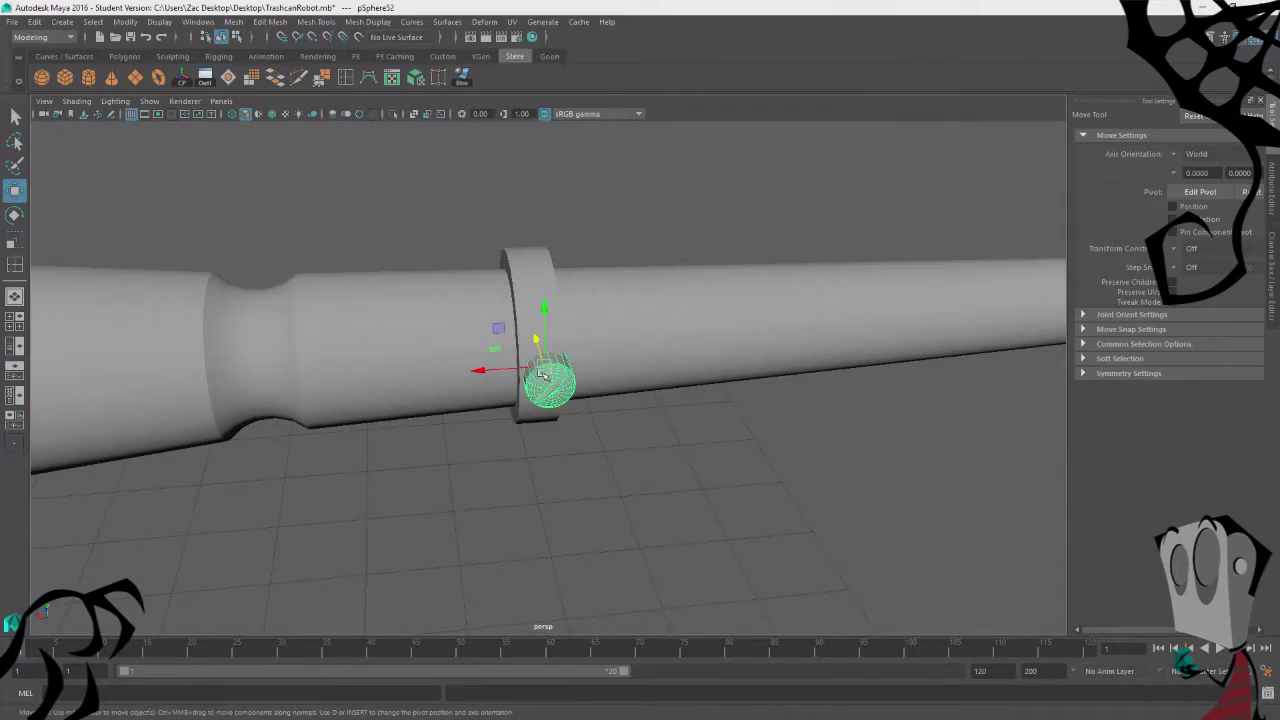
{"action": "left_click_drag", "start_coordinate": [518, 370], "coordinate": [508, 370]}
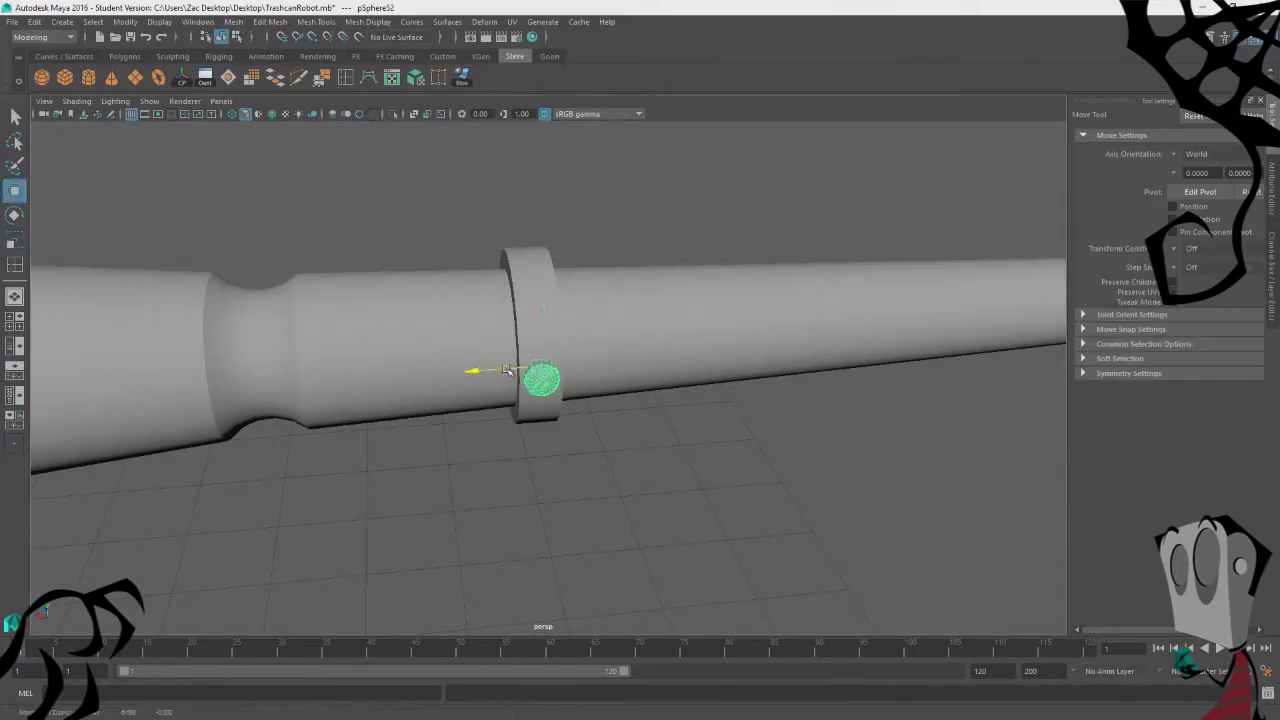
{"action": "key", "text": "r"}
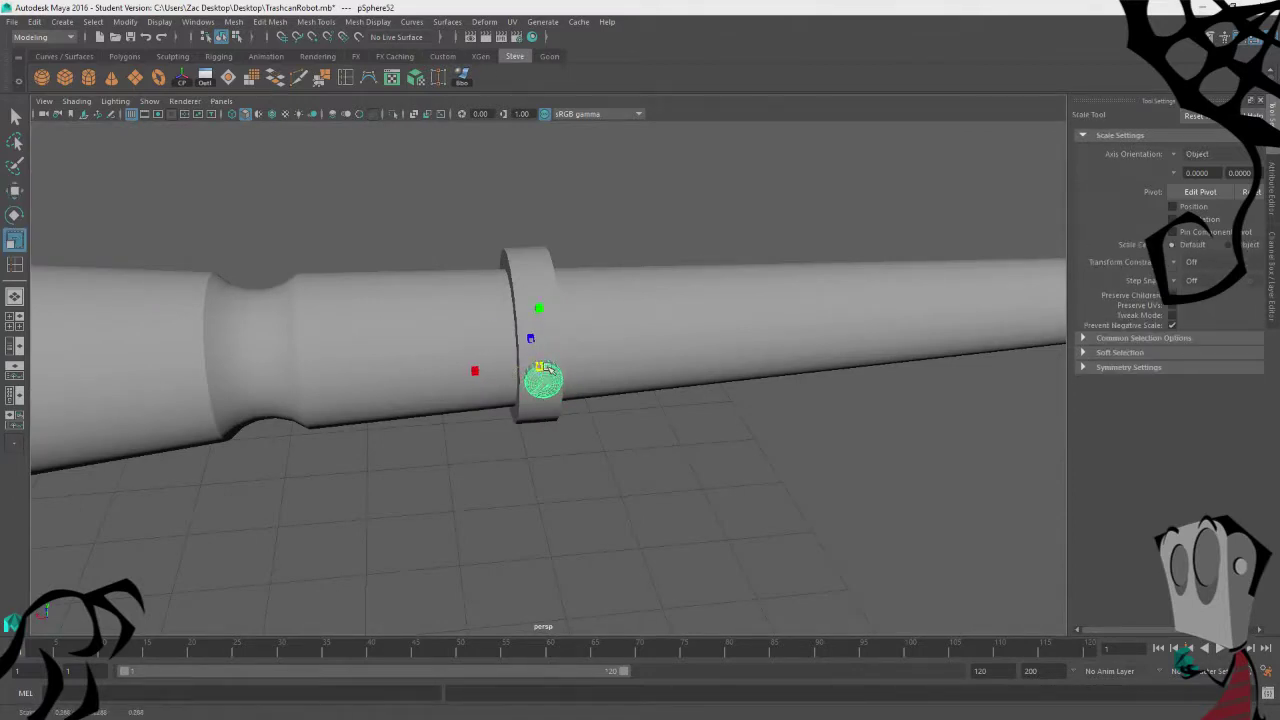
{"action": "left_click_drag", "start_coordinate": [660, 491], "coordinate": [599, 378], "text": "alt"}
{"action": "key", "text": "w"}
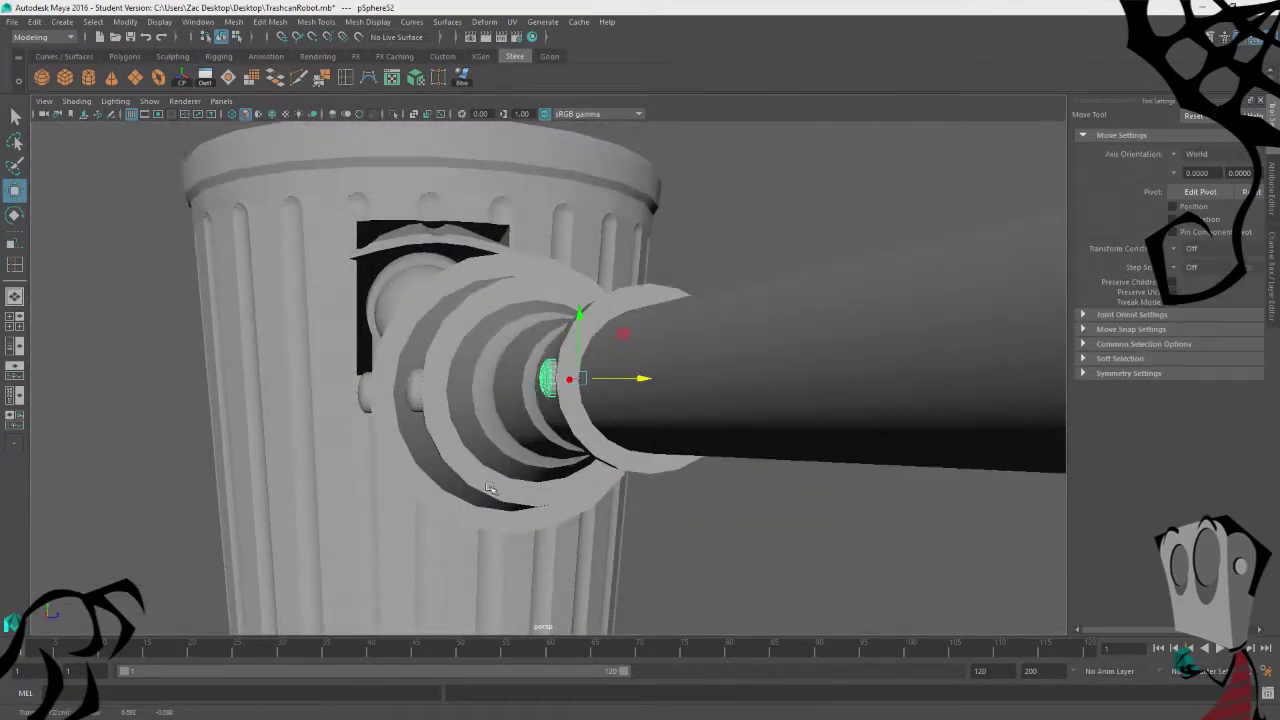
Step: Nudge the screw on the cone's narrower ring slightly to refine its depth in the ring
{"action": "left_click_drag", "start_coordinate": [490, 487], "coordinate": [143, 297], "text": "alt"}
{"action": "left_click", "coordinate": [97, 262]}
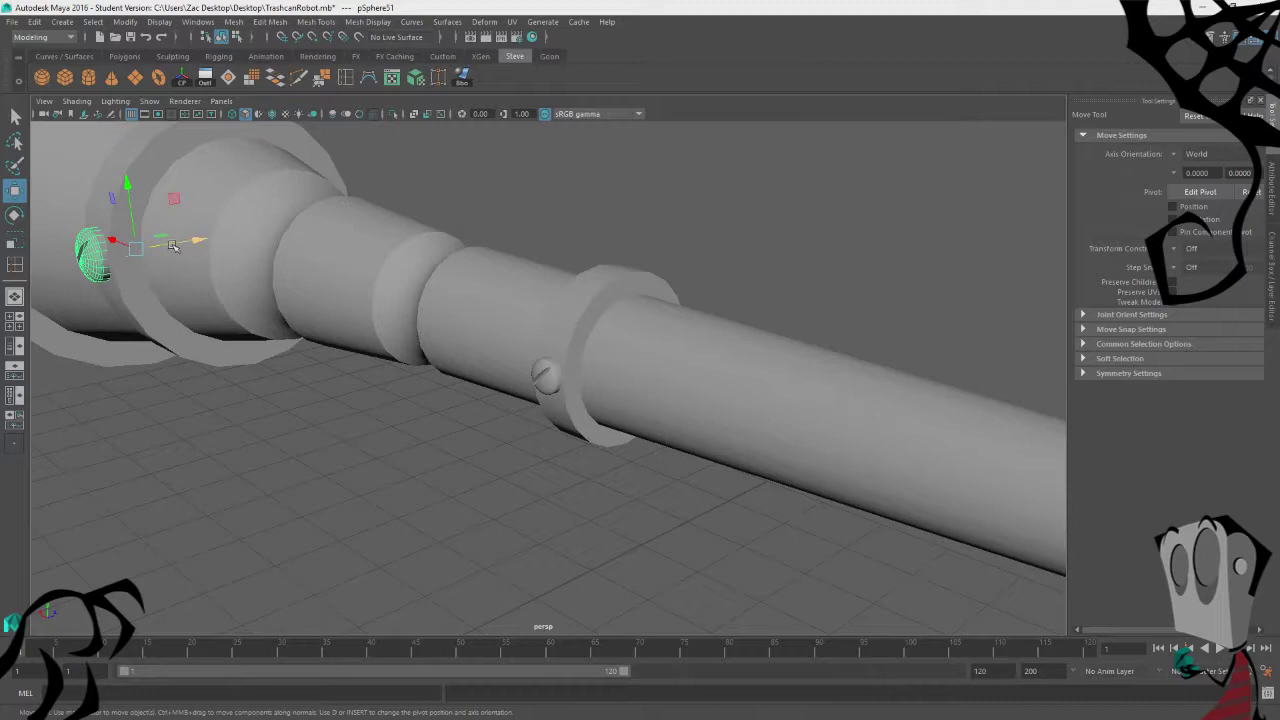
{"action": "left_click_drag", "start_coordinate": [173, 246], "coordinate": [177, 241]}
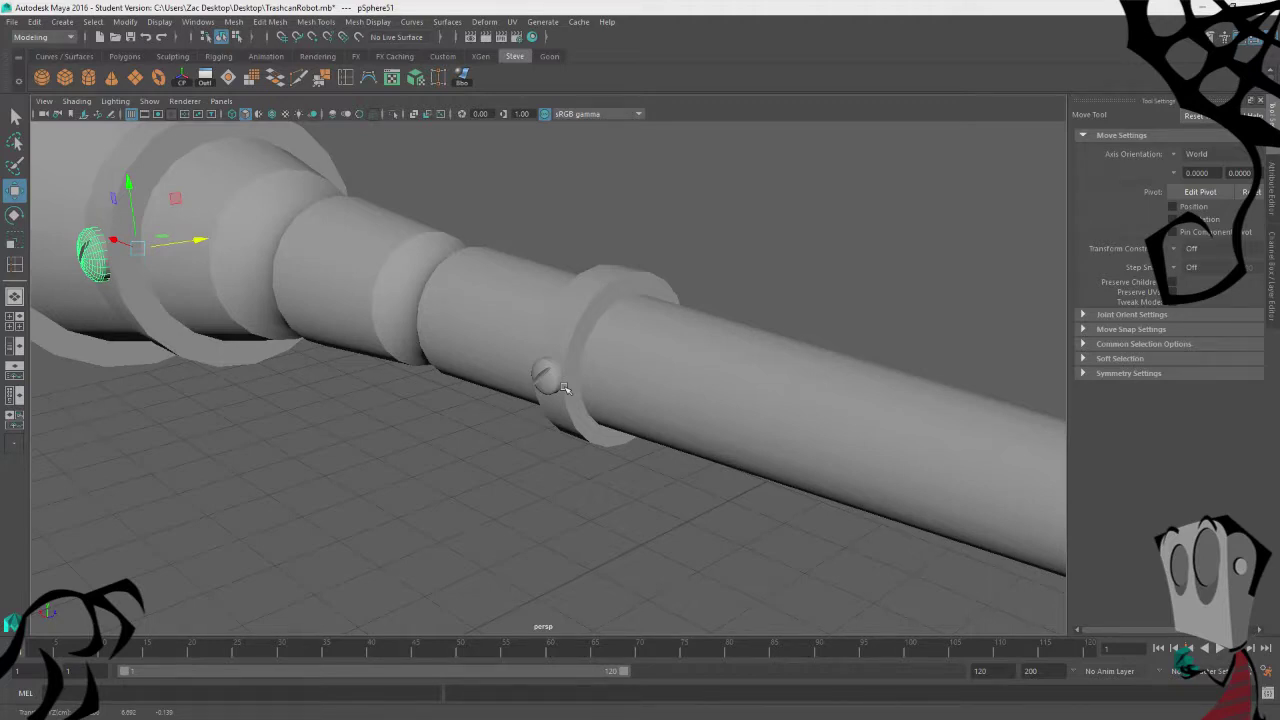
{"action": "left_click", "coordinate": [548, 380]}
{"action": "left_click_drag", "start_coordinate": [548, 380], "coordinate": [457, 486], "text": "alt"}
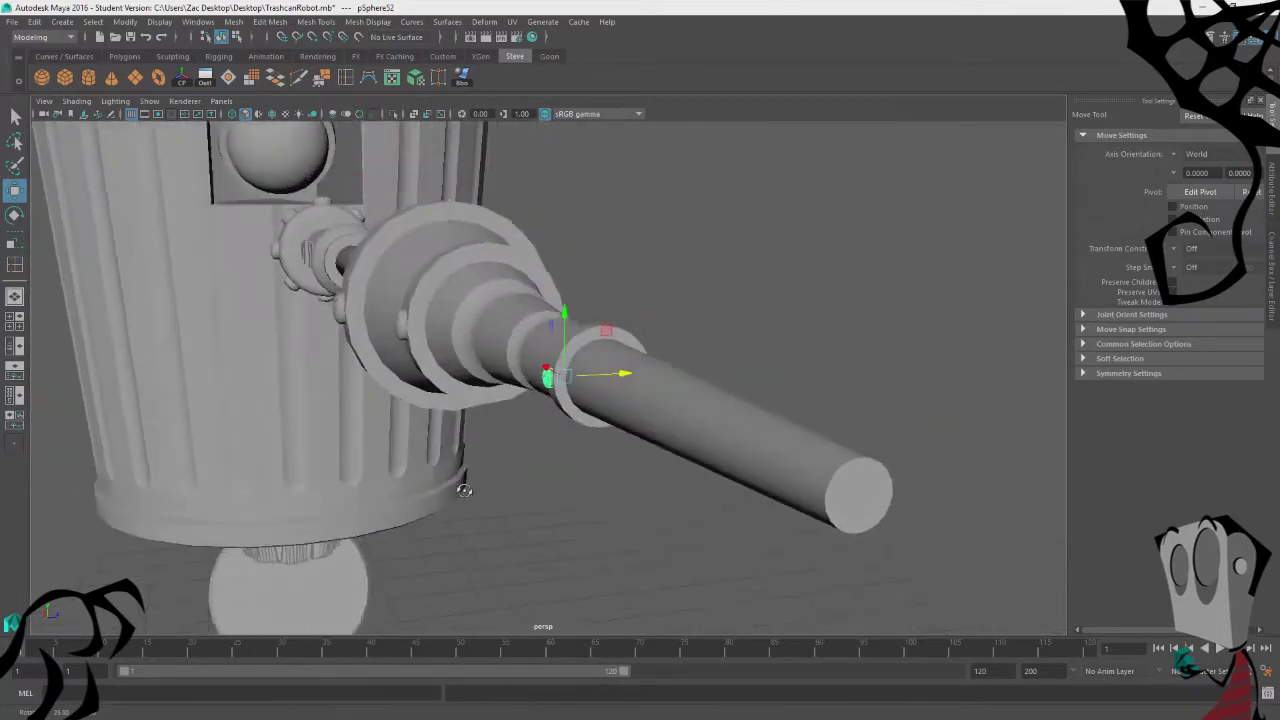
Step: Nudge the screw on the cone's wide ring slightly to refine its depth in the ring
{"action": "left_click", "coordinate": [344, 308]}
{"action": "key", "text": "f"}
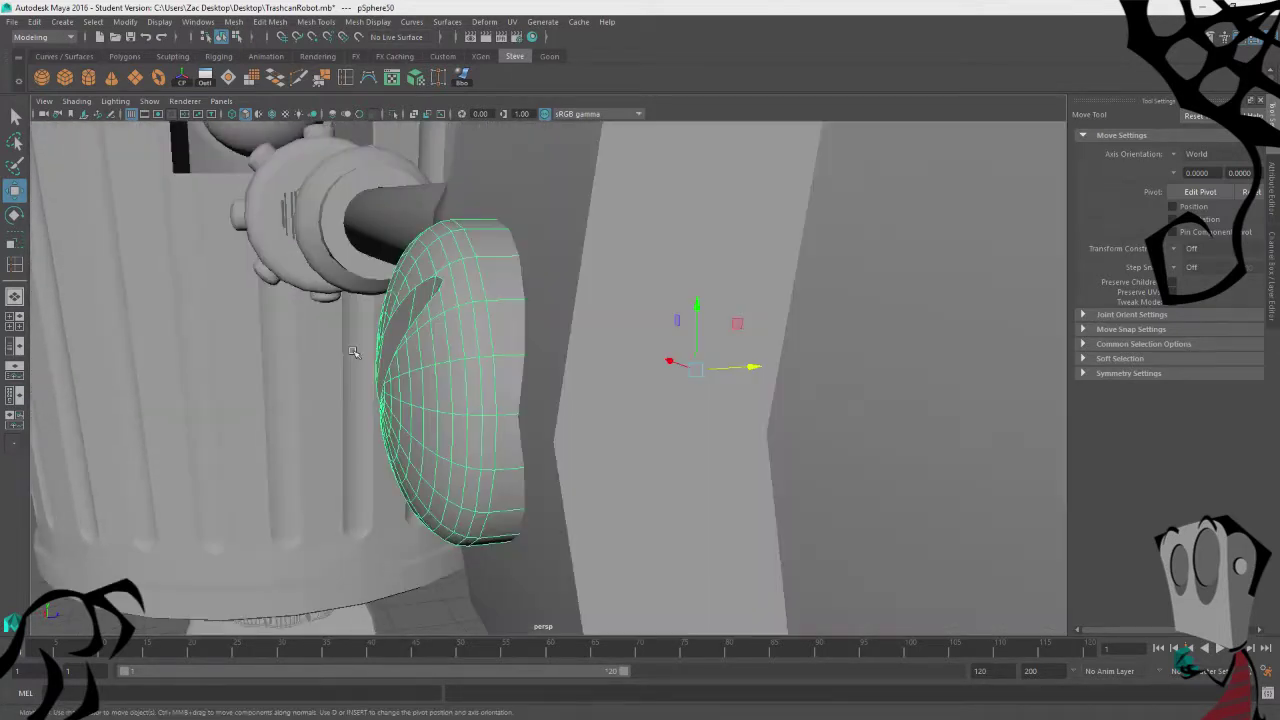
{"action": "left_click_drag", "start_coordinate": [737, 365], "coordinate": [748, 367]}
{"action": "scroll", "coordinate": [748, 367], "scroll_direction": "down", "scroll_amount": 5}
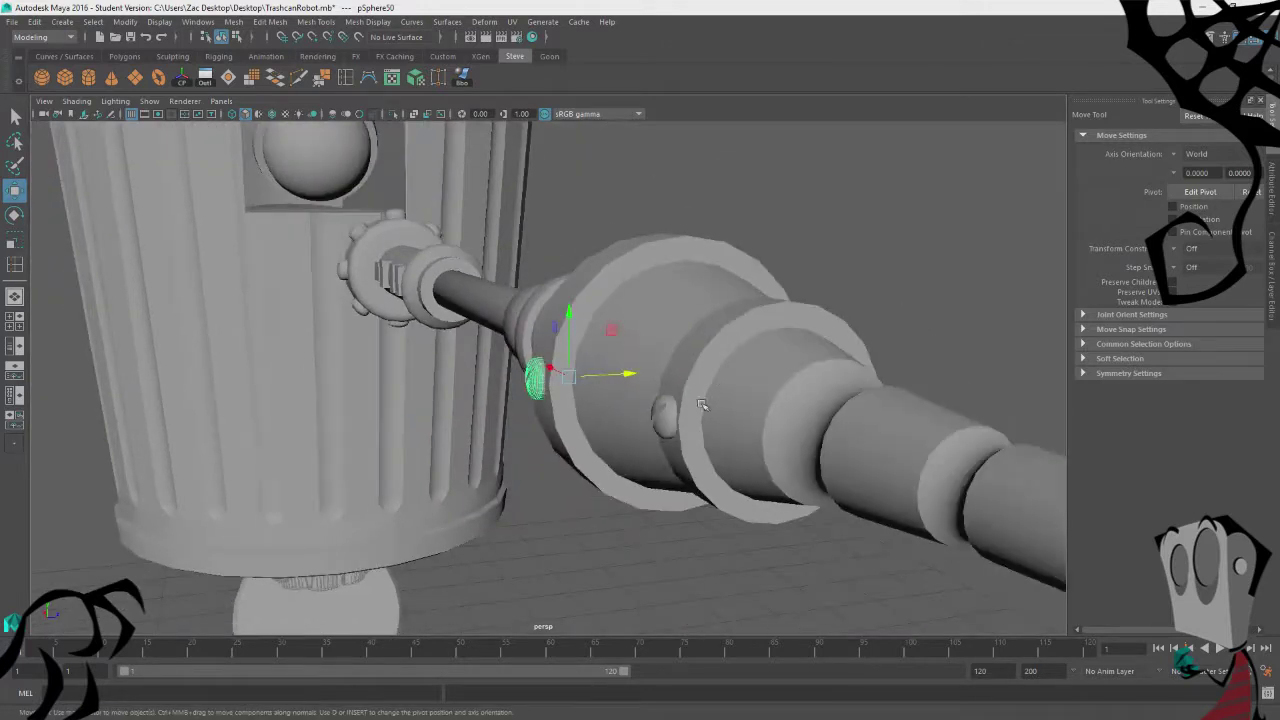
Step: Check how the screws sit in the narrower and small rings and save the scene
{"action": "left_click", "coordinate": [665, 413]}
{"action": "left_click", "coordinate": [716, 413]}
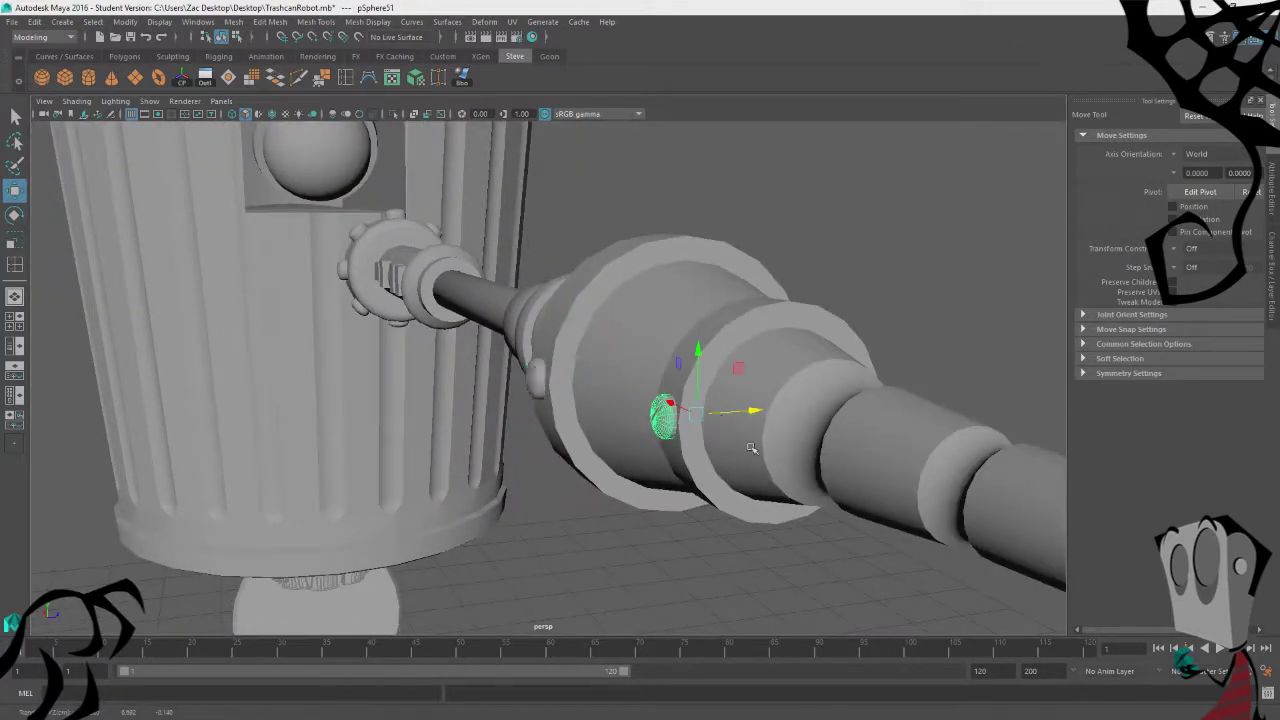
{"action": "left_click_drag", "start_coordinate": [792, 472], "coordinate": [445, 320], "text": "alt"}
{"action": "left_click", "coordinate": [359, 241]}
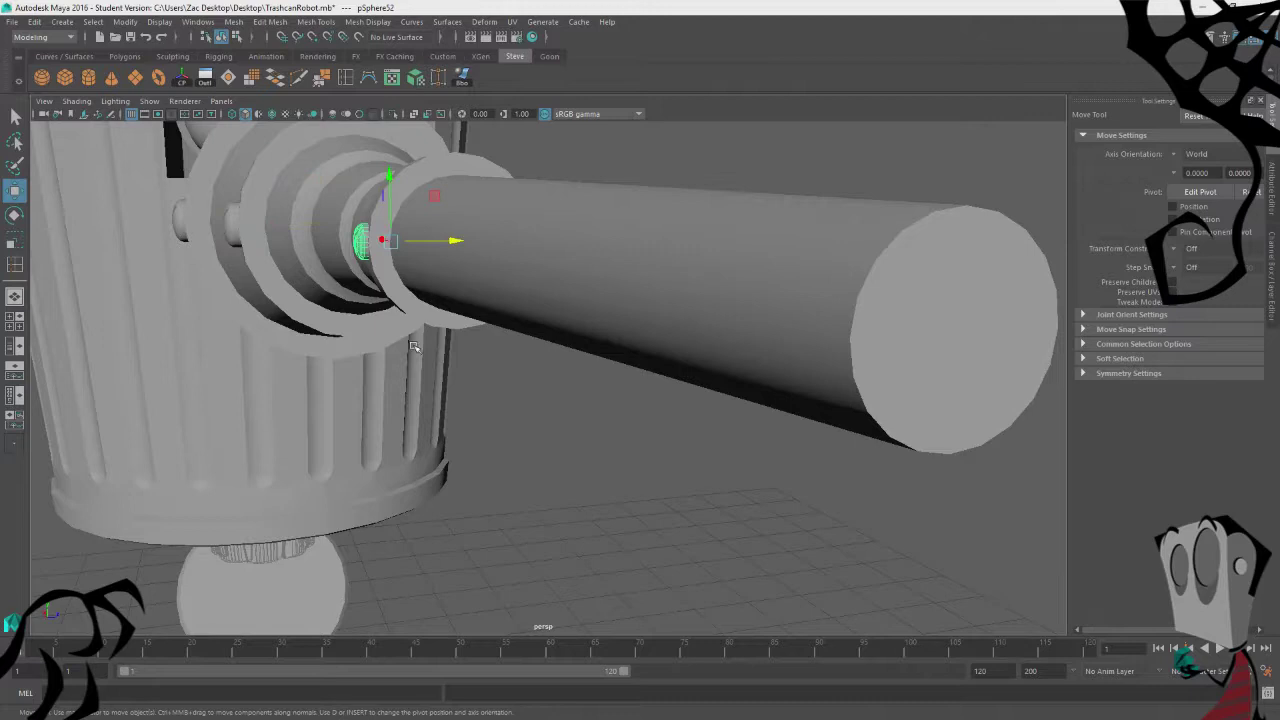
{"action": "left_click_drag", "start_coordinate": [359, 241], "coordinate": [748, 483], "text": "alt"}
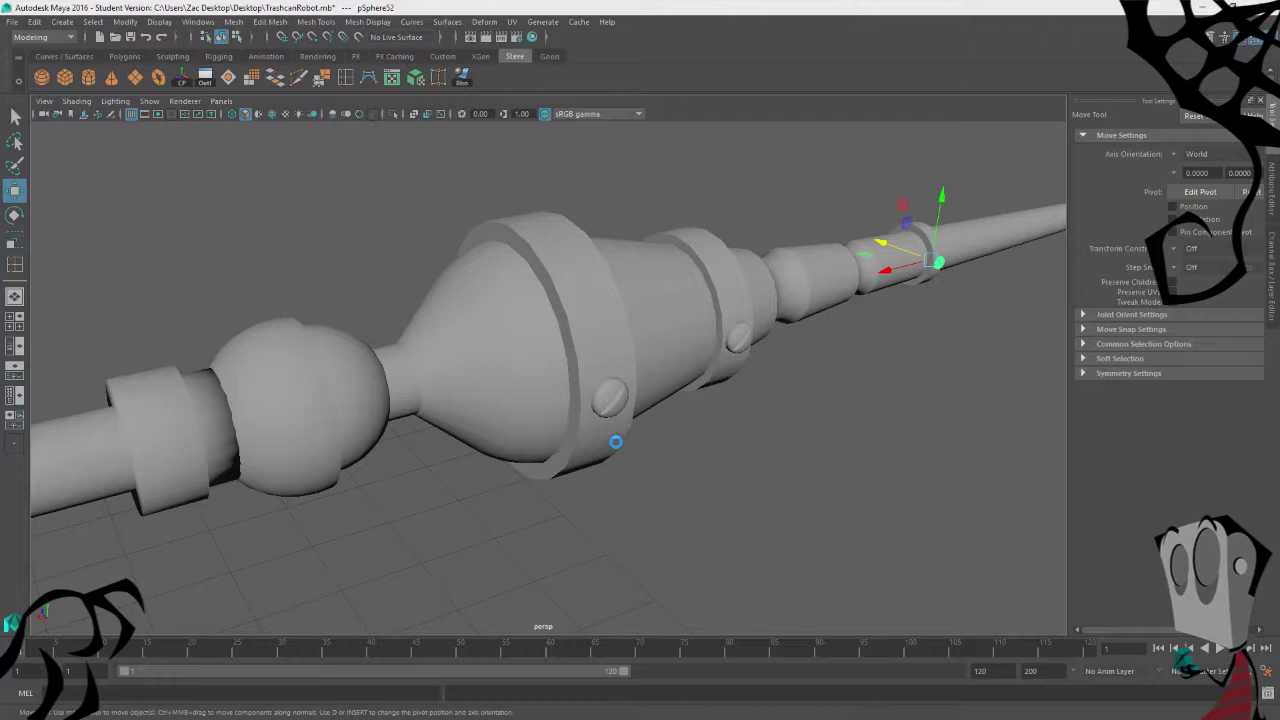
{"action": "key", "text": "ctrl+s"}
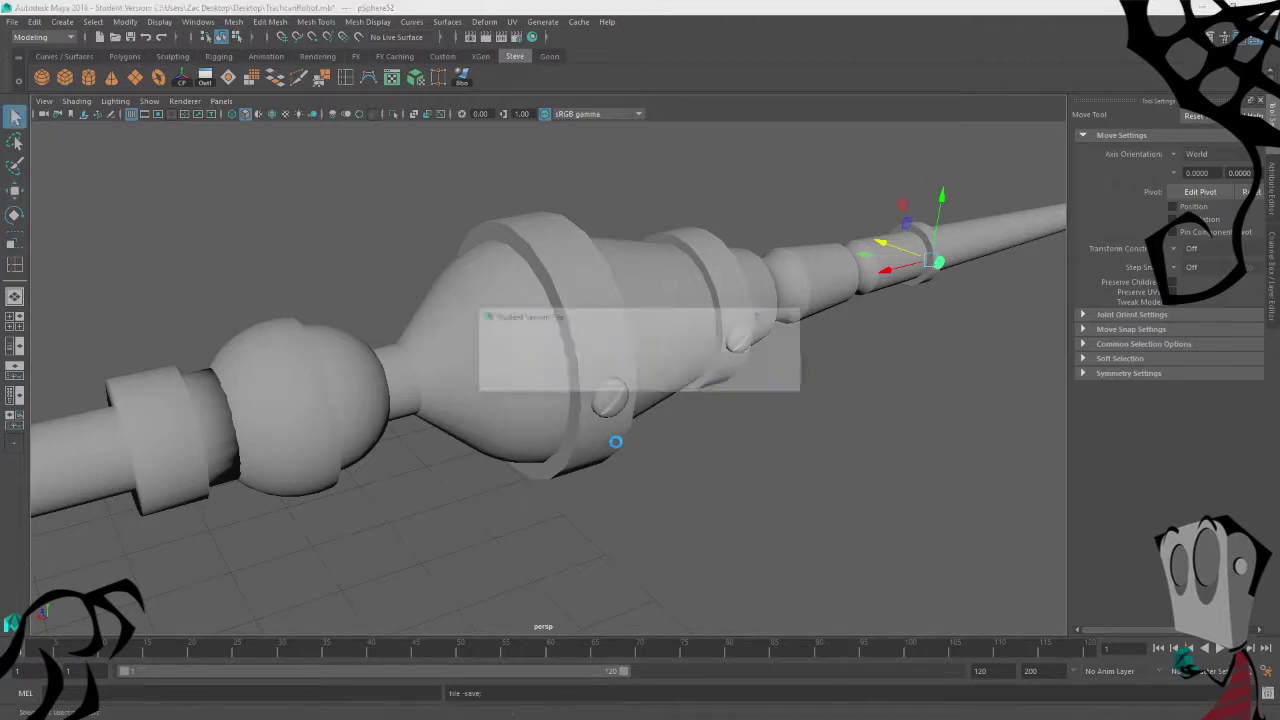
{"action": "left_click", "coordinate": [634, 383]}
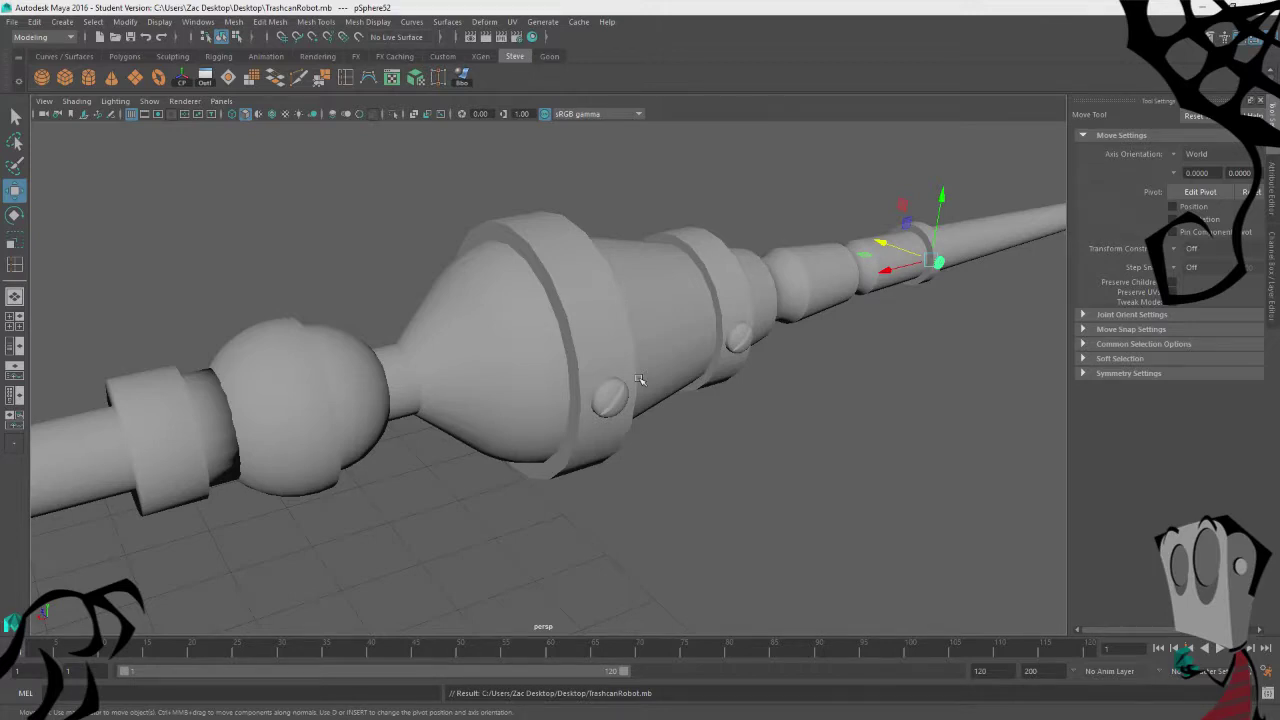
Step: Move the pivot of the wide ring's screw to the arm's centre axis in the side view
{"action": "left_click_drag", "start_coordinate": [638, 380], "coordinate": [566, 396], "text": "alt"}
{"action": "scroll", "coordinate": [524, 384], "scroll_direction": "up", "scroll_amount": 4}
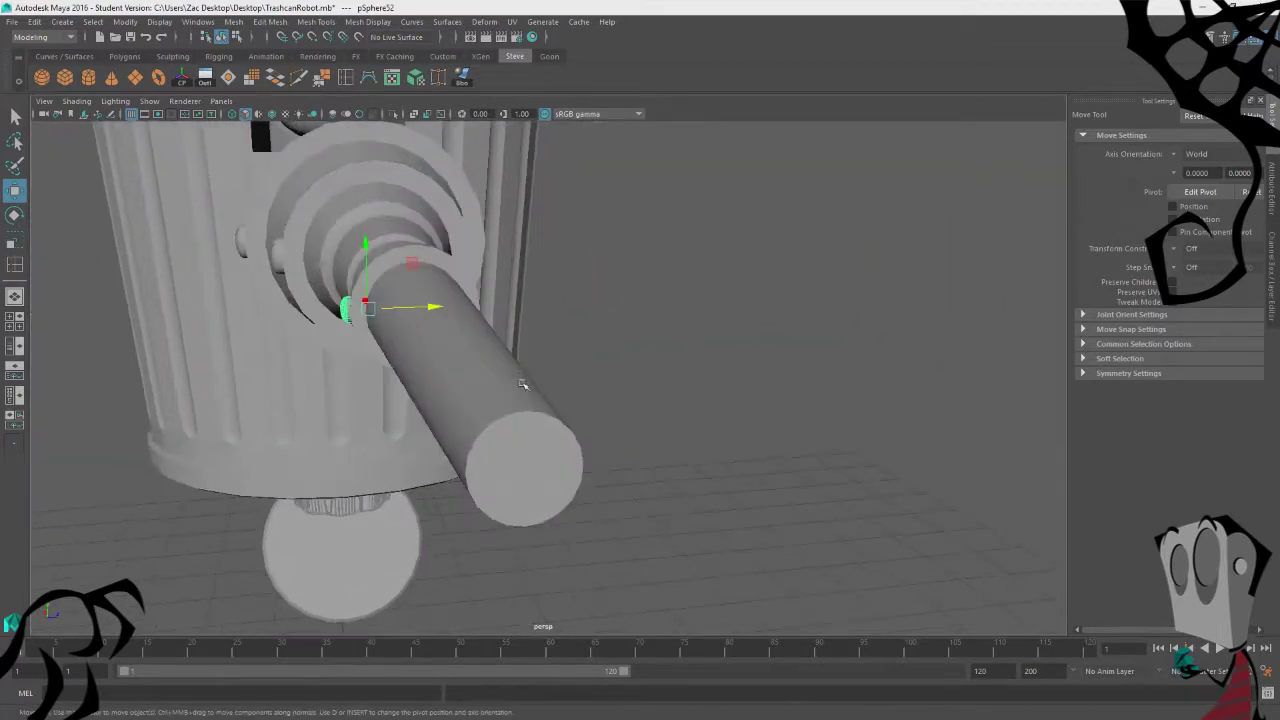
{"action": "left_click_drag", "start_coordinate": [410, 420], "coordinate": [516, 420], "text": "alt"}
{"action": "left_click_drag", "start_coordinate": [251, 297], "coordinate": [571, 371], "text": "alt"}
{"action": "key", "text": "space"}
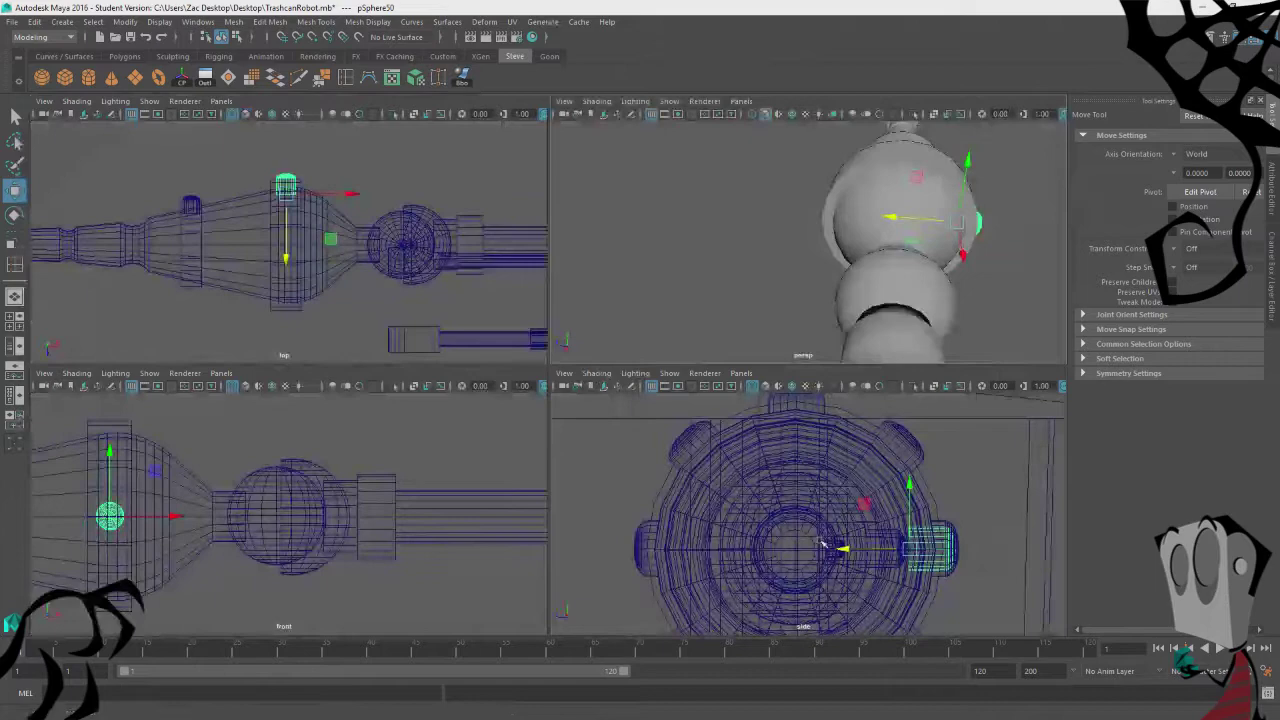
{"action": "key", "text": "space"}
{"action": "key", "text": "d"}
{"action": "left_click_drag", "start_coordinate": [686, 451], "coordinate": [456, 457]}
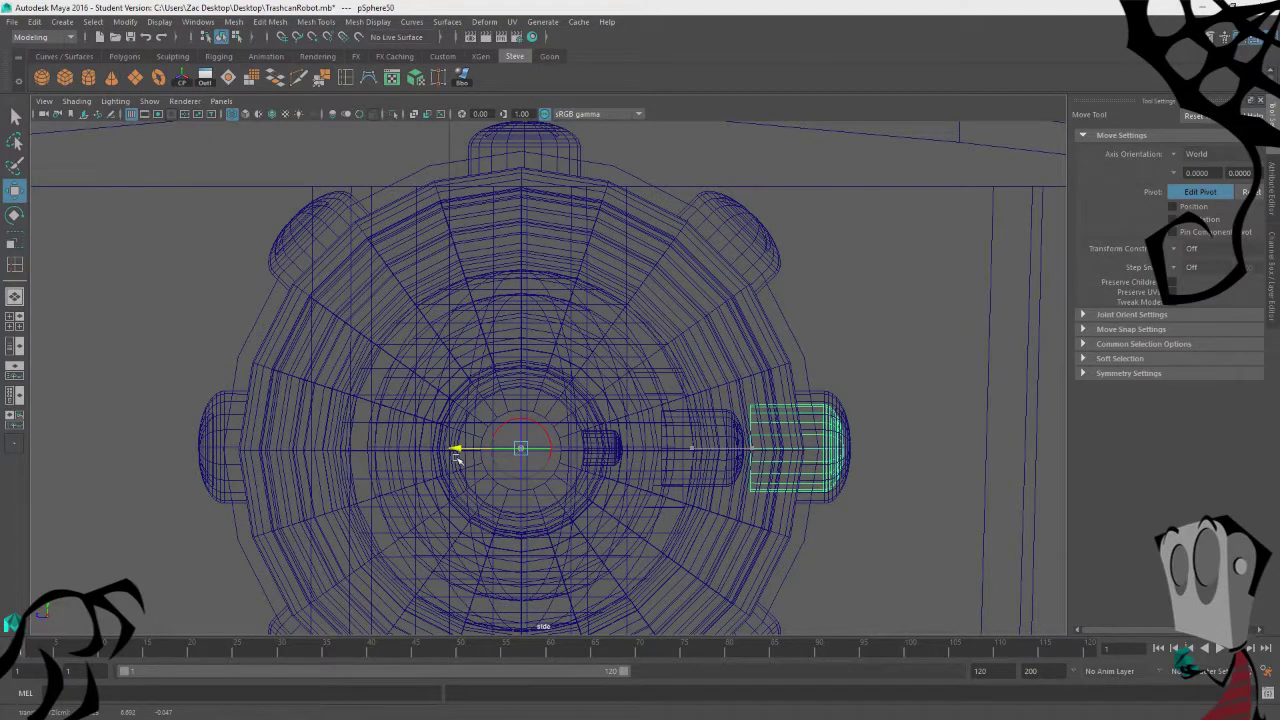
{"action": "left_click_drag", "start_coordinate": [455, 457], "coordinate": [458, 459]}
{"action": "key", "text": "Insert"}
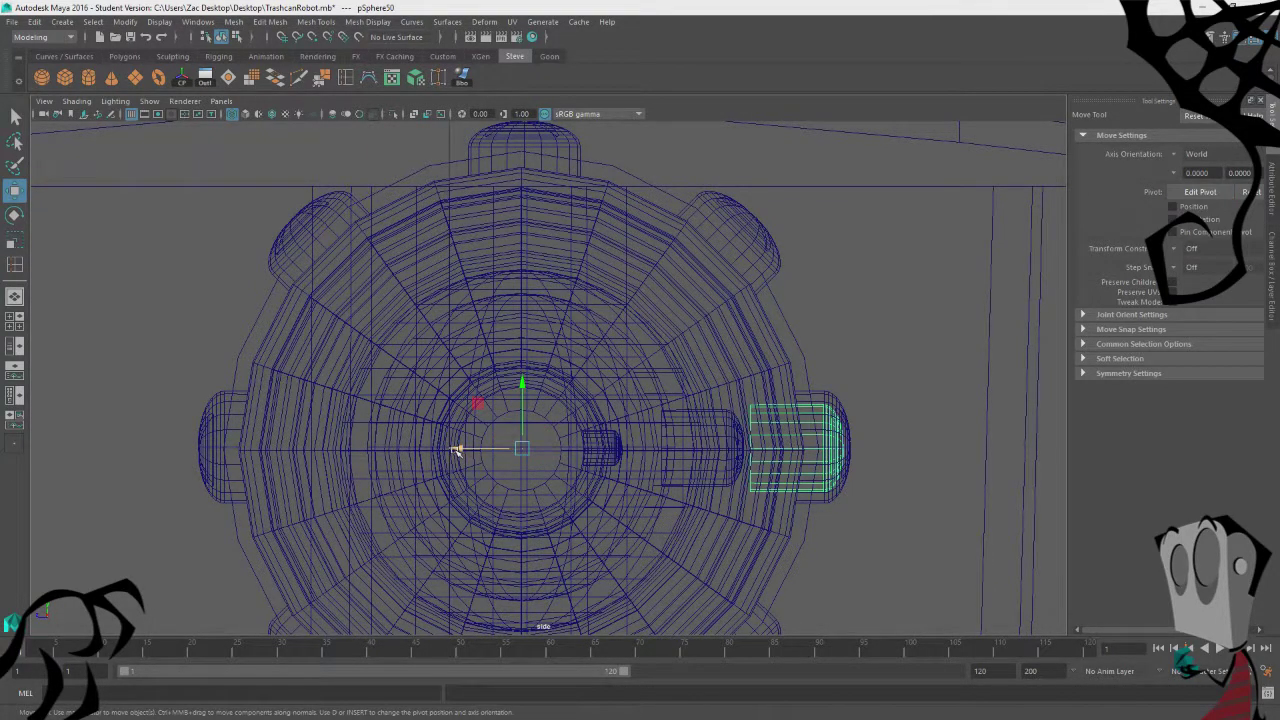
Step: Duplicate the wide ring's screw around the arm's axis at about 45° intervals, making eight evenly spaced screws
{"action": "key", "text": "r"}
{"action": "key", "text": "e"}
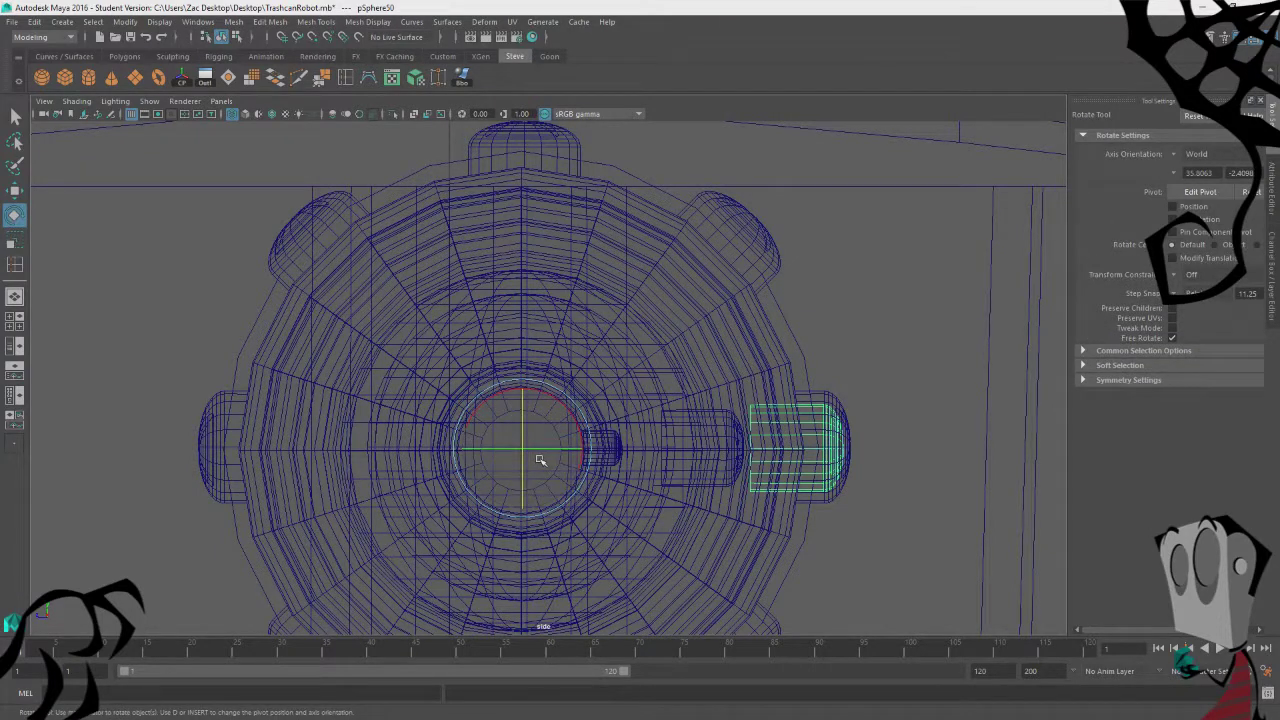
{"action": "left_click_drag", "start_coordinate": [574, 421], "coordinate": [538, 392]}
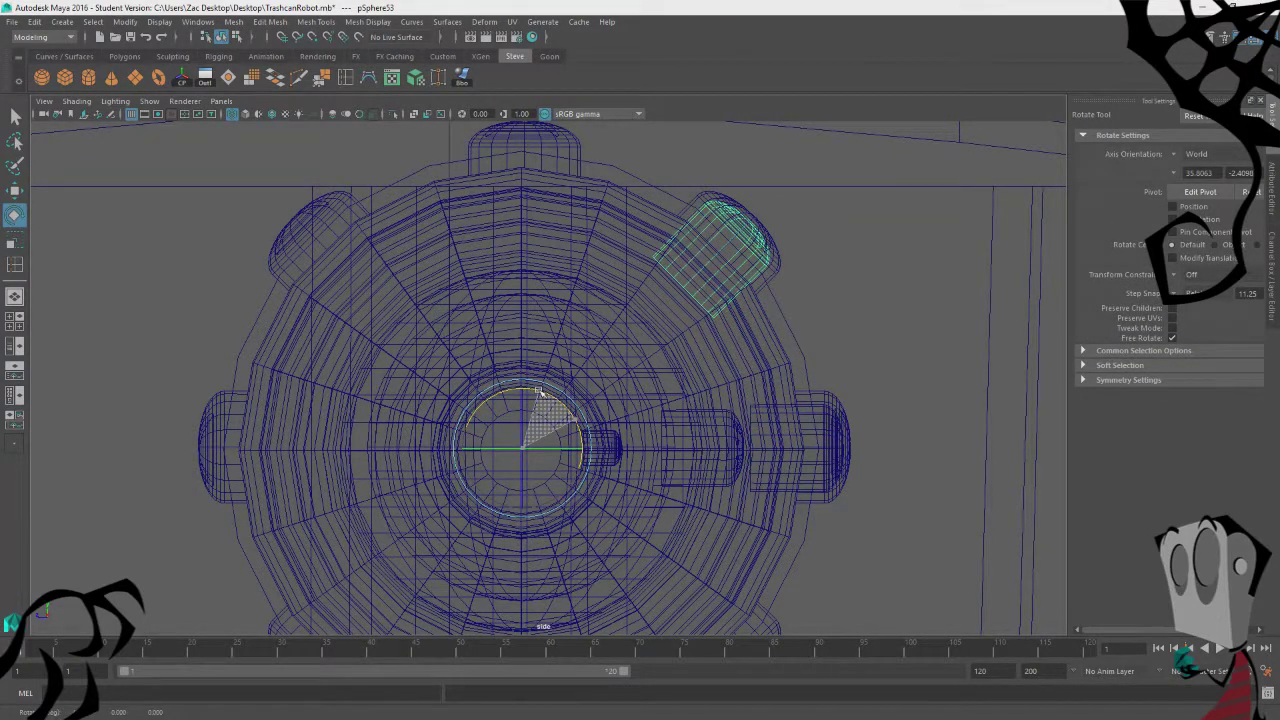
{"action": "key", "text": "shift+d"}
{"action": "key", "text": "shift+d"}
{"action": "key", "text": "shift+d"}
{"action": "key", "text": "shift+d"}
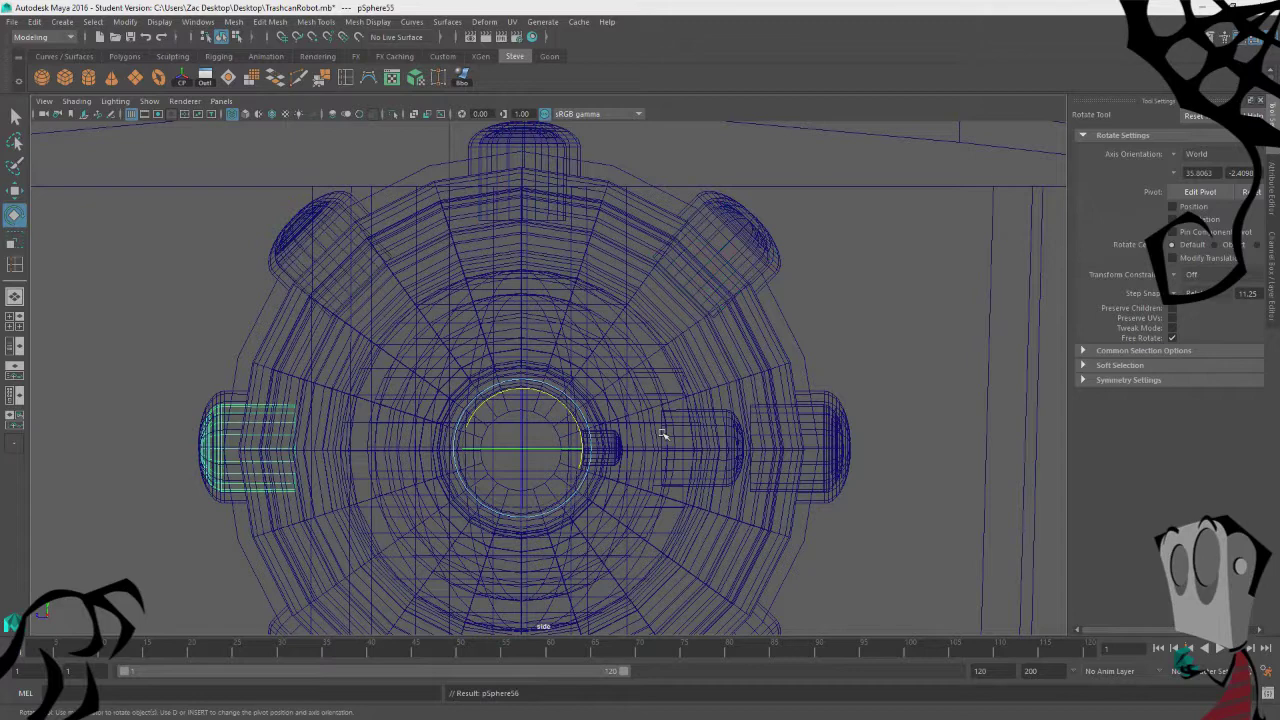
{"action": "key", "text": "shift+d"}
{"action": "key", "text": "shift+d"}
{"action": "key", "text": "space"}
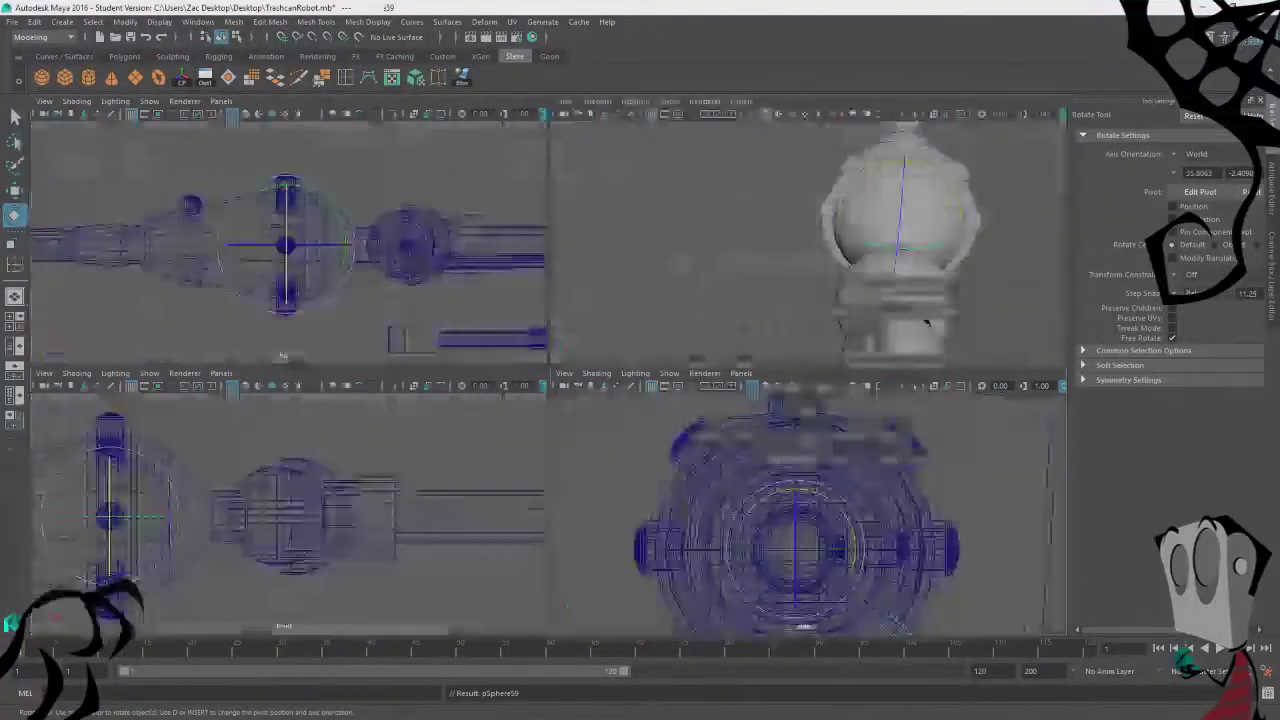
{"action": "key", "text": "space"}
Step: Move the pivot of the narrower ring's screw to the arm's centre axis in the side view
{"action": "mouse_move", "coordinate": [840, 447]}
{"action": "left_mouse_down", "text": "alt"}
{"action": "mouse_move", "coordinate": [746, 437]}
{"action": "mouse_move", "coordinate": [912, 445]}
{"action": "mouse_move", "coordinate": [606, 474]}
{"action": "mouse_move", "coordinate": [617, 480]}
{"action": "mouse_move", "coordinate": [734, 480]}
{"action": "mouse_move", "coordinate": [477, 346]}
{"action": "left_mouse_up", "text": "alt"}
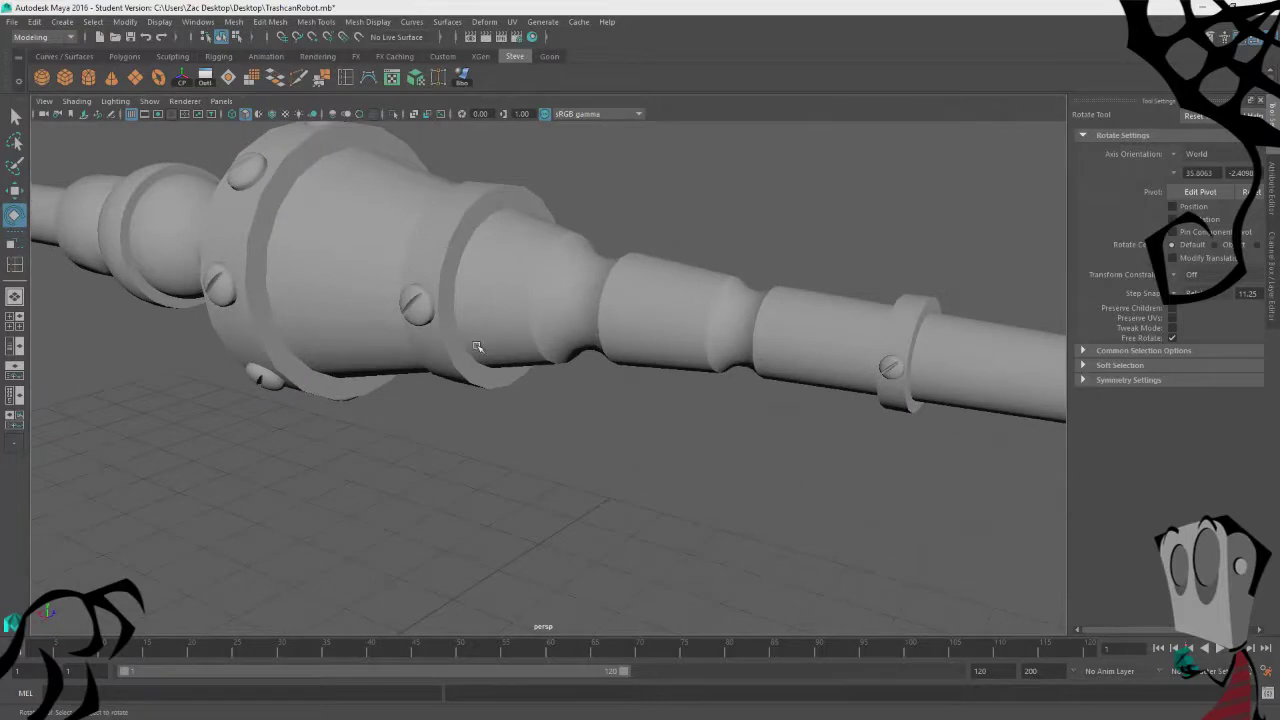
{"action": "left_click", "coordinate": [423, 314]}
{"action": "left_click_drag", "start_coordinate": [423, 314], "coordinate": [617, 511], "text": "alt"}
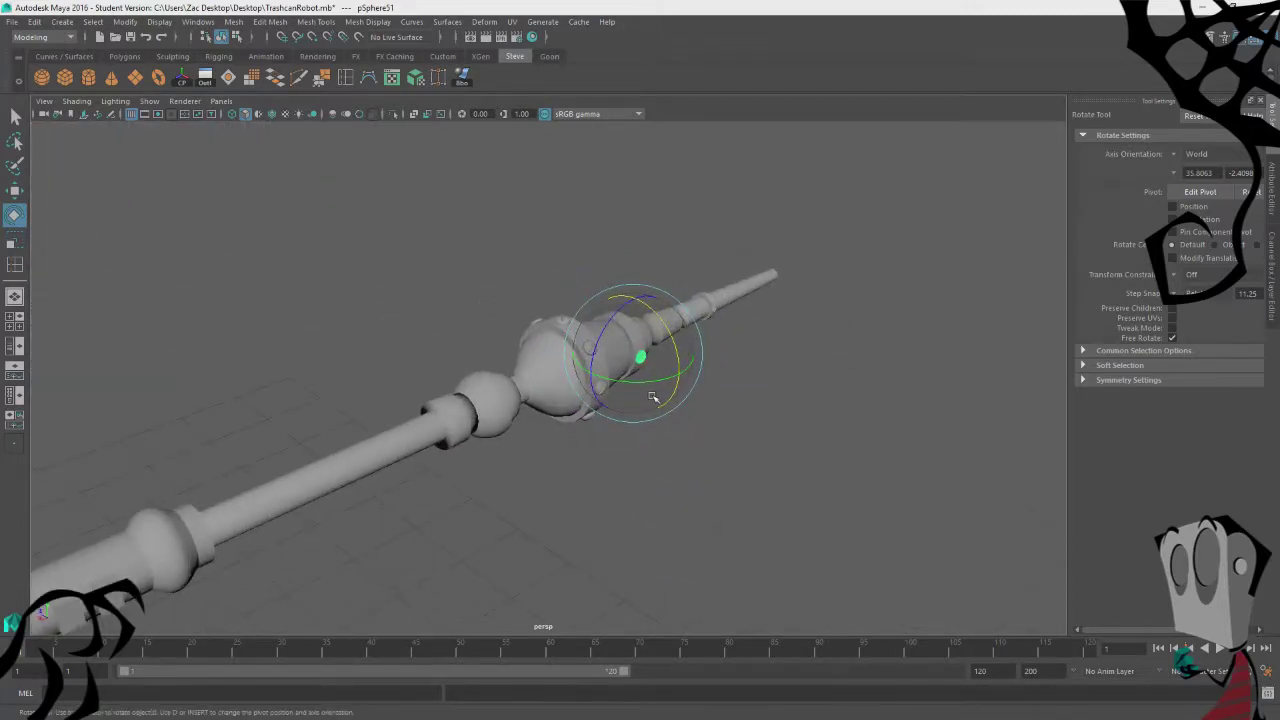
{"action": "key", "text": "space"}
{"action": "key", "text": "space"}
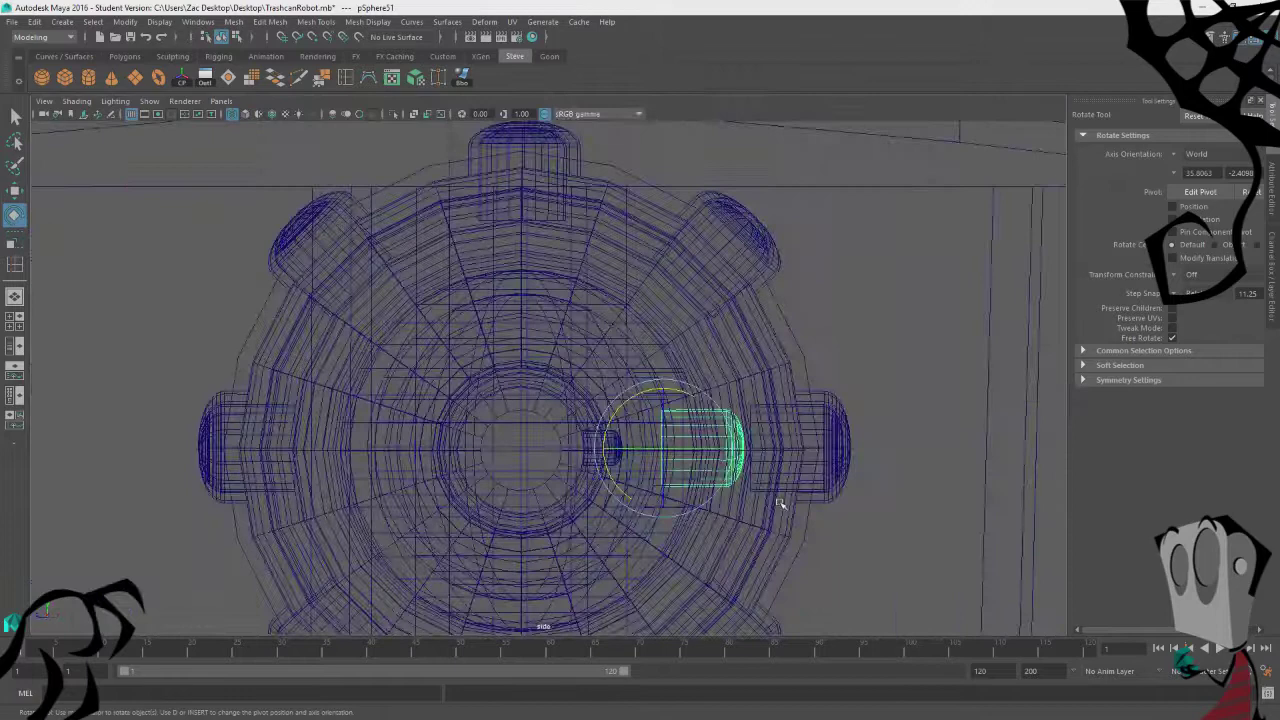
{"action": "key", "text": "w"}
{"action": "key", "text": "d"}
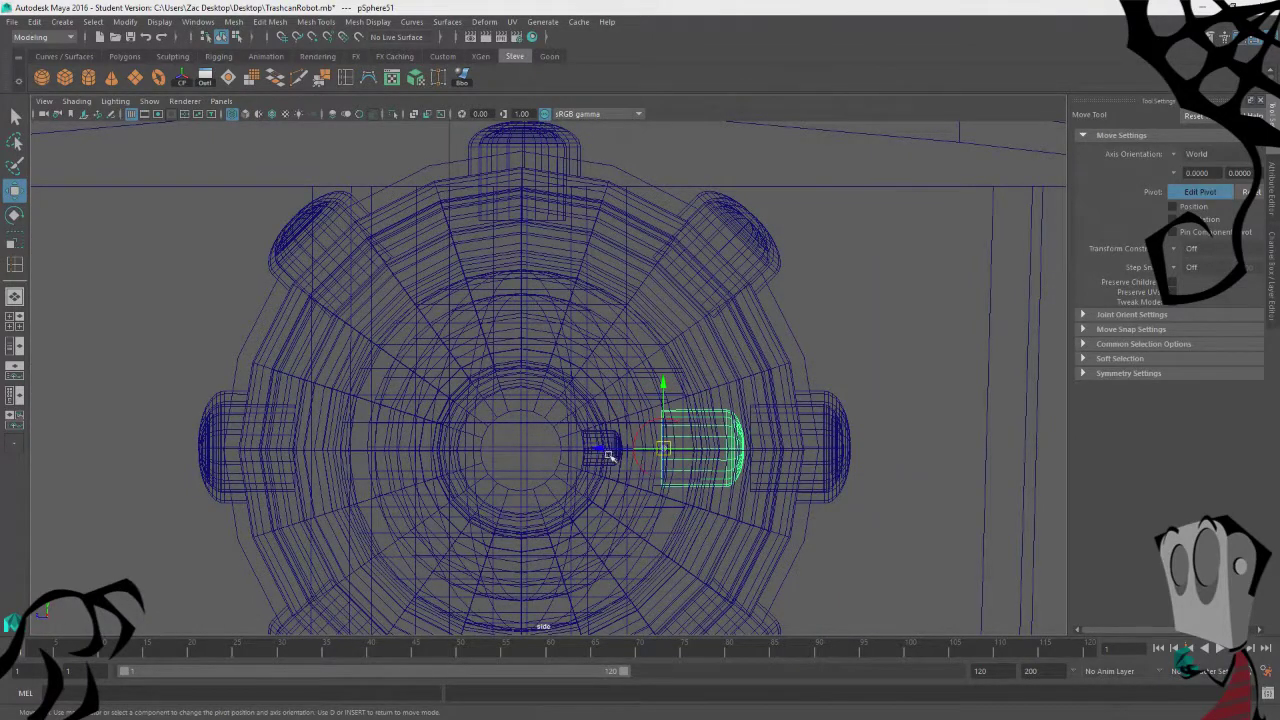
{"action": "left_click_drag", "start_coordinate": [603, 451], "coordinate": [481, 450]}
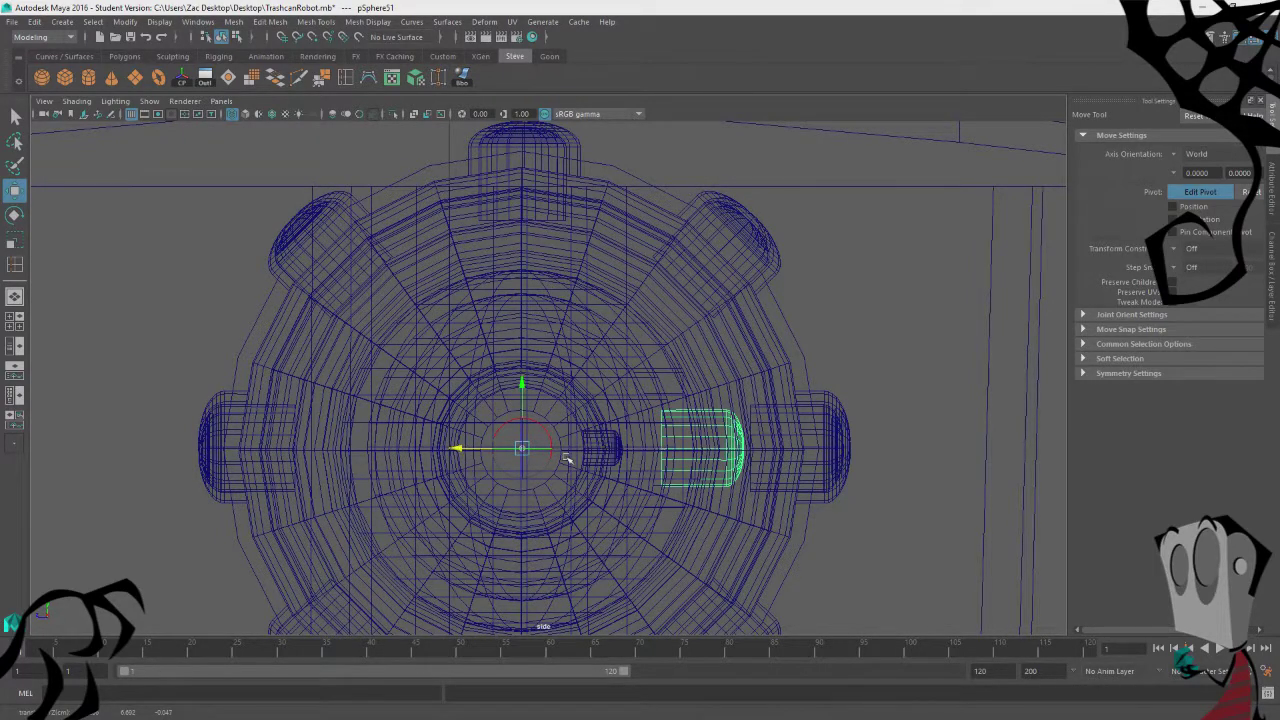
{"action": "key", "text": "d"}
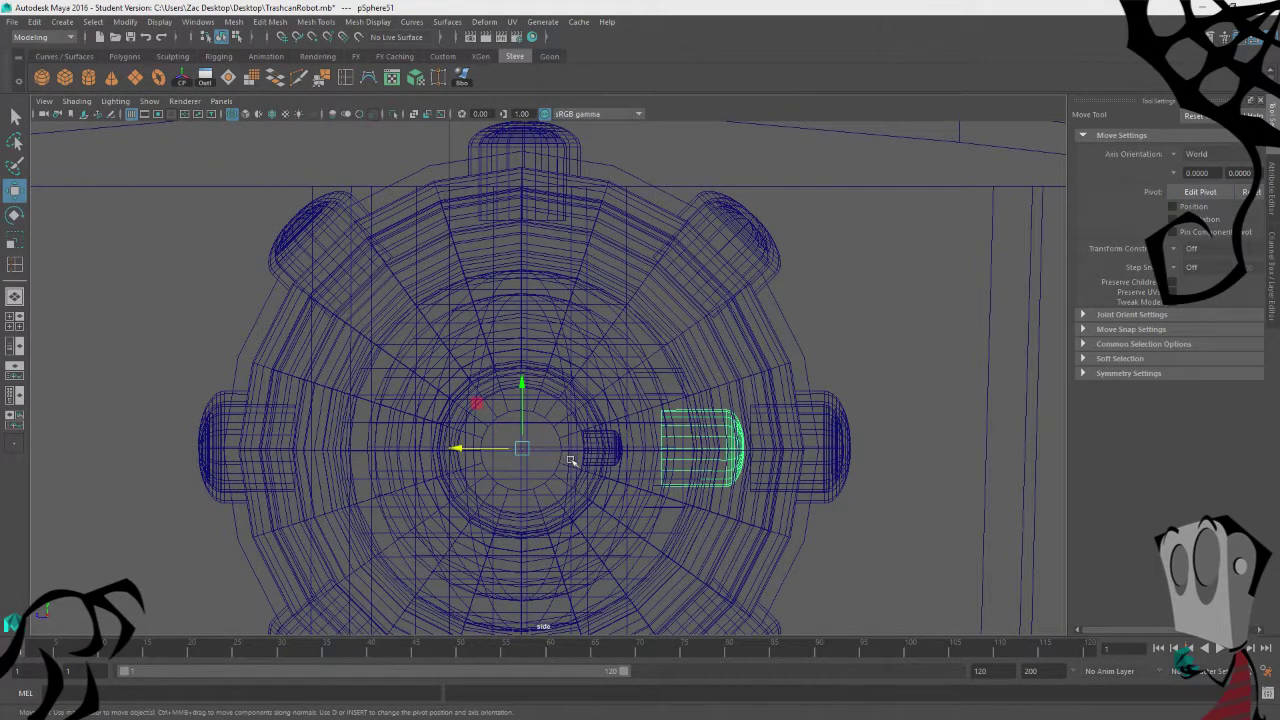
Step: Duplicate the narrower ring's screw around the arm's axis at about 45° intervals, making eight evenly spaced screws
{"action": "key", "text": "e"}
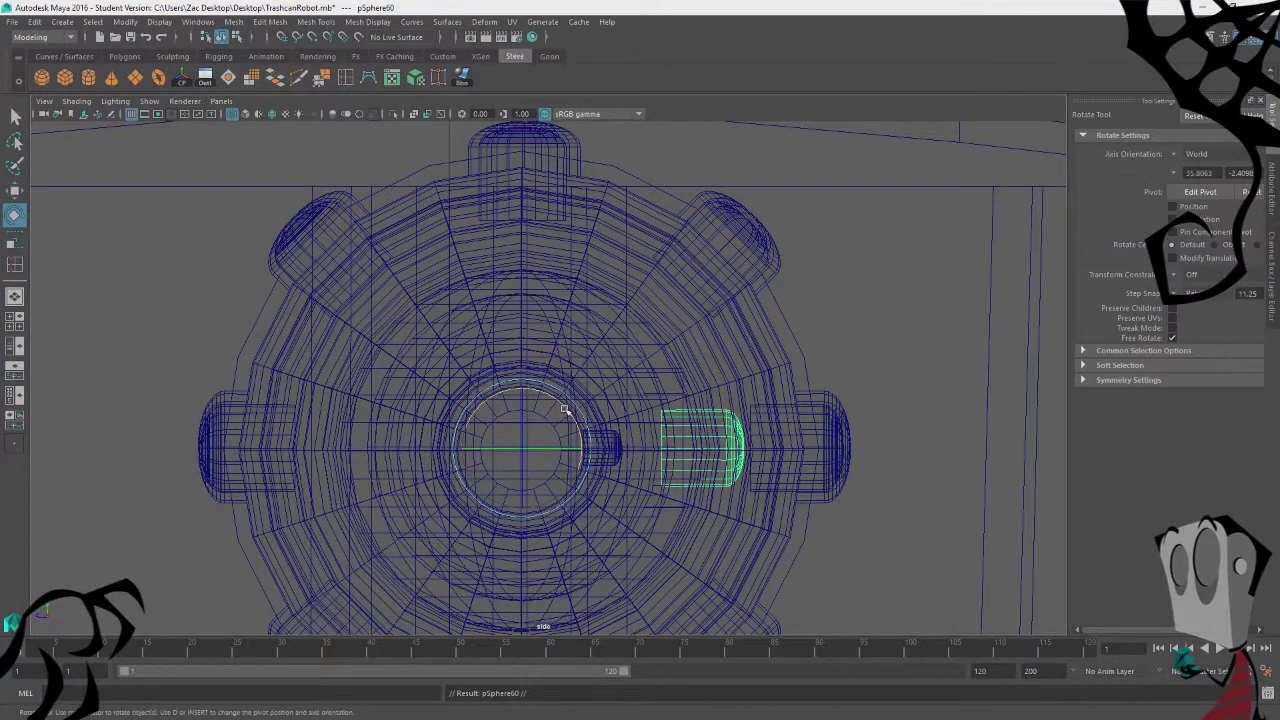
{"action": "left_click_drag", "start_coordinate": [565, 410], "coordinate": [538, 390]}
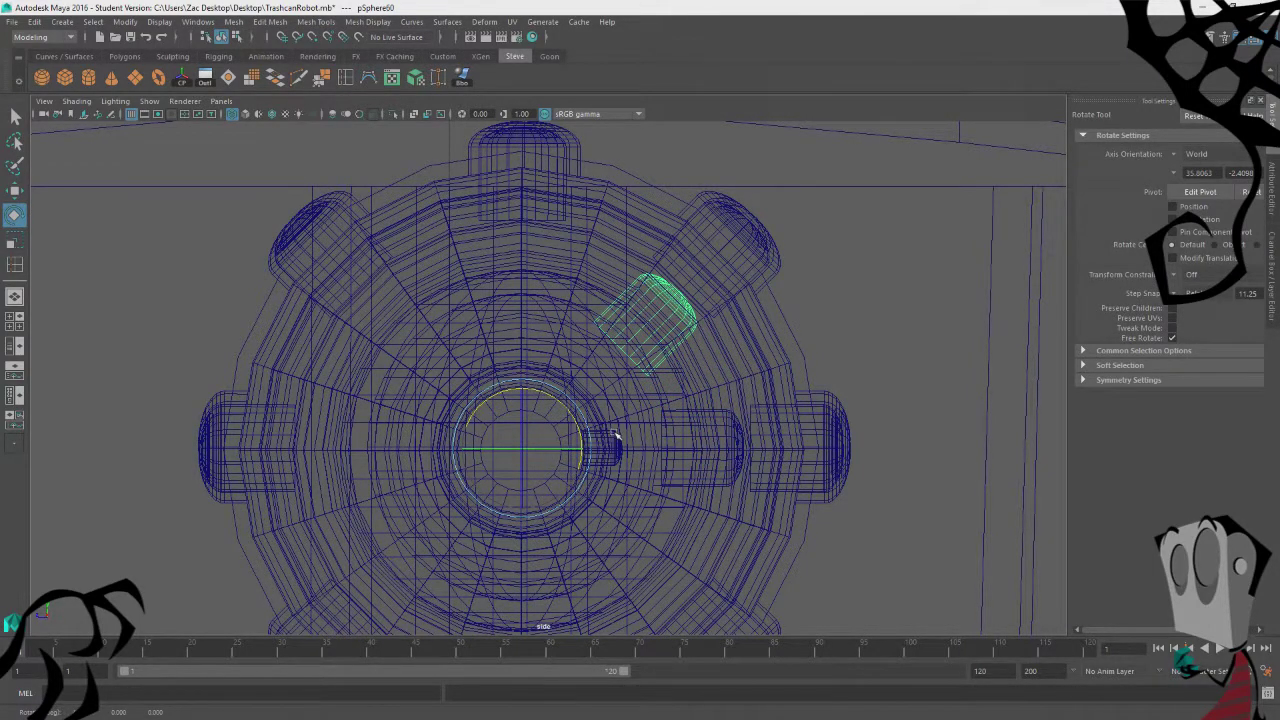
{"action": "key", "text": "shift+d"}
{"action": "key", "text": "shift+d"}
{"action": "key", "text": "shift+d"}
{"action": "key", "text": "shift+d"}
{"action": "key", "text": "shift+d"}
{"action": "key", "text": "shift+d"}
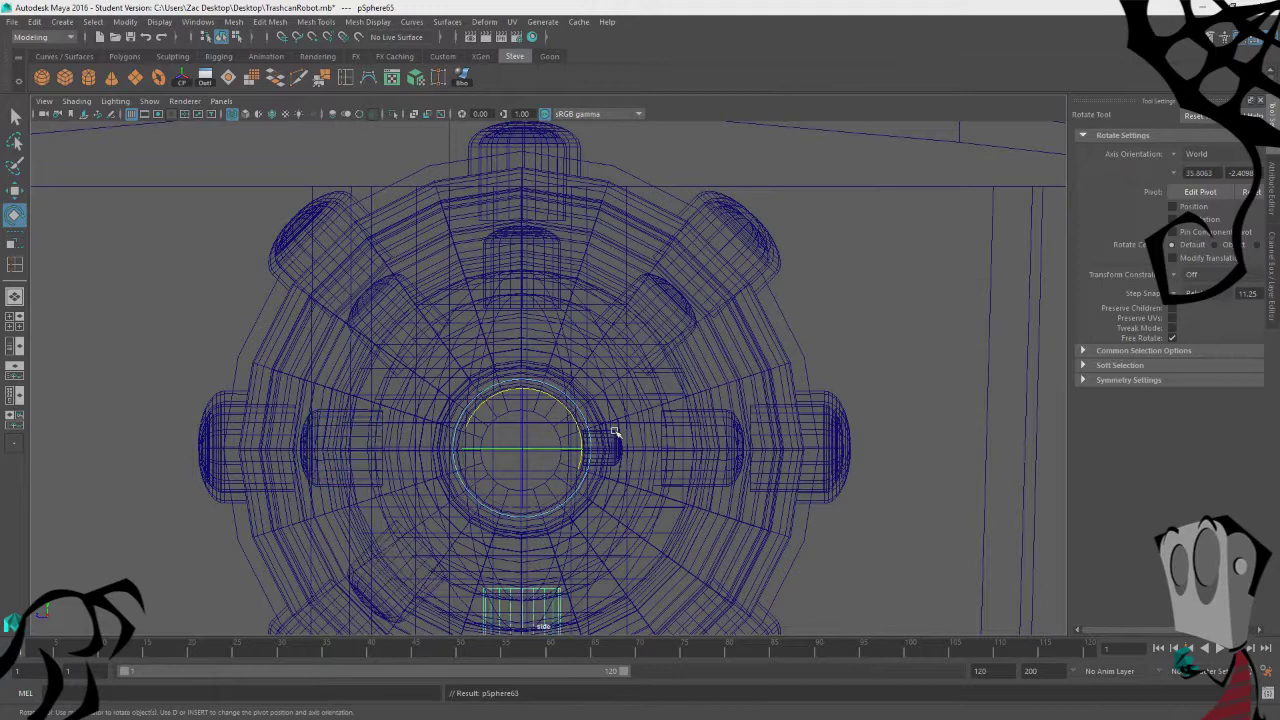
{"action": "key", "text": "space"}
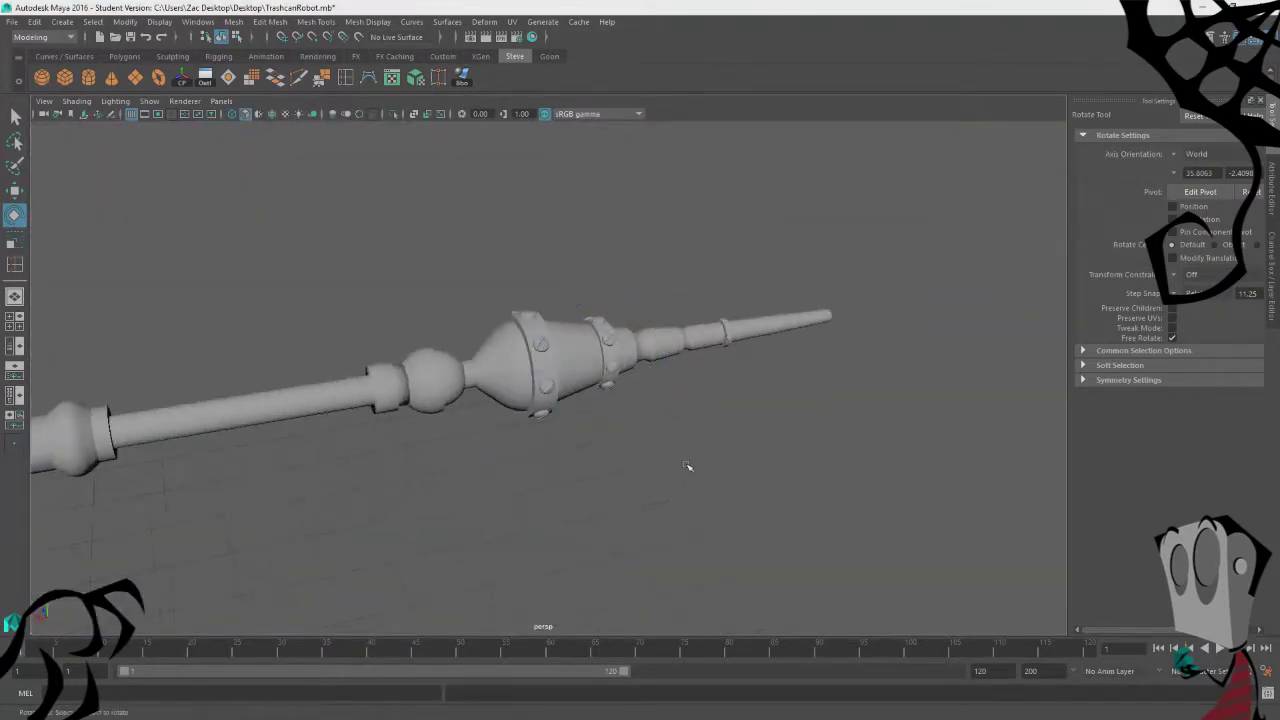
Step: Delete the surplus copy of the small ring's screw in the side view and select the original screw
{"action": "right_click_drag", "start_coordinate": [689, 466], "coordinate": [737, 429], "text": "alt"}
{"action": "left_click_drag", "start_coordinate": [737, 429], "coordinate": [745, 458], "text": "alt"}
{"action": "mouse_move", "coordinate": [771, 551]}
{"action": "right_mouse_down", "text": "alt"}
{"action": "mouse_move", "coordinate": [795, 565]}
{"action": "mouse_move", "coordinate": [777, 563]}
{"action": "right_mouse_up", "text": "alt"}
{"action": "left_click_drag", "start_coordinate": [777, 563], "coordinate": [634, 446], "text": "alt"}
{"action": "left_click", "coordinate": [637, 421]}
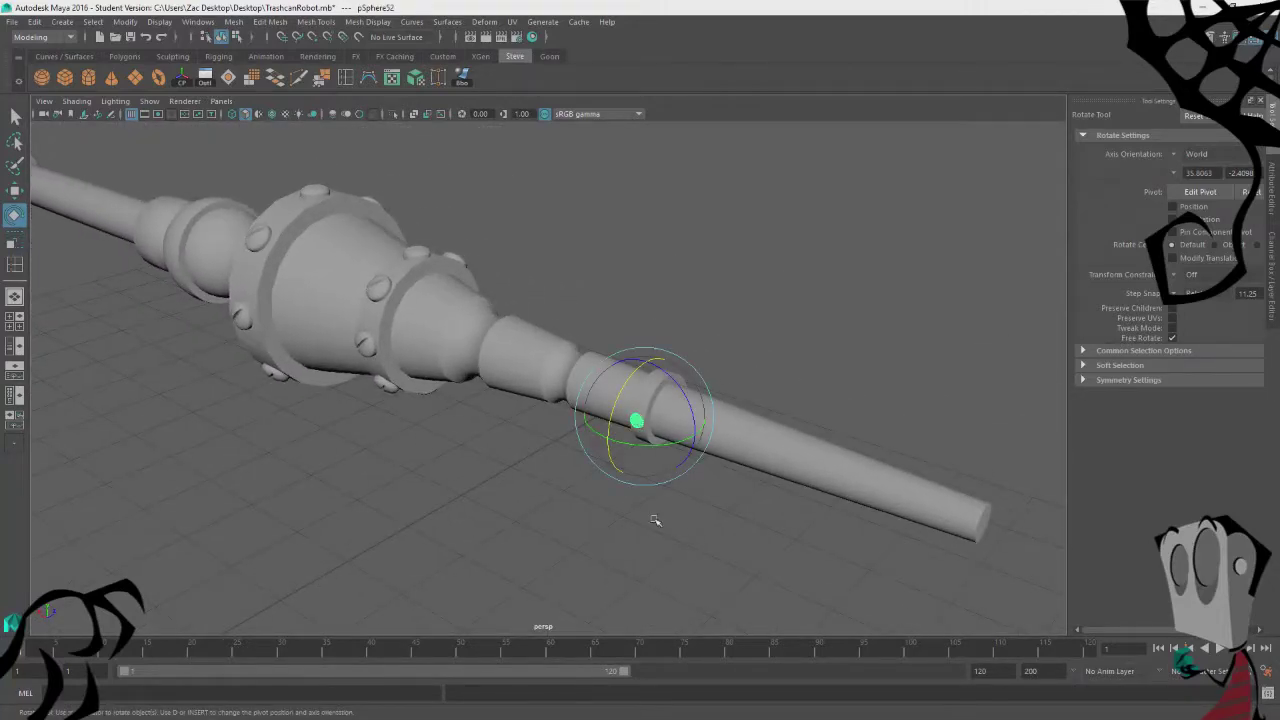
{"action": "key", "text": "f"}
{"action": "left_click_drag", "start_coordinate": [397, 566], "coordinate": [565, 518], "text": "alt"}
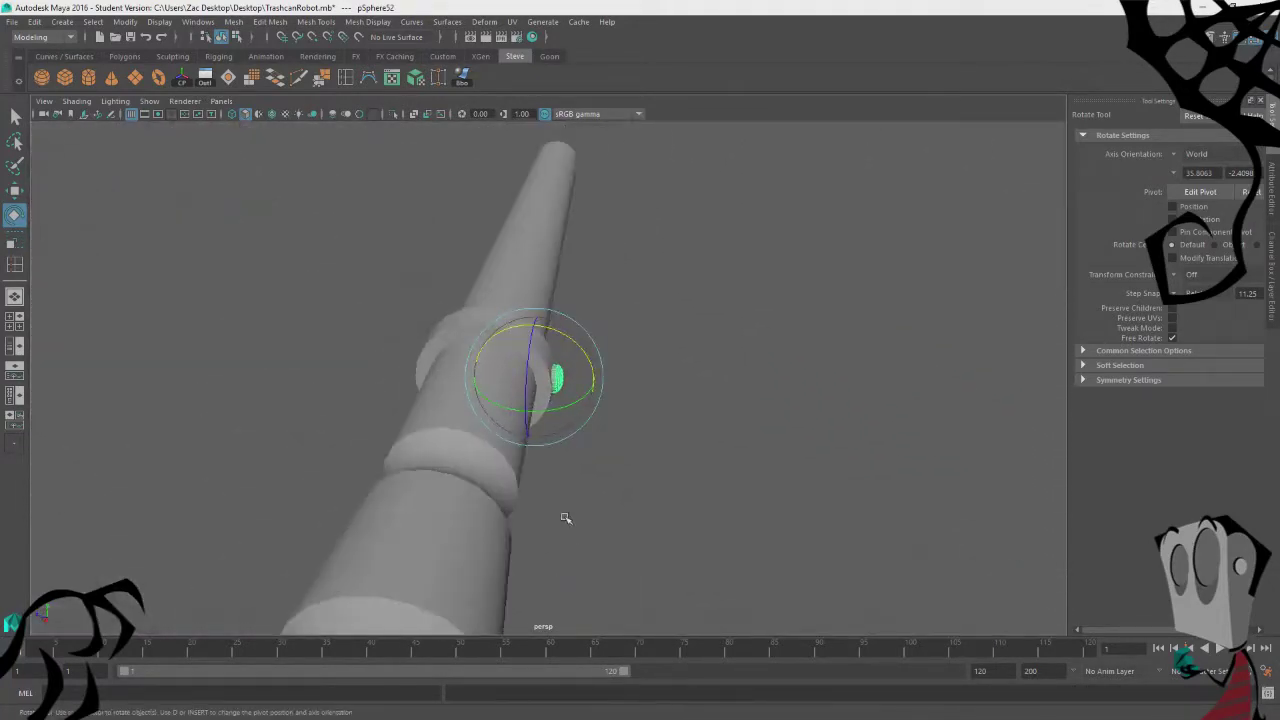
{"action": "key", "text": "space"}
{"action": "key", "text": "space"}
{"action": "key", "text": "w"}
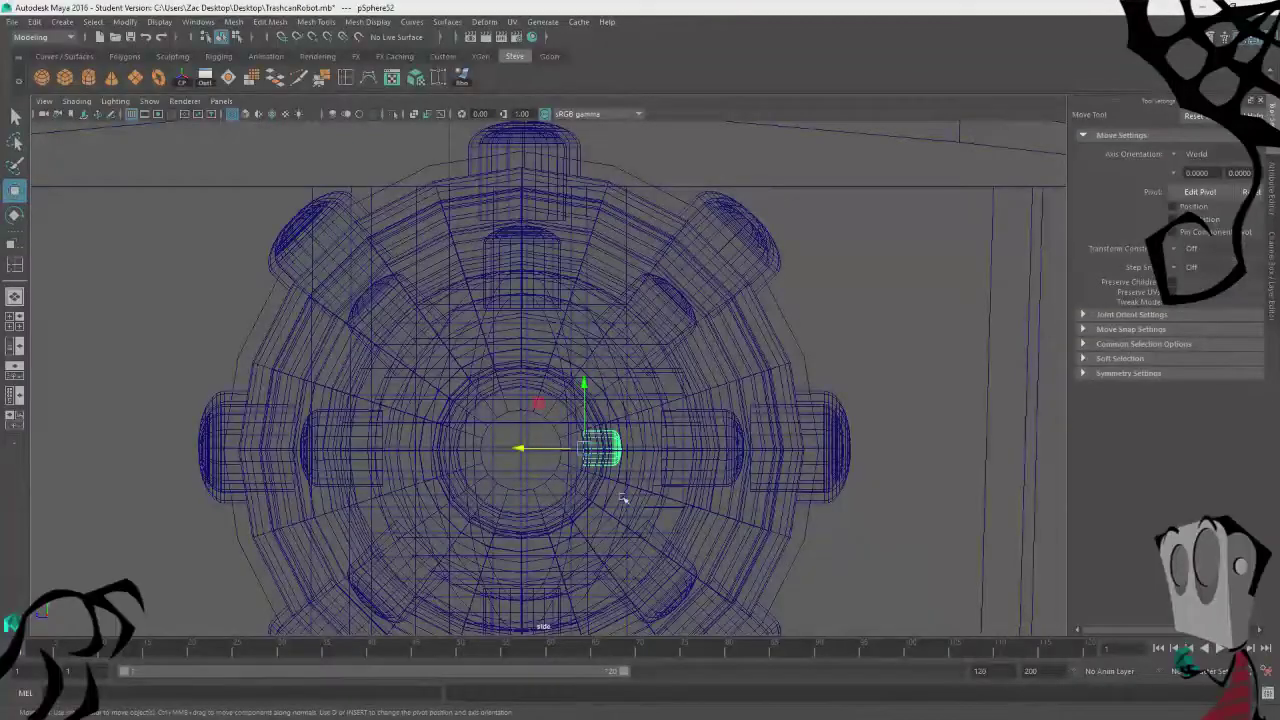
{"action": "scroll", "coordinate": [494, 537], "scroll_direction": "up", "scroll_amount": 3}
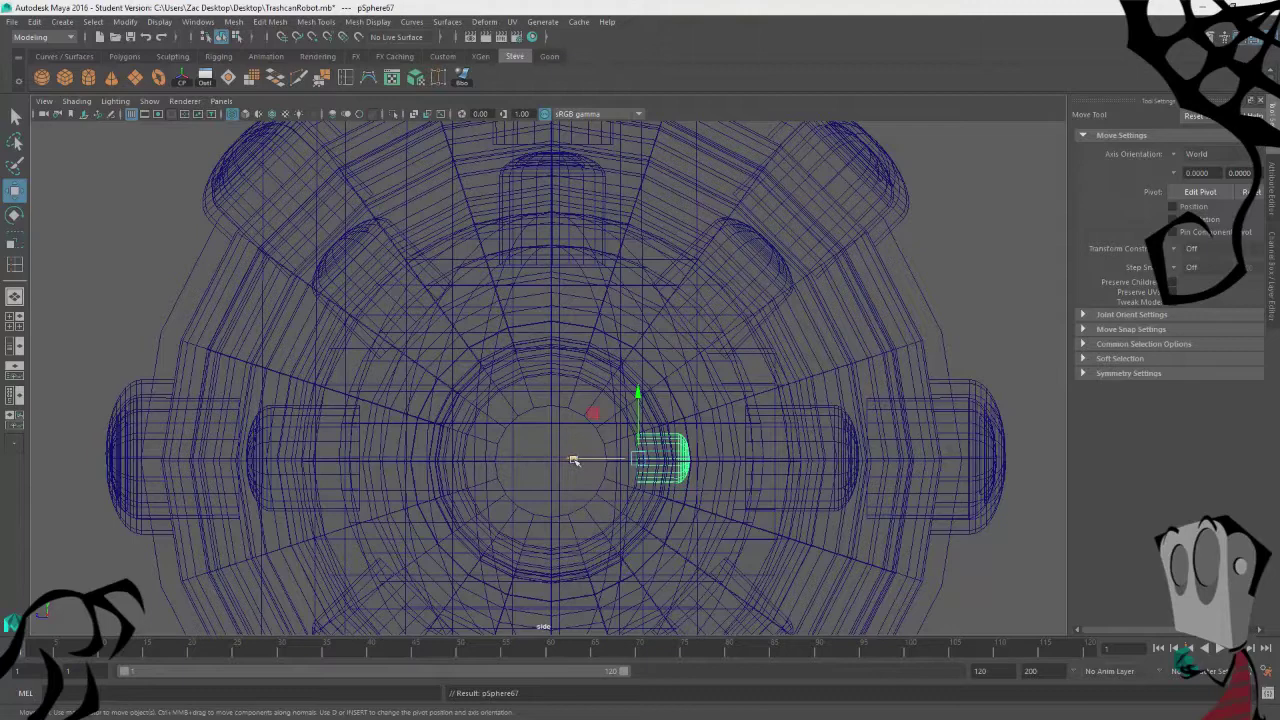
{"action": "key", "text": "Delete"}
{"action": "left_click", "coordinate": [685, 446]}
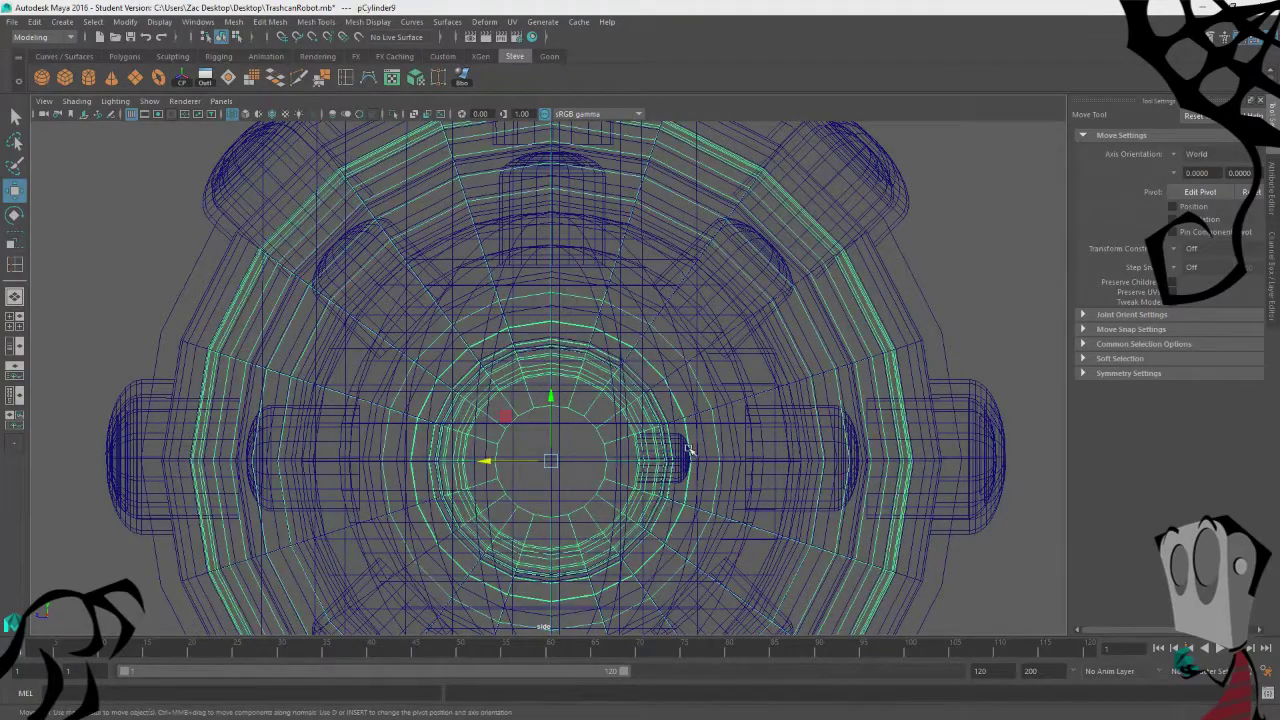
{"action": "left_click", "coordinate": [681, 444]}
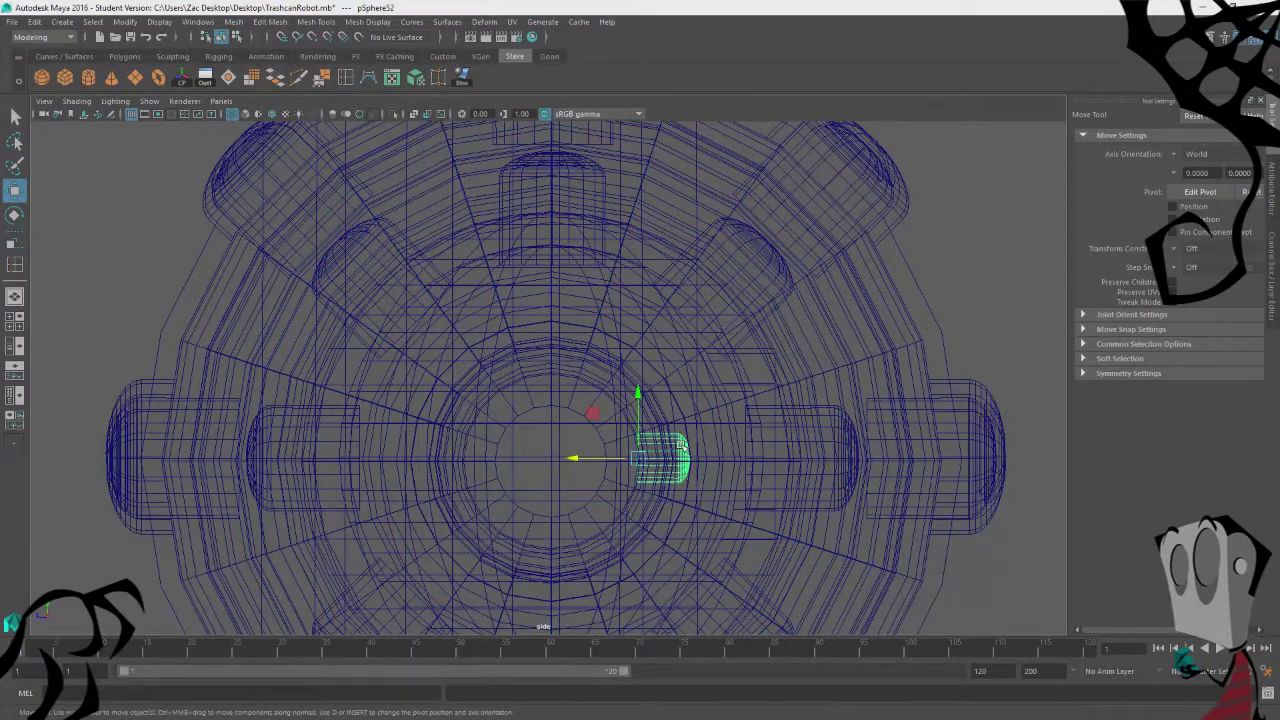
Step: Try to move the pivot of the small ring's screw to the arm's centre axis
{"action": "key", "text": "d"}
{"action": "left_click_drag", "start_coordinate": [572, 459], "coordinate": [490, 460]}
{"action": "key", "text": "ctrl+z"}
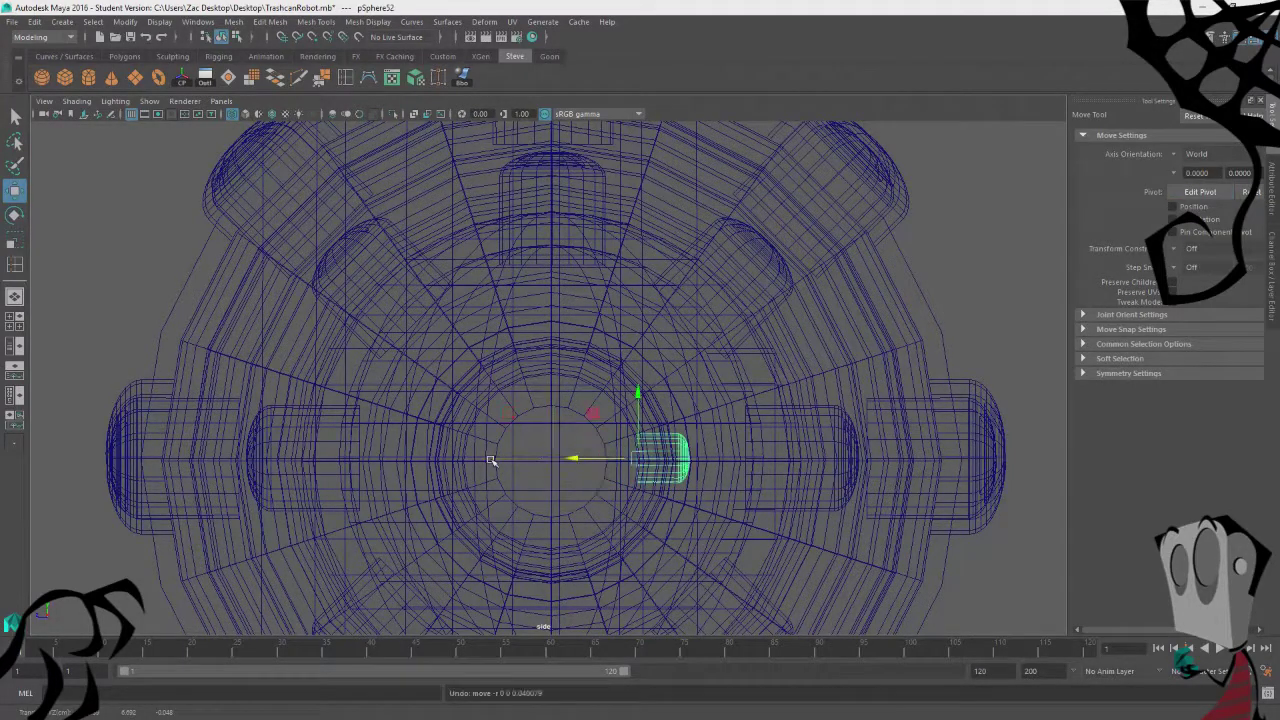
Step: Move the pivot of the small ring's screw to the arm's centre axis in the side view
{"action": "key", "text": "d"}
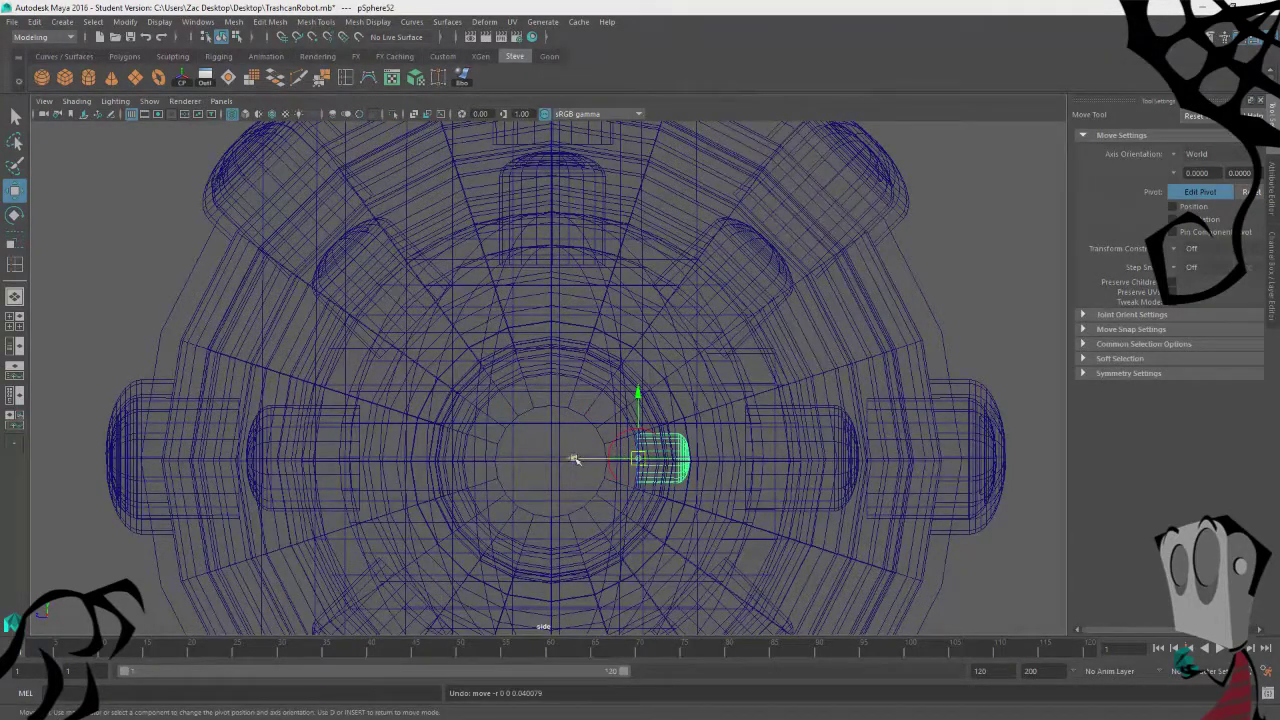
{"action": "key", "text": "d"}
{"action": "left_click_drag", "start_coordinate": [575, 459], "coordinate": [571, 459]}
{"action": "key", "text": "ctrl+z"}
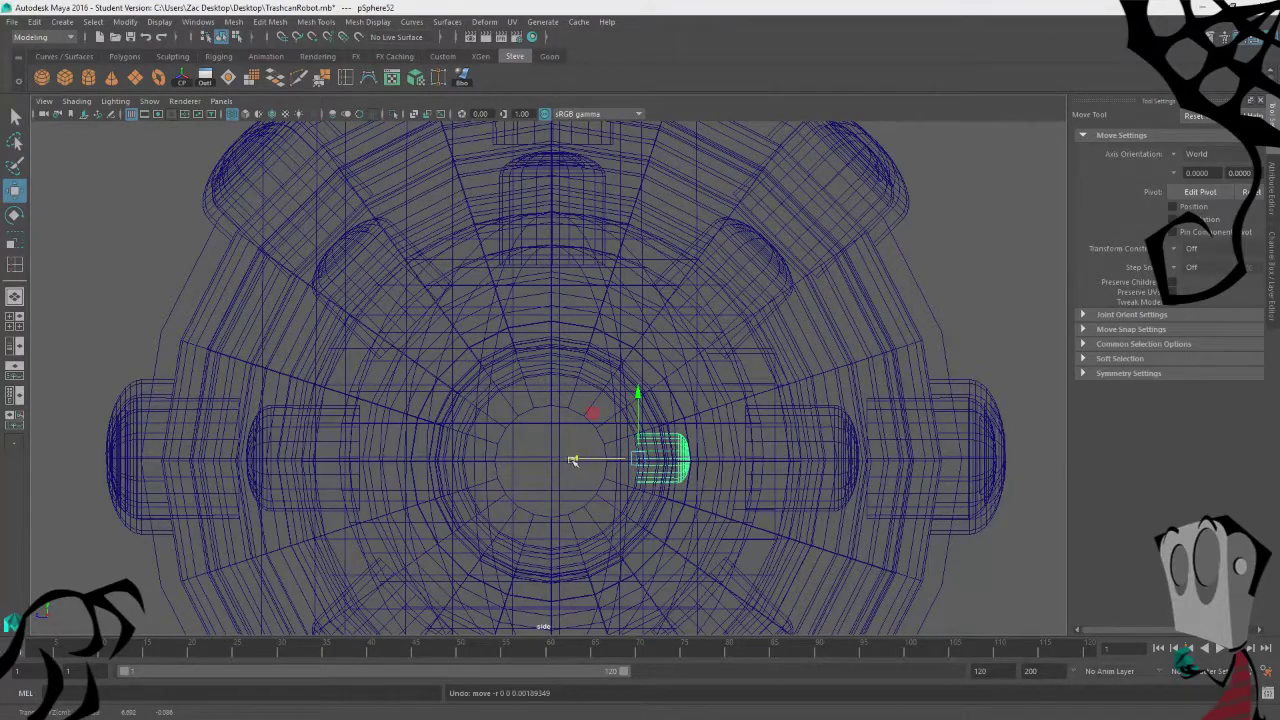
{"action": "key", "text": "d"}
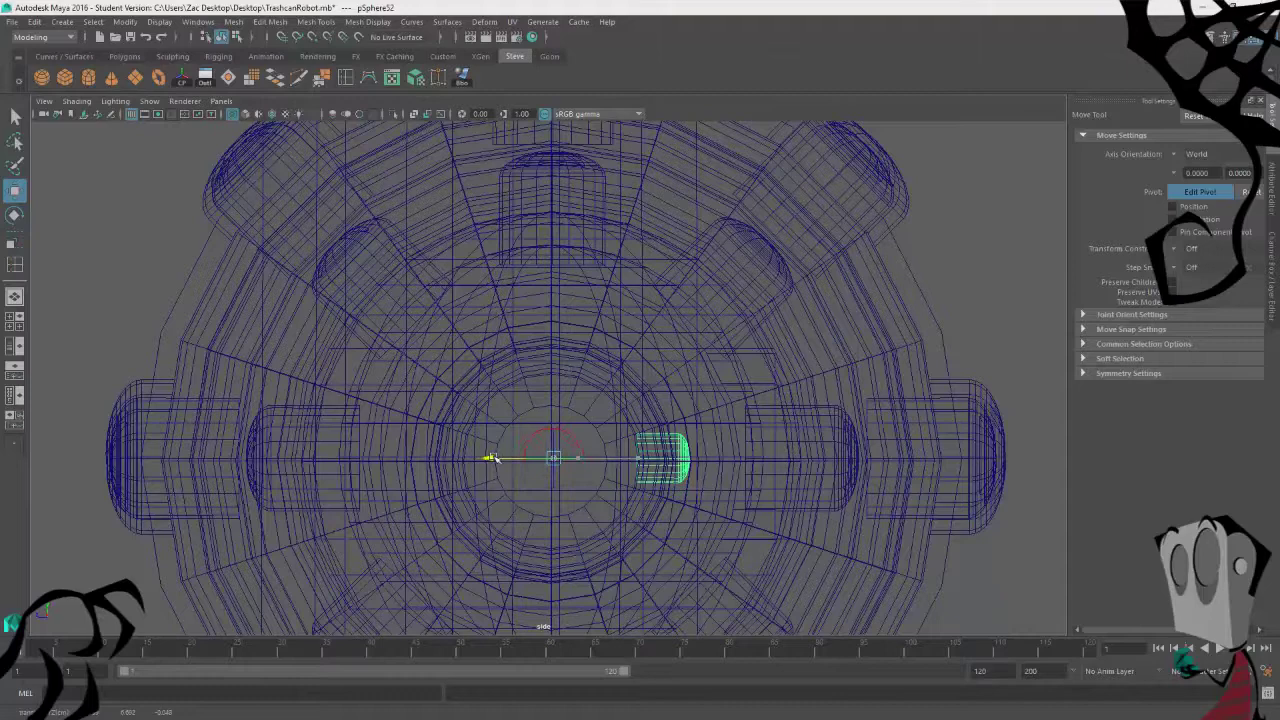
{"action": "left_click", "coordinate": [491, 457]}
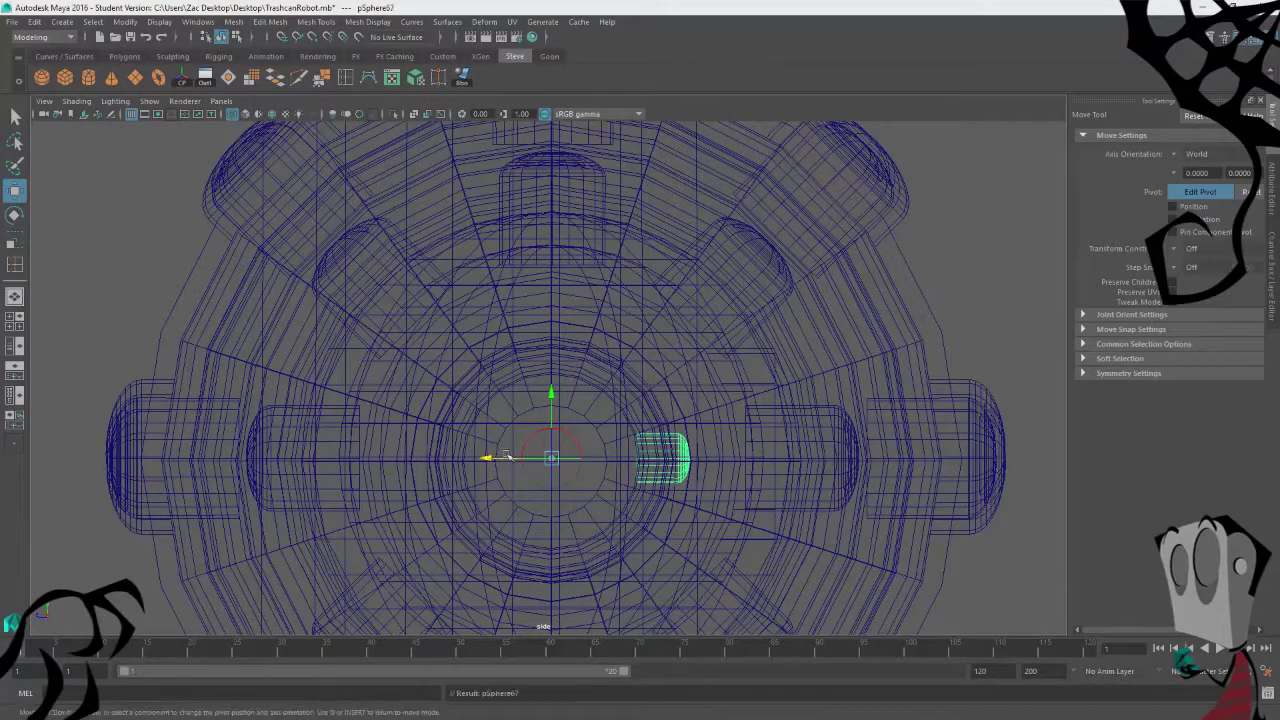
Step: Try to rotate a duplicate of the small ring's screw about 45° around the arm's axis
{"action": "left_click_drag", "start_coordinate": [527, 414], "coordinate": [551, 397]}
{"action": "key", "text": "ctrl+z"}
{"action": "key", "text": "e"}
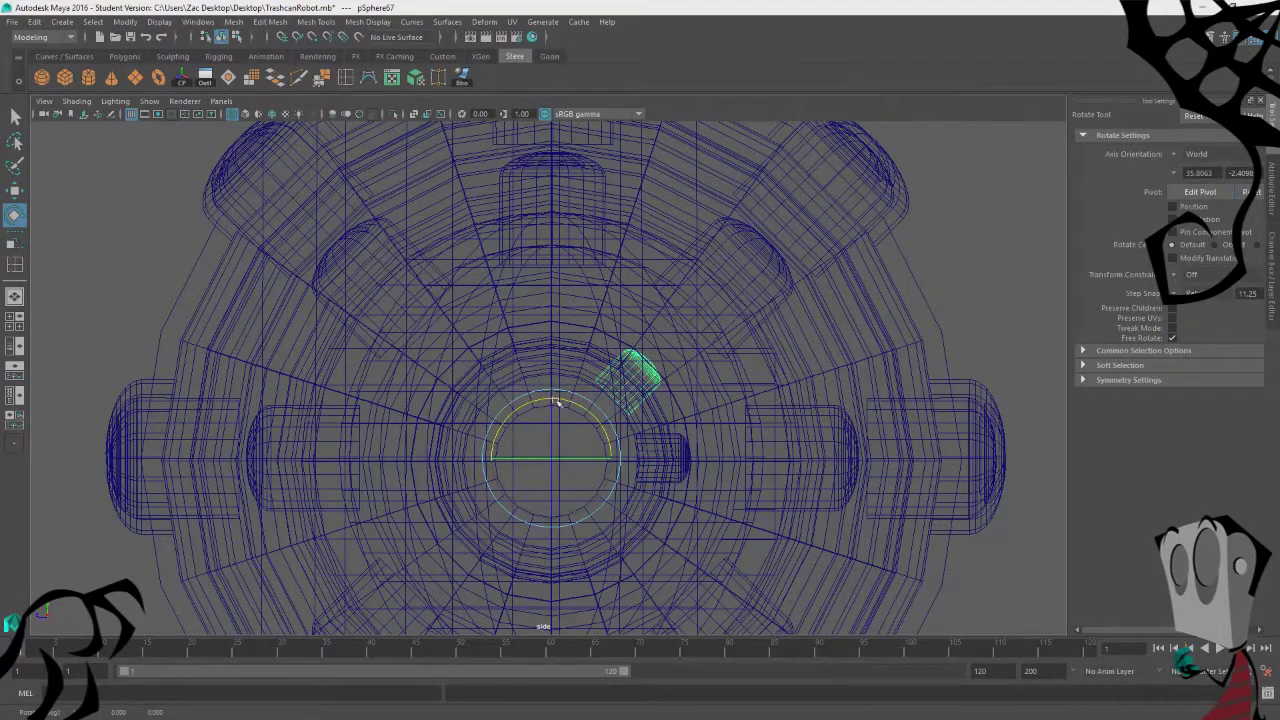
{"action": "key", "text": "ctrl+d"}
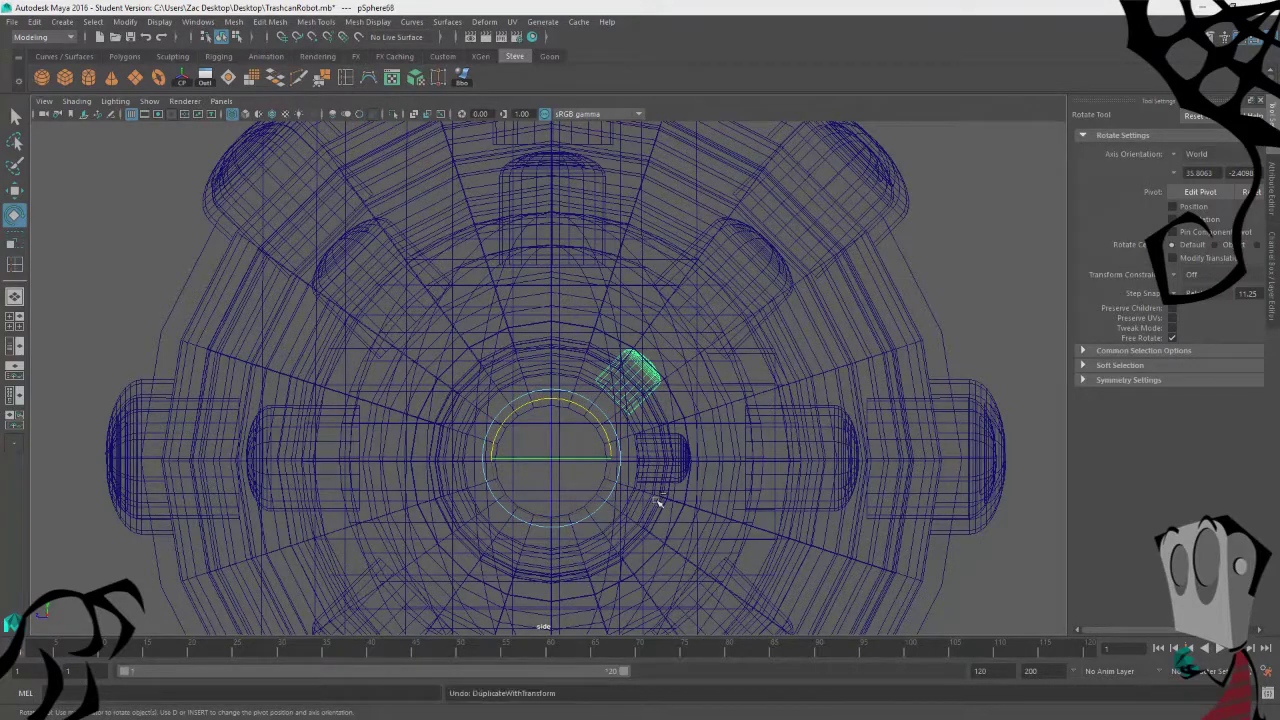
{"action": "key", "text": "ctrl+z"}
Step: Duplicate the small ring's original screw around the arm's axis at about 45° intervals, making eight evenly spaced screws
{"action": "left_click", "coordinate": [664, 445]}
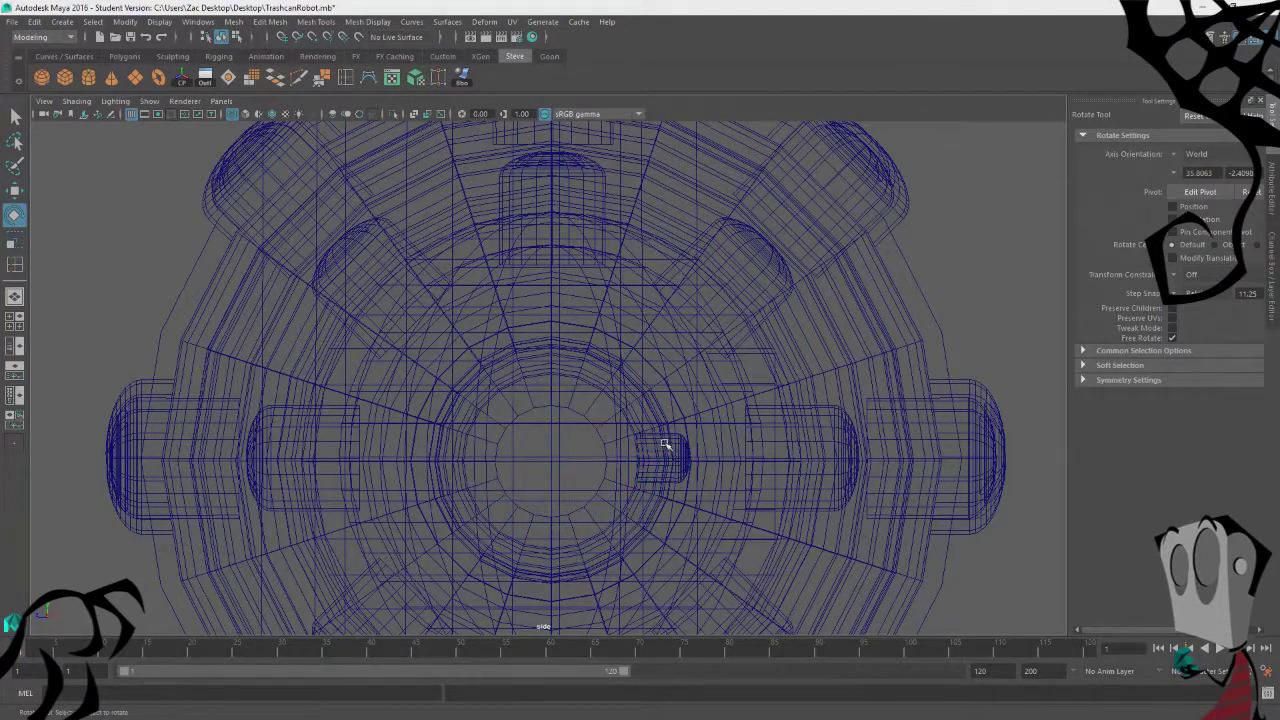
{"action": "left_click", "coordinate": [683, 443]}
{"action": "left_click", "coordinate": [684, 445]}
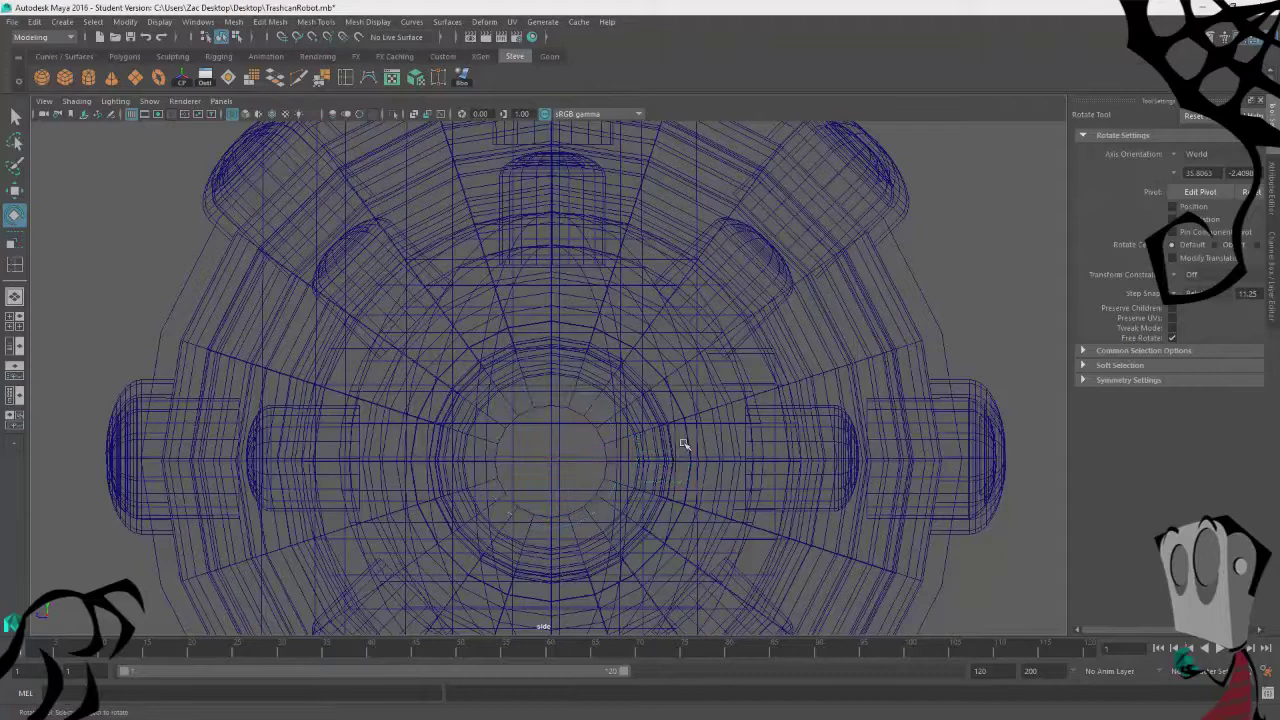
{"action": "left_click", "coordinate": [684, 445]}
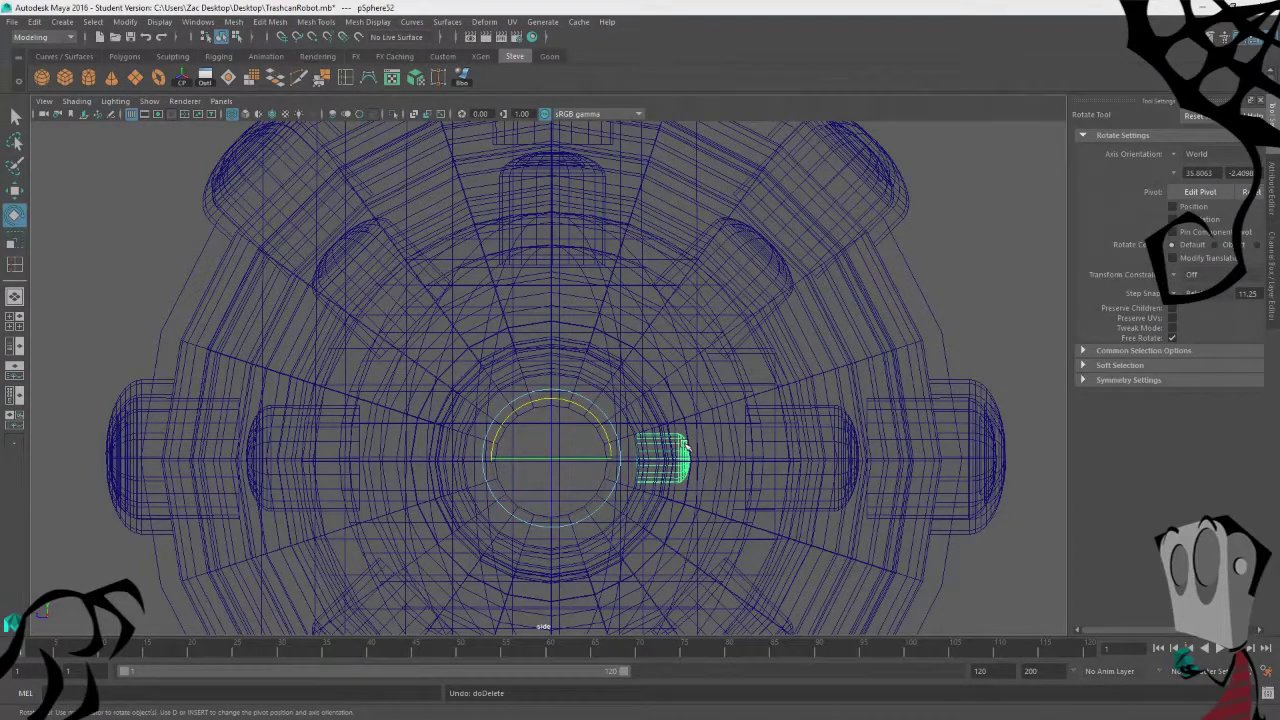
{"action": "left_click_drag", "start_coordinate": [598, 426], "coordinate": [640, 416]}
{"action": "key", "text": "shift+d"}
{"action": "key", "text": "shift+d"}
{"action": "key", "text": "shift+d"}
{"action": "key", "text": "shift+d"}
{"action": "key", "text": "shift+d"}
{"action": "key", "text": "shift+d"}
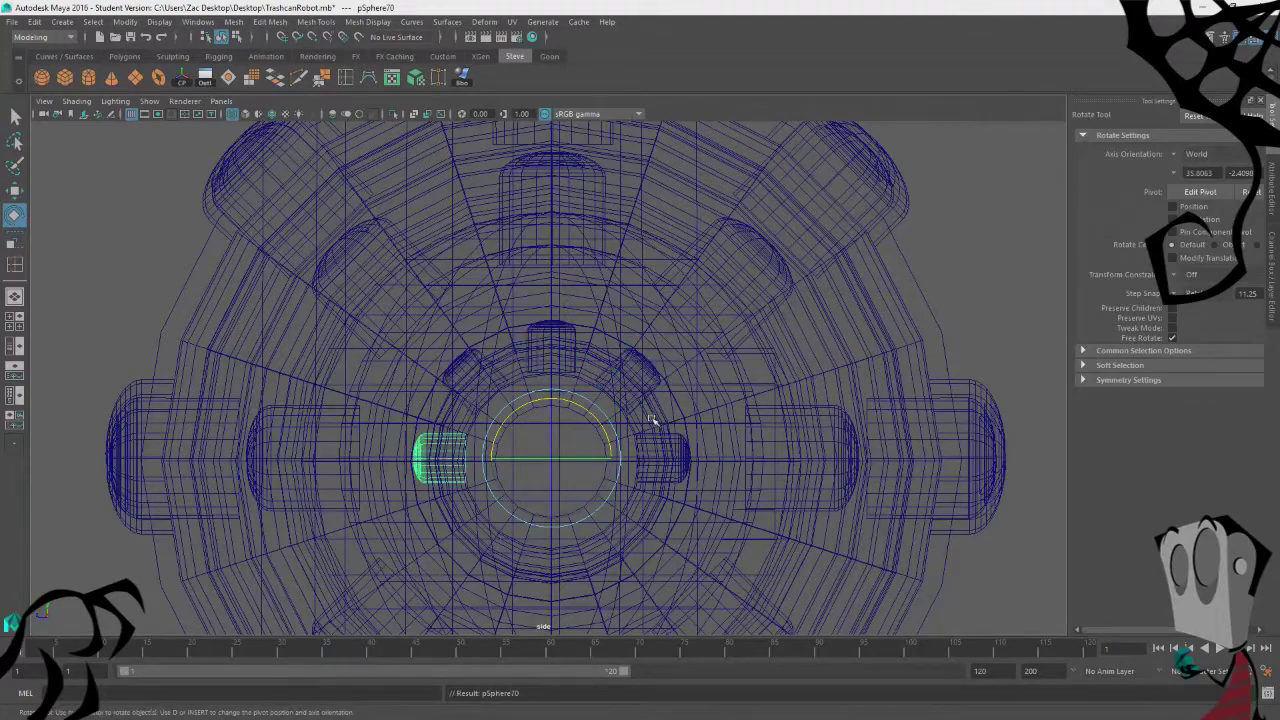
Step: Review the arm and its screw rings in the perspective view and save the scene
{"action": "key", "text": "space"}
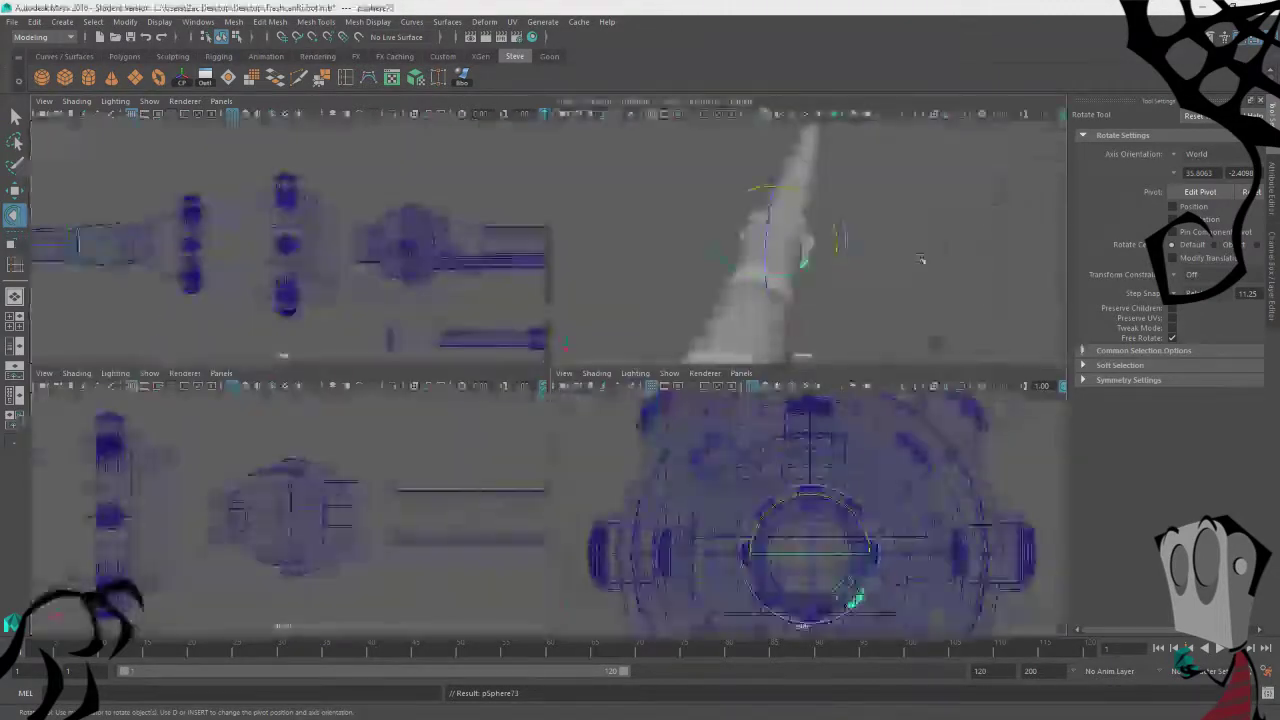
{"action": "left_click", "coordinate": [923, 260]}
{"action": "key", "text": "space"}
{"action": "left_click_drag", "start_coordinate": [809, 411], "coordinate": [600, 505], "text": "alt"}
{"action": "scroll", "coordinate": [623, 469], "scroll_direction": "down", "scroll_amount": 5}
{"action": "left_click", "coordinate": [547, 350]}
{"action": "left_click_drag", "start_coordinate": [426, 494], "coordinate": [343, 506], "text": "alt"}
{"action": "scroll", "coordinate": [580, 516], "scroll_direction": "down", "scroll_amount": 6}
{"action": "middle_click_drag", "start_coordinate": [343, 506], "coordinate": [683, 436], "text": "alt"}
{"action": "left_click_drag", "start_coordinate": [683, 435], "coordinate": [354, 500], "text": "alt"}
{"action": "right_click_drag", "start_coordinate": [354, 500], "coordinate": [693, 536], "text": "alt"}
{"action": "mouse_move", "coordinate": [693, 536]}
{"action": "left_mouse_down", "text": "alt"}
{"action": "mouse_move", "coordinate": [614, 509]}
{"action": "mouse_move", "coordinate": [726, 523]}
{"action": "mouse_move", "coordinate": [678, 528]}
{"action": "left_mouse_up", "text": "alt"}
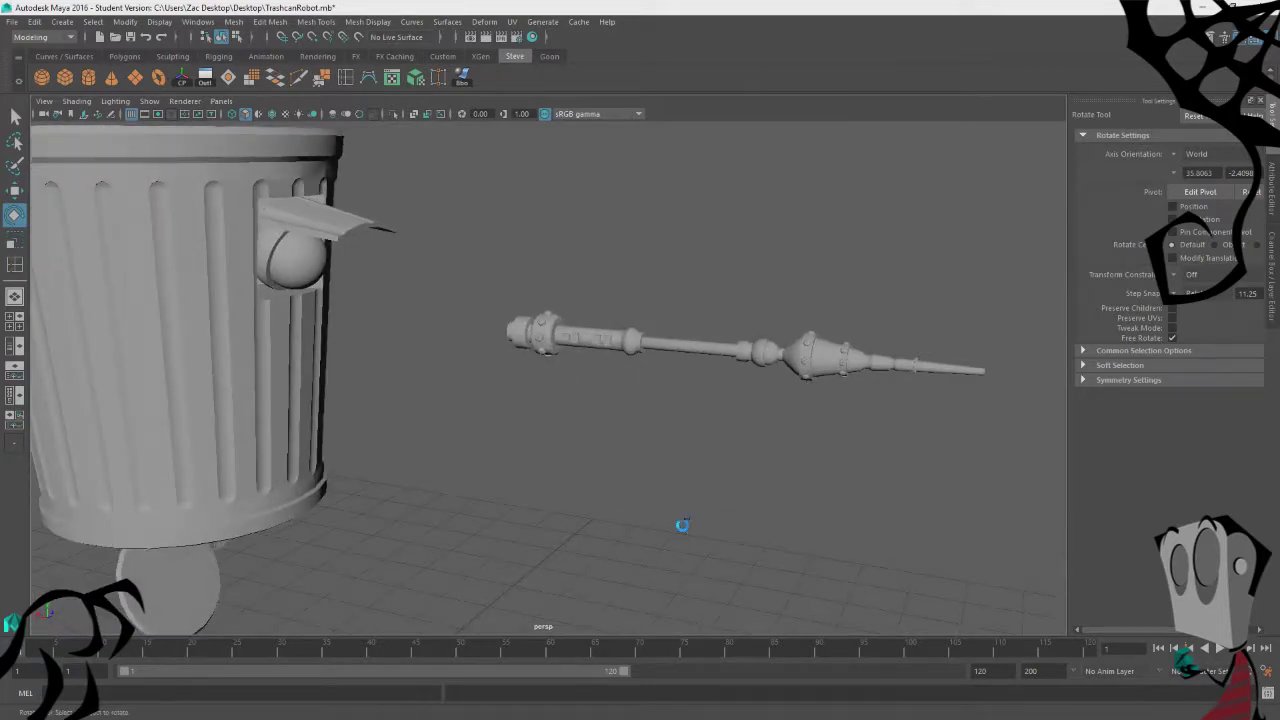
{"action": "key", "text": "ctrl+s"}
Step: Try to select the rim edges of the cone's wide ring for rounding
{"action": "left_click", "coordinate": [609, 378]}
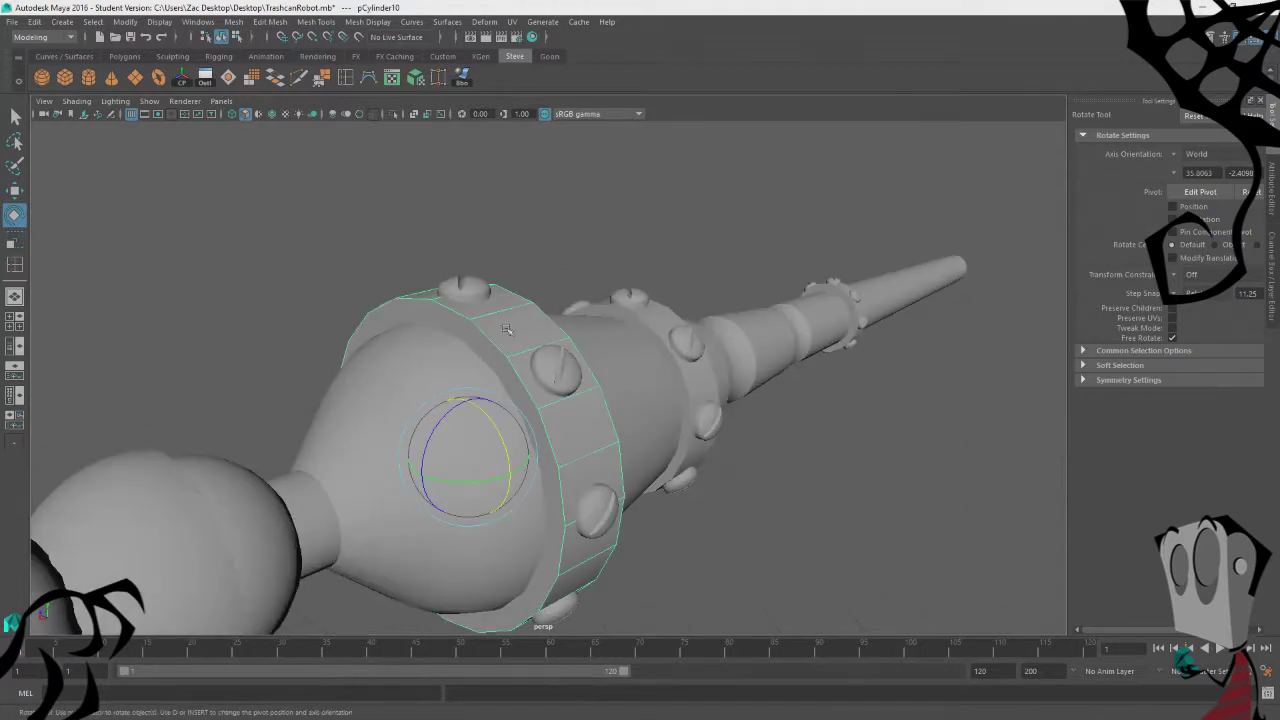
{"action": "right_click_drag", "start_coordinate": [506, 329], "coordinate": [496, 103]}
{"action": "left_click_drag", "start_coordinate": [506, 284], "coordinate": [479, 303], "text": "alt"}
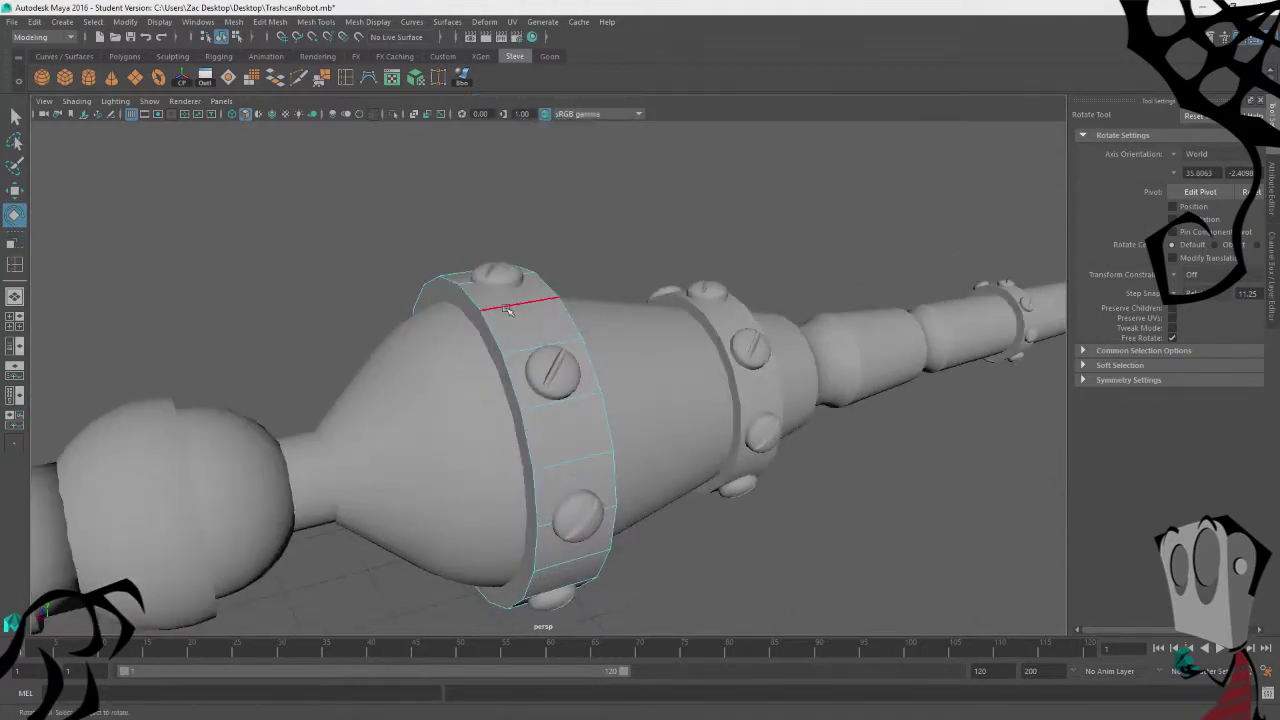
{"action": "left_click", "coordinate": [479, 298]}
{"action": "left_click_drag", "start_coordinate": [665, 260], "coordinate": [617, 263], "text": "alt"}
{"action": "left_click", "coordinate": [592, 325]}
{"action": "left_click_drag", "start_coordinate": [592, 325], "coordinate": [679, 278], "text": "alt"}
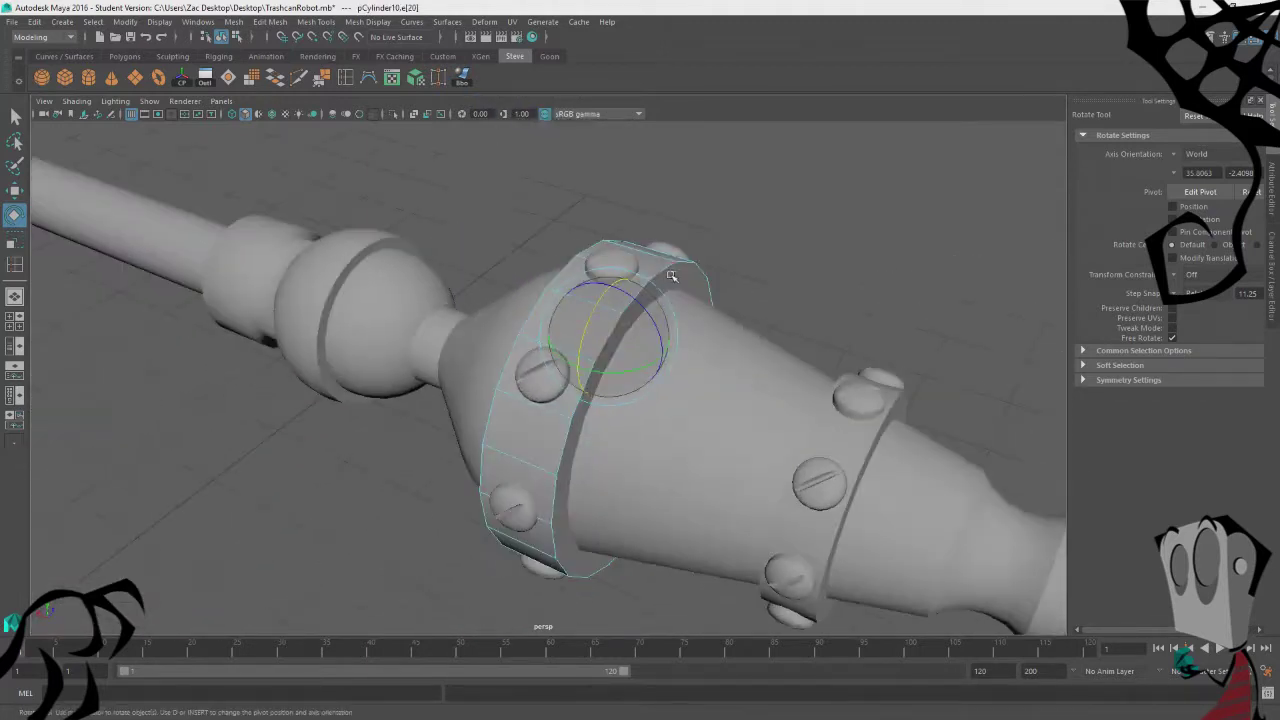
{"action": "key", "text": "w"}
{"action": "left_click", "coordinate": [645, 291]}
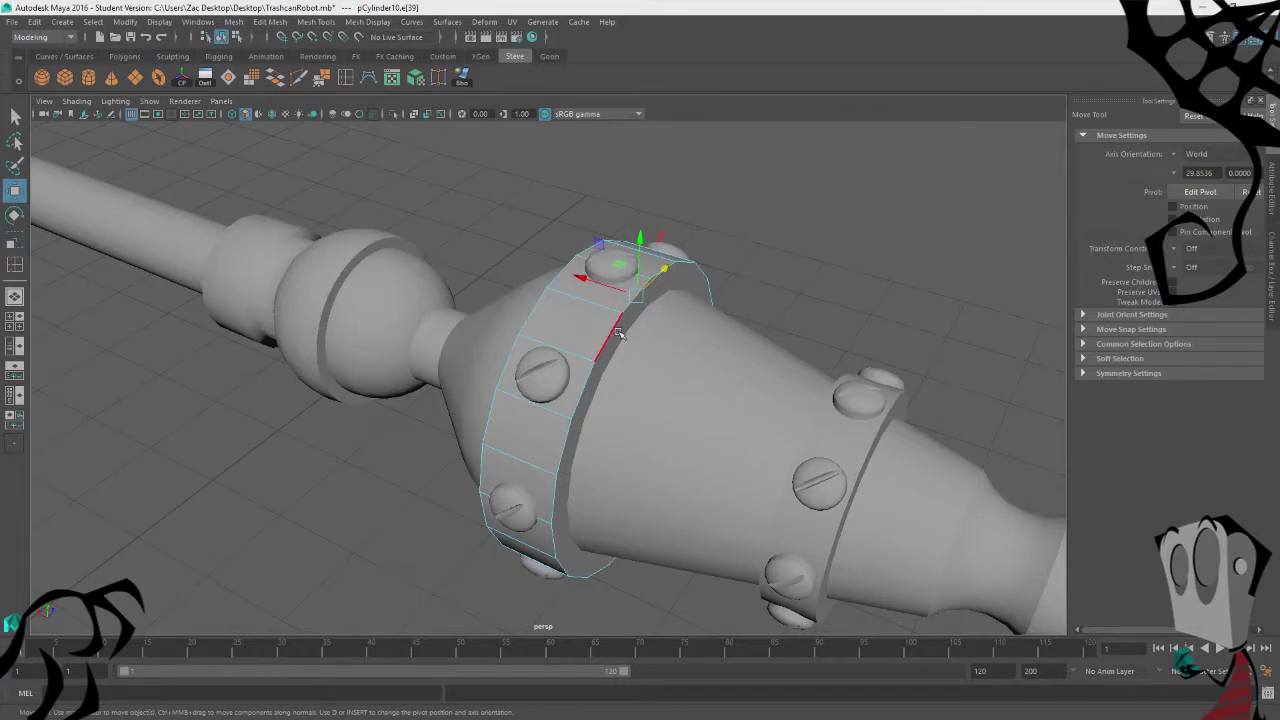
{"action": "left_click", "coordinate": [619, 333]}
Step: Select the flat side faces on both ends of the cone's wide ring and bevel them
{"action": "left_click_drag", "start_coordinate": [829, 283], "coordinate": [716, 236], "text": "alt"}
{"action": "right_click_drag", "start_coordinate": [714, 234], "coordinate": [735, 271]}
{"action": "left_click", "coordinate": [686, 440]}
{"action": "left_click_drag", "start_coordinate": [686, 440], "coordinate": [634, 398], "text": "alt"}
{"action": "left_click", "coordinate": [634, 398], "text": "shift"}
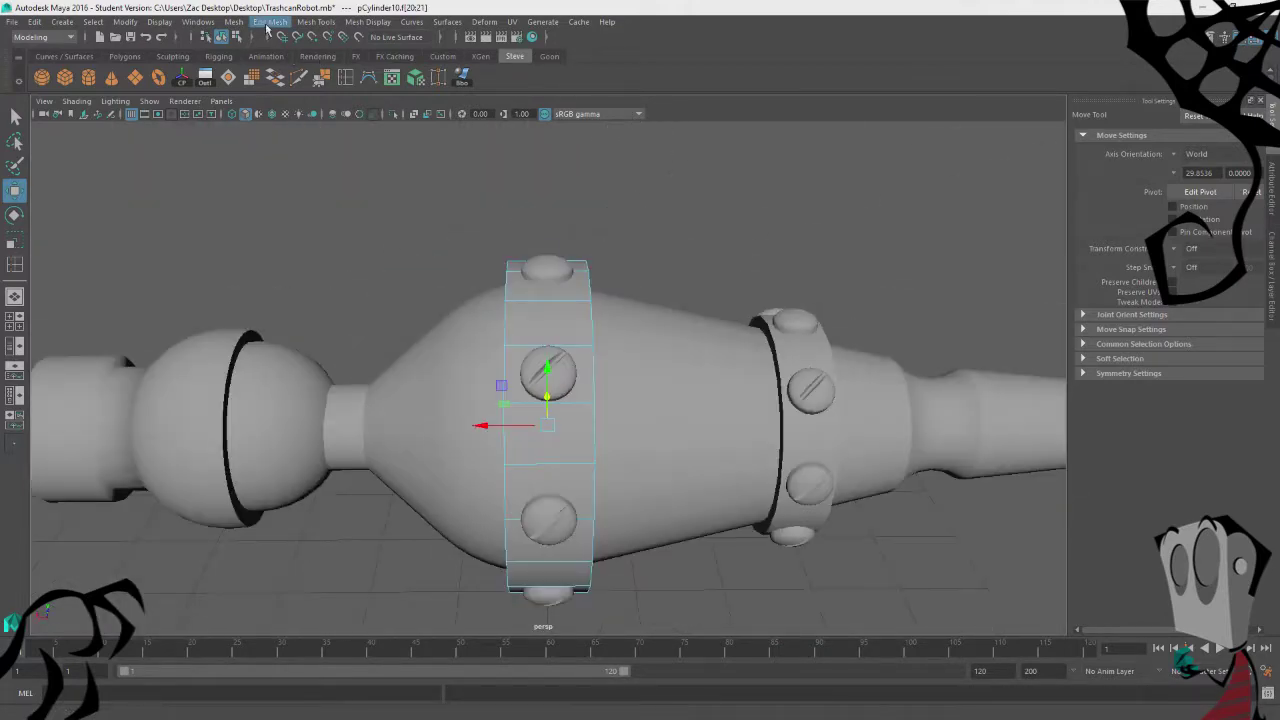
{"action": "left_click", "coordinate": [267, 25]}
{"action": "left_click", "coordinate": [300, 70]}
Step: Set the wide ring's bevel to 8 segments with a fraction of 0.239
{"action": "left_click_drag", "start_coordinate": [630, 188], "coordinate": [430, 220], "text": "alt"}
{"action": "left_click_drag", "start_coordinate": [823, 406], "coordinate": [860, 406]}
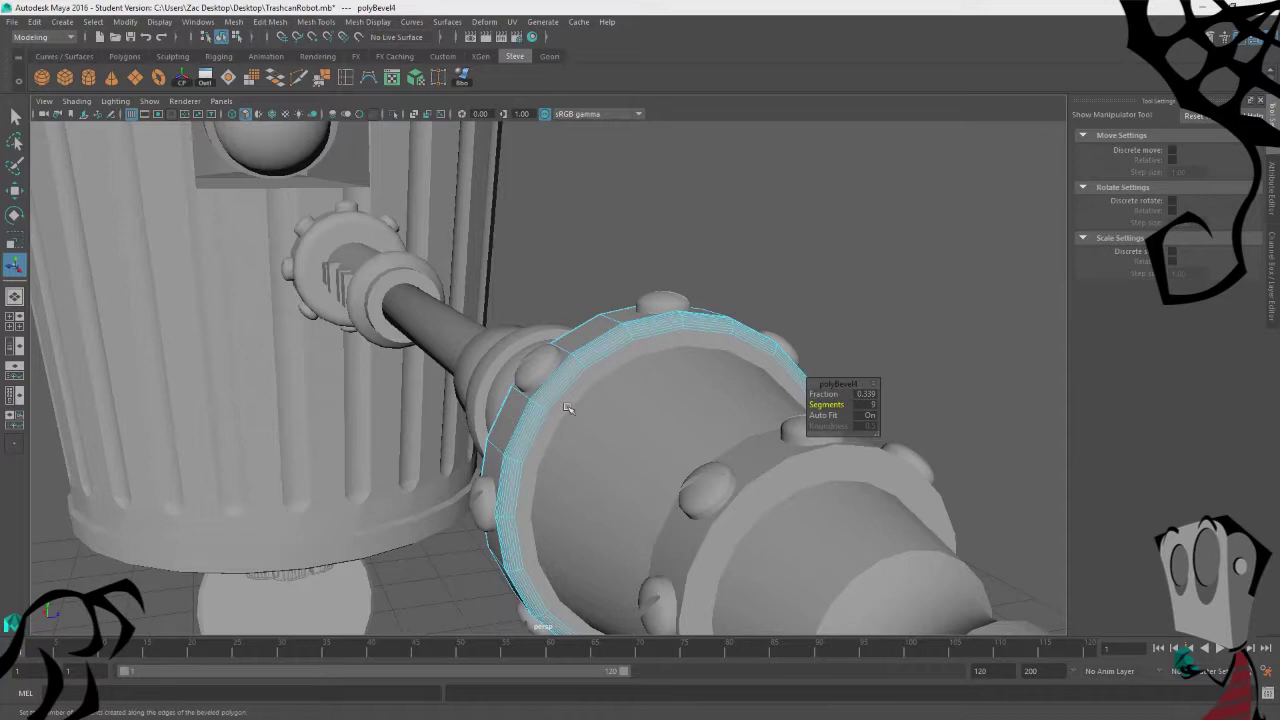
{"action": "left_click_drag", "start_coordinate": [580, 408], "coordinate": [700, 415], "text": "alt"}
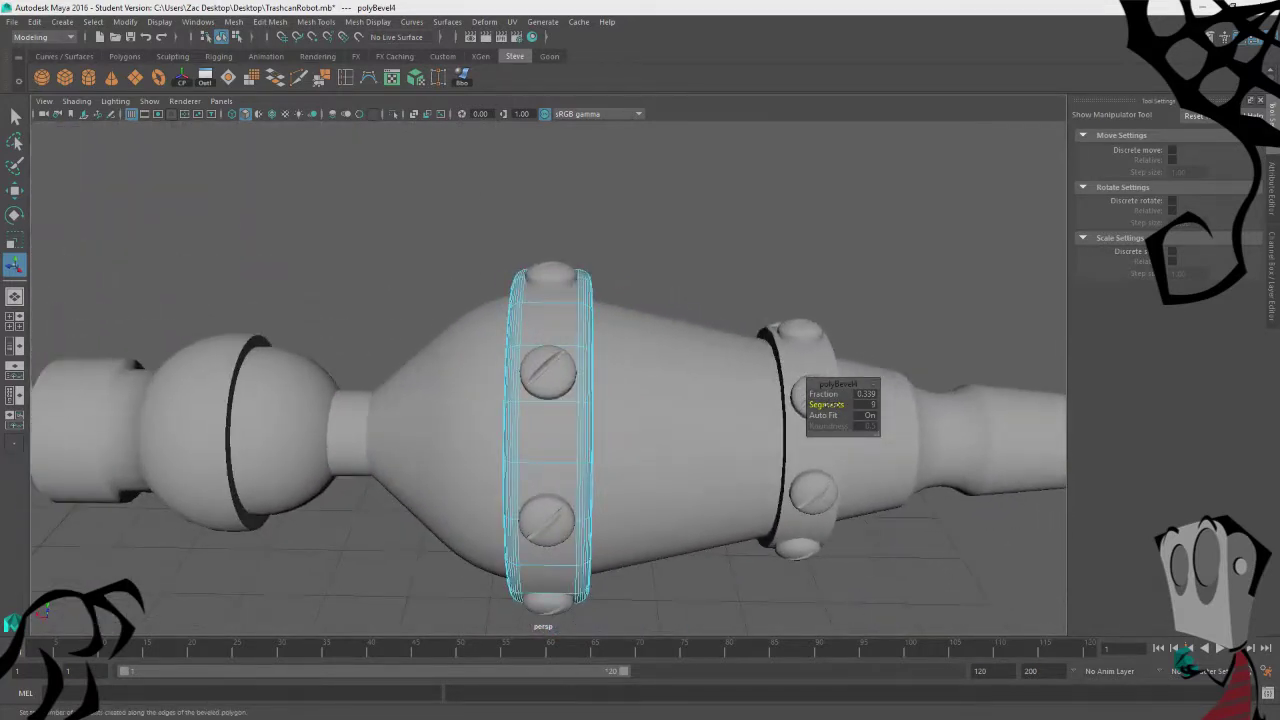
{"action": "left_click_drag", "start_coordinate": [836, 405], "coordinate": [828, 405]}
{"action": "mouse_move", "coordinate": [571, 446]}
{"action": "left_mouse_down", "text": "alt"}
{"action": "mouse_move", "coordinate": [631, 443]}
{"action": "mouse_move", "coordinate": [588, 436]}
{"action": "left_mouse_up", "text": "alt"}
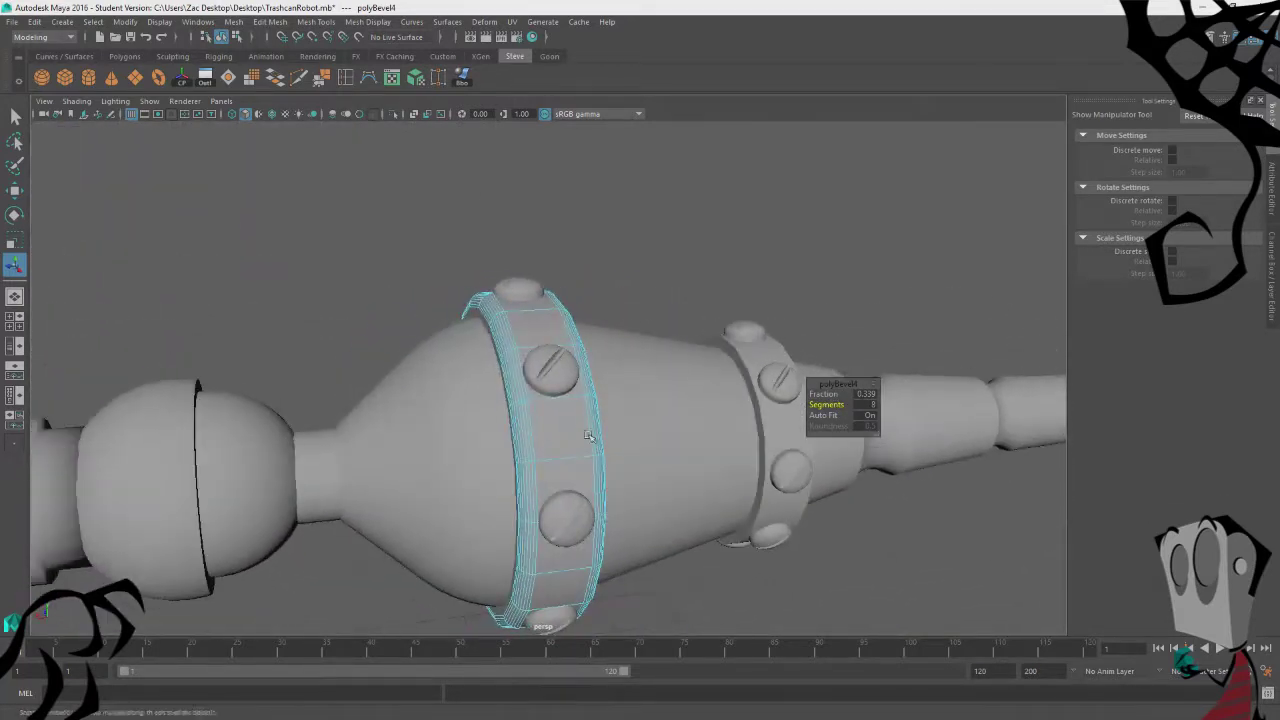
{"action": "mouse_move", "coordinate": [822, 394]}
{"action": "middle_mouse_down"}
{"action": "mouse_move", "coordinate": [800, 394]}
{"action": "mouse_move", "coordinate": [840, 394]}
{"action": "mouse_move", "coordinate": [822, 394]}
{"action": "middle_mouse_up"}
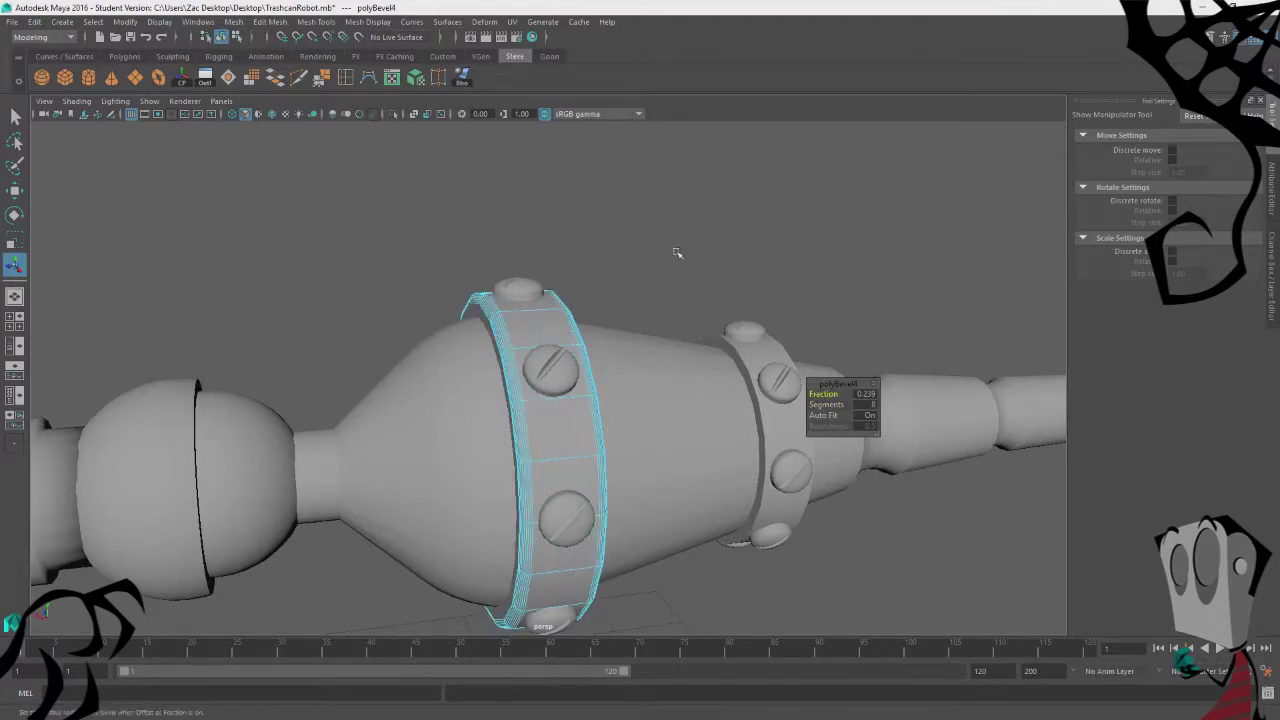
{"action": "left_click_drag", "start_coordinate": [677, 253], "coordinate": [500, 245], "text": "alt"}
Step: Select both flat side faces of the cone's narrower ring and bevel them
{"action": "left_click", "coordinate": [673, 378]}
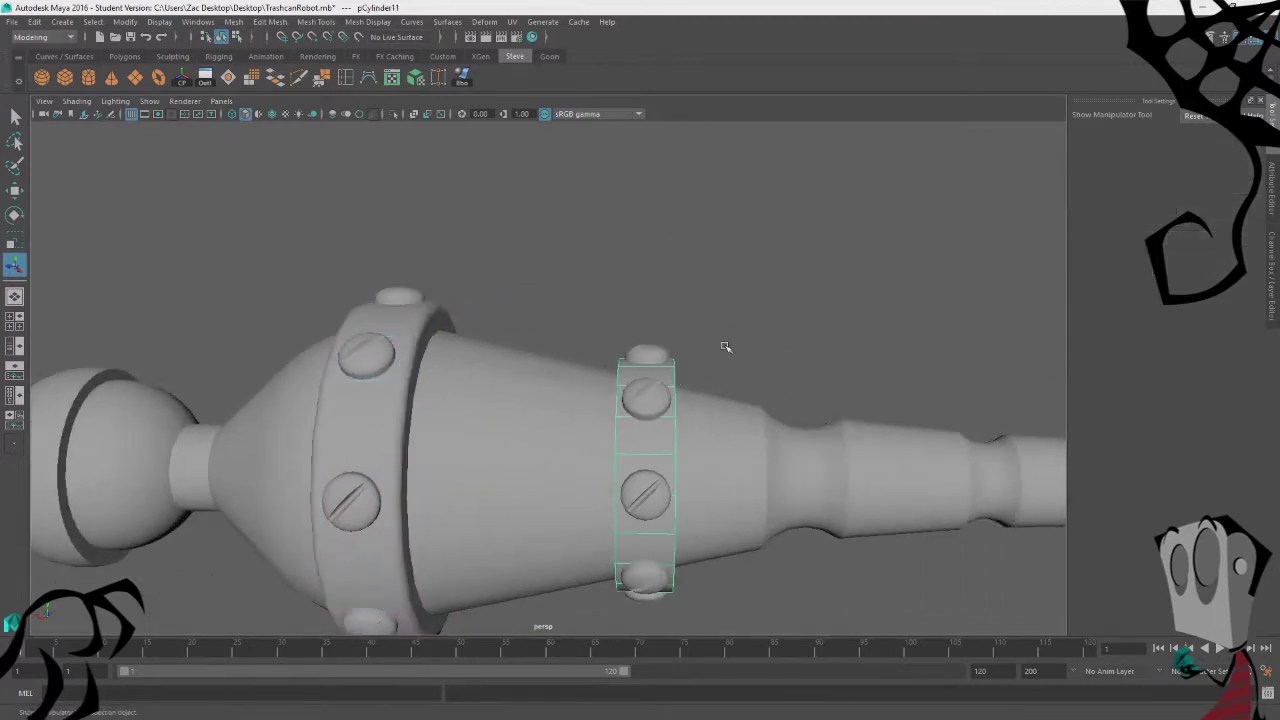
{"action": "left_click_drag", "start_coordinate": [726, 347], "coordinate": [716, 371], "text": "alt"}
{"action": "right_click_drag", "start_coordinate": [699, 279], "coordinate": [703, 336]}
{"action": "left_click", "coordinate": [700, 380]}
{"action": "left_click_drag", "start_coordinate": [632, 384], "coordinate": [572, 364], "text": "alt"}
{"action": "left_click", "coordinate": [597, 350], "text": "shift"}
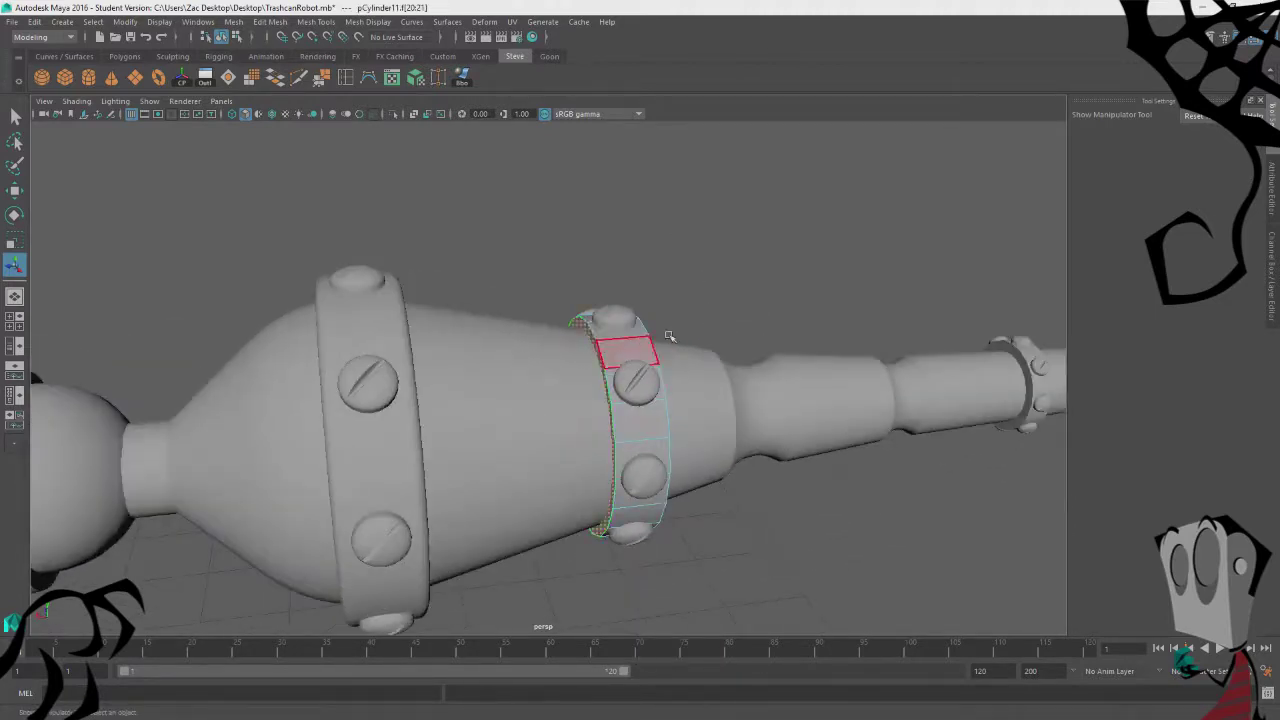
{"action": "left_click_drag", "start_coordinate": [671, 336], "coordinate": [750, 352], "text": "alt"}
{"action": "left_click", "coordinate": [316, 22]}
{"action": "mouse_move", "coordinate": [272, 22]}
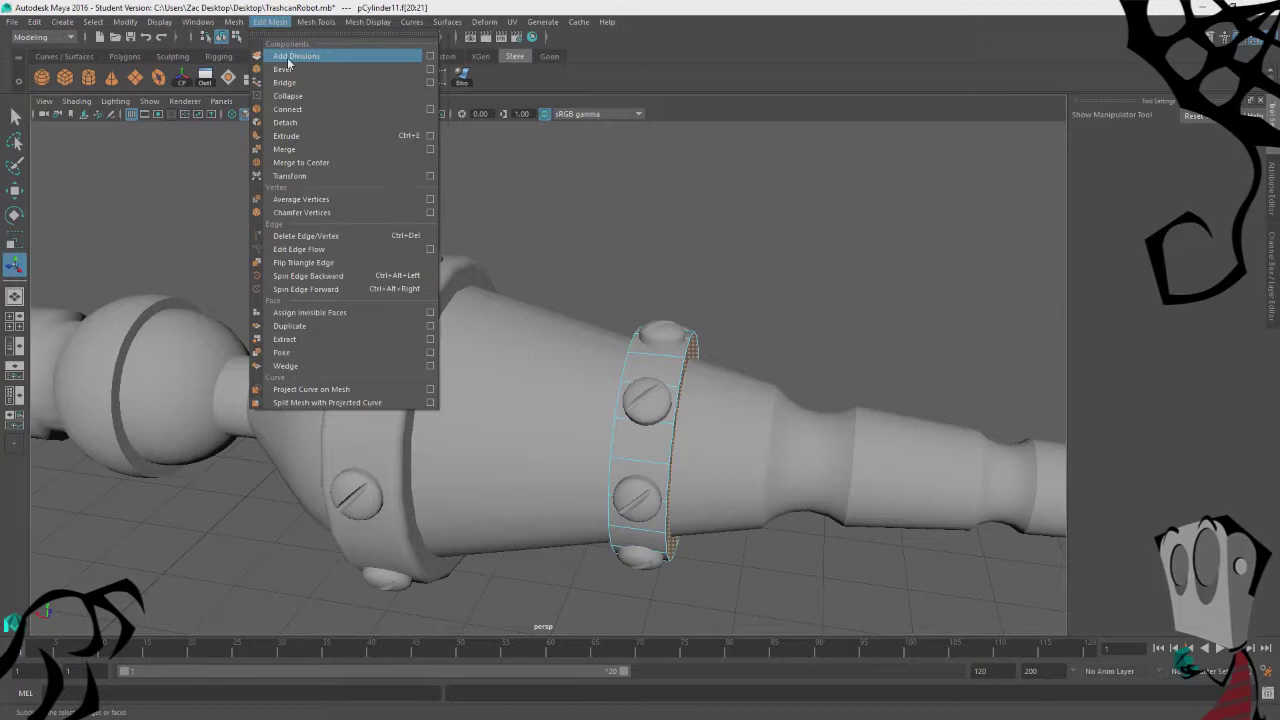
{"action": "left_click", "coordinate": [288, 69]}
Step: Increase the segments of the narrower ring's bevel and set its fraction to 0.239
{"action": "left_click_drag", "start_coordinate": [540, 205], "coordinate": [606, 230], "text": "alt"}
{"action": "left_click_drag", "start_coordinate": [830, 406], "coordinate": [790, 395]}
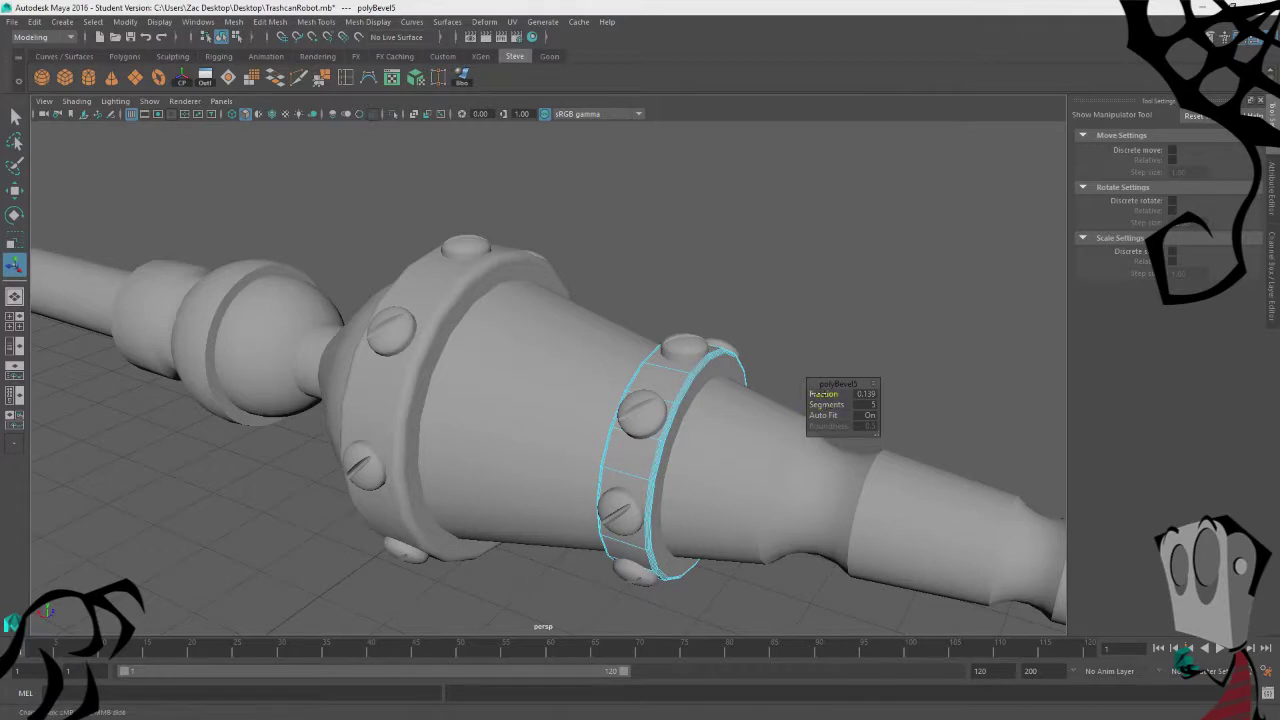
{"action": "left_click_drag", "start_coordinate": [816, 394], "coordinate": [820, 394]}
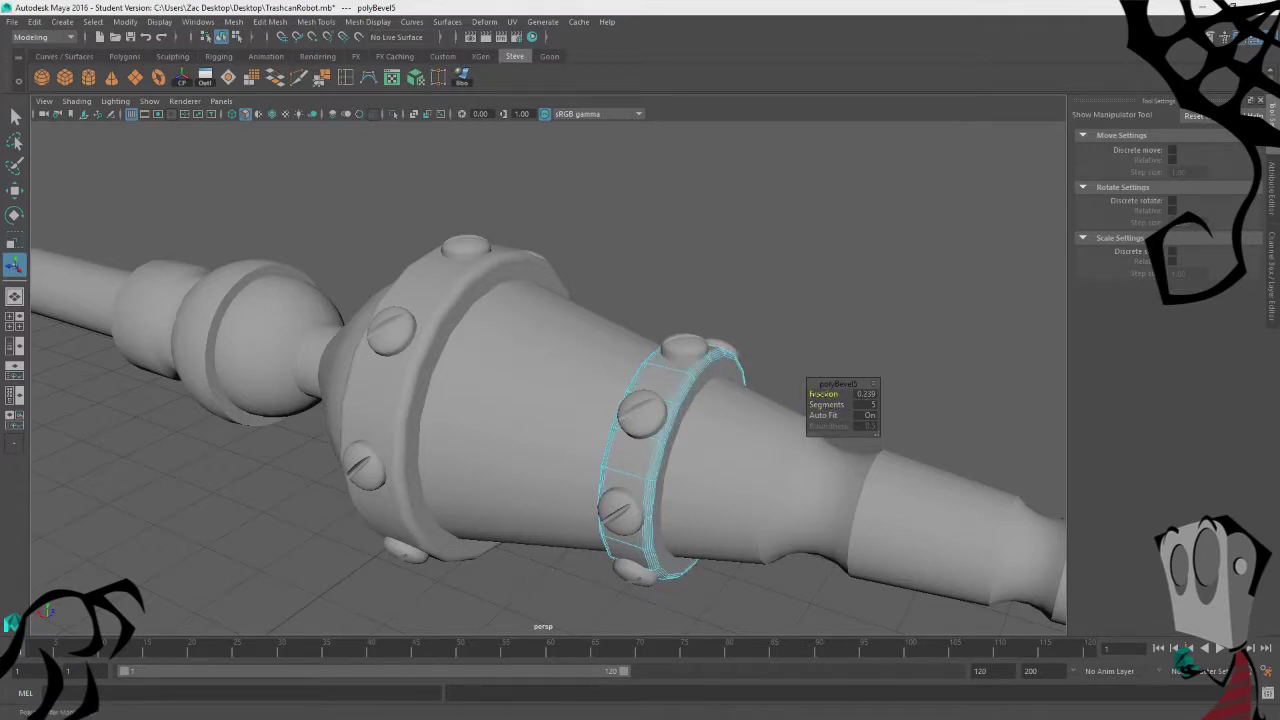
{"action": "left_click", "coordinate": [826, 235]}
Step: Select both flat side faces of the small ring on the barrel
{"action": "middle_click_drag", "start_coordinate": [864, 284], "coordinate": [389, 174], "text": "alt"}
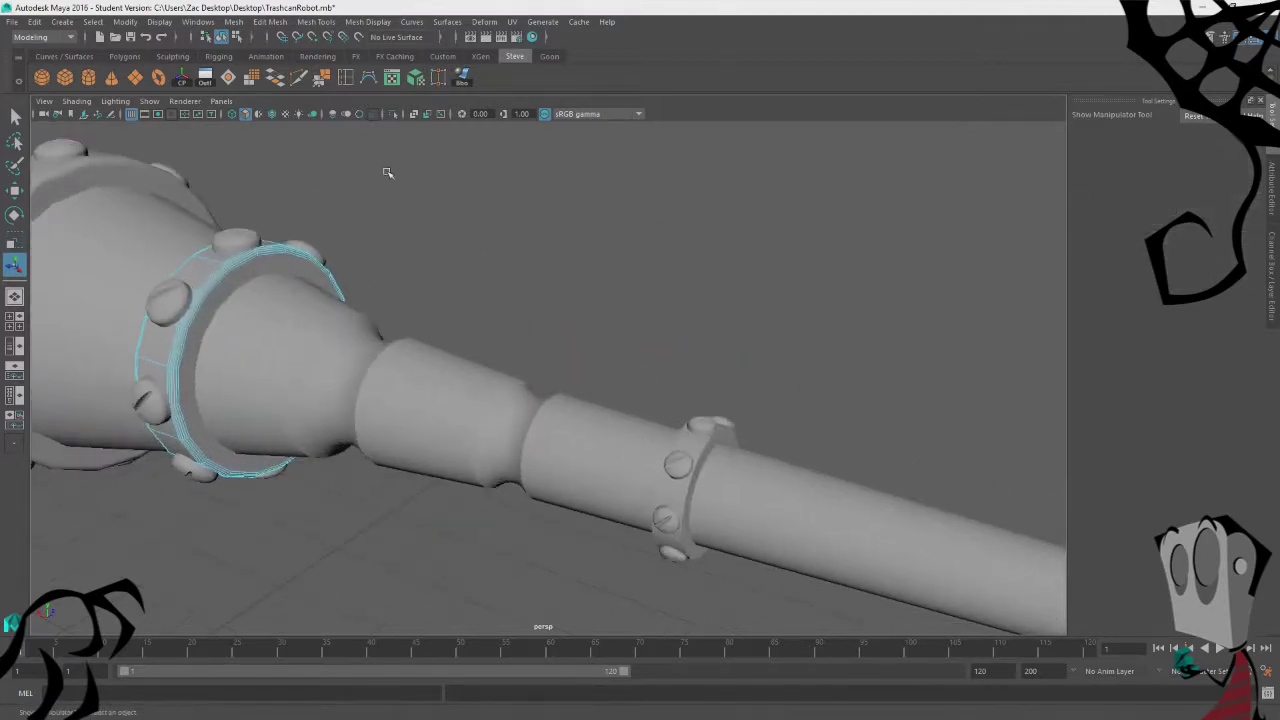
{"action": "left_click_drag", "start_coordinate": [640, 345], "coordinate": [723, 380], "text": "alt"}
{"action": "left_click", "coordinate": [755, 435]}
{"action": "left_click_drag", "start_coordinate": [755, 435], "coordinate": [677, 226], "text": "alt"}
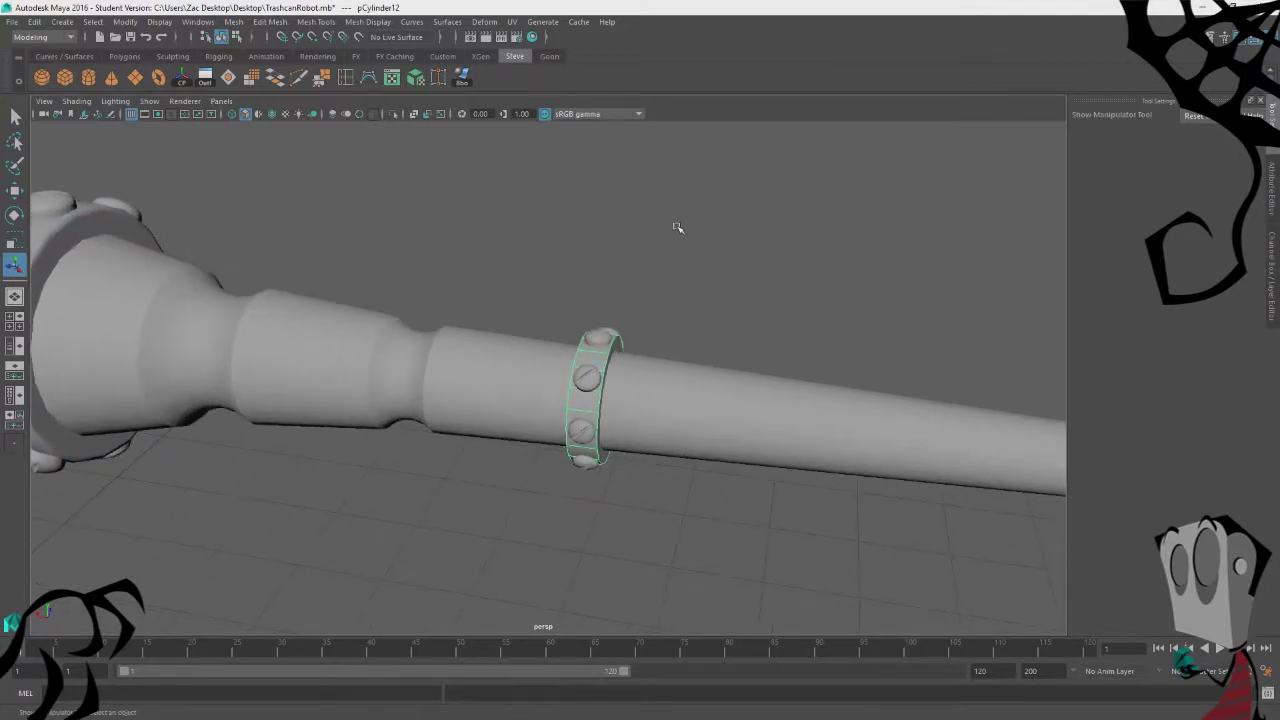
{"action": "left_click_drag", "start_coordinate": [440, 290], "coordinate": [506, 296], "text": "alt"}
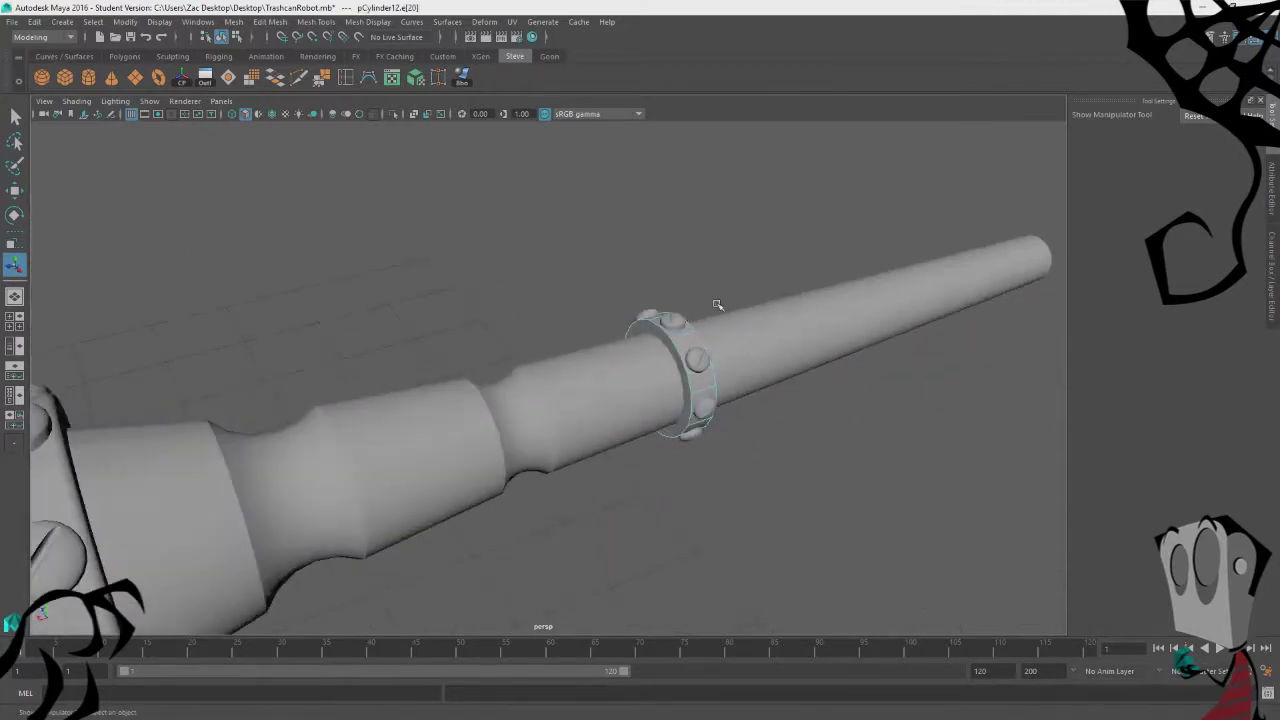
{"action": "right_click_drag", "start_coordinate": [717, 306], "coordinate": [811, 309], "text": "alt"}
{"action": "middle_click_drag", "start_coordinate": [811, 309], "coordinate": [719, 319], "text": "alt"}
{"action": "right_click_drag", "start_coordinate": [667, 127], "coordinate": [677, 158]}
{"action": "left_click", "coordinate": [488, 268]}
{"action": "left_click_drag", "start_coordinate": [697, 264], "coordinate": [455, 240], "text": "alt"}
{"action": "left_click", "coordinate": [466, 229], "text": "shift"}
{"action": "left_click_drag", "start_coordinate": [410, 277], "coordinate": [650, 290], "text": "alt"}
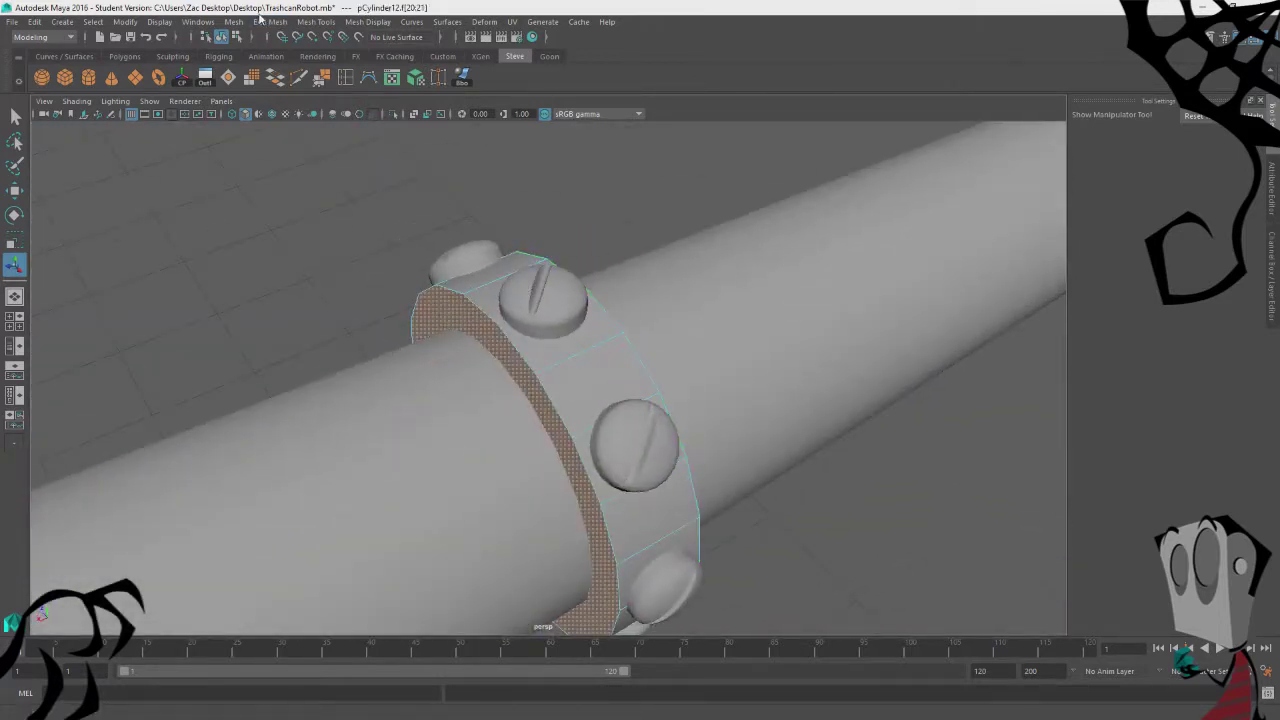
Step: Bevel the small ring's selected side faces with 7 segments
{"action": "left_click", "coordinate": [262, 21]}
{"action": "left_click", "coordinate": [283, 69]}
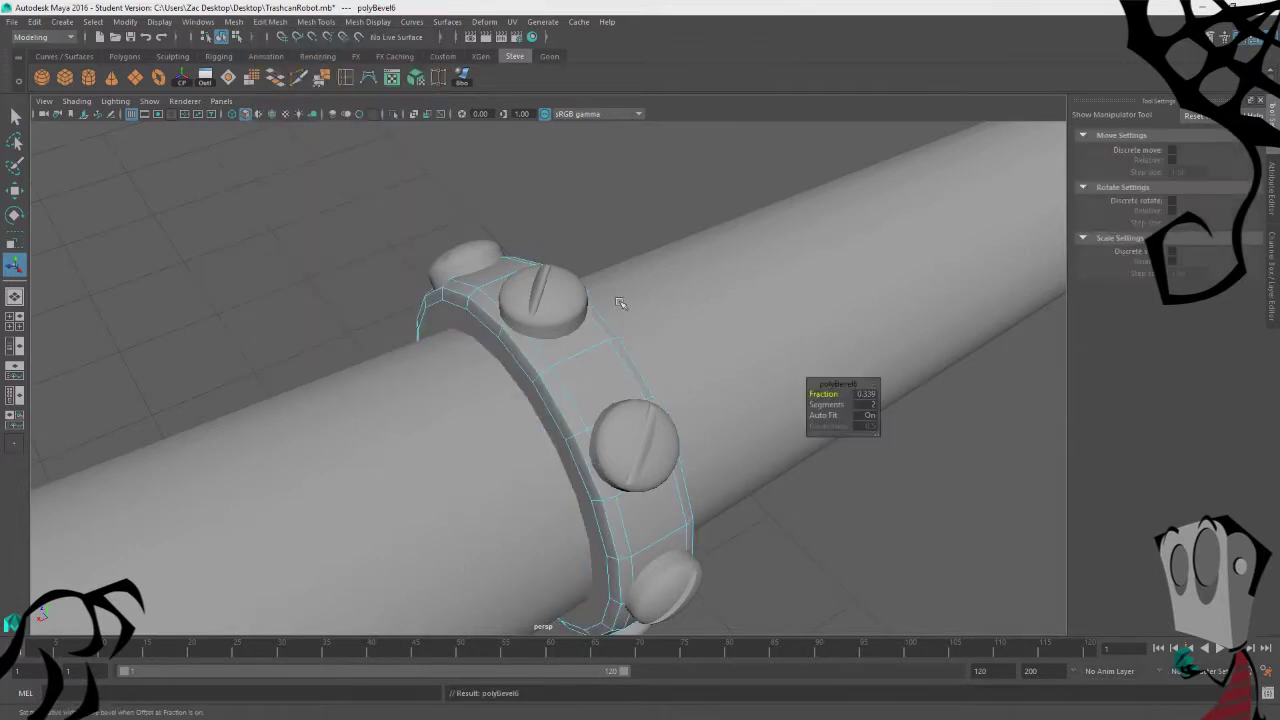
{"action": "left_click_drag", "start_coordinate": [717, 432], "coordinate": [697, 445], "text": "alt"}
{"action": "left_click_drag", "start_coordinate": [822, 404], "coordinate": [860, 405]}
Step: Examine the small ring's beveled edges from both sides along the barrel, then deselect it and return to object mode
{"action": "left_click_drag", "start_coordinate": [643, 374], "coordinate": [547, 341], "text": "alt"}
{"action": "left_click_drag", "start_coordinate": [609, 279], "coordinate": [651, 386], "text": "alt"}
{"action": "middle_click_drag", "start_coordinate": [294, 556], "coordinate": [697, 277], "text": "alt"}
{"action": "left_click_drag", "start_coordinate": [538, 355], "coordinate": [452, 380], "text": "alt"}
{"action": "scroll", "coordinate": [600, 360], "scroll_direction": "down", "scroll_amount": 9}
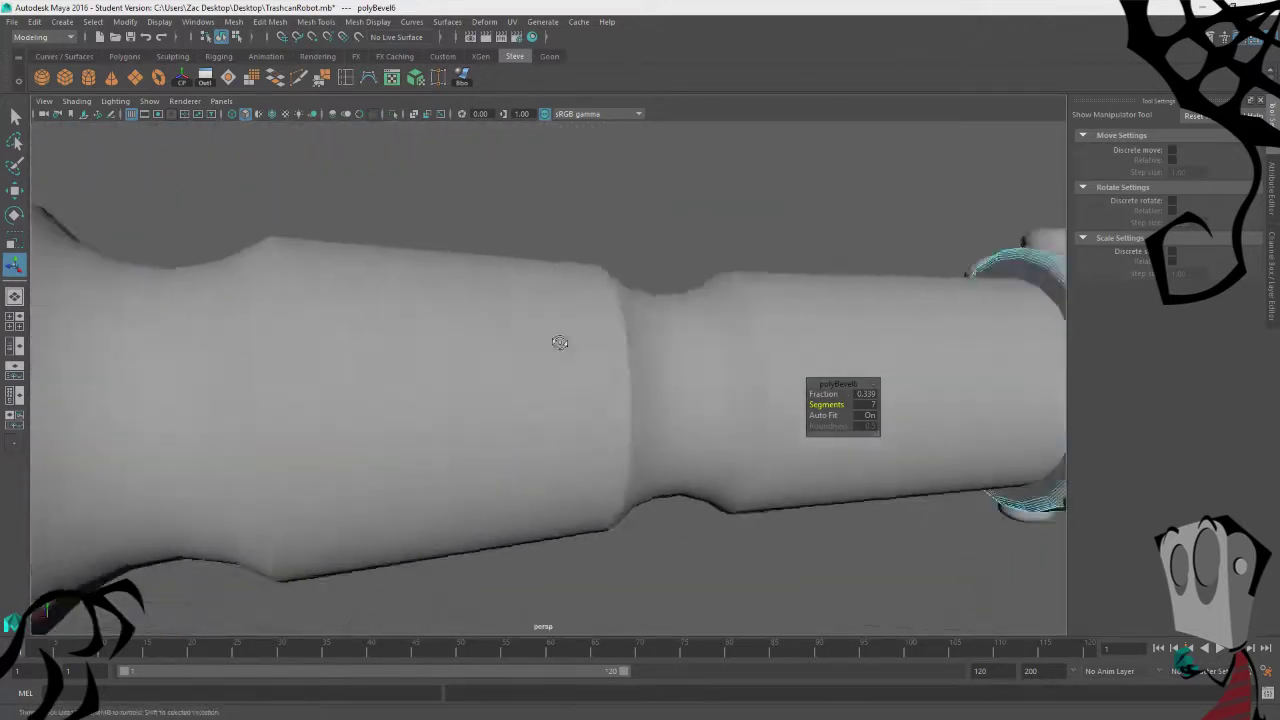
{"action": "left_click_drag", "start_coordinate": [609, 424], "coordinate": [1097, 390], "text": "alt"}
{"action": "scroll", "coordinate": [917, 460], "scroll_direction": "up", "scroll_amount": 3}
{"action": "middle_click_drag", "start_coordinate": [912, 440], "coordinate": [605, 446], "text": "alt"}
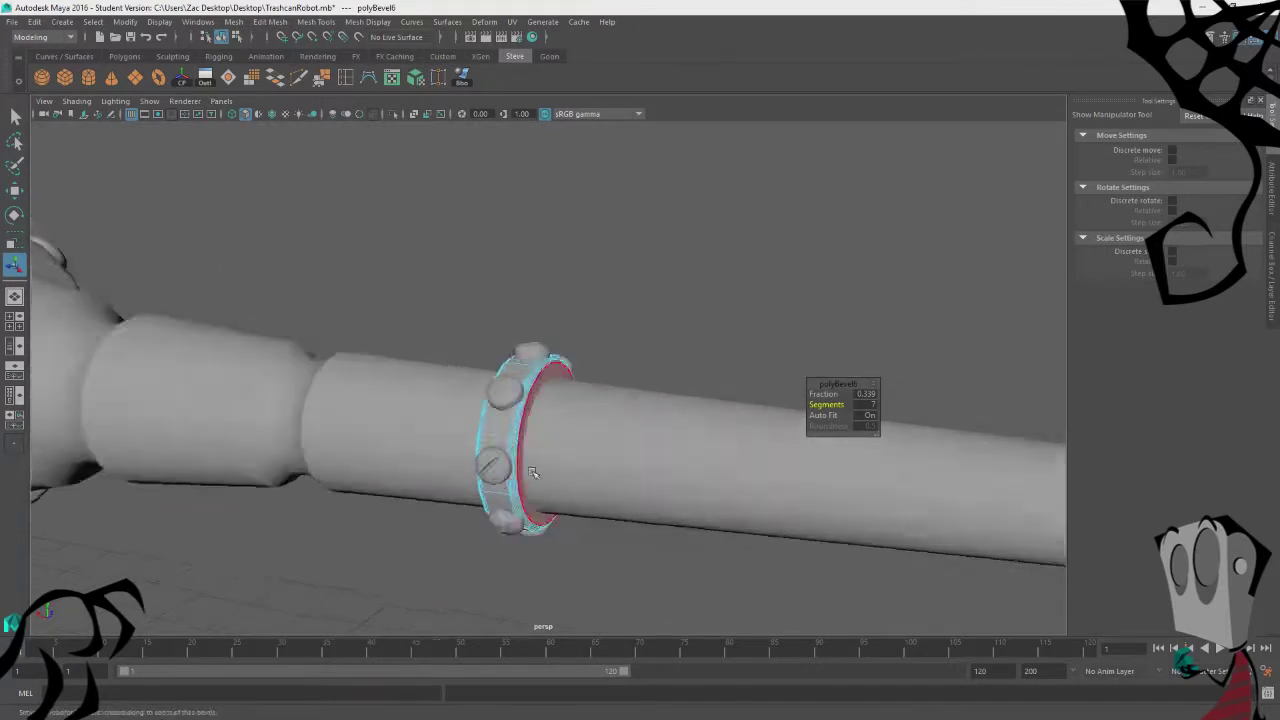
{"action": "scroll", "coordinate": [530, 438], "scroll_direction": "up", "scroll_amount": 6}
{"action": "left_click_drag", "start_coordinate": [400, 449], "coordinate": [433, 443], "text": "alt"}
{"action": "scroll", "coordinate": [432, 443], "scroll_direction": "down", "scroll_amount": 5}
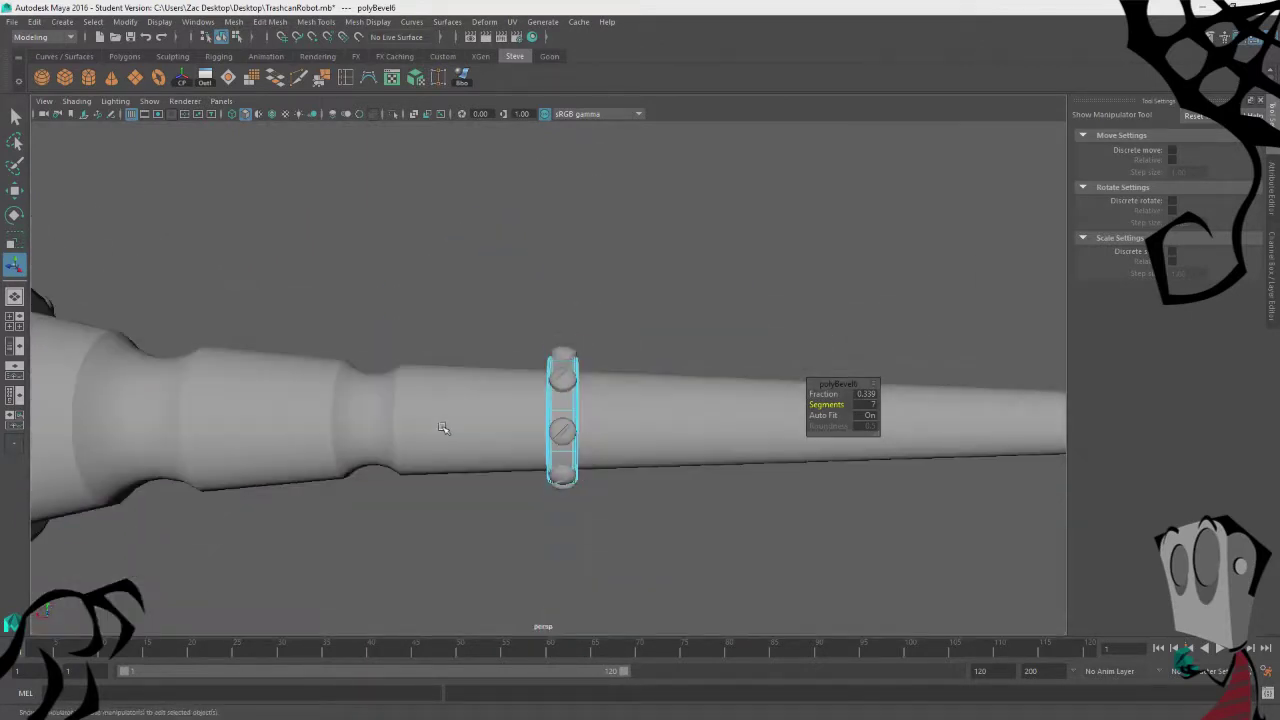
{"action": "left_click", "coordinate": [714, 331]}
{"action": "right_click_drag", "start_coordinate": [714, 329], "coordinate": [740, 311]}
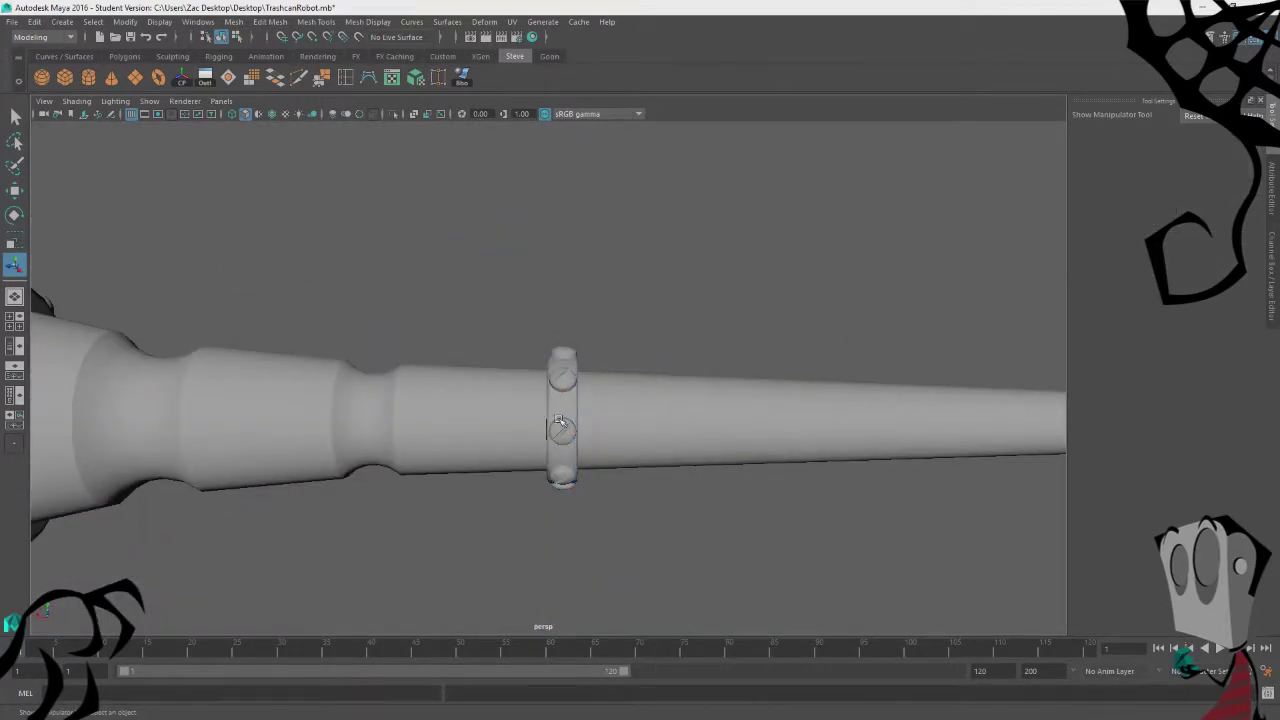
Step: Select all the screws around the large cone ring and combine them into a single mesh
{"action": "scroll", "coordinate": [562, 420], "scroll_direction": "down", "scroll_amount": 5}
{"action": "left_click_drag", "start_coordinate": [385, 452], "coordinate": [451, 480], "text": "alt"}
{"action": "middle_click_drag", "start_coordinate": [446, 500], "coordinate": [783, 471], "text": "alt"}
{"action": "left_click_drag", "start_coordinate": [783, 471], "coordinate": [733, 494], "text": "alt"}
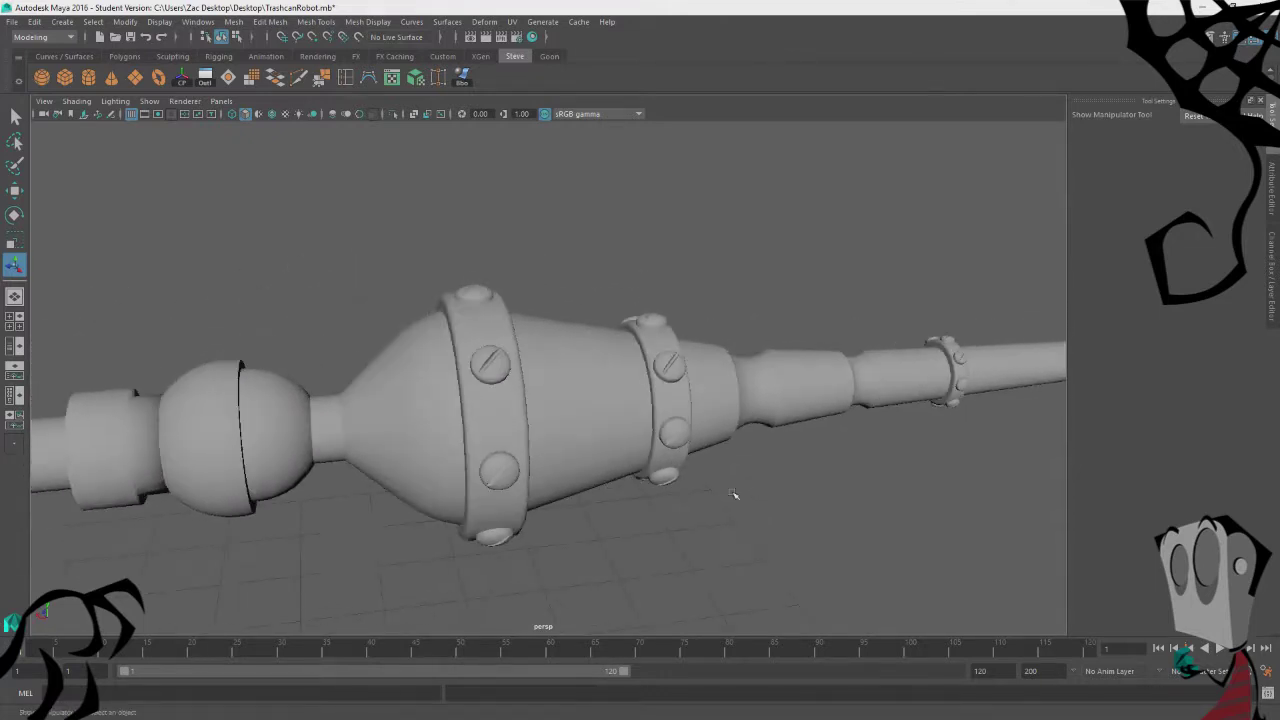
{"action": "left_click_drag", "start_coordinate": [484, 334], "coordinate": [628, 294], "text": "alt"}
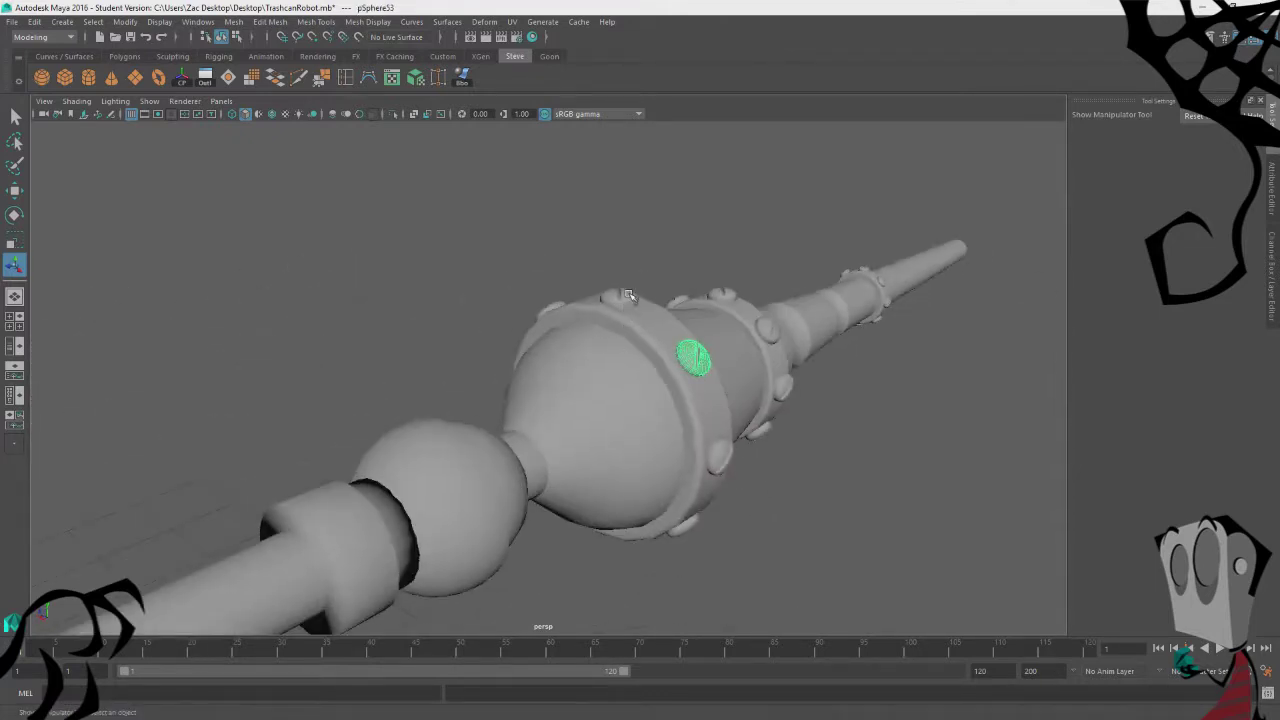
{"action": "left_click_drag", "start_coordinate": [480, 328], "coordinate": [598, 392], "text": "alt"}
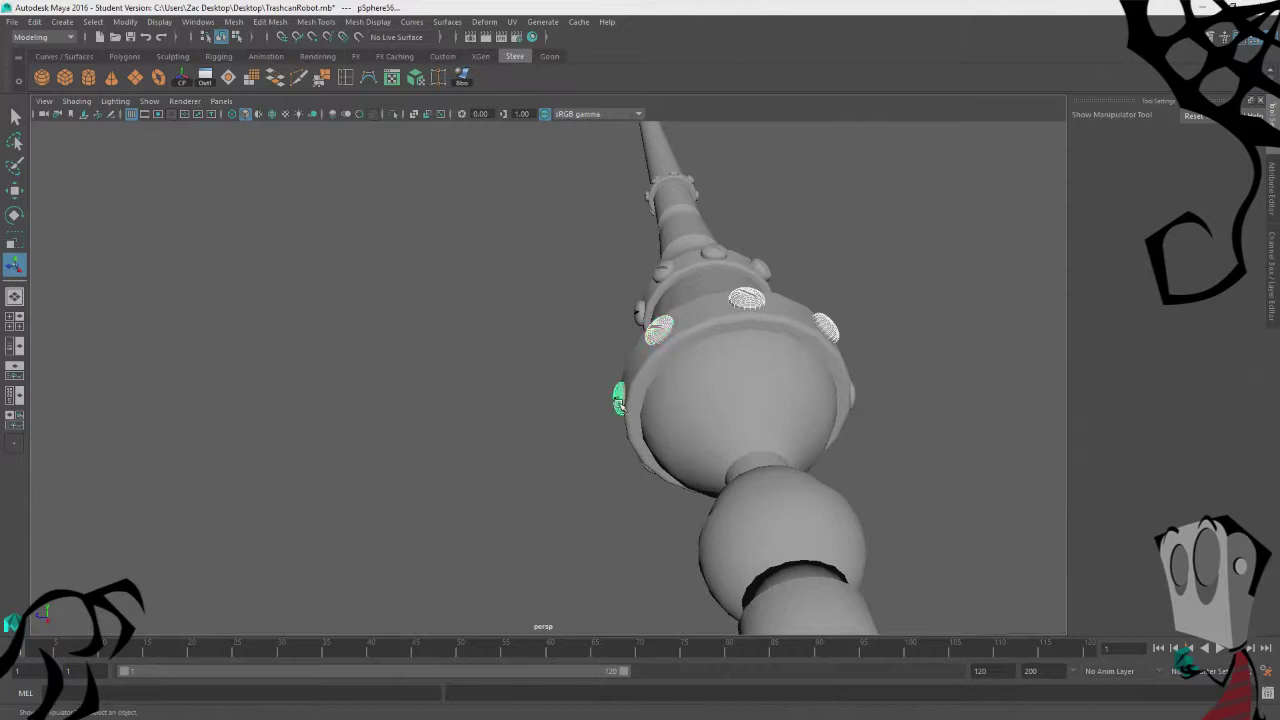
{"action": "mouse_move", "coordinate": [620, 404]}
{"action": "left_mouse_down", "text": "alt"}
{"action": "mouse_move", "coordinate": [577, 444]}
{"action": "mouse_move", "coordinate": [619, 391]}
{"action": "left_mouse_up", "text": "alt"}
{"action": "left_click", "coordinate": [631, 389], "text": "shift"}
{"action": "left_click", "coordinate": [725, 420], "text": "shift"}
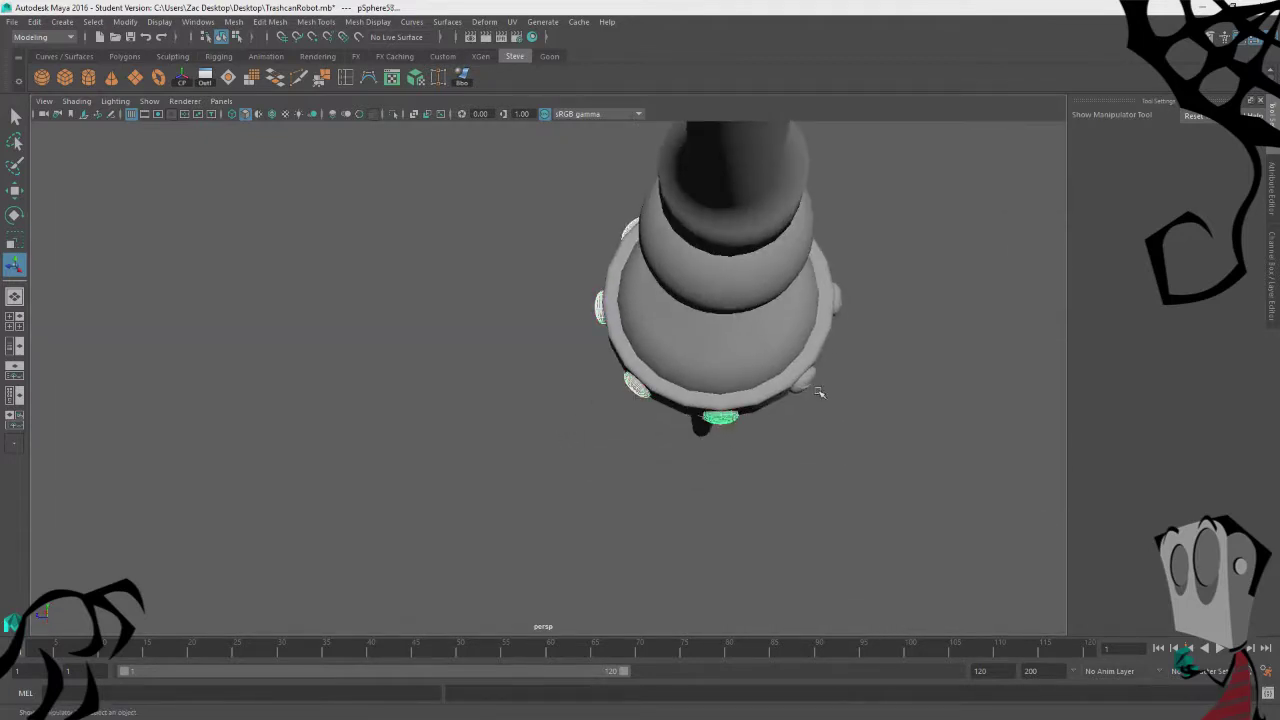
{"action": "left_click", "coordinate": [808, 386]}
{"action": "left_click_drag", "start_coordinate": [849, 414], "coordinate": [845, 462], "text": "alt"}
{"action": "left_click_drag", "start_coordinate": [760, 381], "coordinate": [787, 455], "text": "alt"}
{"action": "left_click_drag", "start_coordinate": [451, 291], "coordinate": [440, 330], "text": "alt"}
{"action": "left_click", "coordinate": [245, 23]}
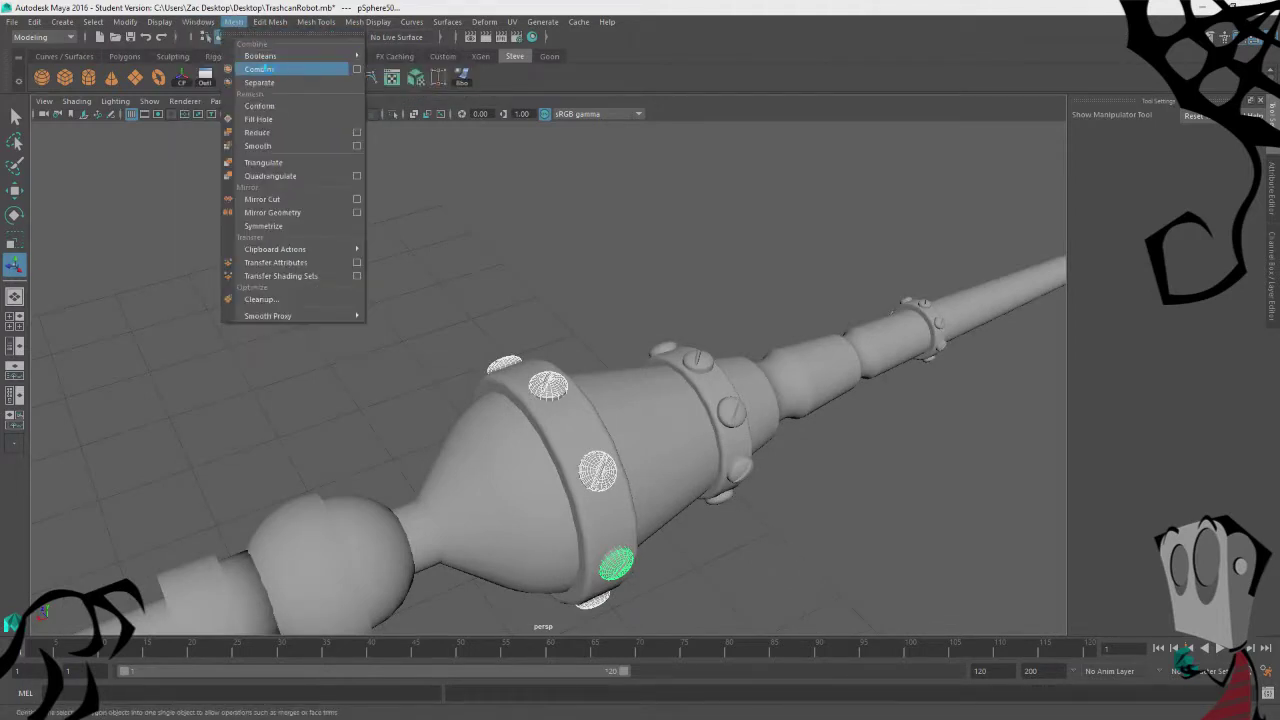
{"action": "left_click", "coordinate": [264, 69]}
Step: Select all the screws around the narrower cone ring and combine them into a single mesh
{"action": "left_click_drag", "start_coordinate": [770, 325], "coordinate": [697, 355], "text": "alt"}
{"action": "left_click", "coordinate": [635, 374]}
{"action": "left_click", "coordinate": [643, 433], "text": "shift"}
{"action": "left_click", "coordinate": [644, 496], "text": "shift"}
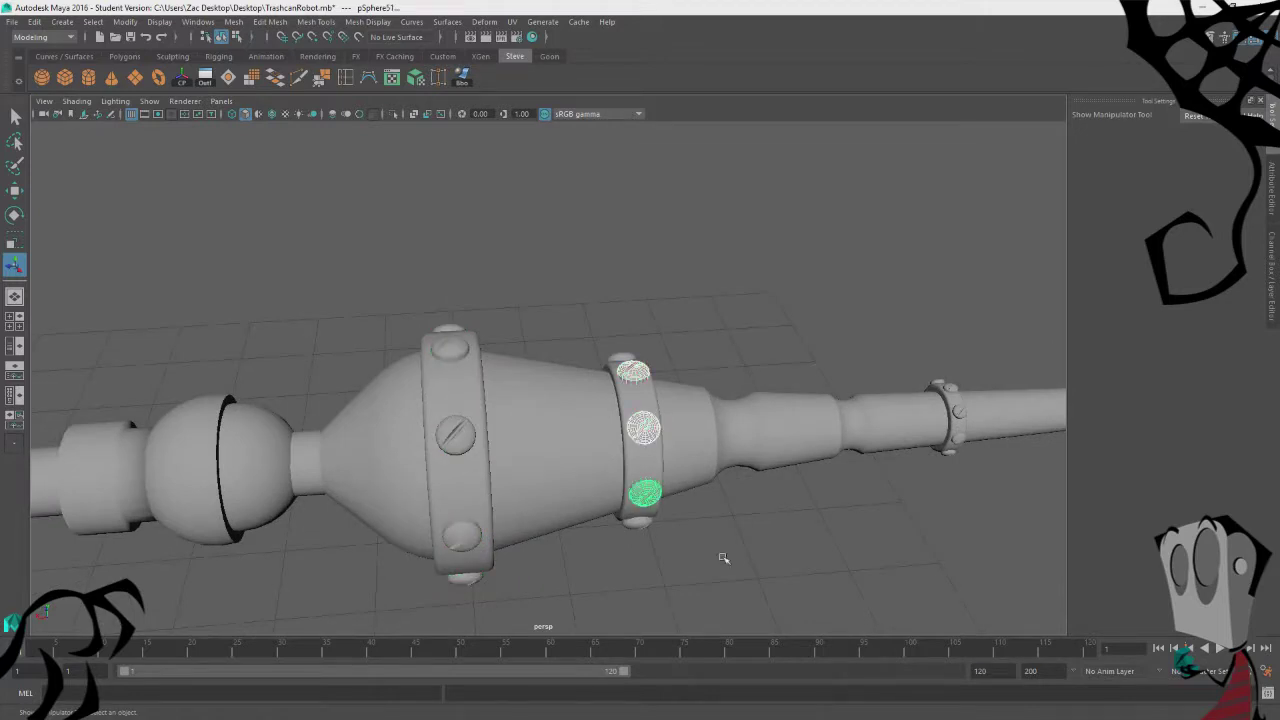
{"action": "left_click_drag", "start_coordinate": [723, 558], "coordinate": [407, 402], "text": "alt"}
{"action": "left_click", "coordinate": [569, 384], "text": "shift"}
{"action": "left_click", "coordinate": [577, 409], "text": "shift"}
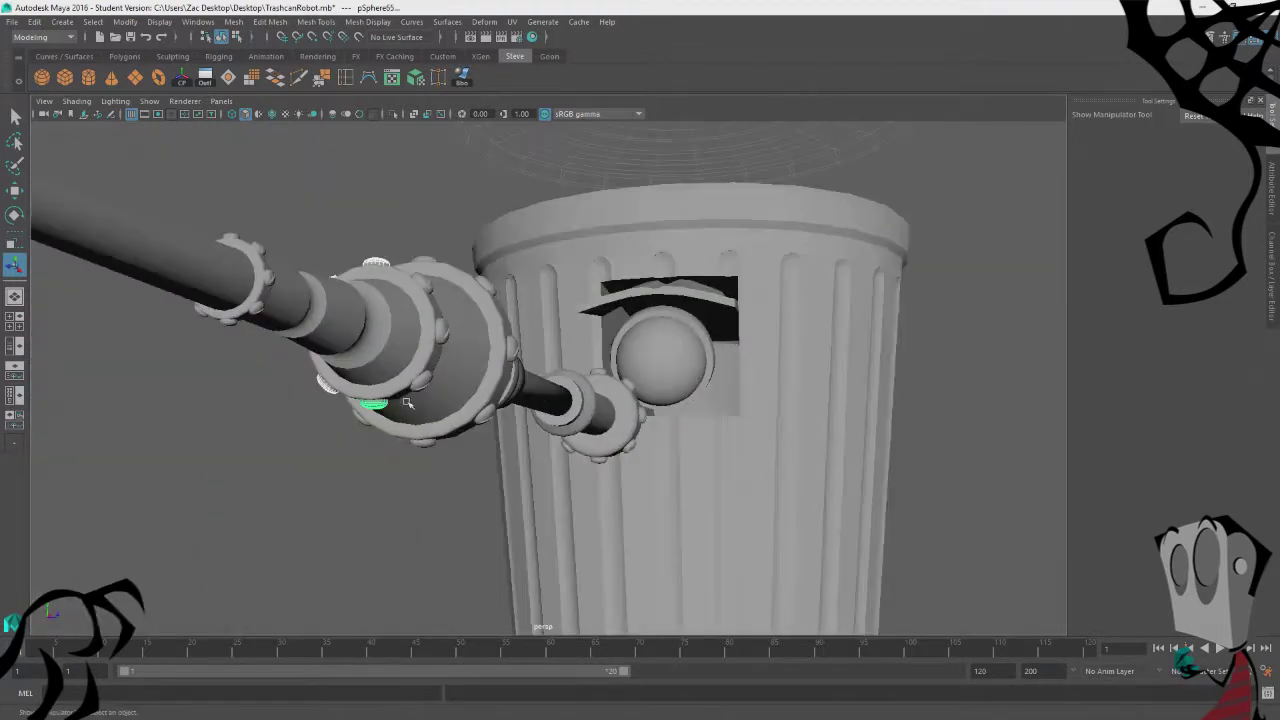
{"action": "left_click", "coordinate": [420, 380], "text": "shift"}
{"action": "left_click", "coordinate": [443, 330], "text": "shift"}
{"action": "left_click", "coordinate": [424, 280], "text": "shift"}
{"action": "key", "text": "ctrl+z"}
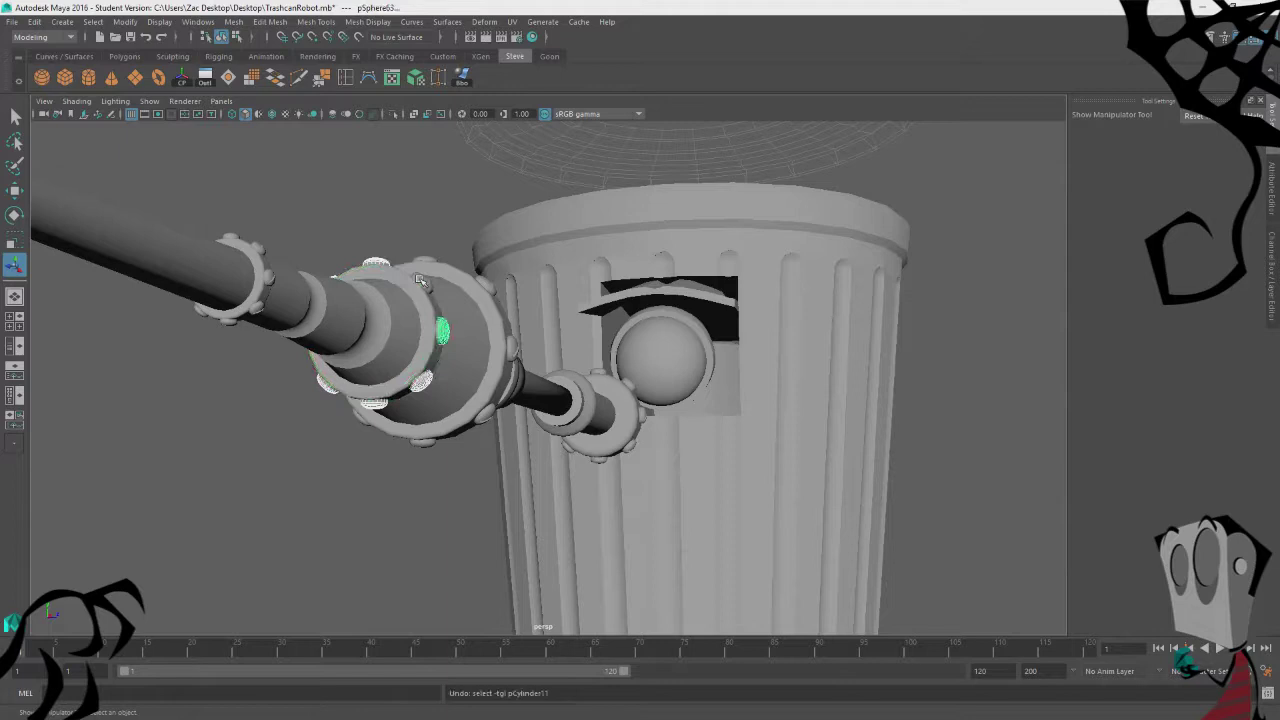
{"action": "left_click_drag", "start_coordinate": [420, 280], "coordinate": [248, 279], "text": "alt"}
{"action": "left_click", "coordinate": [233, 21]}
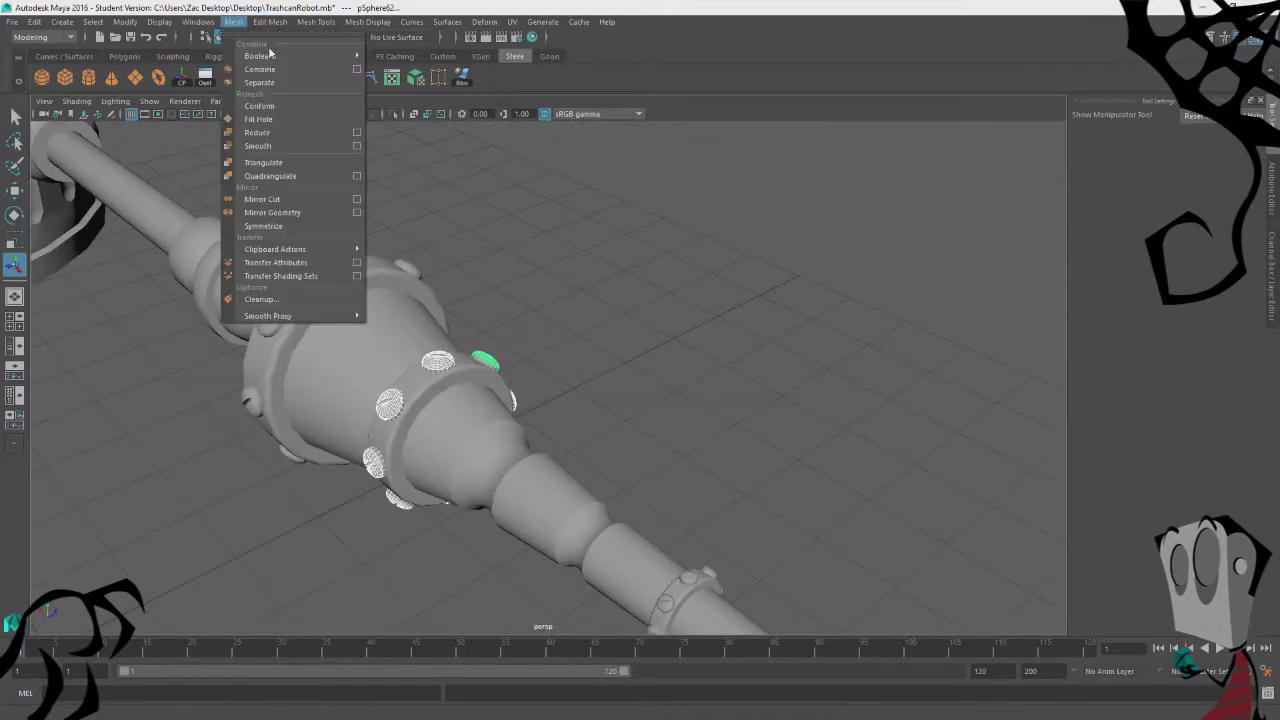
{"action": "left_click", "coordinate": [262, 69]}
Step: Combine all the screws around the small barrel ring into a single mesh and deselect it
{"action": "left_click_drag", "start_coordinate": [560, 390], "coordinate": [740, 412], "text": "alt"}
{"action": "middle_click_drag", "start_coordinate": [740, 412], "coordinate": [537, 418], "text": "alt"}
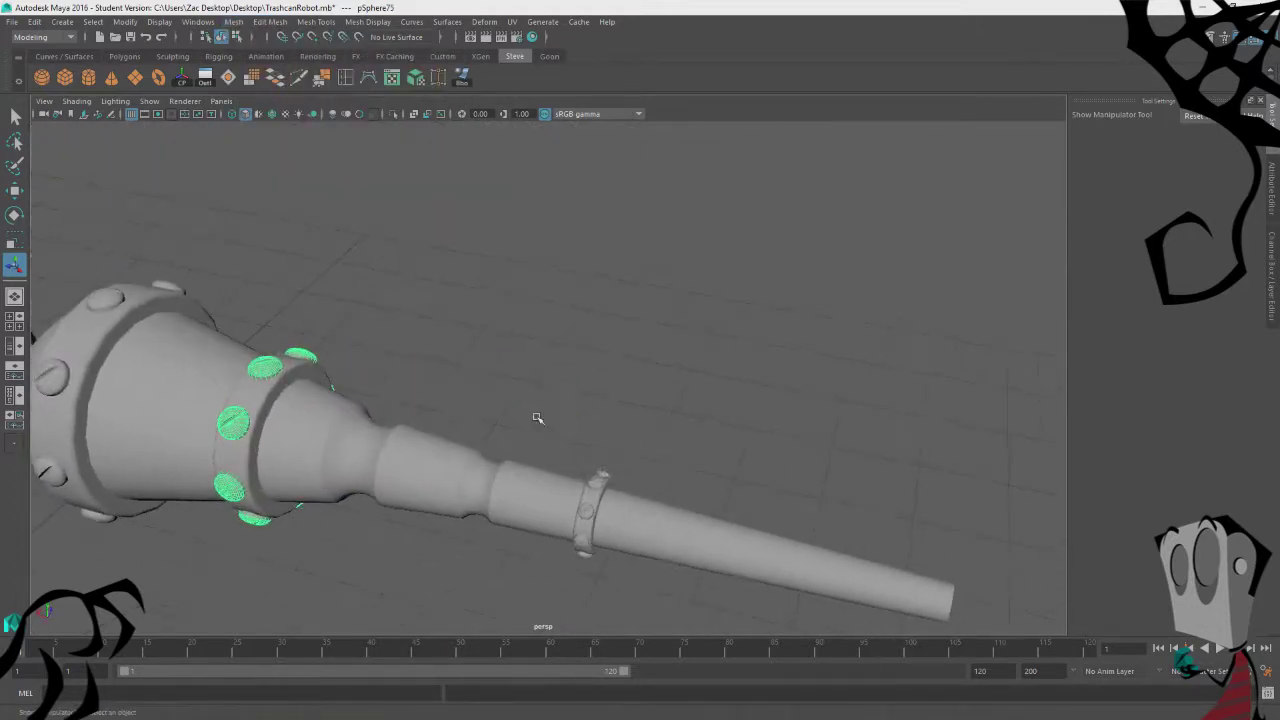
{"action": "left_click", "coordinate": [585, 510]}
{"action": "left_click_drag", "start_coordinate": [585, 510], "coordinate": [431, 209], "text": "alt"}
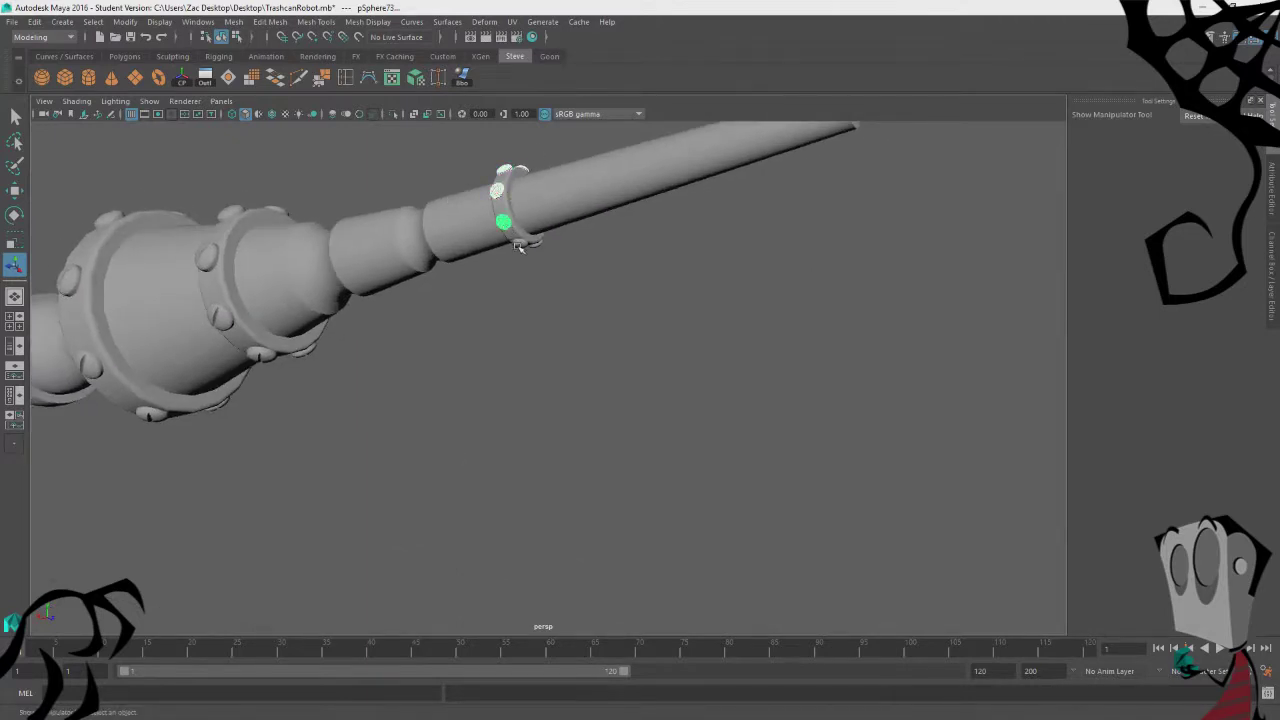
{"action": "left_click_drag", "start_coordinate": [536, 246], "coordinate": [397, 341], "text": "alt"}
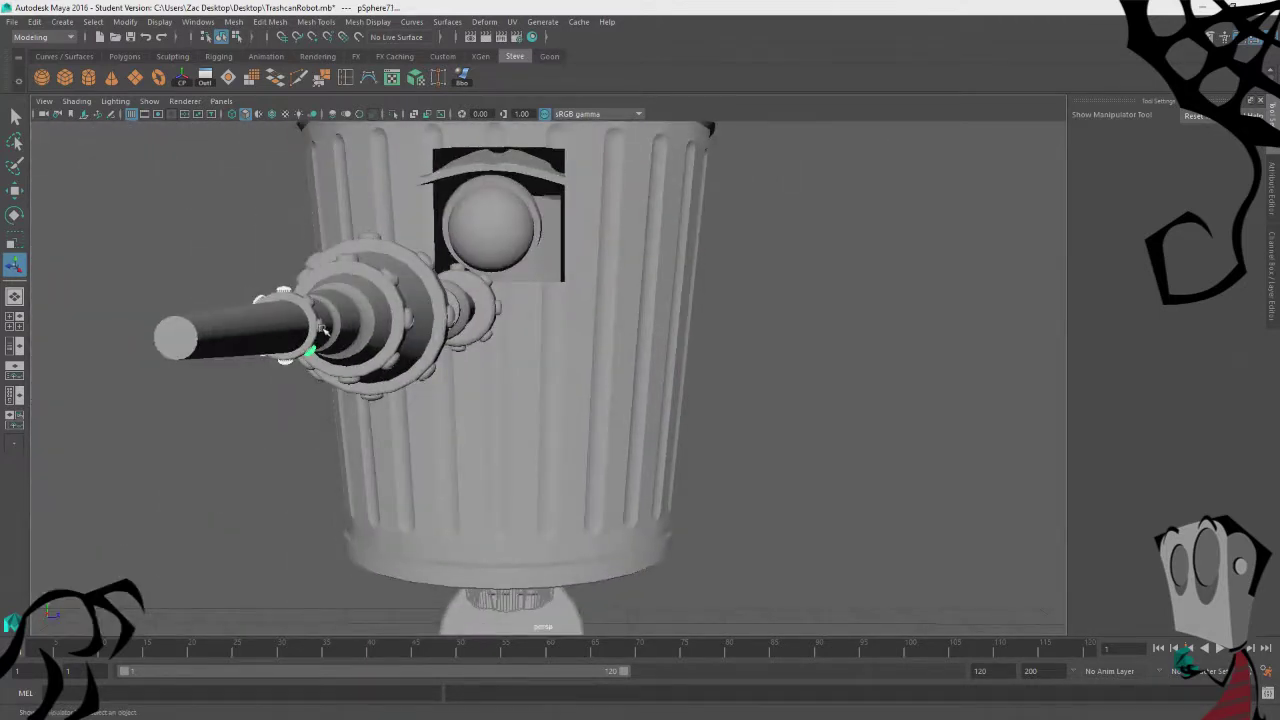
{"action": "left_click_drag", "start_coordinate": [277, 272], "coordinate": [305, 286], "text": "alt"}
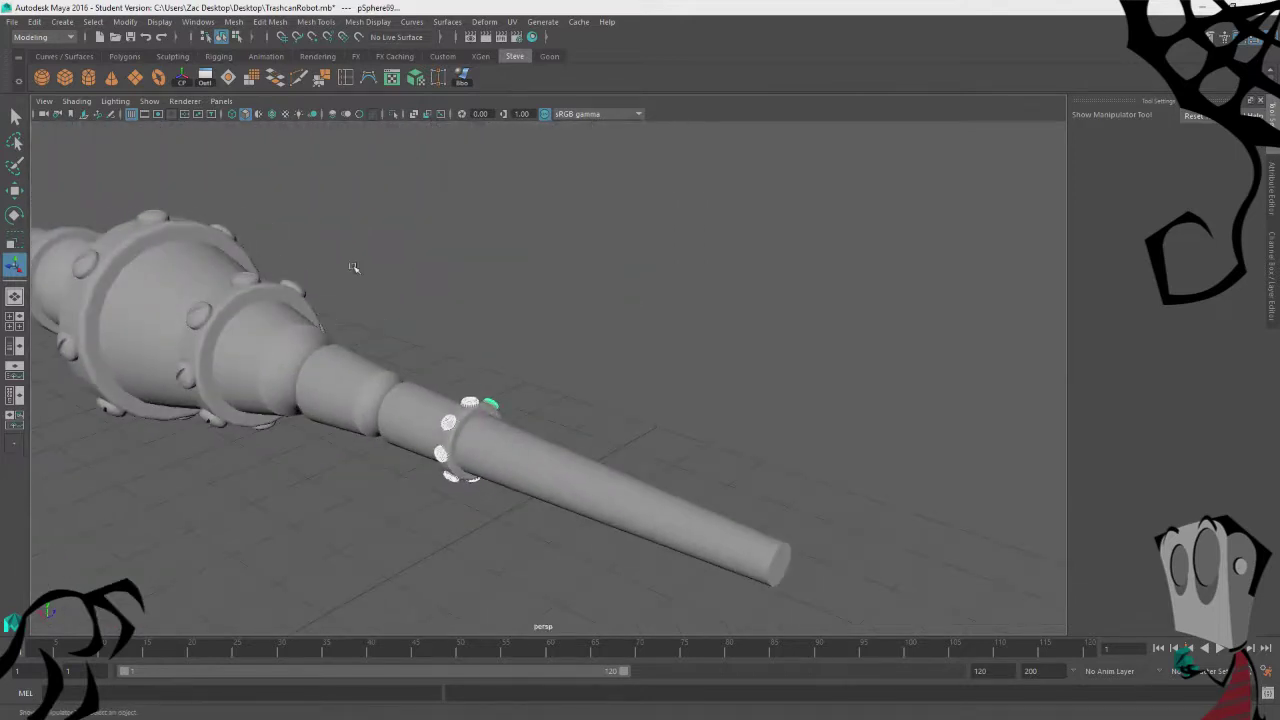
{"action": "left_click", "coordinate": [231, 21]}
{"action": "mouse_move", "coordinate": [276, 59]}
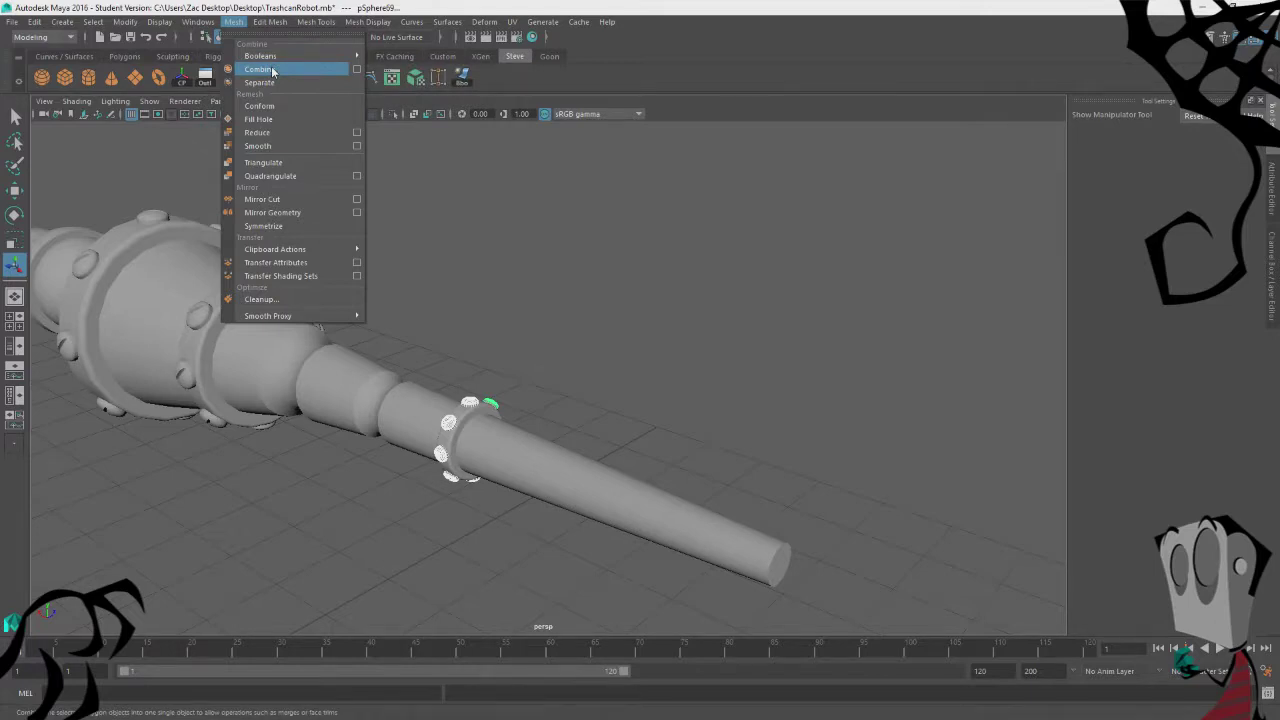
{"action": "left_click", "coordinate": [272, 70]}
{"action": "left_click", "coordinate": [495, 311]}
Step: Join the large cone ring and its combined screws with a Boolean Union
{"action": "left_click_drag", "start_coordinate": [354, 389], "coordinate": [430, 365], "text": "alt"}
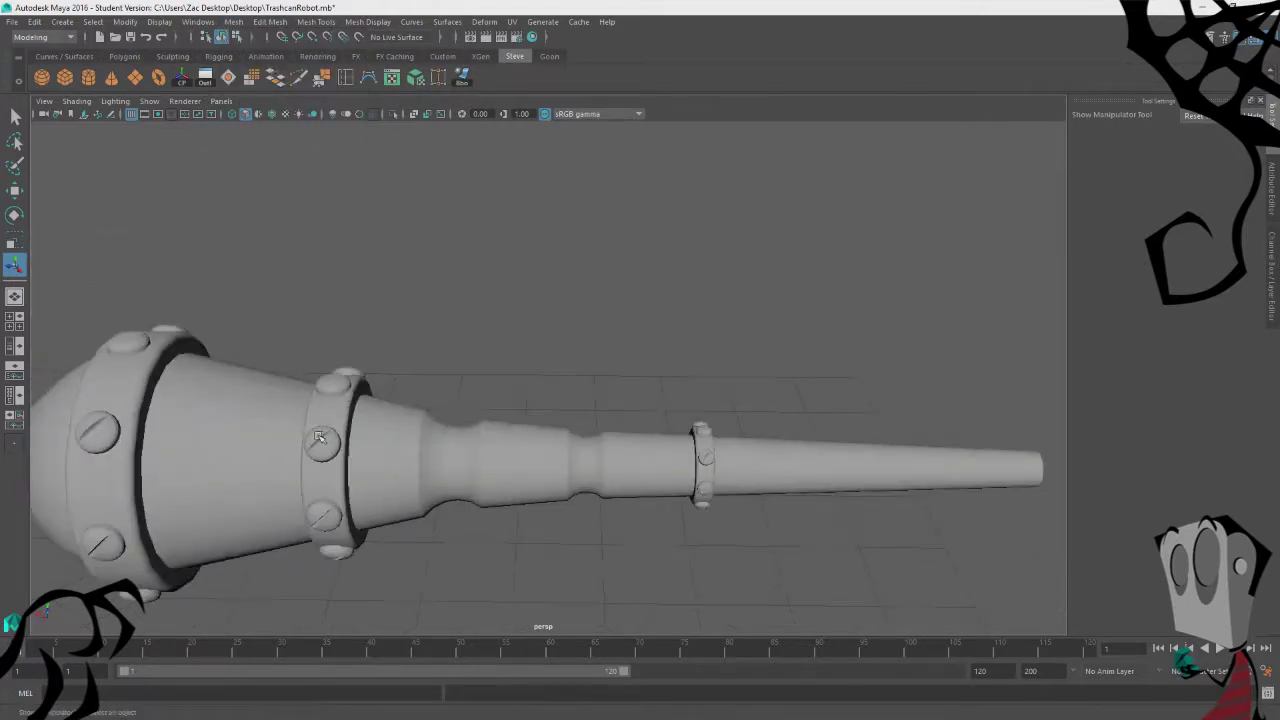
{"action": "middle_click_drag", "start_coordinate": [306, 448], "coordinate": [448, 410], "text": "alt"}
{"action": "left_click", "coordinate": [271, 396]}
{"action": "left_click_drag", "start_coordinate": [271, 396], "coordinate": [289, 471], "text": "alt"}
{"action": "scroll", "coordinate": [289, 474], "scroll_direction": "up", "scroll_amount": 2}
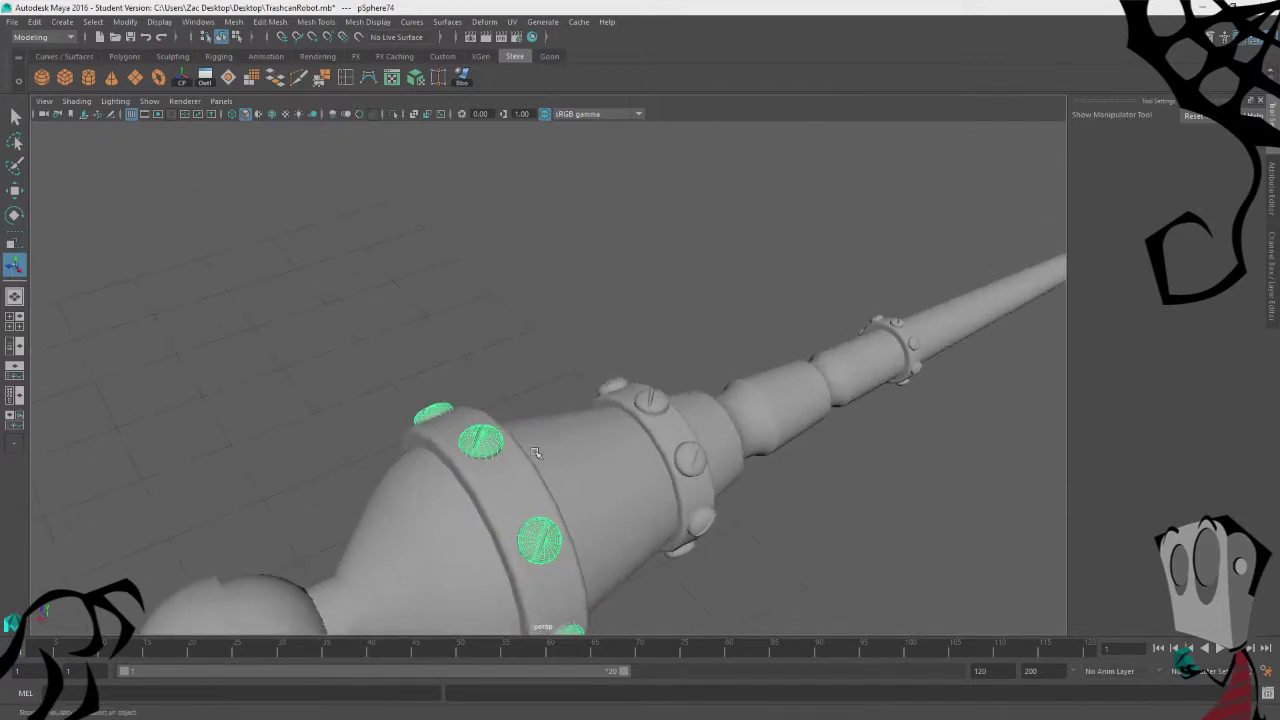
{"action": "key", "text": "f"}
{"action": "scroll", "coordinate": [514, 506], "scroll_direction": "down", "scroll_amount": 2}
{"action": "mouse_move", "coordinate": [628, 497]}
{"action": "left_mouse_down", "text": "alt"}
{"action": "mouse_move", "coordinate": [643, 477]}
{"action": "mouse_move", "coordinate": [623, 475]}
{"action": "left_mouse_up", "text": "alt"}
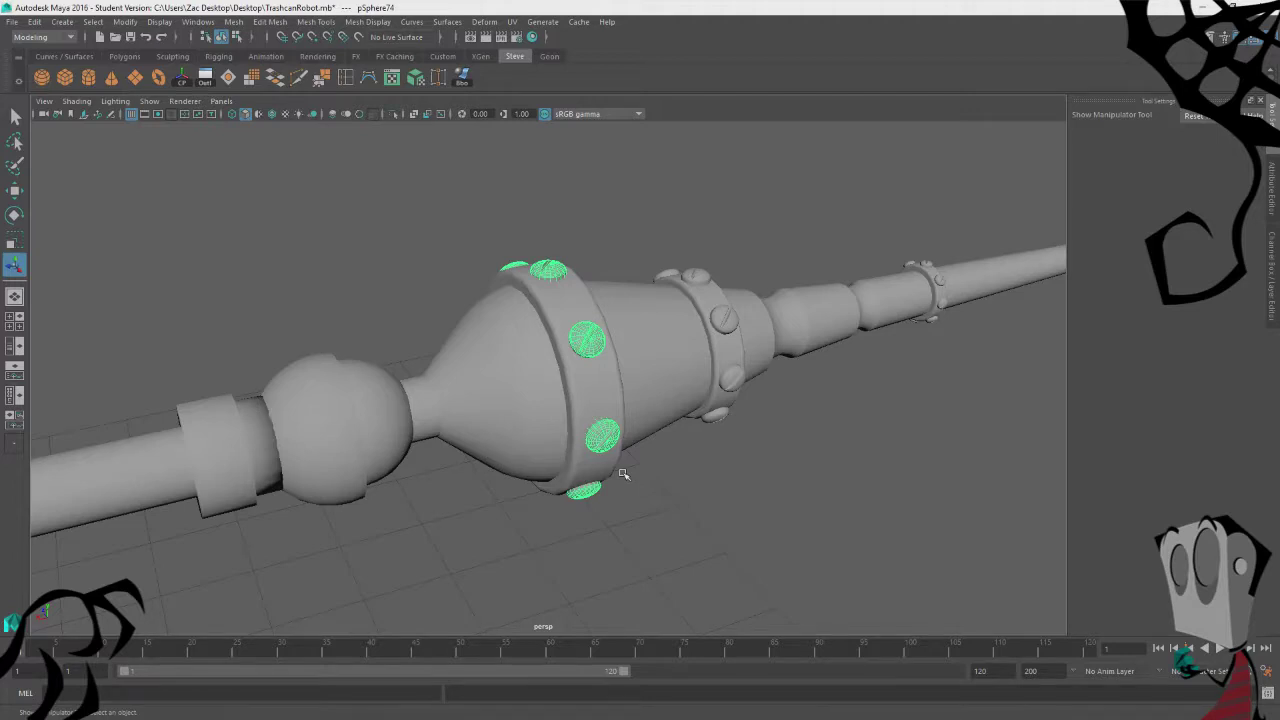
{"action": "left_click_drag", "start_coordinate": [617, 418], "coordinate": [577, 505], "text": "alt"}
{"action": "left_click", "coordinate": [477, 461]}
{"action": "left_click", "coordinate": [520, 312]}
{"action": "left_click", "coordinate": [528, 323], "text": "shift"}
{"action": "scroll", "coordinate": [560, 497], "scroll_direction": "up", "scroll_amount": 5}
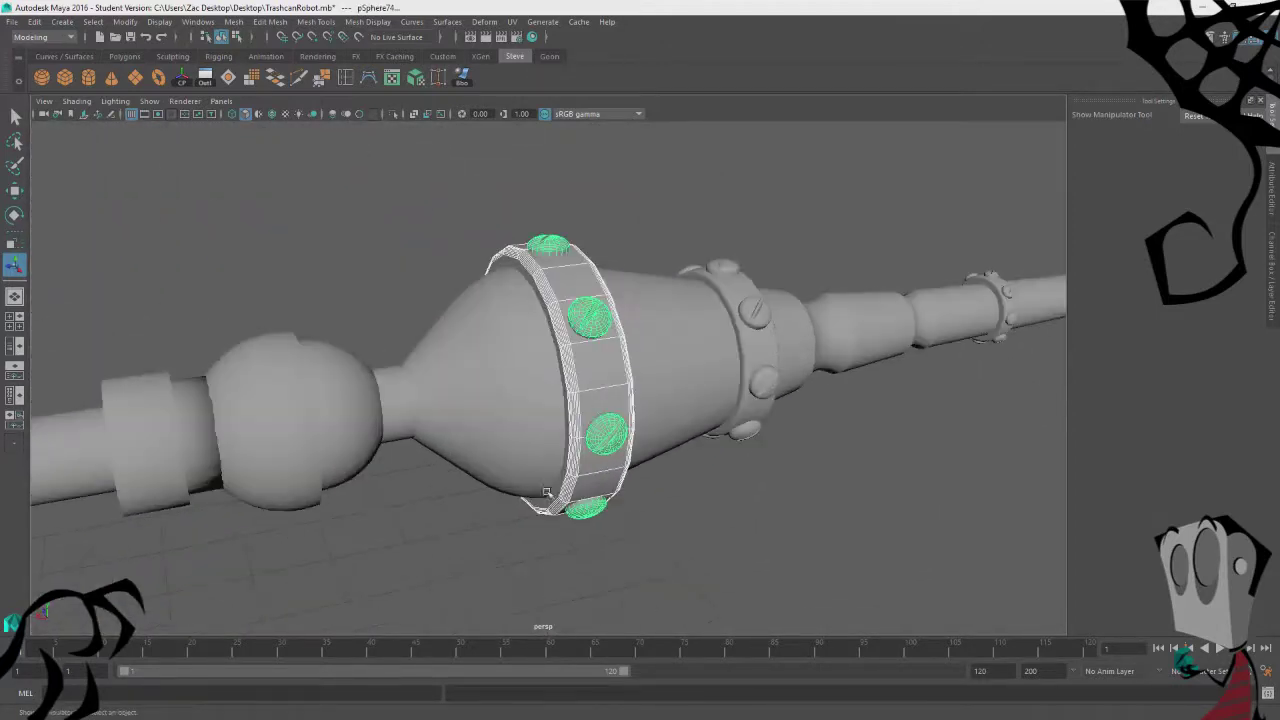
{"action": "middle_click_drag", "start_coordinate": [629, 521], "coordinate": [636, 526], "text": "alt"}
{"action": "left_click", "coordinate": [597, 364]}
{"action": "left_click", "coordinate": [592, 328], "text": "shift"}
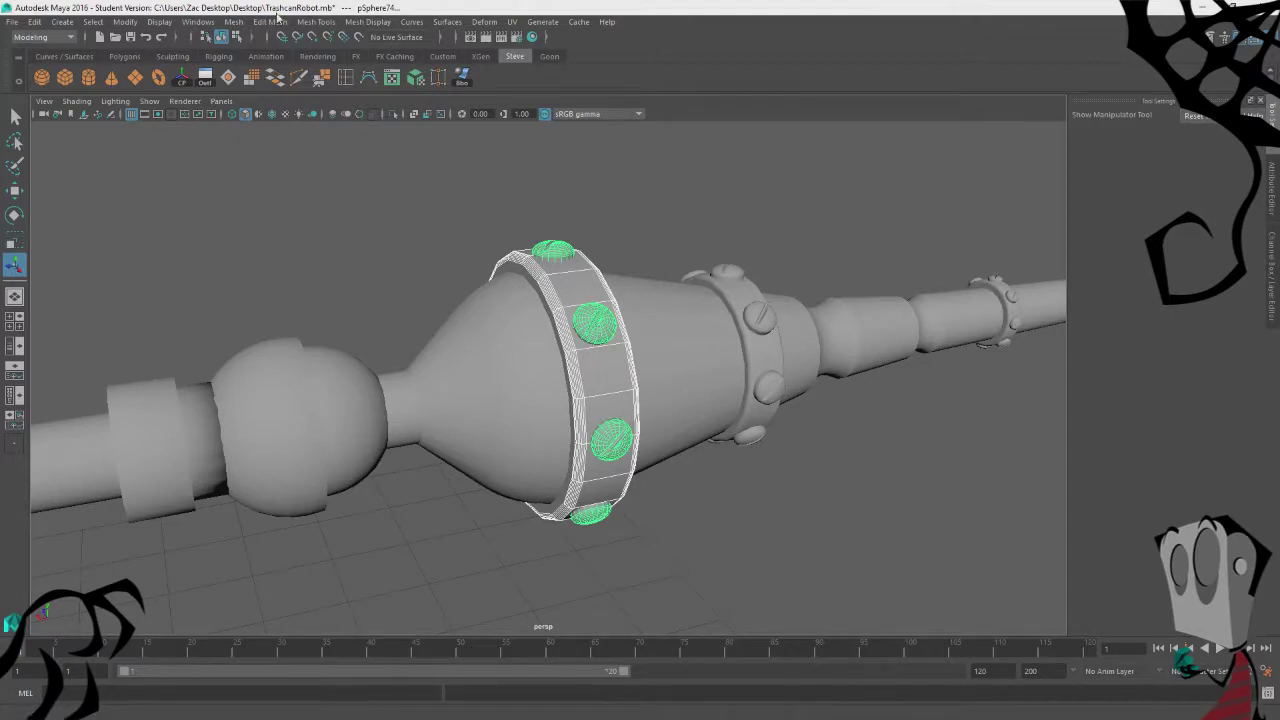
{"action": "left_click", "coordinate": [231, 20]}
{"action": "mouse_move", "coordinate": [290, 56]}
{"action": "left_click", "coordinate": [405, 64]}
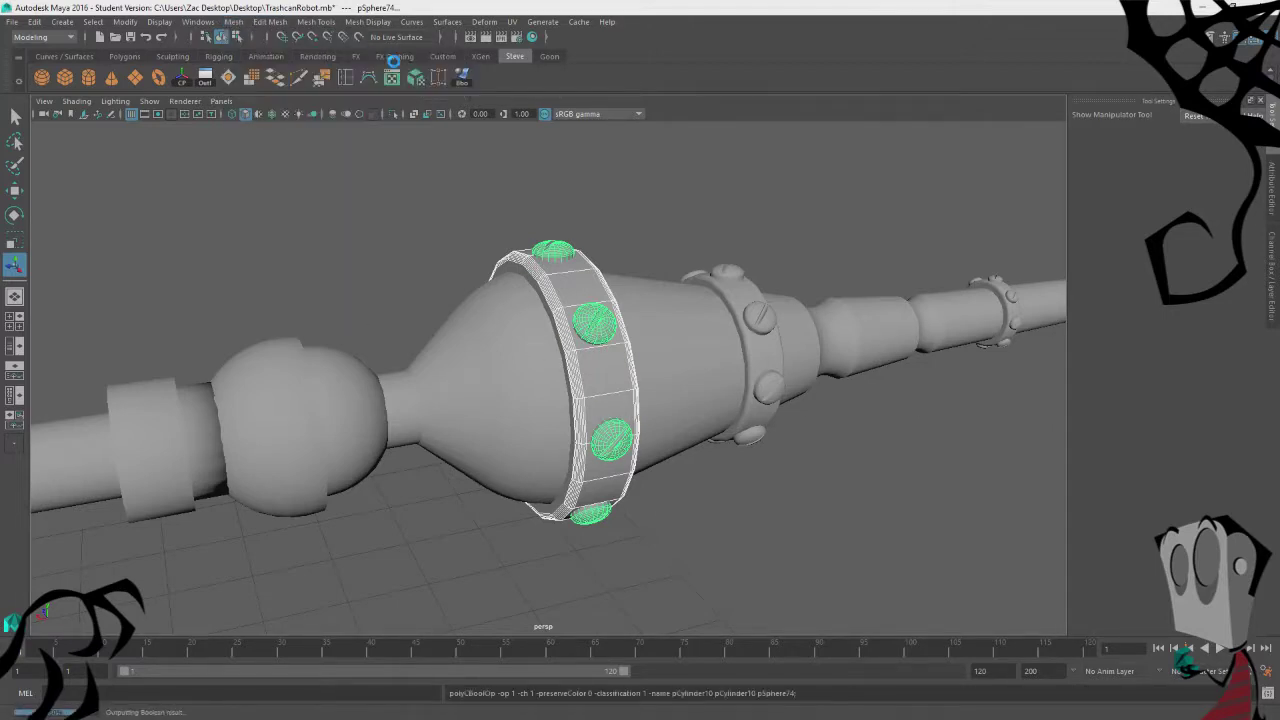
Step: Join the narrower cone ring and its combined screws with a Boolean Union, then clear the selection
{"action": "left_click_drag", "start_coordinate": [667, 216], "coordinate": [600, 240], "text": "alt"}
{"action": "left_click", "coordinate": [718, 410]}
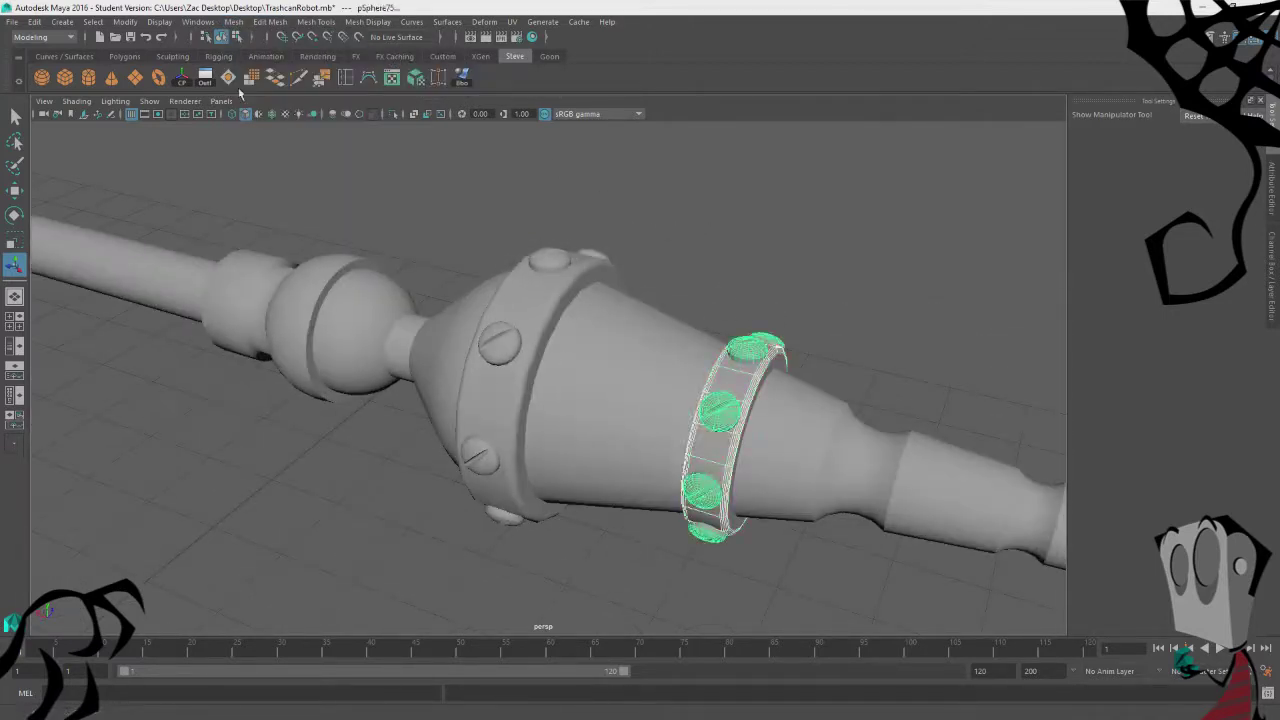
{"action": "left_click", "coordinate": [233, 21]}
{"action": "mouse_move", "coordinate": [300, 56]}
{"action": "left_click", "coordinate": [405, 62]}
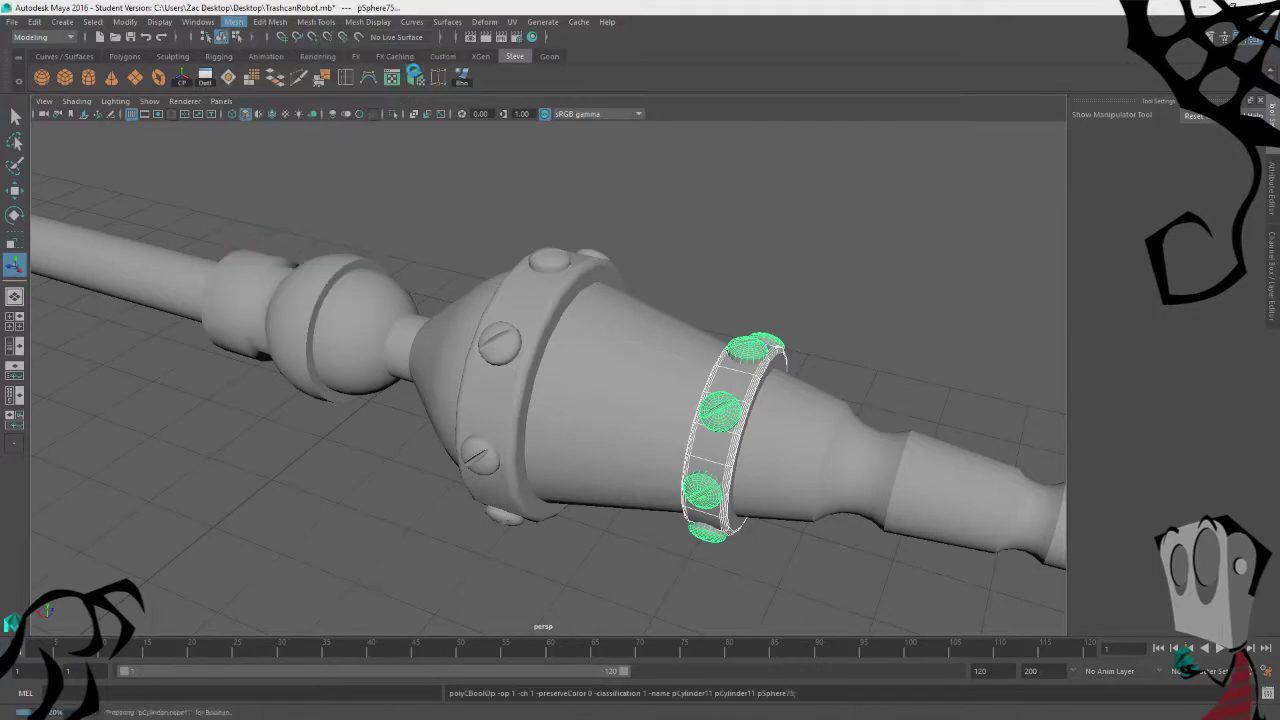
{"action": "middle_click_drag", "start_coordinate": [772, 213], "coordinate": [557, 238], "text": "alt"}
{"action": "left_click", "coordinate": [557, 238]}
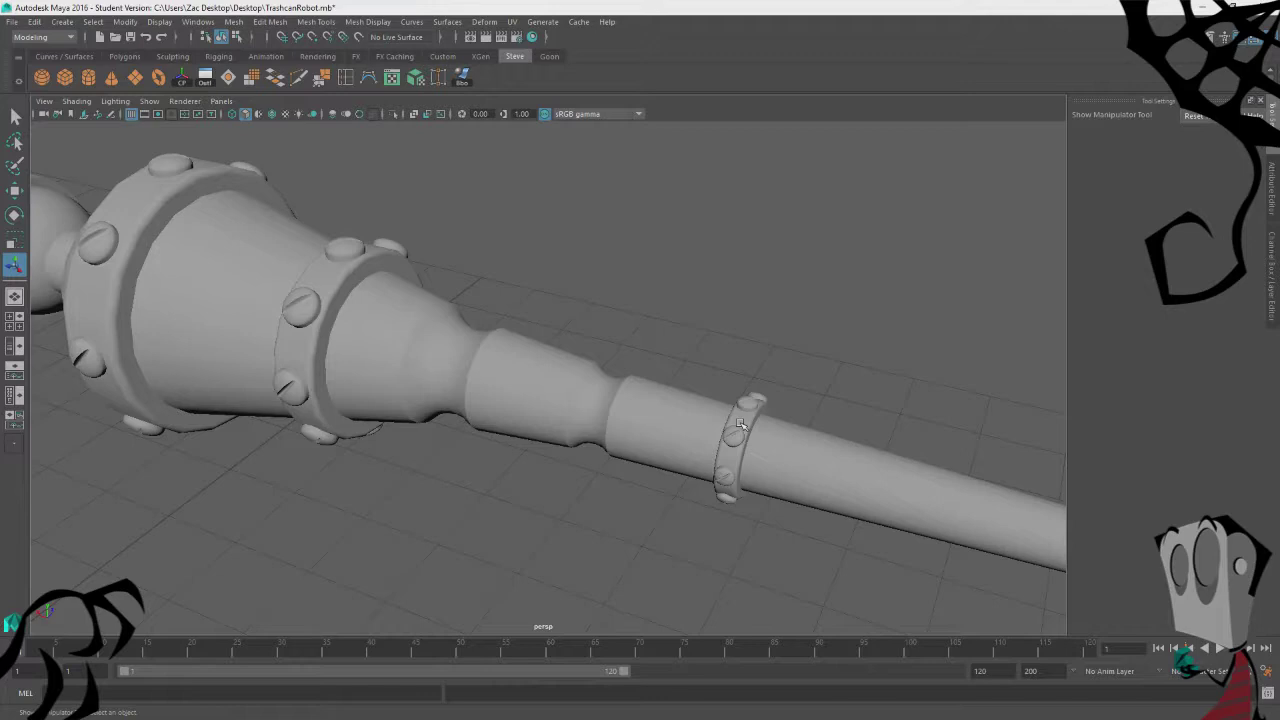
Step: Join the small barrel ring and its combined screws with a Boolean Union, then clear the selection
{"action": "key", "text": "q"}
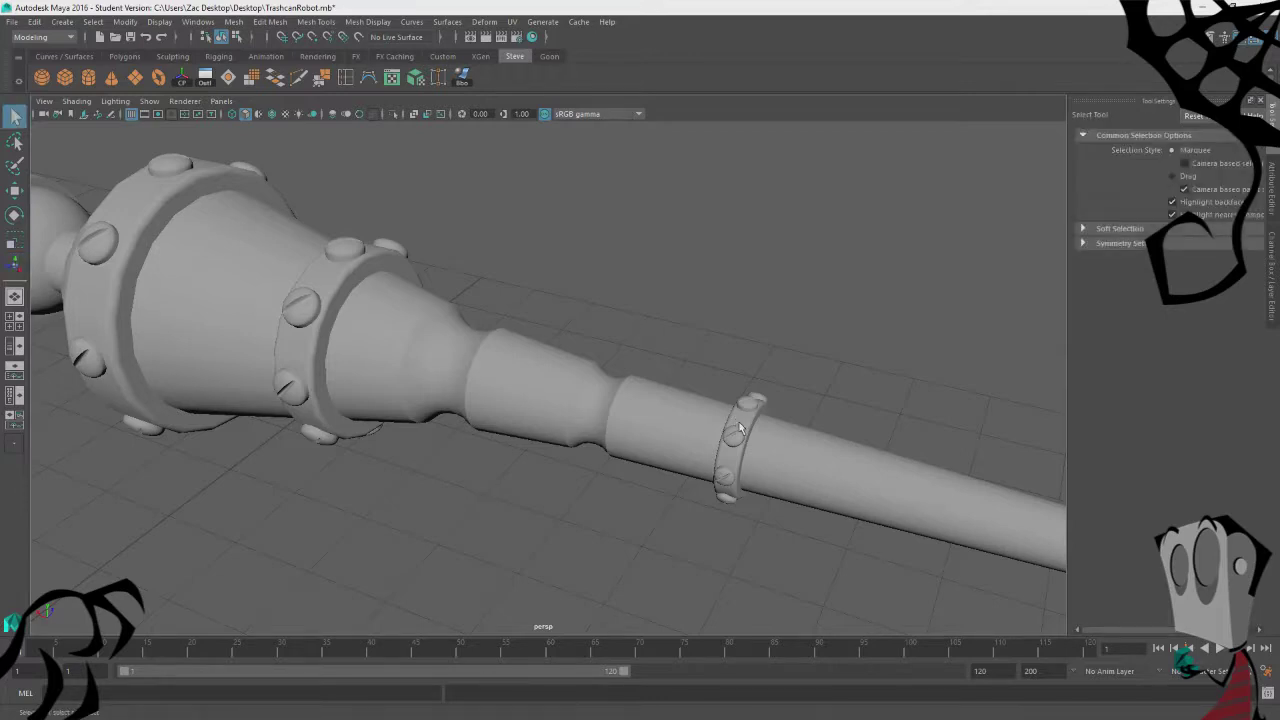
{"action": "key", "text": "w"}
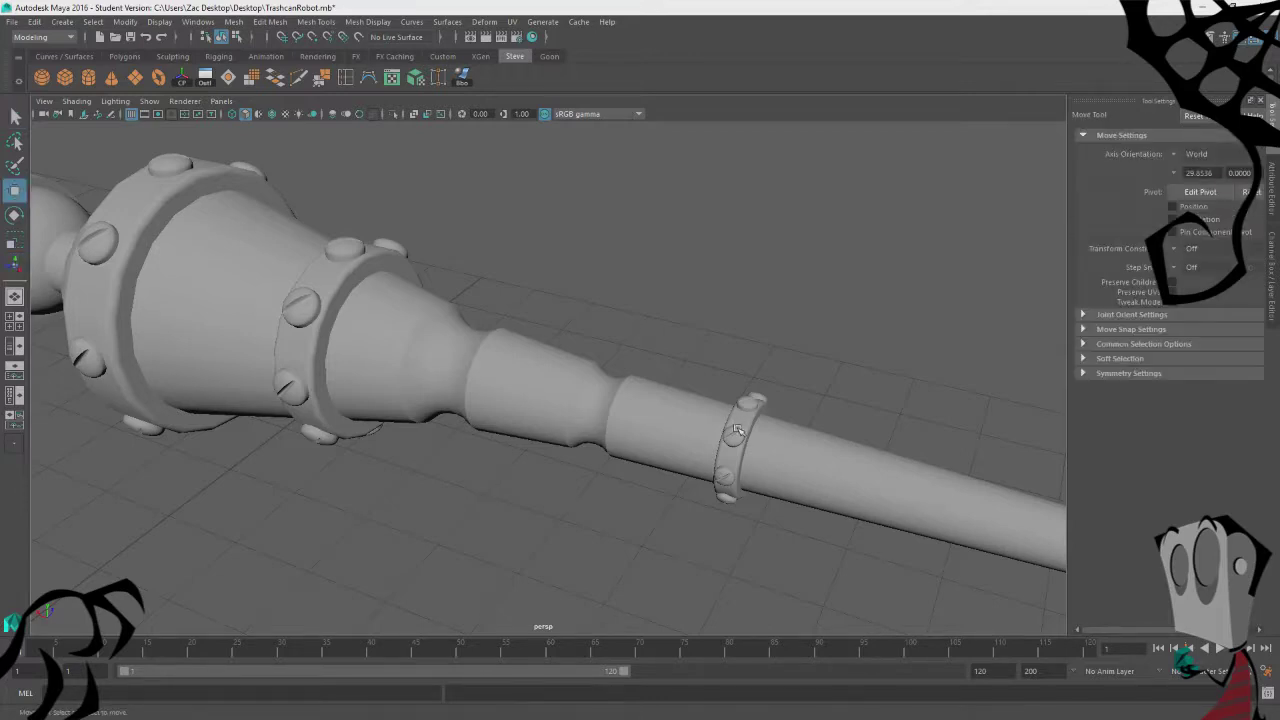
{"action": "left_click", "coordinate": [743, 426]}
{"action": "left_click_drag", "start_coordinate": [811, 389], "coordinate": [832, 377], "text": "alt"}
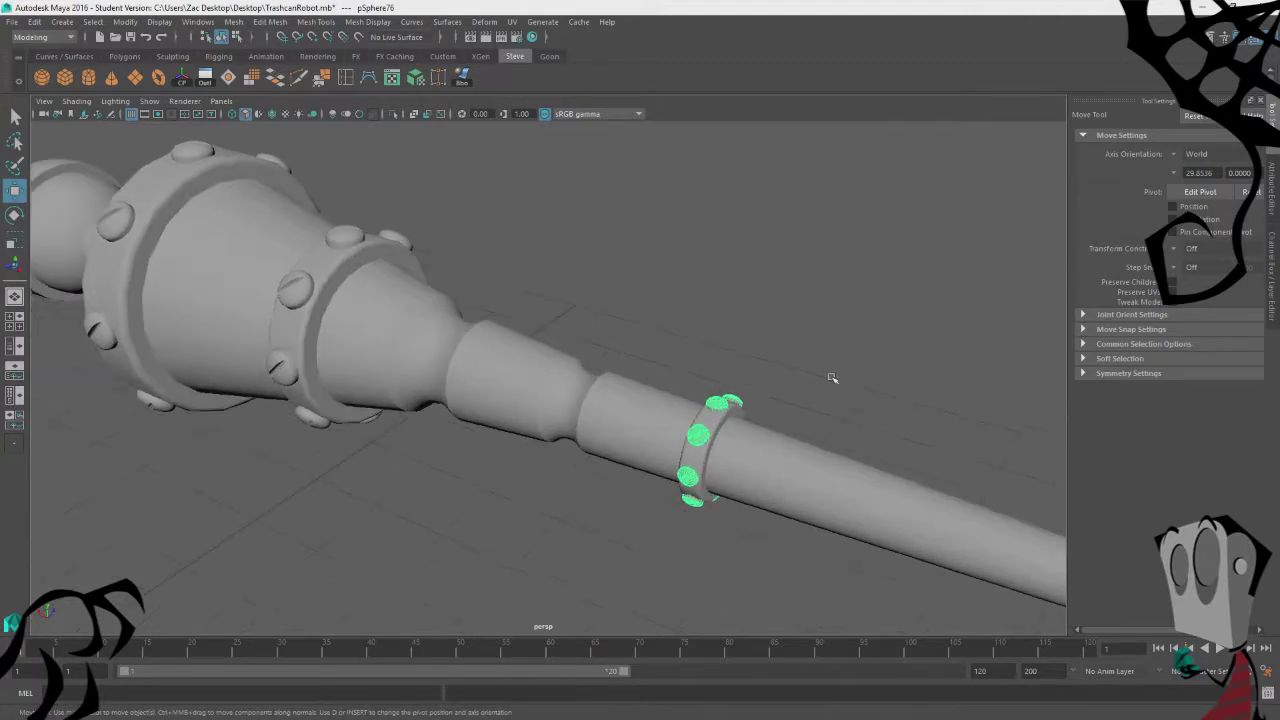
{"action": "key", "text": "q"}
{"action": "left_click", "coordinate": [718, 426]}
{"action": "left_click", "coordinate": [720, 406], "text": "shift"}
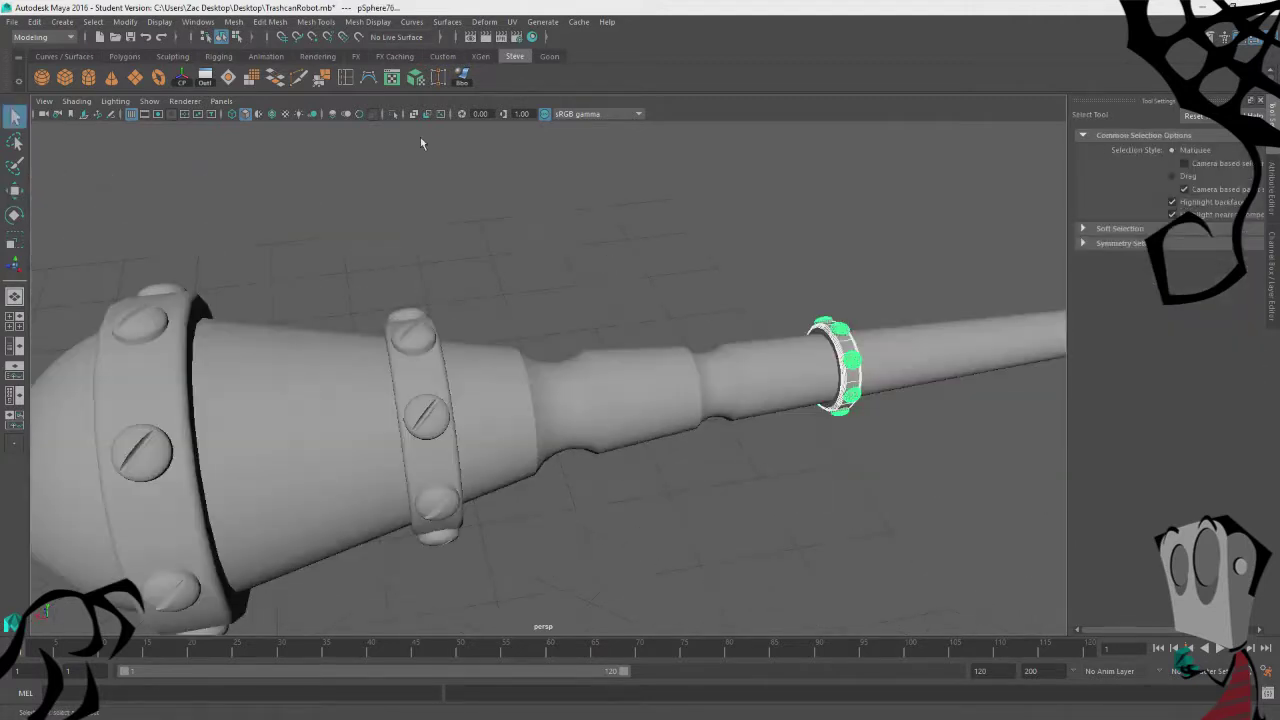
{"action": "left_click", "coordinate": [233, 22]}
{"action": "mouse_move", "coordinate": [300, 56]}
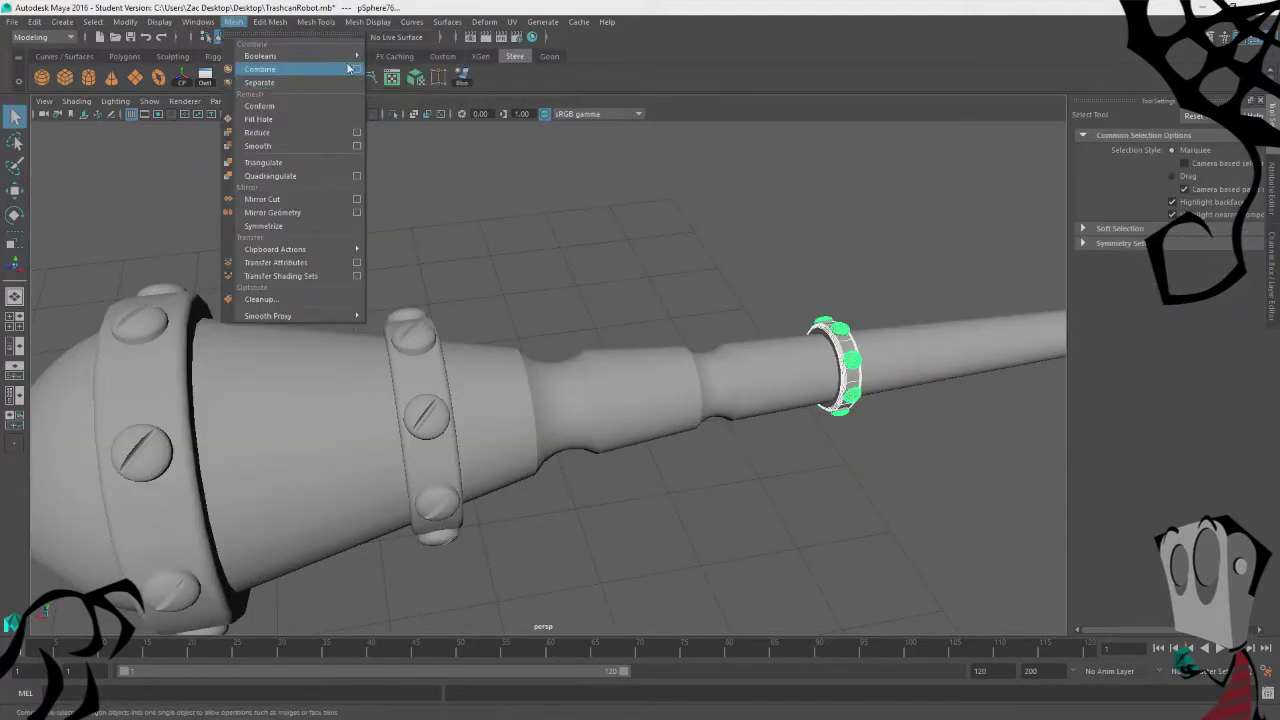
{"action": "left_click", "coordinate": [409, 69]}
{"action": "left_click", "coordinate": [739, 250]}
Step: Merge the screwed large ring into the arm's cone and barrel body with a Boolean Union
{"action": "left_click_drag", "start_coordinate": [739, 250], "coordinate": [457, 386], "text": "alt"}
{"action": "middle_click_drag", "start_coordinate": [457, 386], "coordinate": [629, 364], "text": "alt"}
{"action": "left_click", "coordinate": [626, 365]}
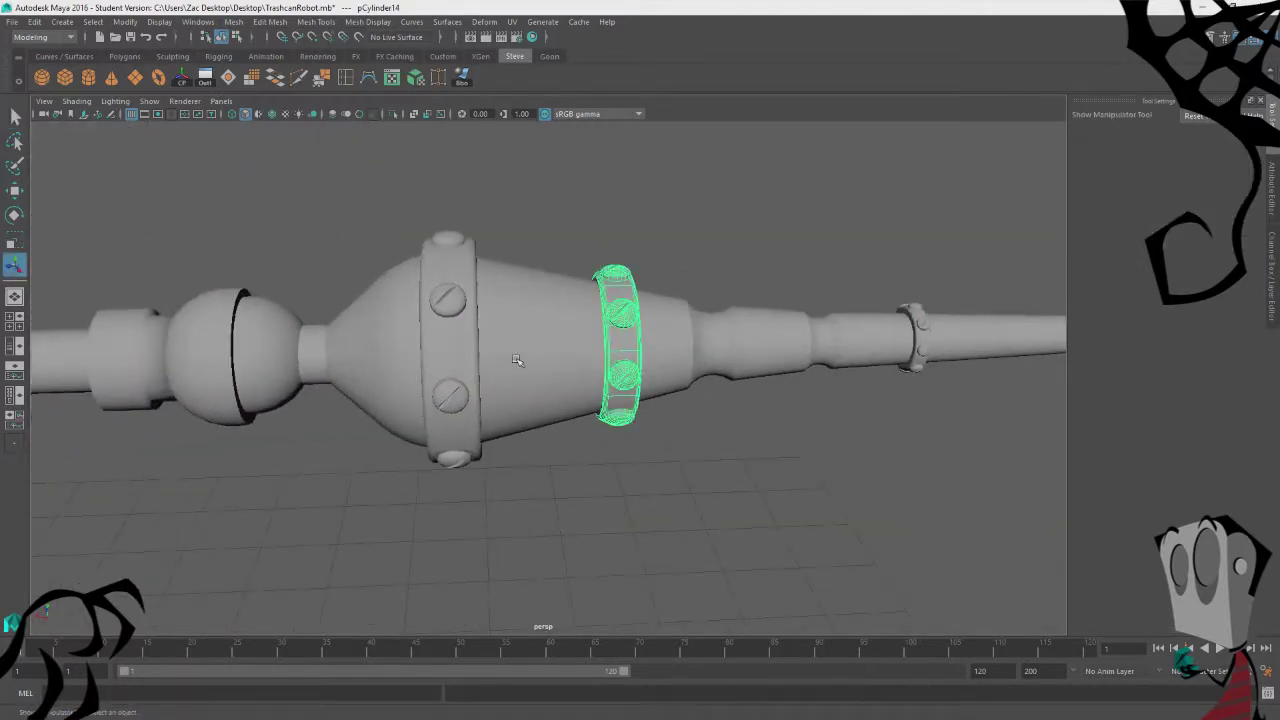
{"action": "left_click", "coordinate": [402, 352]}
{"action": "left_click_drag", "start_coordinate": [402, 352], "coordinate": [487, 382], "text": "alt"}
{"action": "left_click", "coordinate": [519, 322]}
{"action": "left_click", "coordinate": [233, 21]}
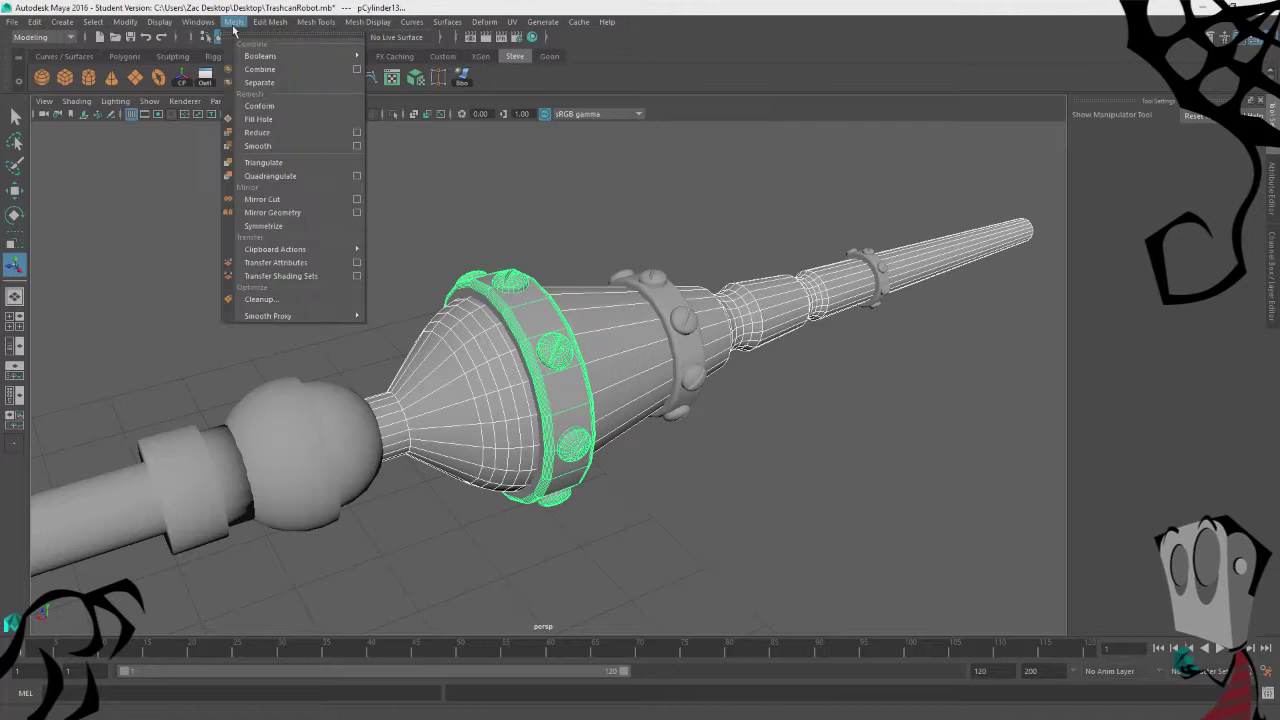
{"action": "mouse_move", "coordinate": [290, 55]}
{"action": "left_click", "coordinate": [409, 69]}
Step: Add the screwed narrower ring to the arm body with a Boolean Union
{"action": "left_click_drag", "start_coordinate": [634, 205], "coordinate": [617, 250], "text": "alt"}
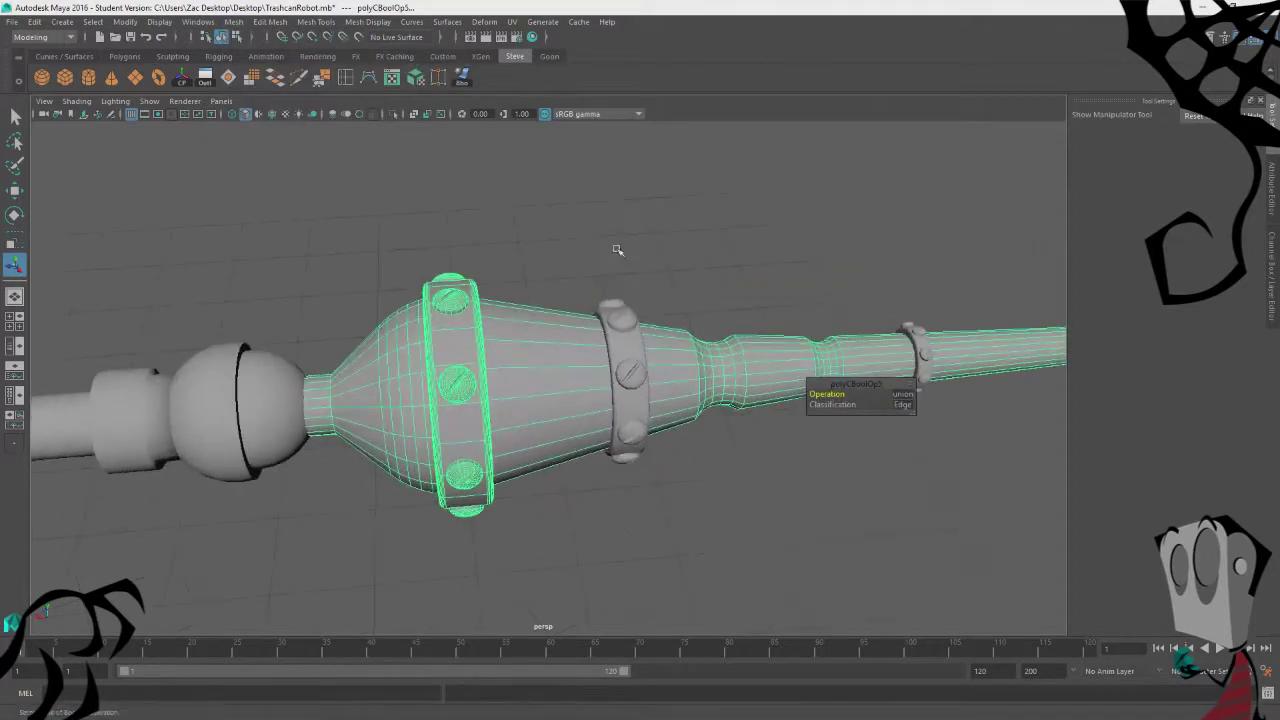
{"action": "left_click", "coordinate": [622, 351]}
{"action": "left_click", "coordinate": [233, 21]}
{"action": "mouse_move", "coordinate": [290, 55]}
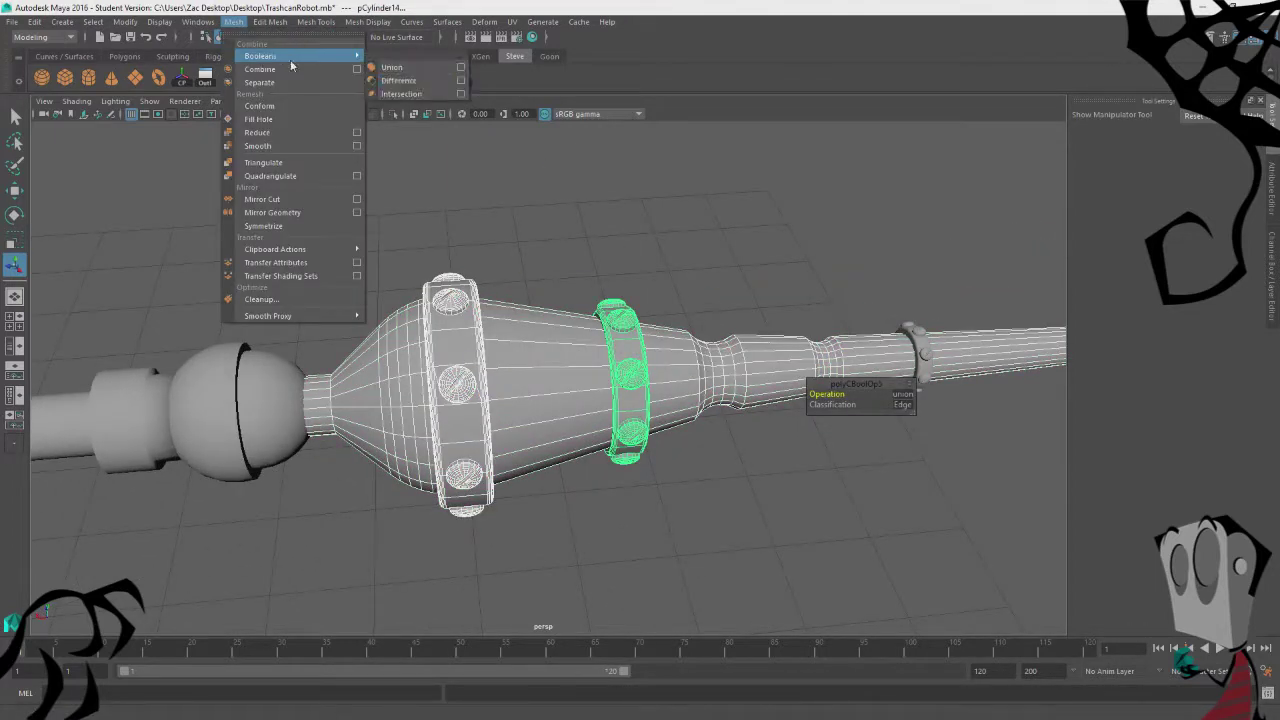
{"action": "left_click", "coordinate": [412, 69]}
Step: Add the screwed small barrel ring to the arm body with a Boolean Union
{"action": "middle_click_drag", "start_coordinate": [806, 272], "coordinate": [536, 263], "text": "alt"}
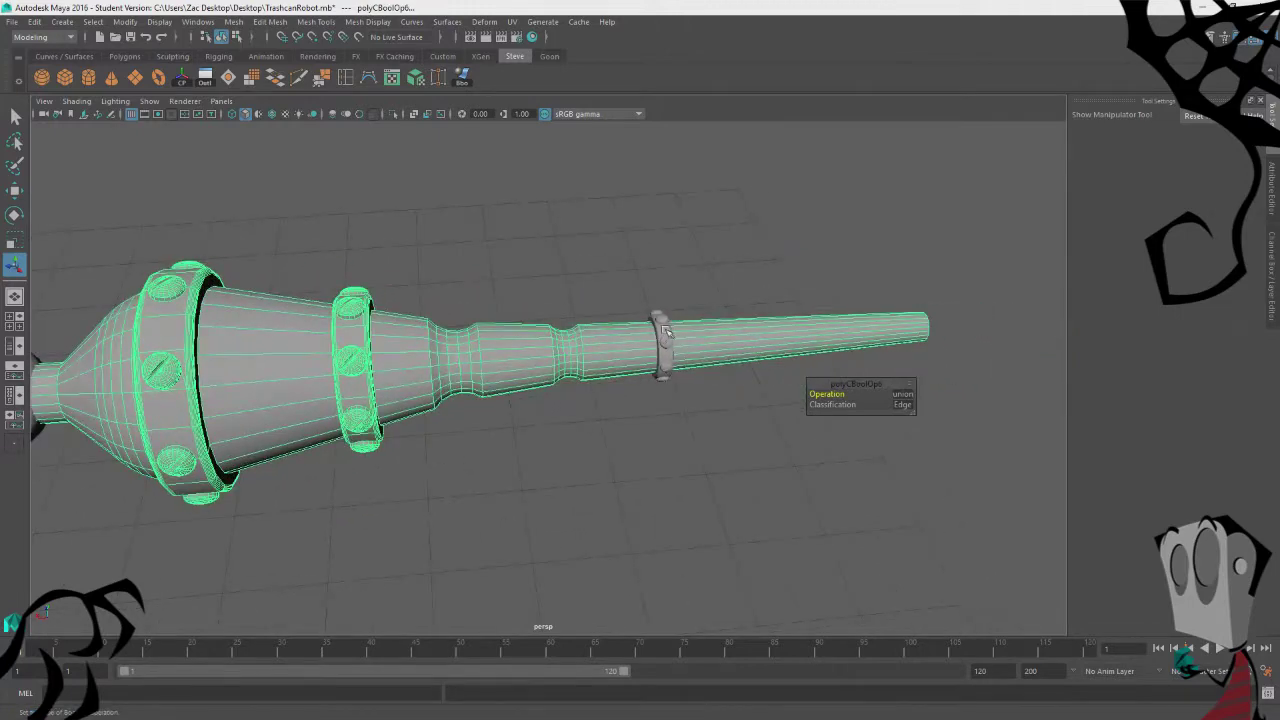
{"action": "left_click", "coordinate": [662, 327], "text": "shift"}
{"action": "left_click", "coordinate": [236, 22]}
{"action": "mouse_move", "coordinate": [262, 57]}
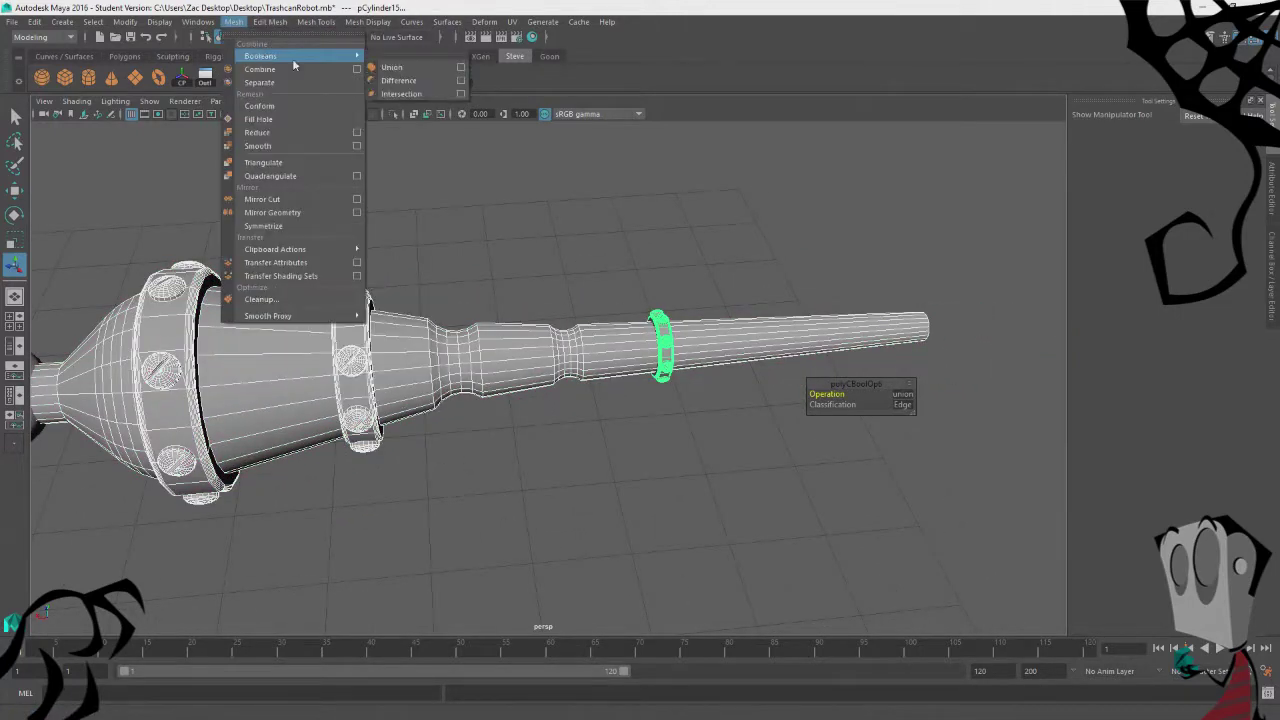
{"action": "left_click", "coordinate": [405, 66]}
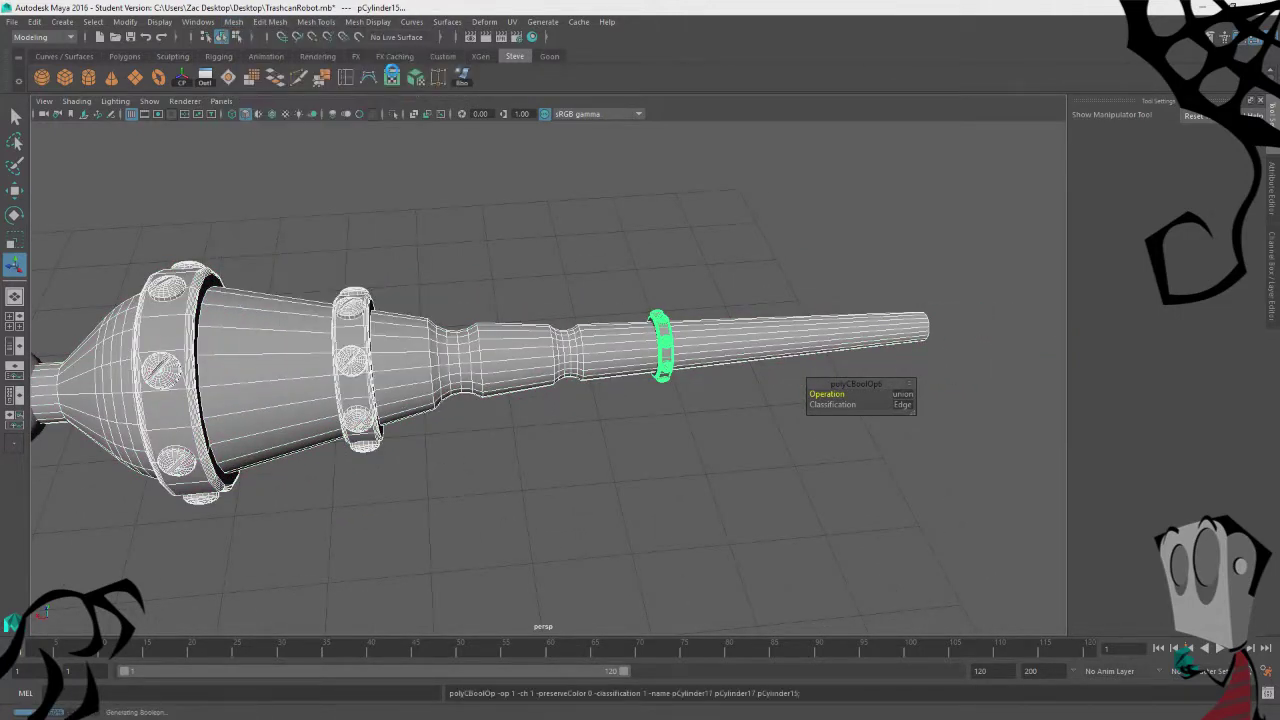
Step: Undo the Boolean Unions that merged the narrower ring and the small barrel ring into the arm body
{"action": "left_click", "coordinate": [714, 274]}
{"action": "left_click_drag", "start_coordinate": [714, 274], "coordinate": [643, 275], "text": "alt"}
{"action": "left_click_drag", "start_coordinate": [699, 318], "coordinate": [588, 330], "text": "alt"}
{"action": "left_click", "coordinate": [588, 328]}
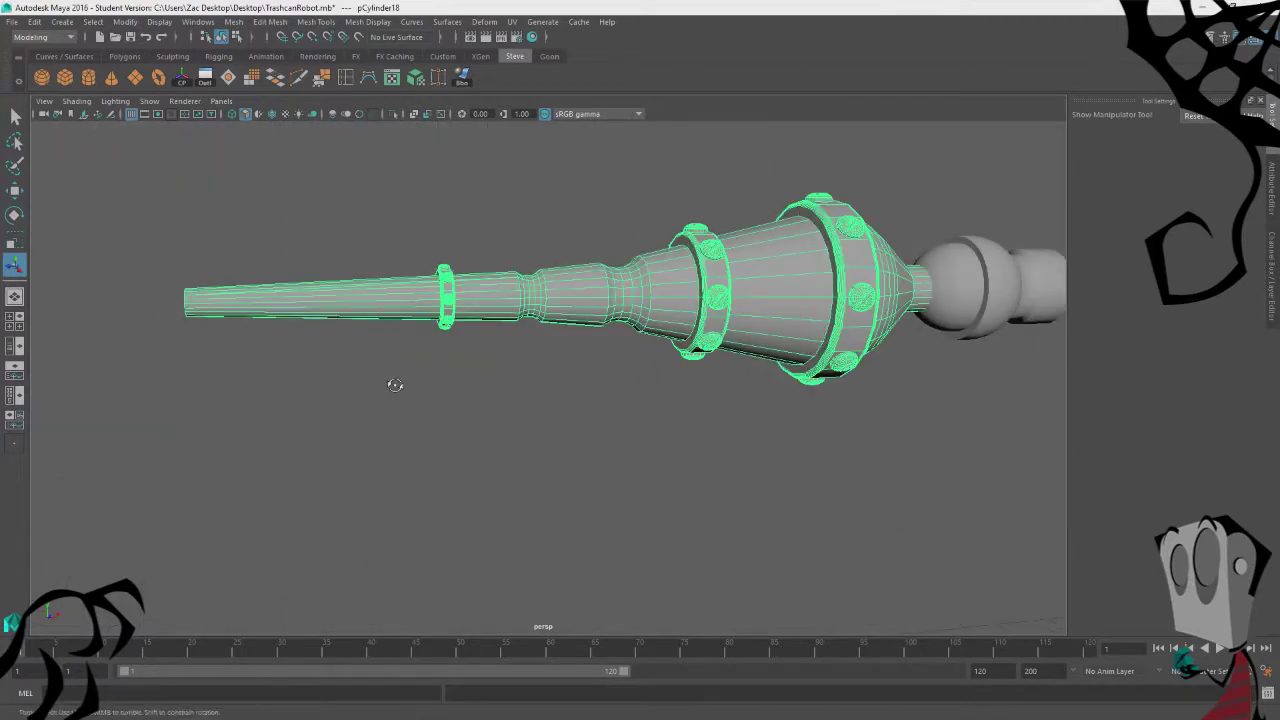
{"action": "left_click_drag", "start_coordinate": [391, 383], "coordinate": [557, 286], "text": "alt"}
{"action": "left_click", "coordinate": [482, 405]}
{"action": "key", "text": "ctrl+z"}
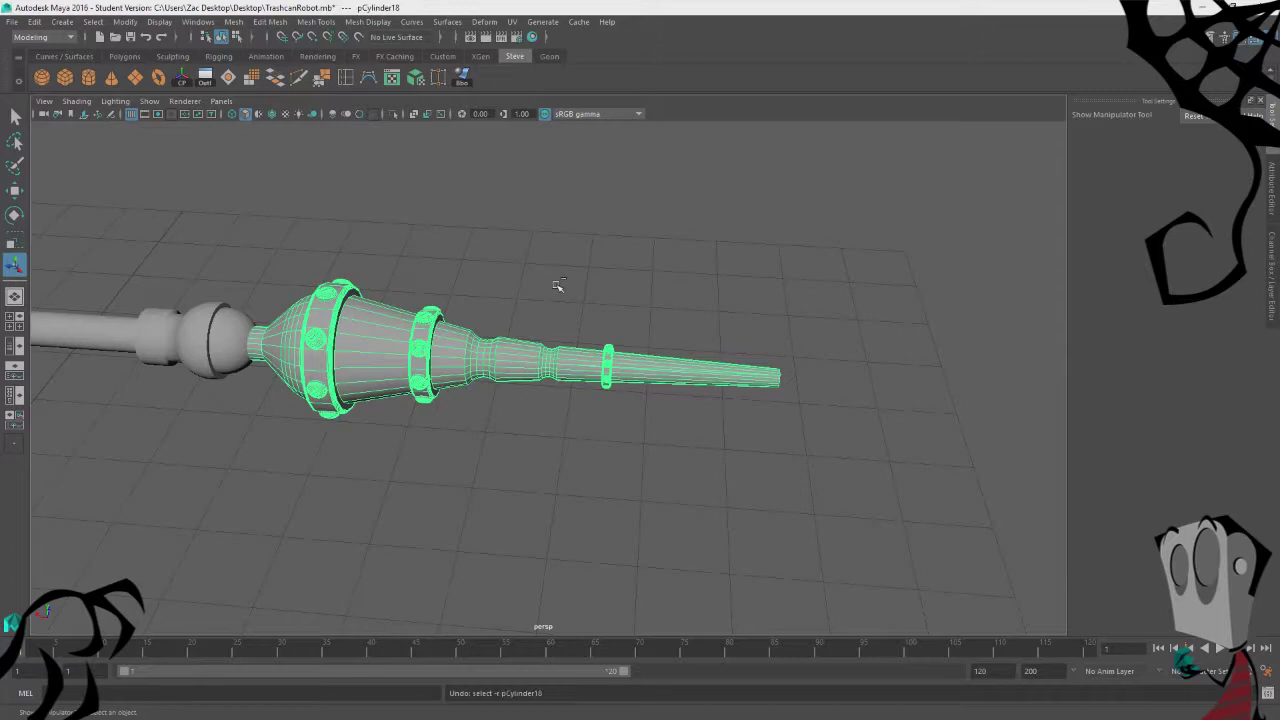
{"action": "key", "text": "ctrl+z"}
{"action": "key", "text": "ctrl+z"}
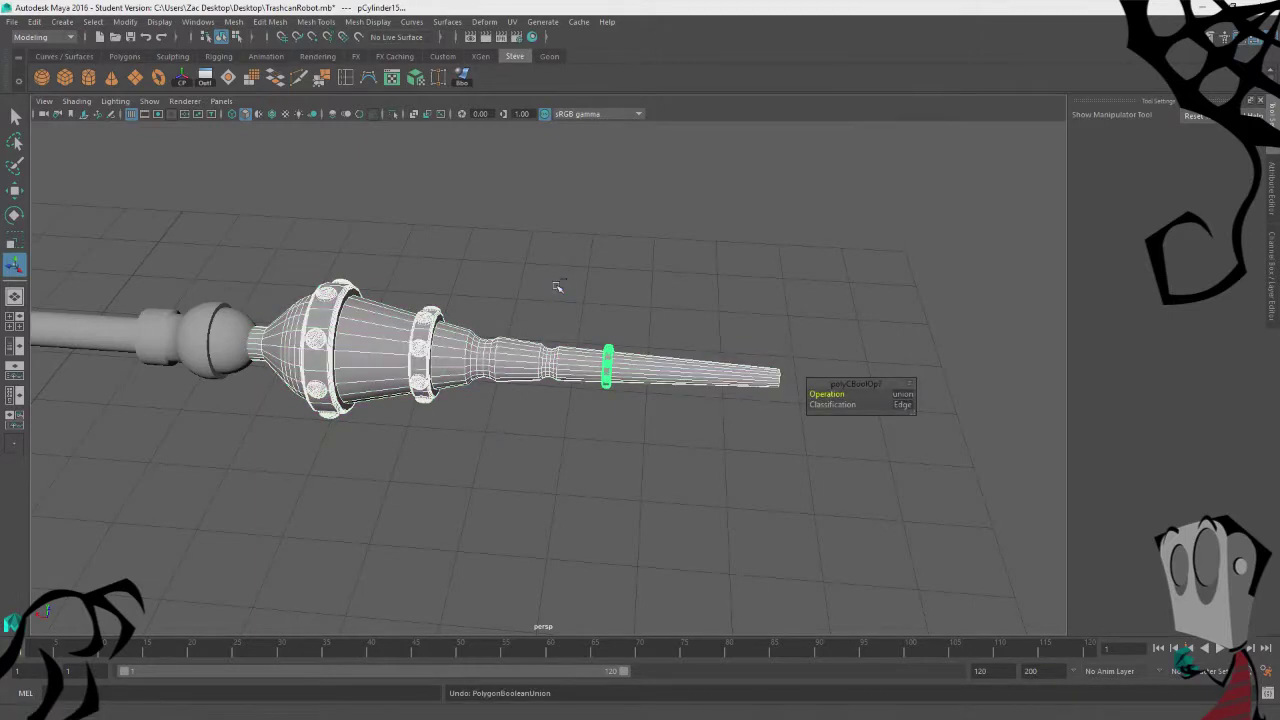
{"action": "key", "text": "ctrl+z"}
{"action": "key", "text": "ctrl+z"}
{"action": "left_click", "coordinate": [557, 286]}
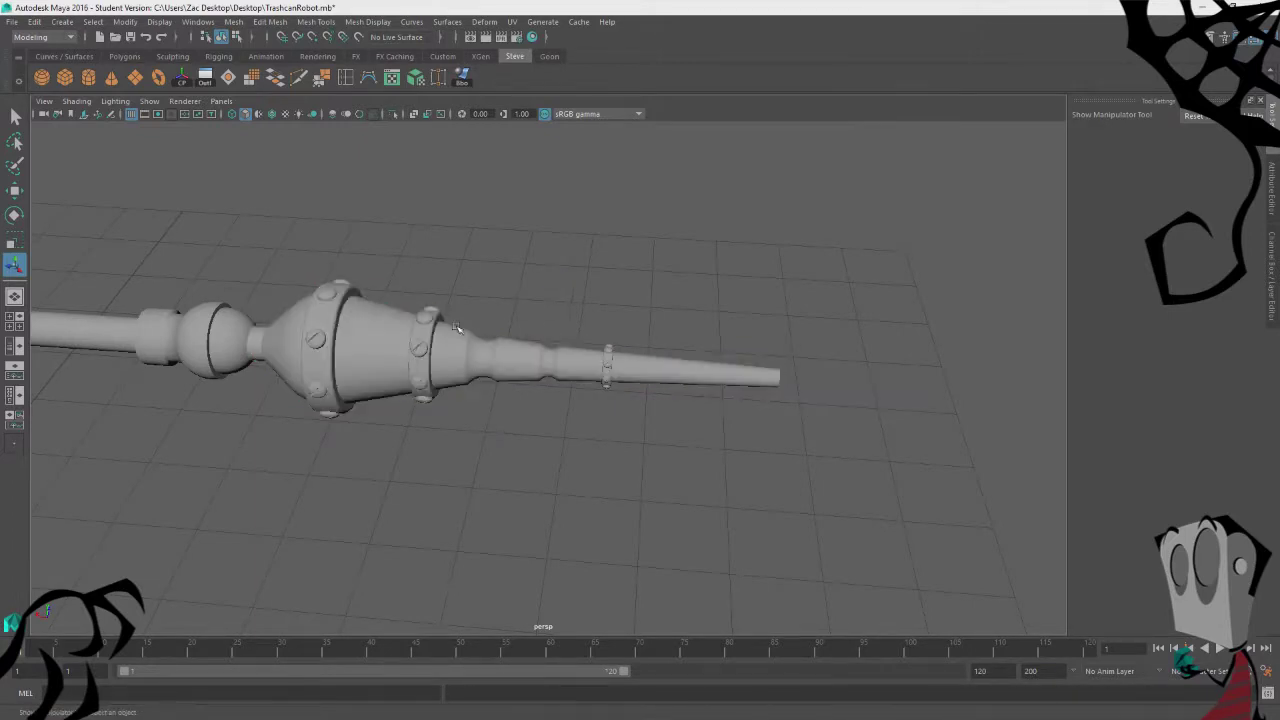
Step: Rotate the narrower screwed ring around the arm's long axis to shift the position of its screws
{"action": "left_click", "coordinate": [428, 318]}
{"action": "key", "text": "e"}
{"action": "left_click_drag", "start_coordinate": [425, 313], "coordinate": [418, 352]}
{"action": "left_click", "coordinate": [608, 354]}
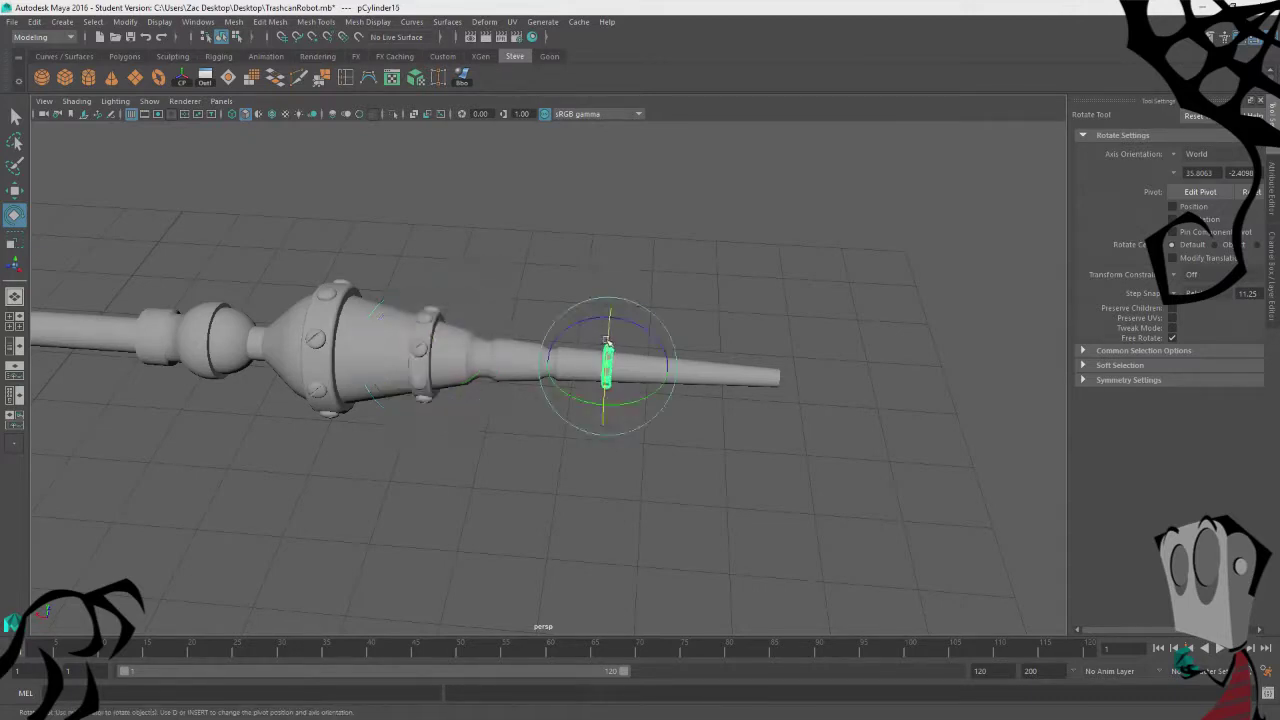
{"action": "left_click", "coordinate": [746, 291]}
{"action": "left_click_drag", "start_coordinate": [746, 291], "coordinate": [478, 416], "text": "alt"}
{"action": "left_click", "coordinate": [450, 343]}
{"action": "left_click_drag", "start_coordinate": [452, 345], "coordinate": [480, 374], "text": "alt"}
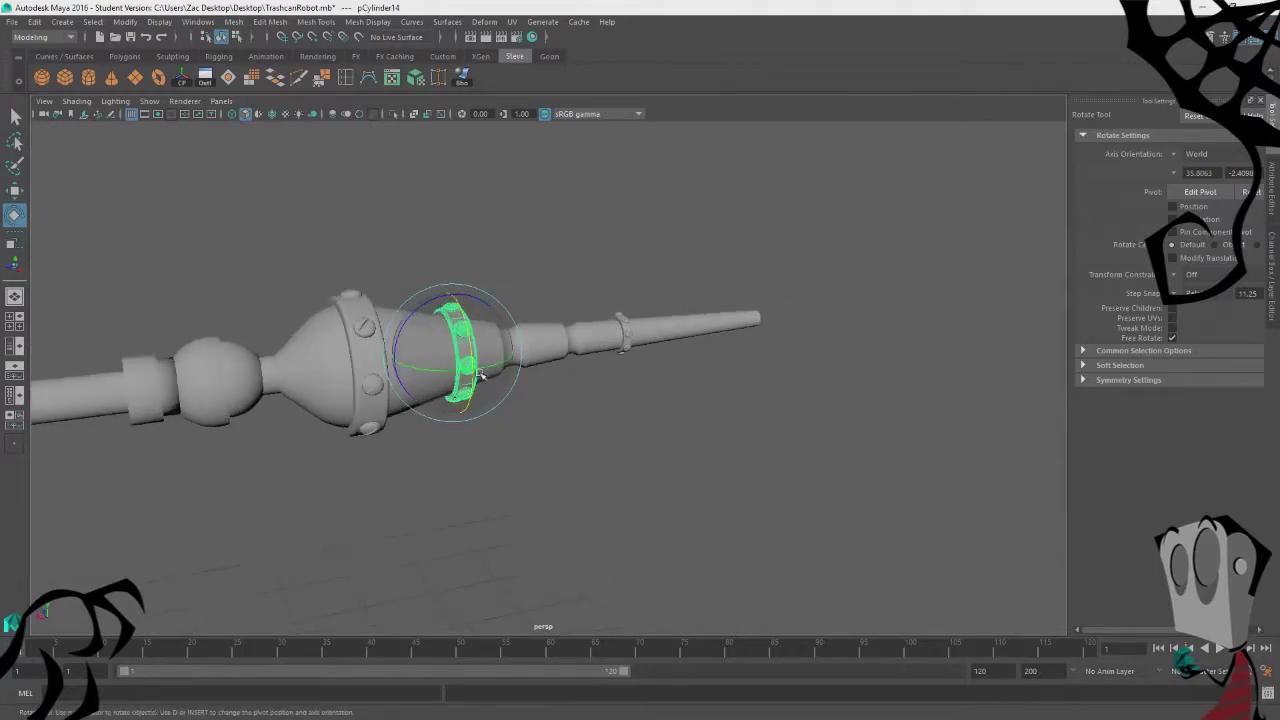
{"action": "left_click_drag", "start_coordinate": [463, 324], "coordinate": [468, 342]}
Step: Merge the rotated narrower ring into the arm's cone and barrel body with a Boolean Union
{"action": "left_click", "coordinate": [569, 289]}
{"action": "left_click_drag", "start_coordinate": [569, 289], "coordinate": [505, 296], "text": "alt"}
{"action": "left_click", "coordinate": [370, 328]}
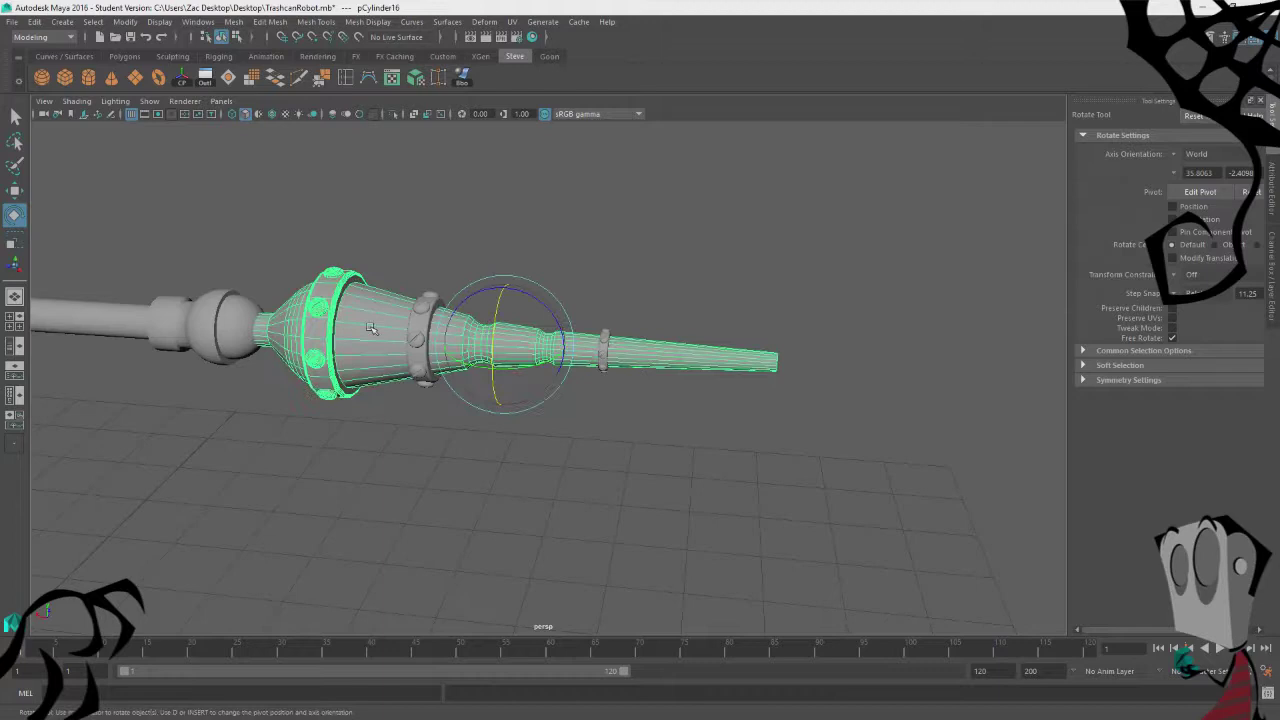
{"action": "left_click", "coordinate": [420, 342]}
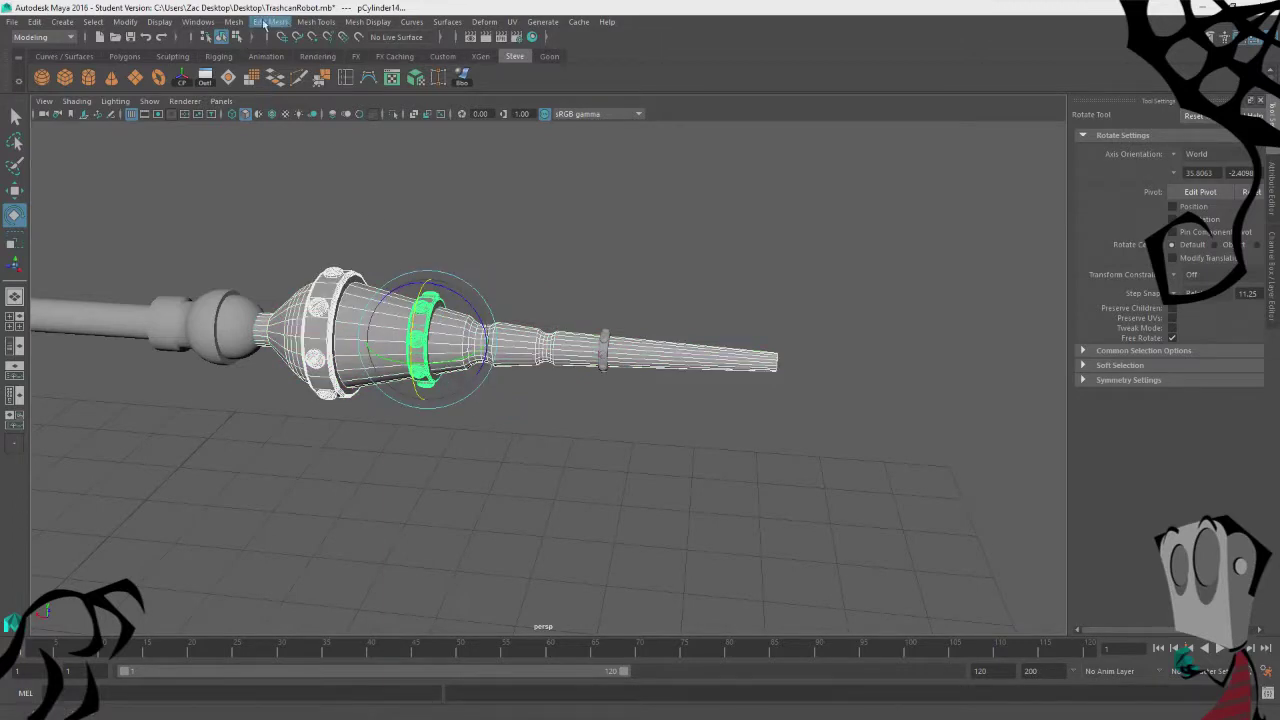
{"action": "left_click", "coordinate": [234, 21]}
{"action": "mouse_move", "coordinate": [258, 55]}
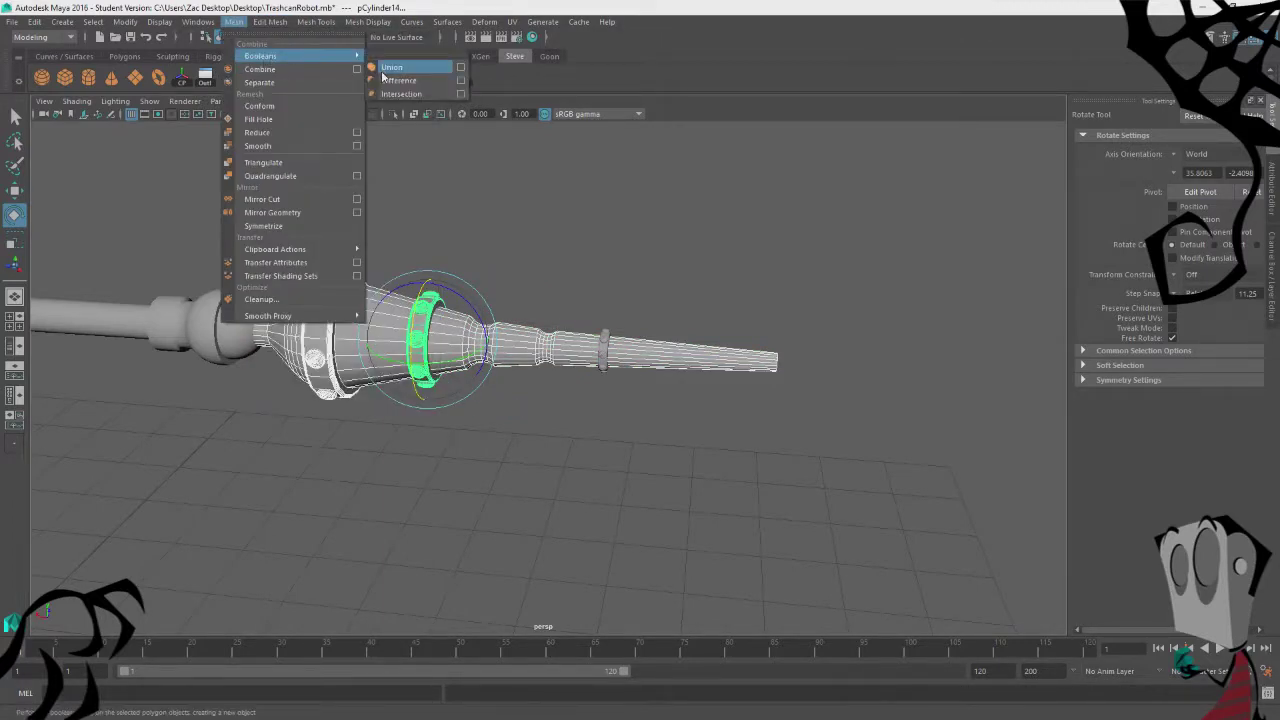
{"action": "left_click", "coordinate": [395, 60]}
Step: Merge the small barrel ring into the arm body with a Boolean Union and clear the selection
{"action": "left_click", "coordinate": [604, 350]}
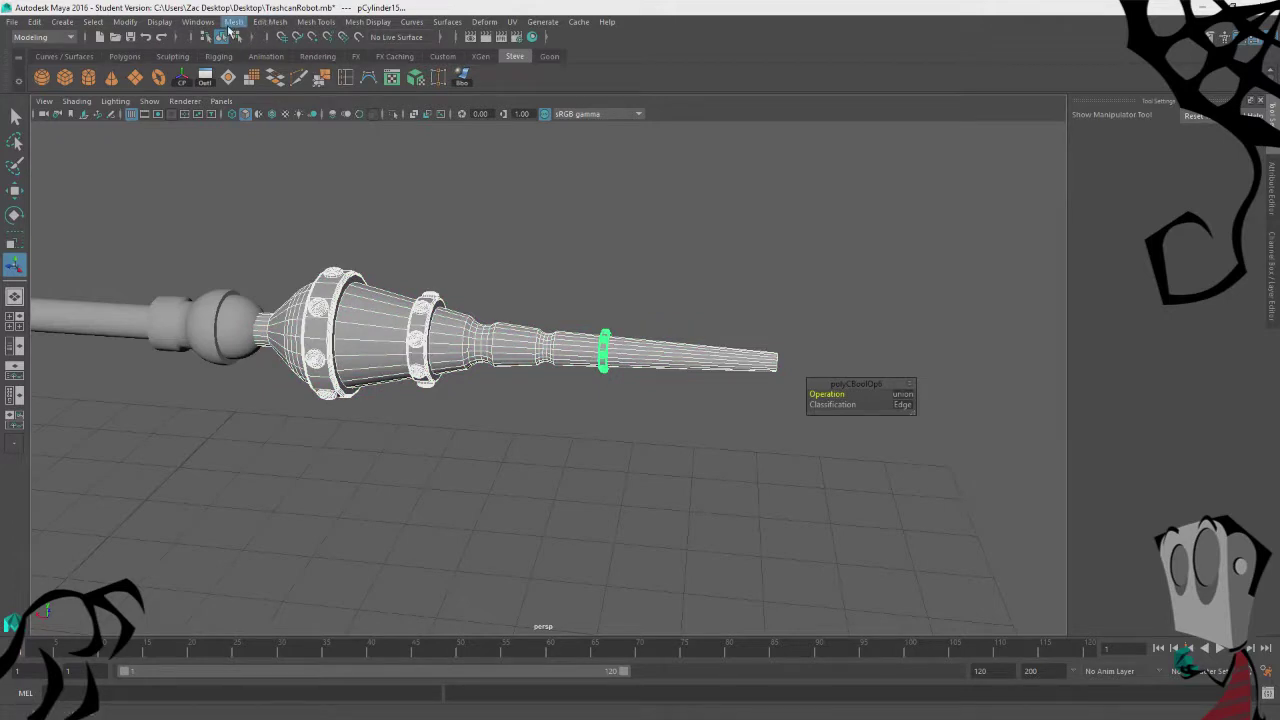
{"action": "left_click", "coordinate": [234, 21]}
{"action": "mouse_move", "coordinate": [290, 56]}
{"action": "left_click", "coordinate": [392, 67]}
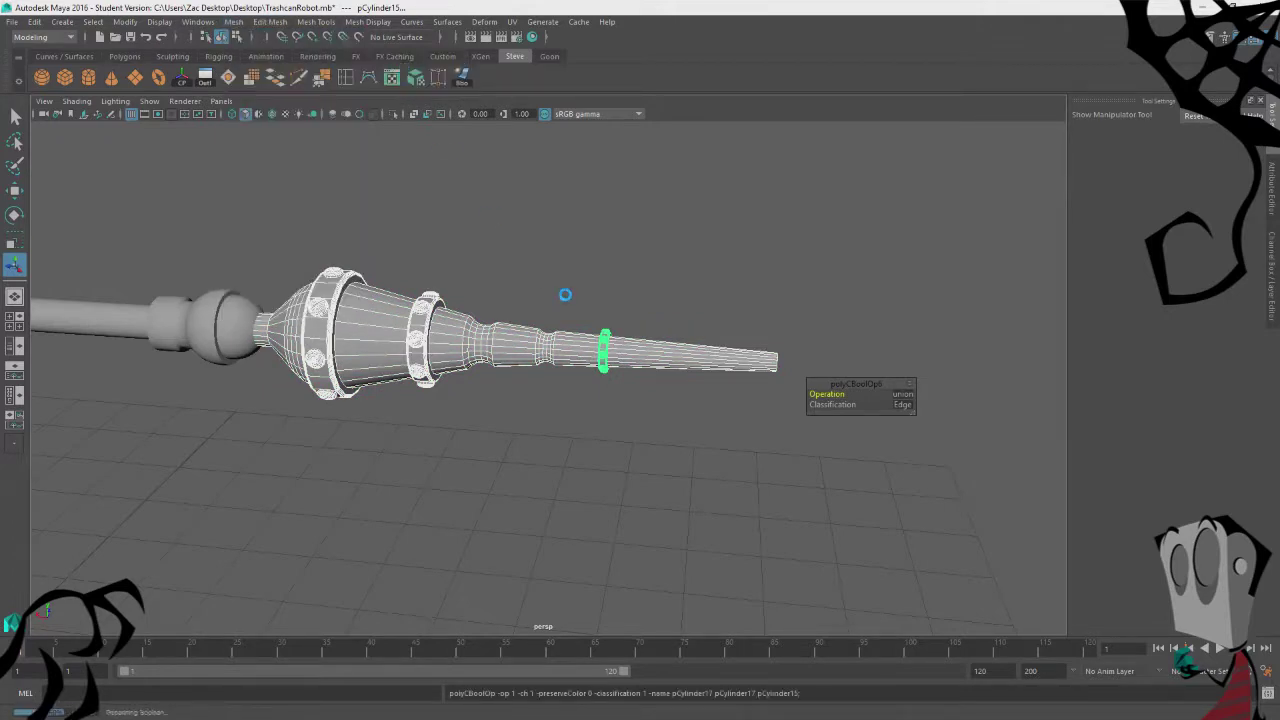
{"action": "left_click", "coordinate": [566, 296]}
Step: Examine the merged arm body beside the rest of the robot, then up close around its screwed rings
{"action": "left_click_drag", "start_coordinate": [444, 341], "coordinate": [640, 312], "text": "alt"}
{"action": "left_click", "coordinate": [590, 378]}
{"action": "left_click_drag", "start_coordinate": [480, 440], "coordinate": [420, 425], "text": "alt"}
{"action": "left_click", "coordinate": [600, 429]}
{"action": "left_click_drag", "start_coordinate": [600, 429], "coordinate": [668, 458], "text": "alt"}
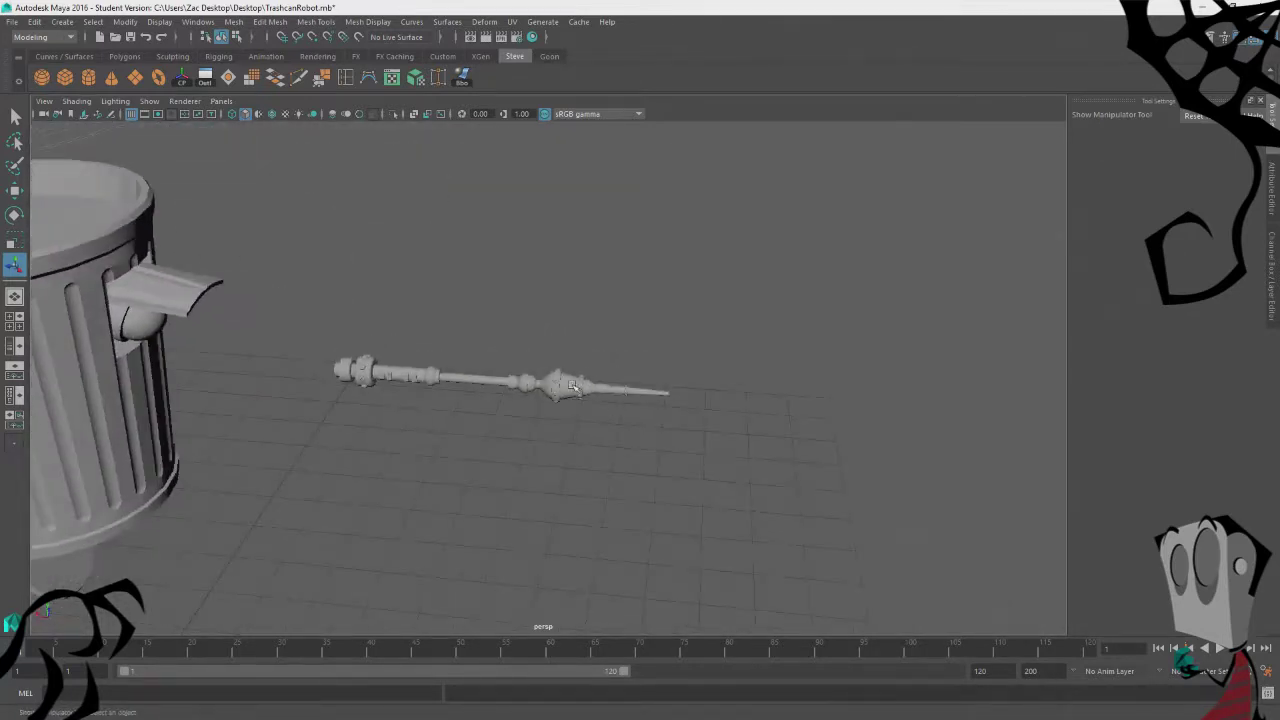
{"action": "left_click", "coordinate": [572, 390]}
{"action": "key", "text": "w"}
{"action": "key", "text": "f"}
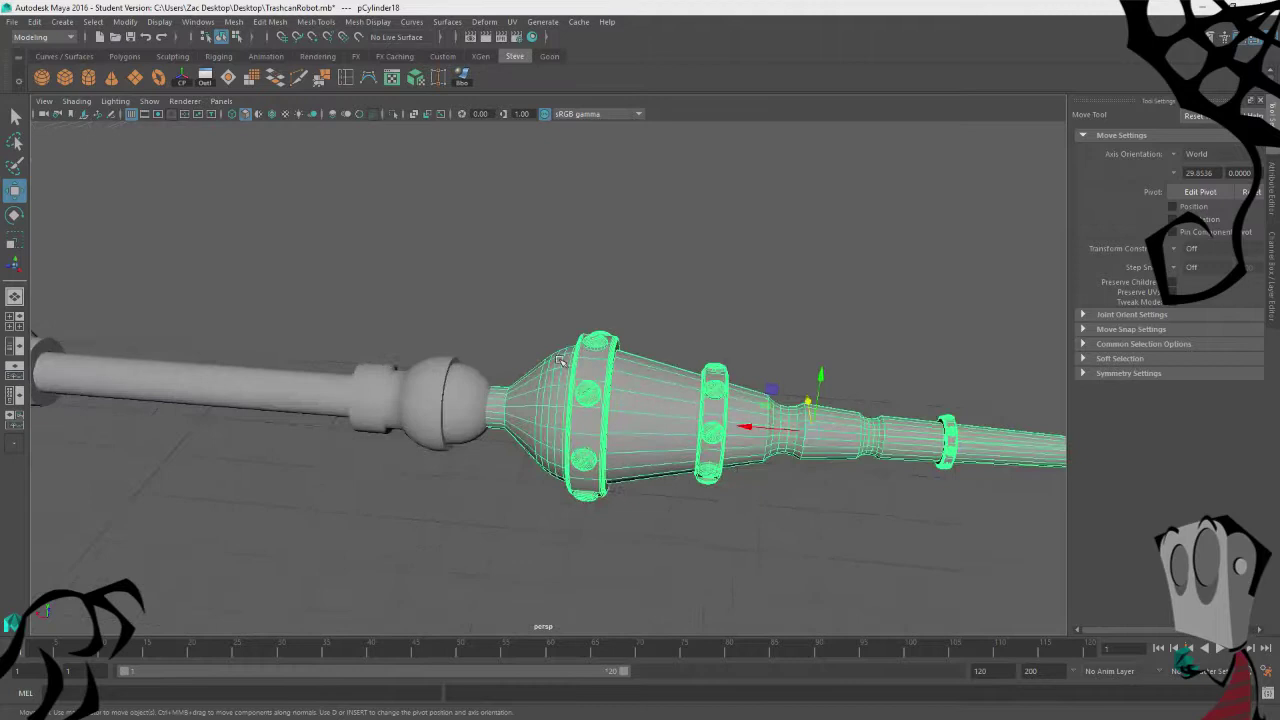
{"action": "scroll", "coordinate": [476, 410], "scroll_direction": "up", "scroll_amount": 2}
Step: Step back through the recent selection changes and inspect the merged cone and barrel body from both sides
{"action": "key", "text": "ctrl+z"}
{"action": "key", "text": "ctrl+z"}
{"action": "key", "text": "ctrl+z"}
{"action": "key", "text": "ctrl+z"}
{"action": "key", "text": "ctrl+z"}
{"action": "key", "text": "ctrl+z"}
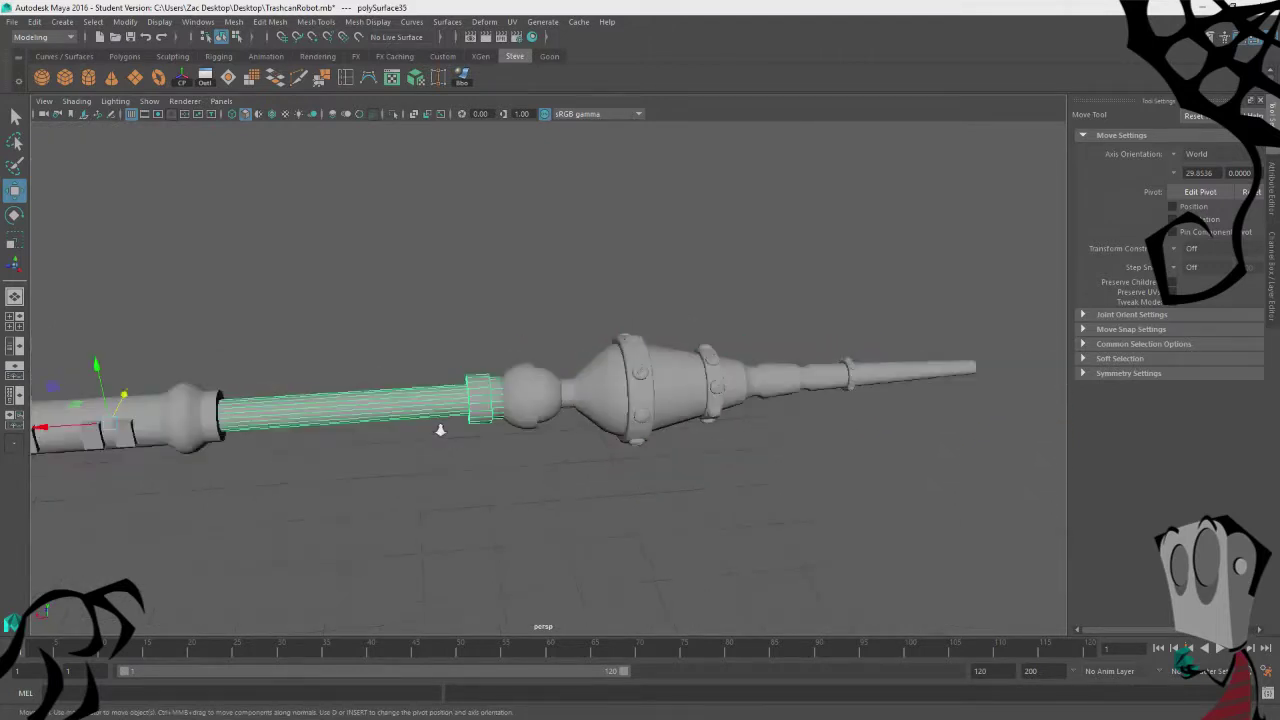
{"action": "left_click_drag", "start_coordinate": [407, 455], "coordinate": [301, 434], "text": "alt"}
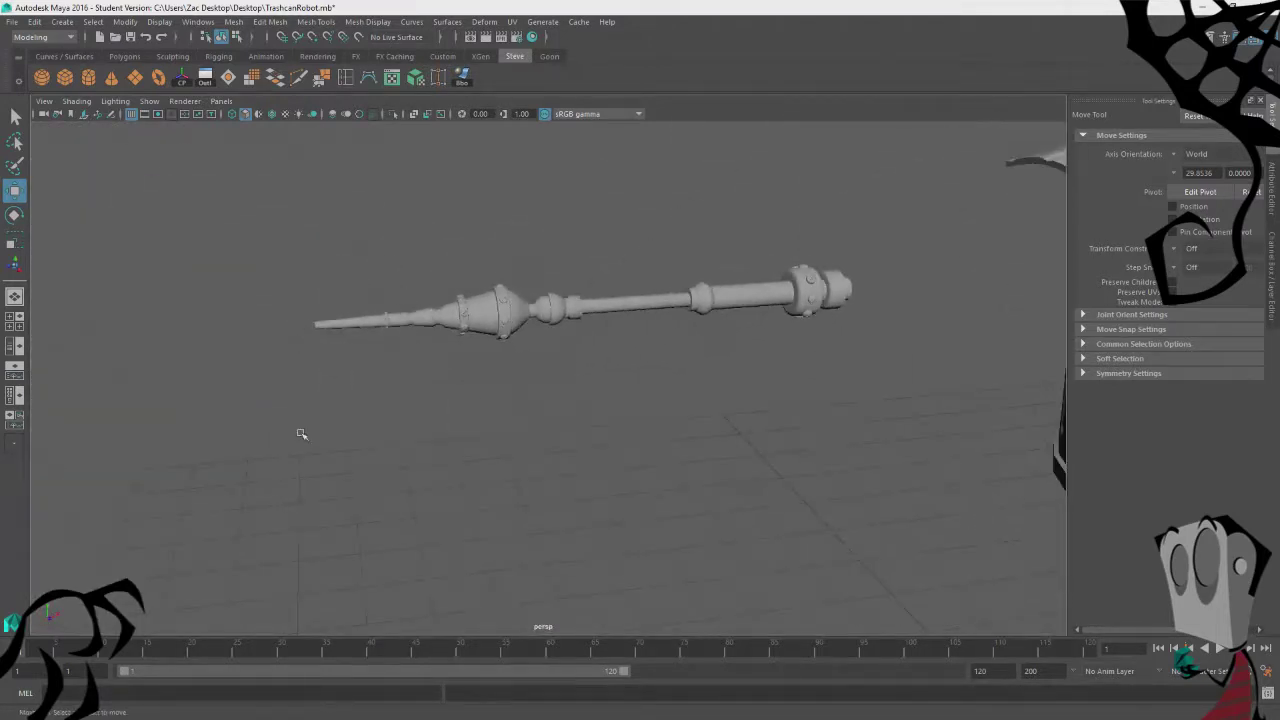
{"action": "key", "text": "ctrl+z"}
{"action": "key", "text": "ctrl+z"}
{"action": "key", "text": "ctrl+z"}
{"action": "key", "text": "ctrl+z"}
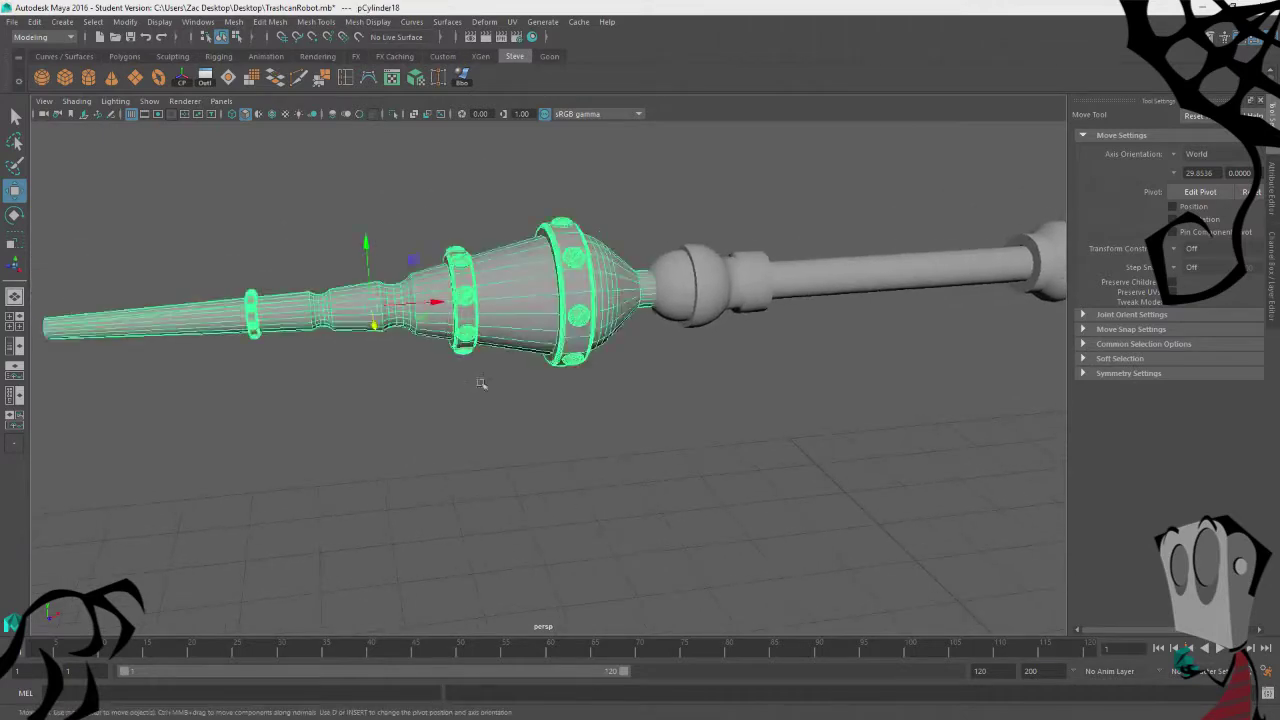
{"action": "left_click_drag", "start_coordinate": [474, 456], "coordinate": [515, 425], "text": "alt"}
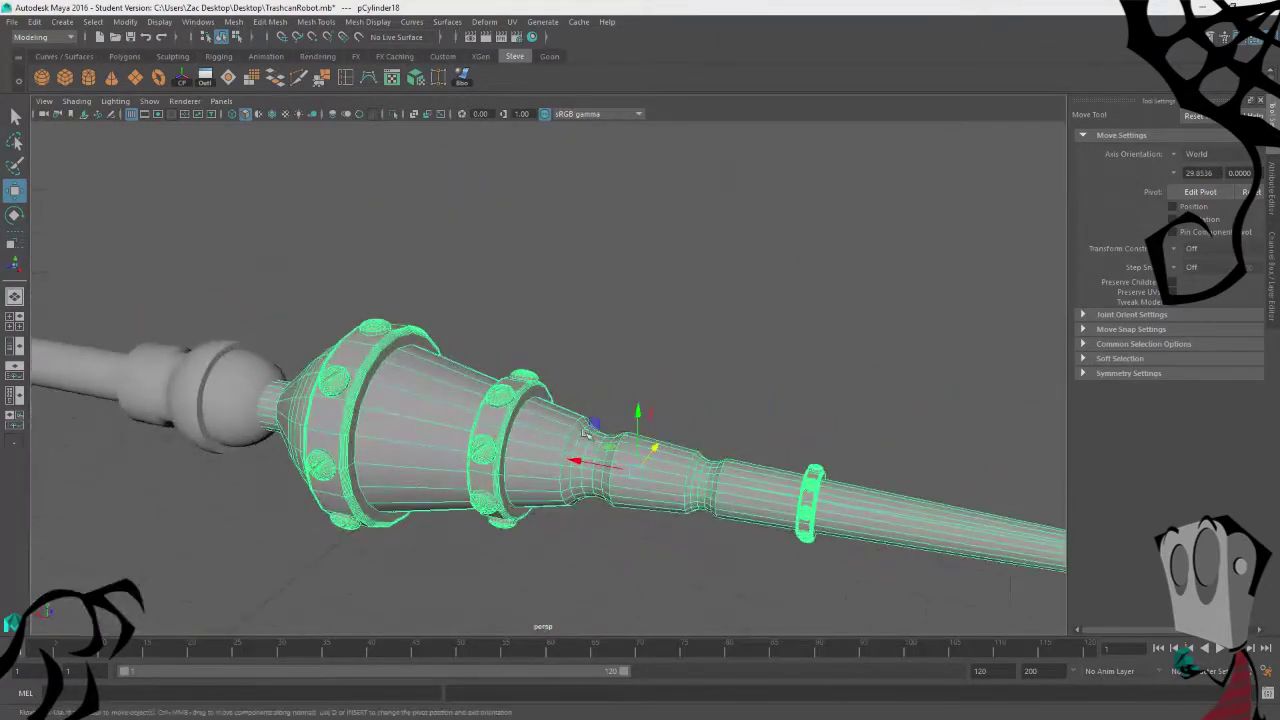
{"action": "scroll", "coordinate": [388, 421], "scroll_direction": "up", "scroll_amount": 5}
{"action": "left_click_drag", "start_coordinate": [389, 421], "coordinate": [462, 500], "text": "alt"}
{"action": "scroll", "coordinate": [590, 440], "scroll_direction": "down", "scroll_amount": 5}
{"action": "key", "text": "ctrl+z"}
{"action": "key", "text": "ctrl+z"}
{"action": "key", "text": "ctrl+z"}
{"action": "key", "text": "ctrl+z"}
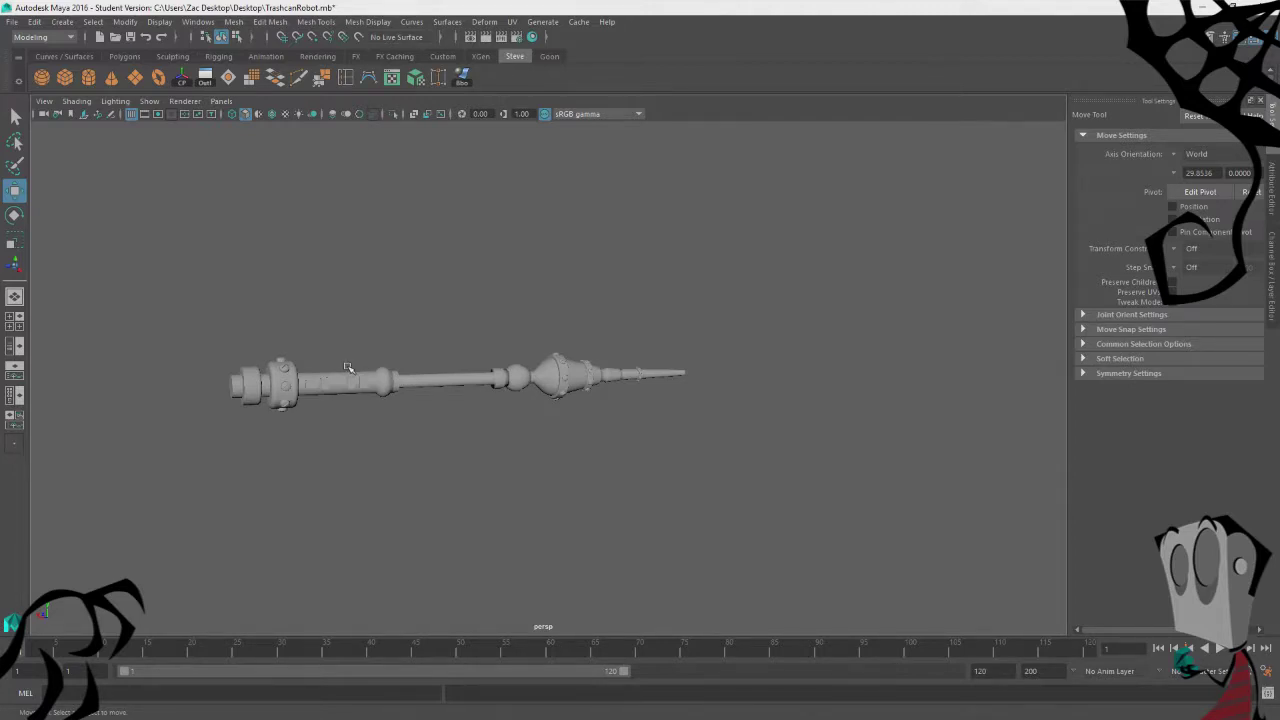
Step: Inspect the joints between the coned body, the thin shaft and the arm's base segment
{"action": "scroll", "coordinate": [340, 354], "scroll_direction": "up", "scroll_amount": 3}
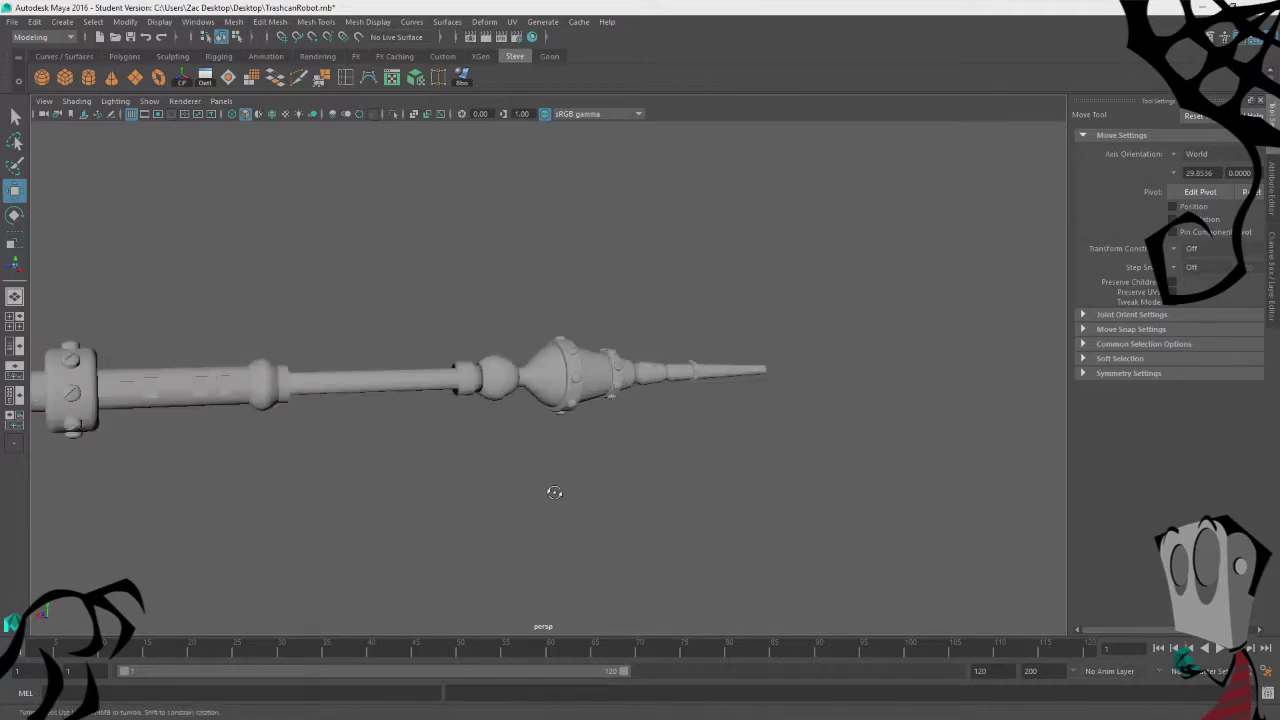
{"action": "left_click_drag", "start_coordinate": [554, 491], "coordinate": [460, 518], "text": "alt"}
{"action": "left_click", "coordinate": [505, 405]}
{"action": "scroll", "coordinate": [402, 482], "scroll_direction": "up", "scroll_amount": 1}
{"action": "scroll", "coordinate": [402, 482], "scroll_direction": "up", "scroll_amount": 3}
{"action": "middle_click_drag", "start_coordinate": [356, 493], "coordinate": [570, 478], "text": "alt"}
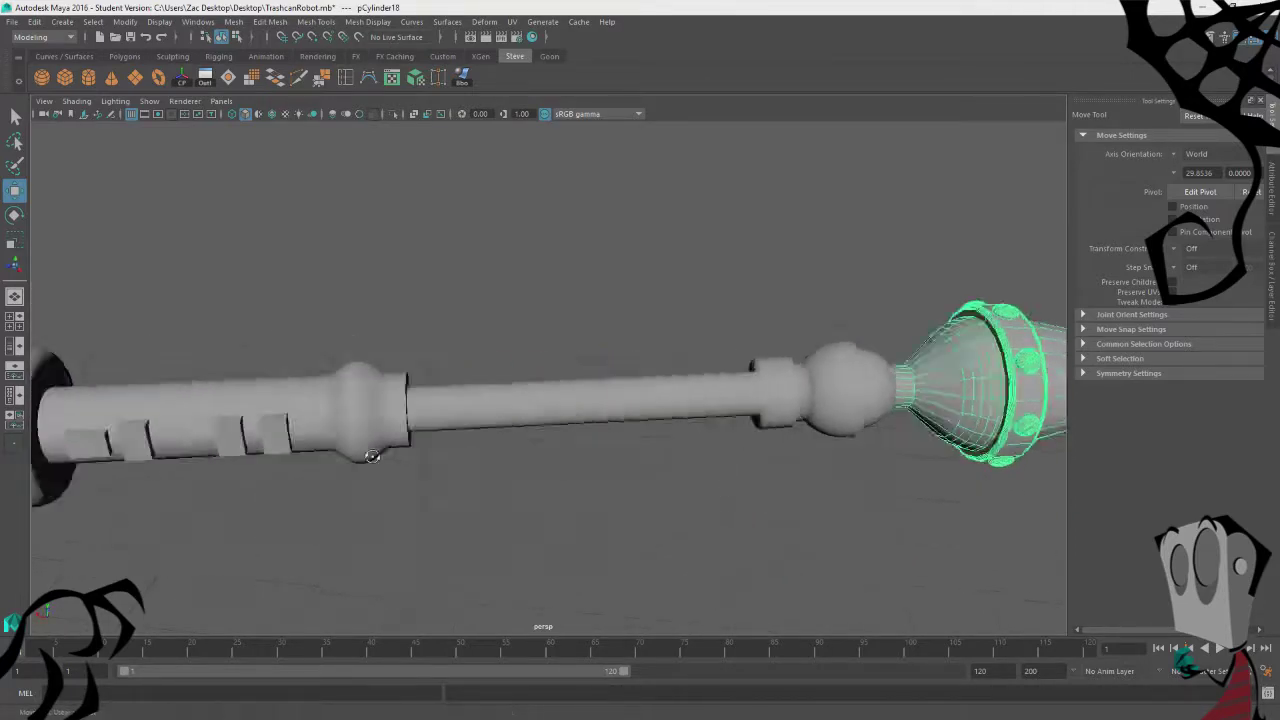
{"action": "left_click", "coordinate": [443, 460]}
{"action": "left_click_drag", "start_coordinate": [369, 454], "coordinate": [399, 532], "text": "alt"}
{"action": "scroll", "coordinate": [443, 475], "scroll_direction": "down", "scroll_amount": 3}
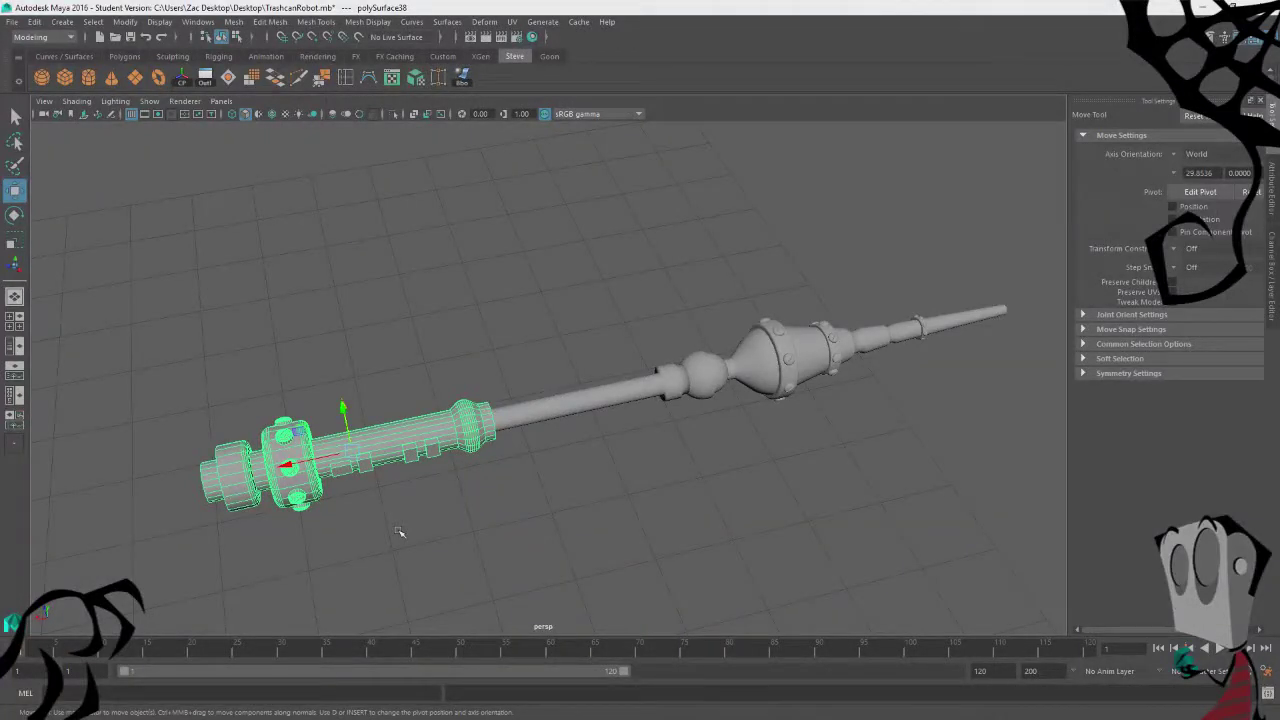
{"action": "left_click_drag", "start_coordinate": [530, 488], "coordinate": [506, 457], "text": "alt"}
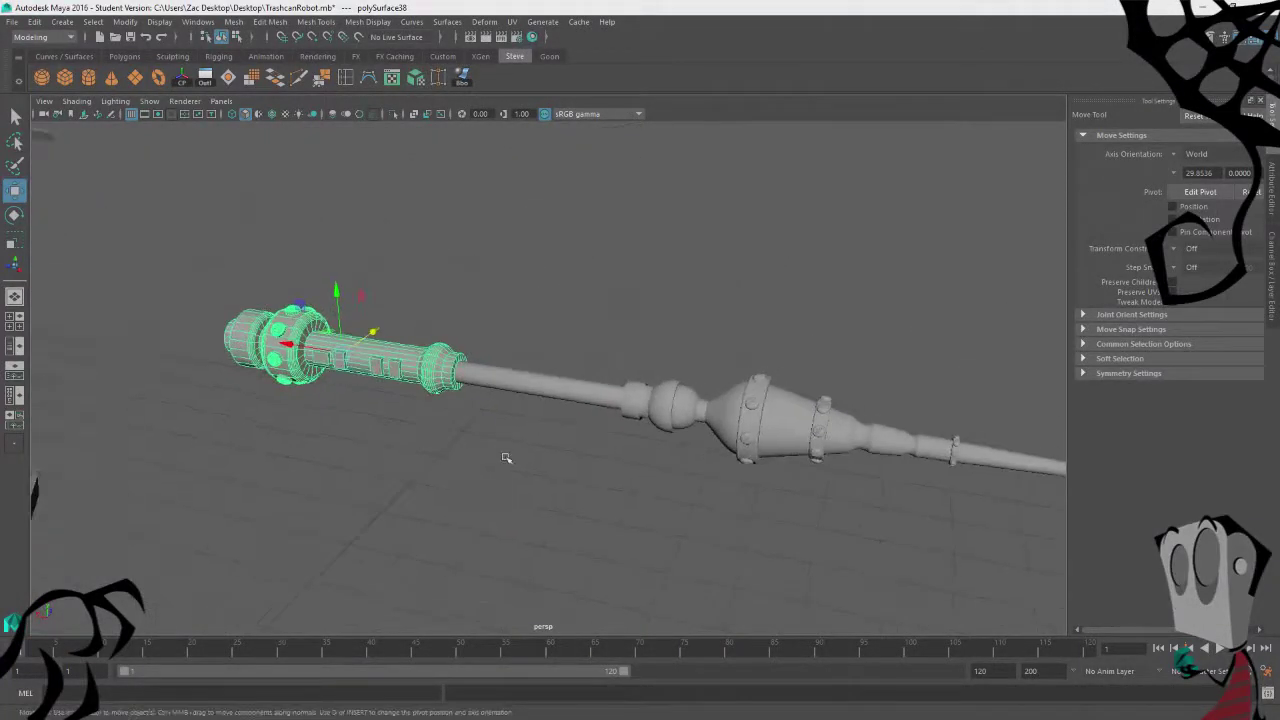
Step: Check the arm's separate pieces by selecting the coned body, ball joint and thin shaft in turn
{"action": "left_click", "coordinate": [598, 398]}
{"action": "middle_click_drag", "start_coordinate": [600, 577], "coordinate": [374, 534], "text": "alt"}
{"action": "left_click_drag", "start_coordinate": [374, 534], "coordinate": [500, 464], "text": "alt"}
{"action": "left_click", "coordinate": [449, 240]}
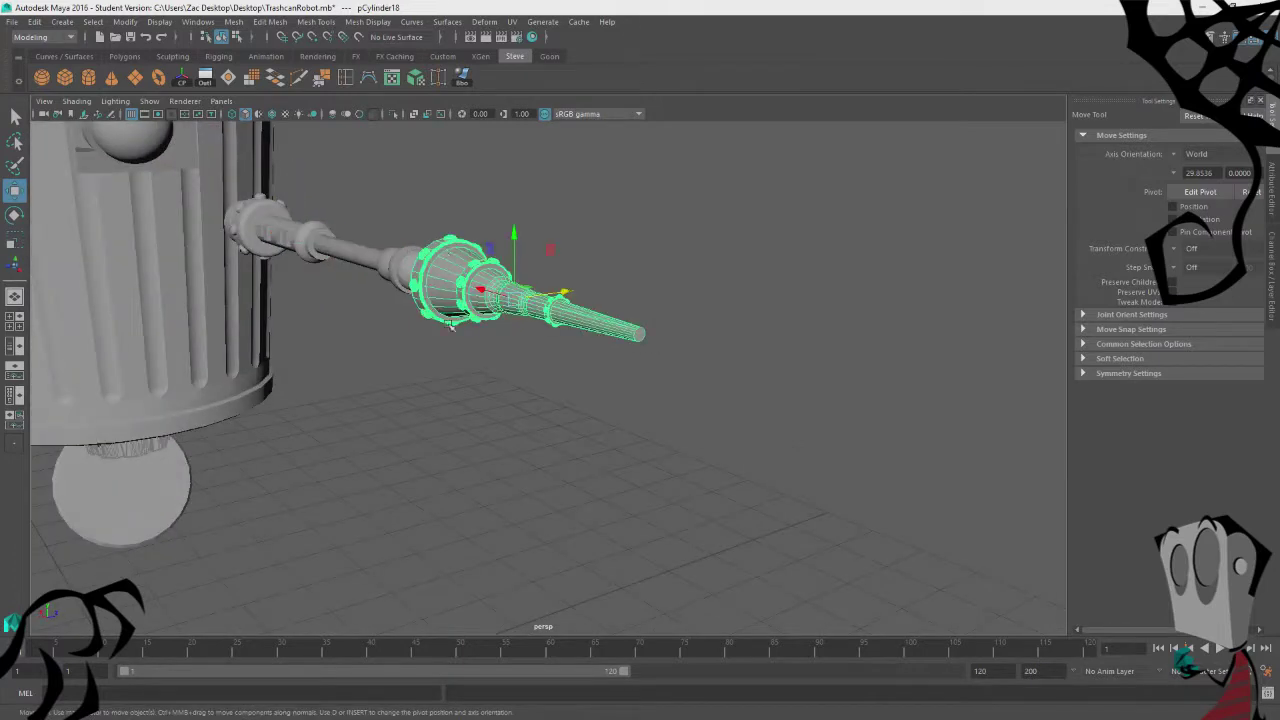
{"action": "left_click_drag", "start_coordinate": [450, 326], "coordinate": [466, 474], "text": "alt"}
{"action": "left_click", "coordinate": [432, 307]}
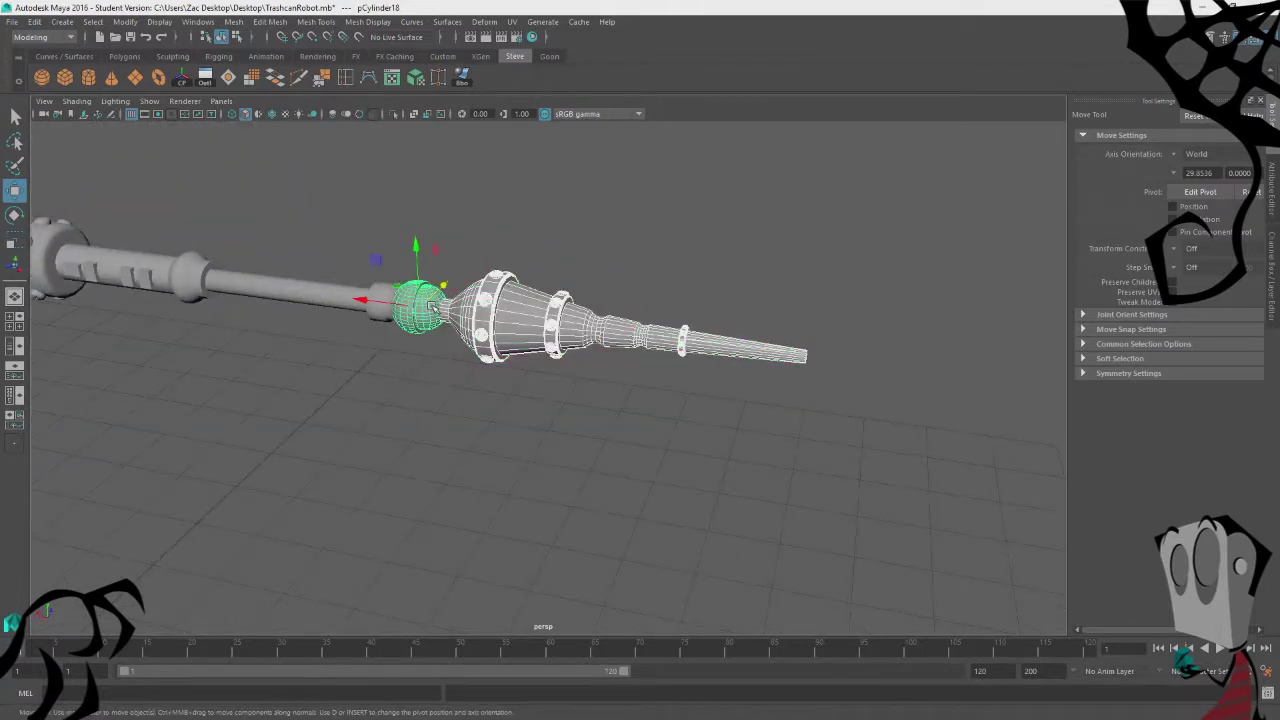
{"action": "left_click", "coordinate": [448, 191]}
{"action": "left_click_drag", "start_coordinate": [459, 295], "coordinate": [655, 380], "text": "alt"}
{"action": "left_click", "coordinate": [612, 344]}
{"action": "left_click", "coordinate": [411, 349]}
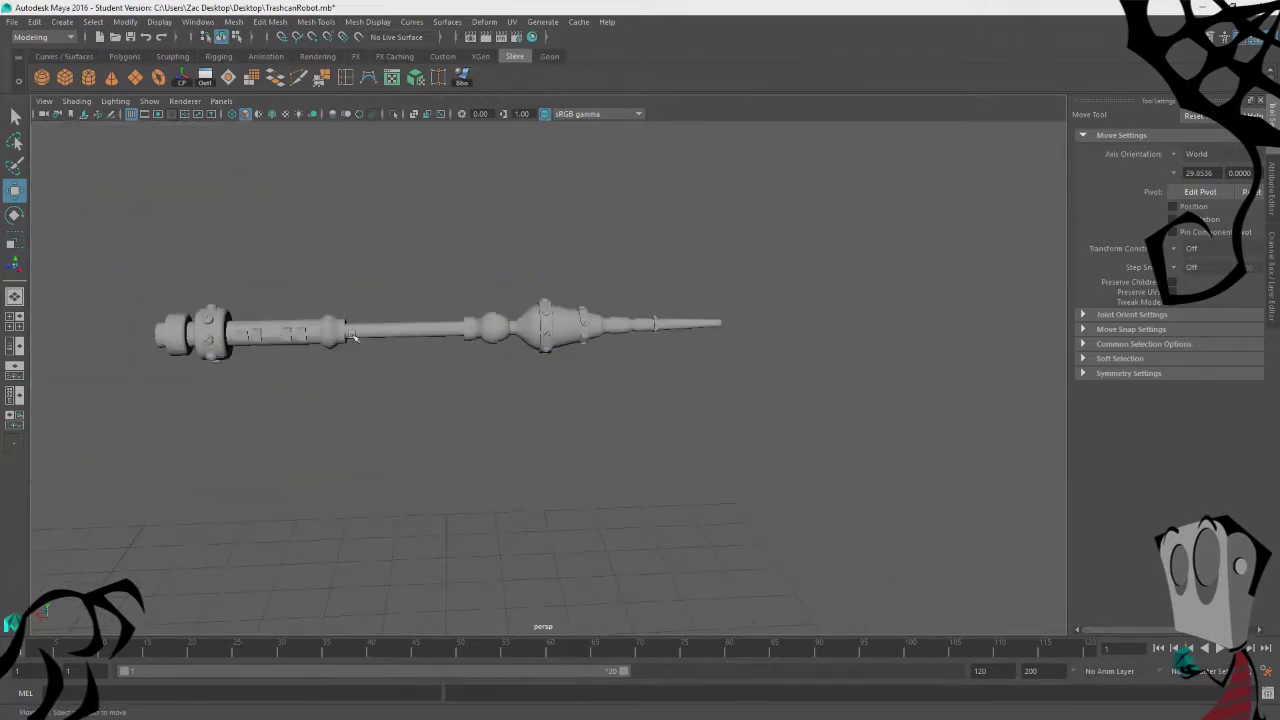
{"action": "left_click", "coordinate": [351, 331]}
{"action": "middle_click_drag", "start_coordinate": [165, 367], "coordinate": [496, 396], "text": "alt"}
{"action": "left_click_drag", "start_coordinate": [495, 396], "coordinate": [625, 406], "text": "alt"}
{"action": "left_click_drag", "start_coordinate": [735, 401], "coordinate": [713, 423], "text": "alt"}
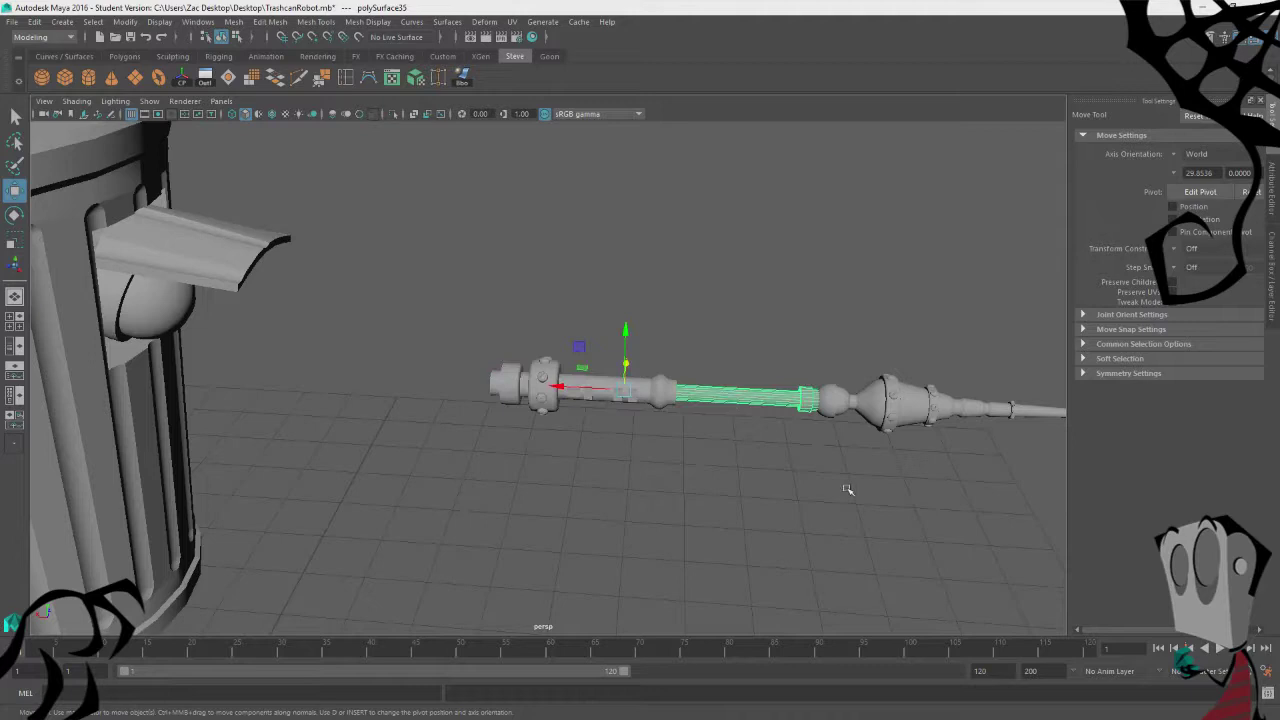
{"action": "middle_click_drag", "start_coordinate": [848, 490], "coordinate": [724, 496], "text": "alt"}
{"action": "left_click", "coordinate": [685, 421]}
{"action": "middle_click_drag", "start_coordinate": [884, 529], "coordinate": [737, 523], "text": "alt"}
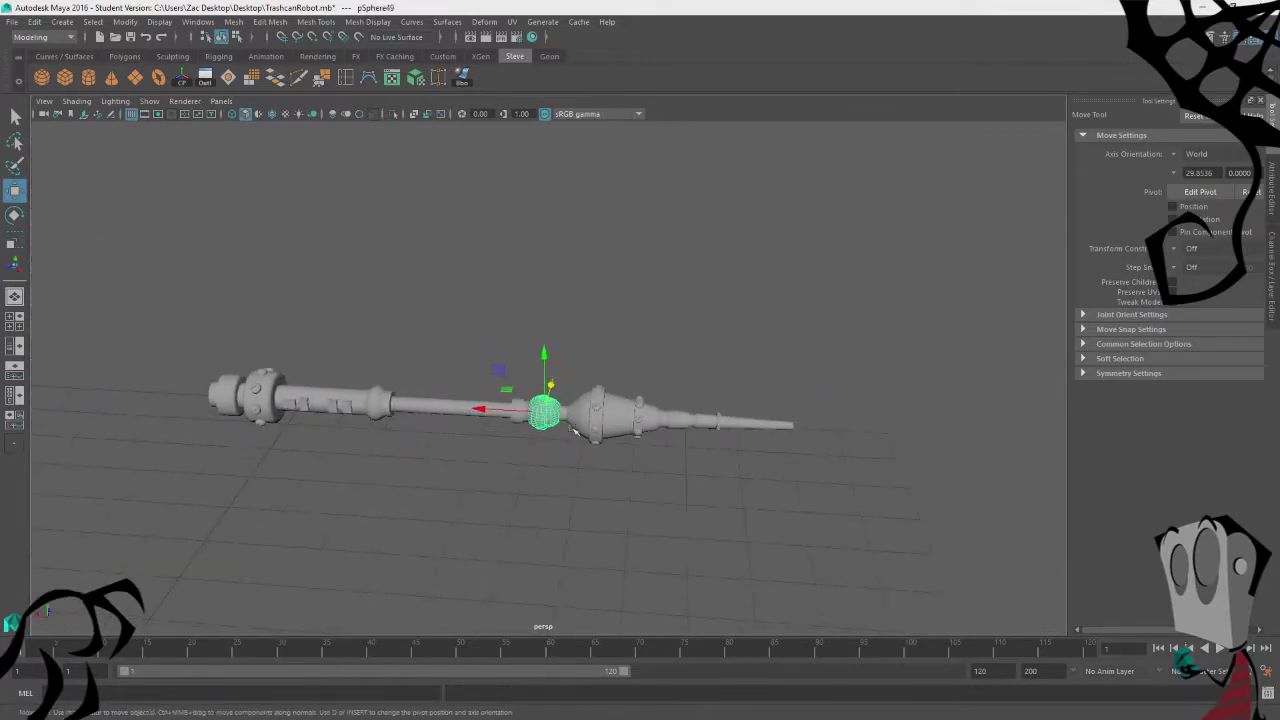
{"action": "left_click", "coordinate": [786, 427]}
{"action": "scroll", "coordinate": [786, 427], "scroll_direction": "up", "scroll_amount": 4}
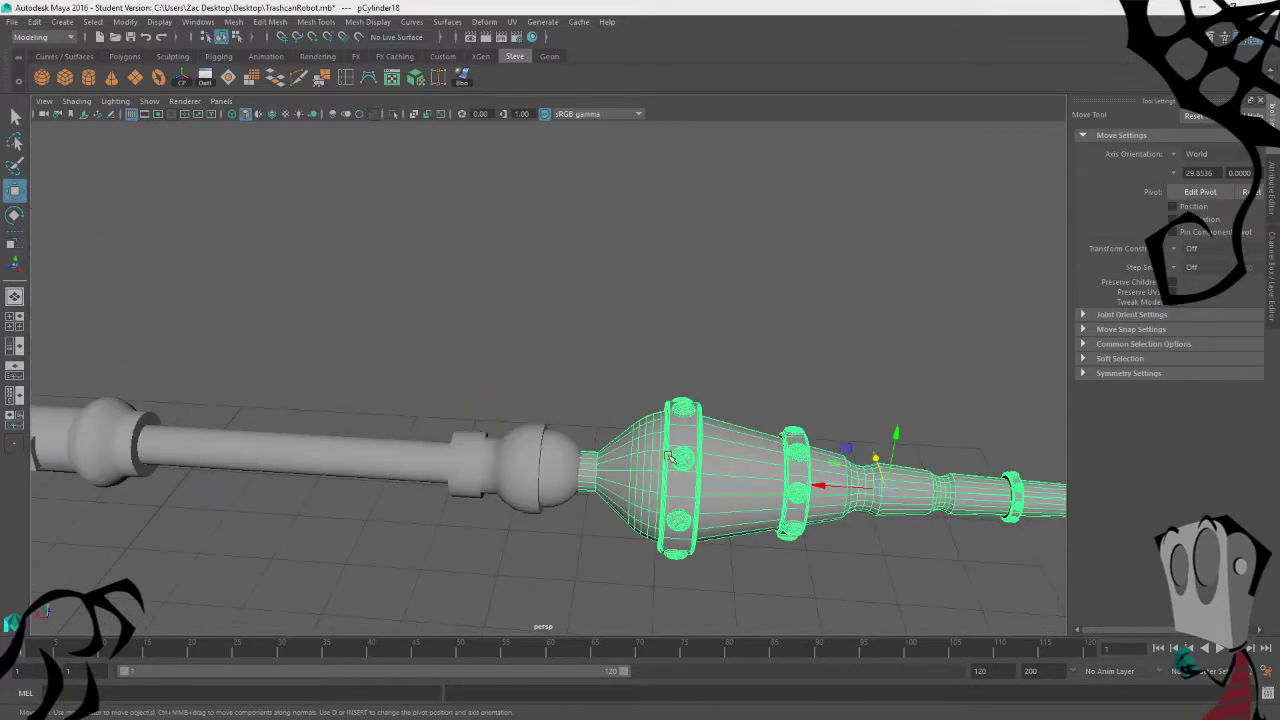
{"action": "scroll", "coordinate": [849, 514], "scroll_direction": "down", "scroll_amount": 6}
{"action": "left_click_drag", "start_coordinate": [511, 386], "coordinate": [513, 385]}
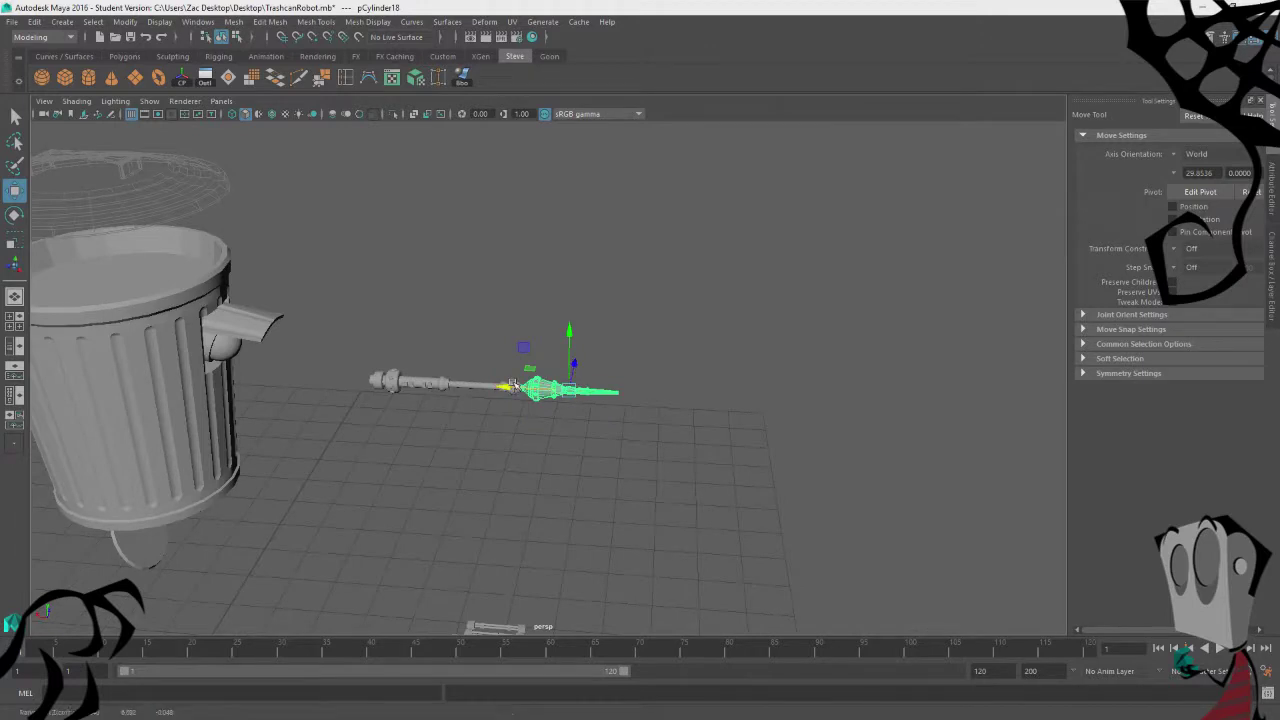
Step: Duplicate the ball-joint sphere, move the copy to the arm's tapered tip and scale it down to a small end knob
{"action": "scroll", "coordinate": [516, 386], "scroll_direction": "up", "scroll_amount": 6}
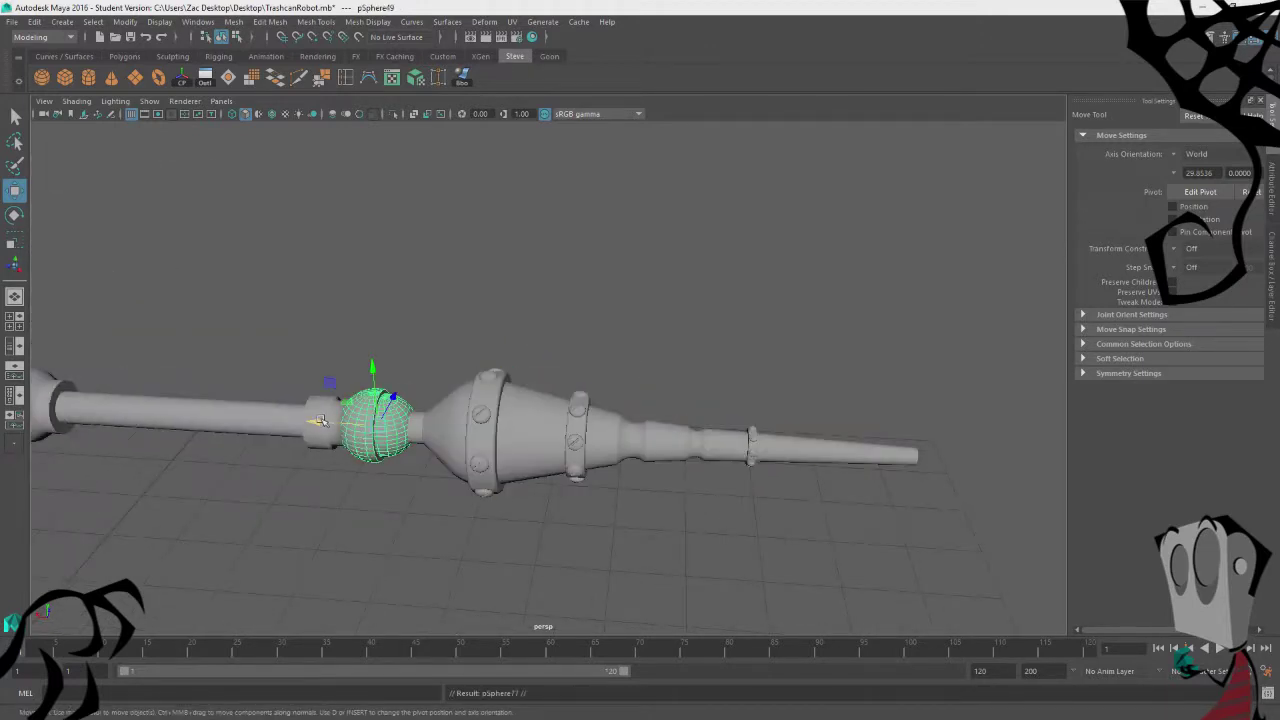
{"action": "left_click_drag", "start_coordinate": [317, 423], "coordinate": [885, 484]}
{"action": "key", "text": "r"}
{"action": "left_click_drag", "start_coordinate": [953, 460], "coordinate": [937, 461]}
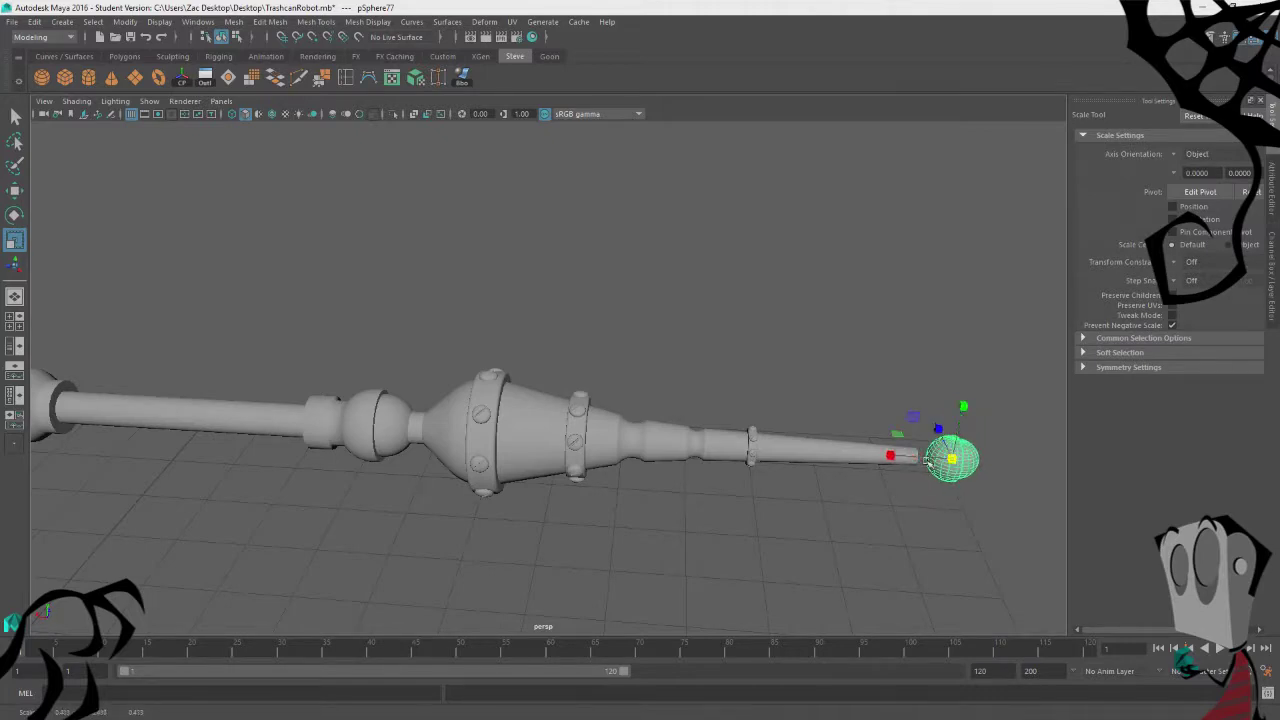
{"action": "key", "text": "w"}
{"action": "key", "text": "r"}
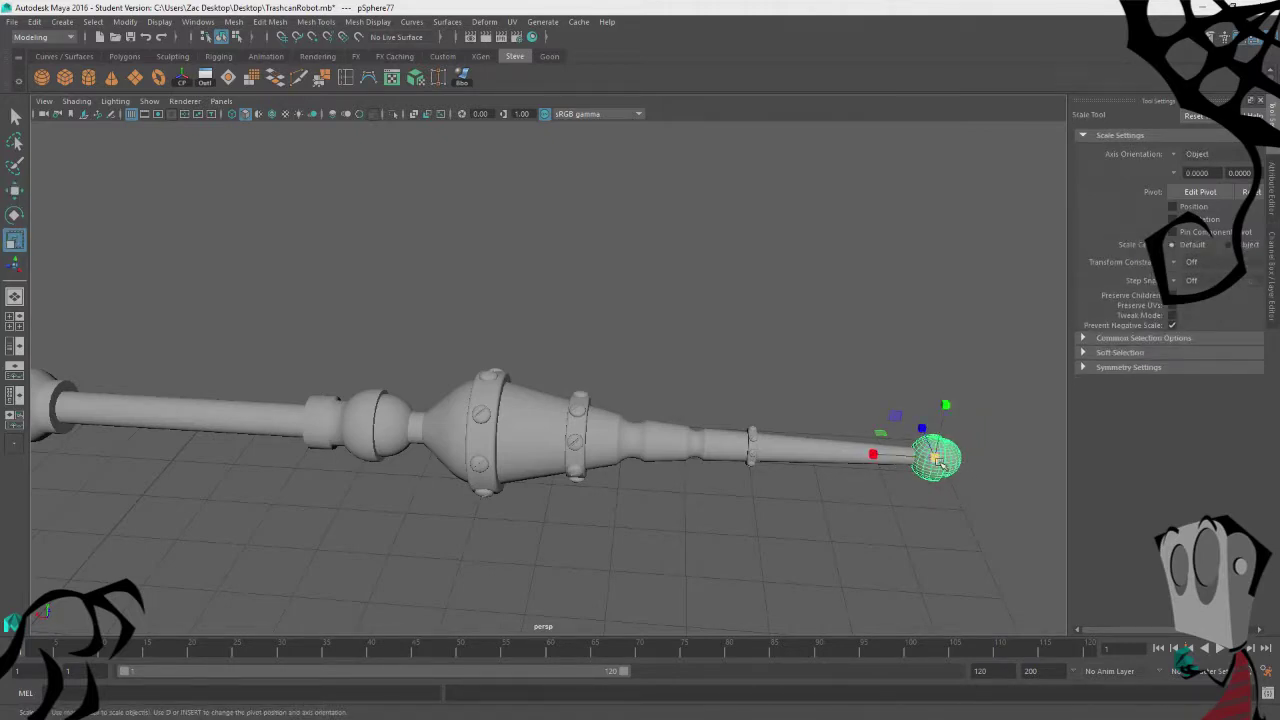
{"action": "left_click_drag", "start_coordinate": [940, 461], "coordinate": [966, 487]}
{"action": "key", "text": "w"}
{"action": "left_click", "coordinate": [943, 477]}
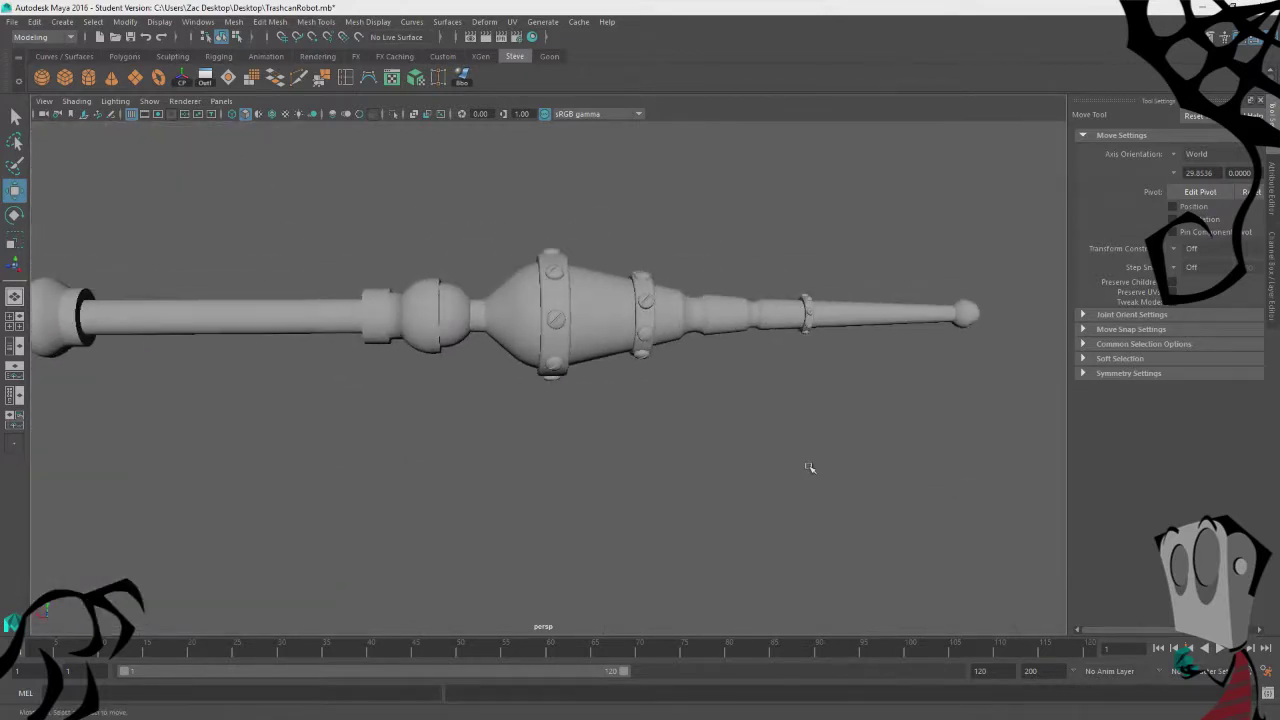
Step: Examine the arm beside the trashcan, selecting its base segment and its thin shaft to check which pieces are separate
{"action": "middle_click_drag", "start_coordinate": [430, 405], "coordinate": [780, 460], "text": "alt"}
{"action": "scroll", "coordinate": [376, 448], "scroll_direction": "down", "scroll_amount": 5}
{"action": "scroll", "coordinate": [410, 478], "scroll_direction": "down", "scroll_amount": 5}
{"action": "left_click_drag", "start_coordinate": [397, 486], "coordinate": [333, 461], "text": "alt"}
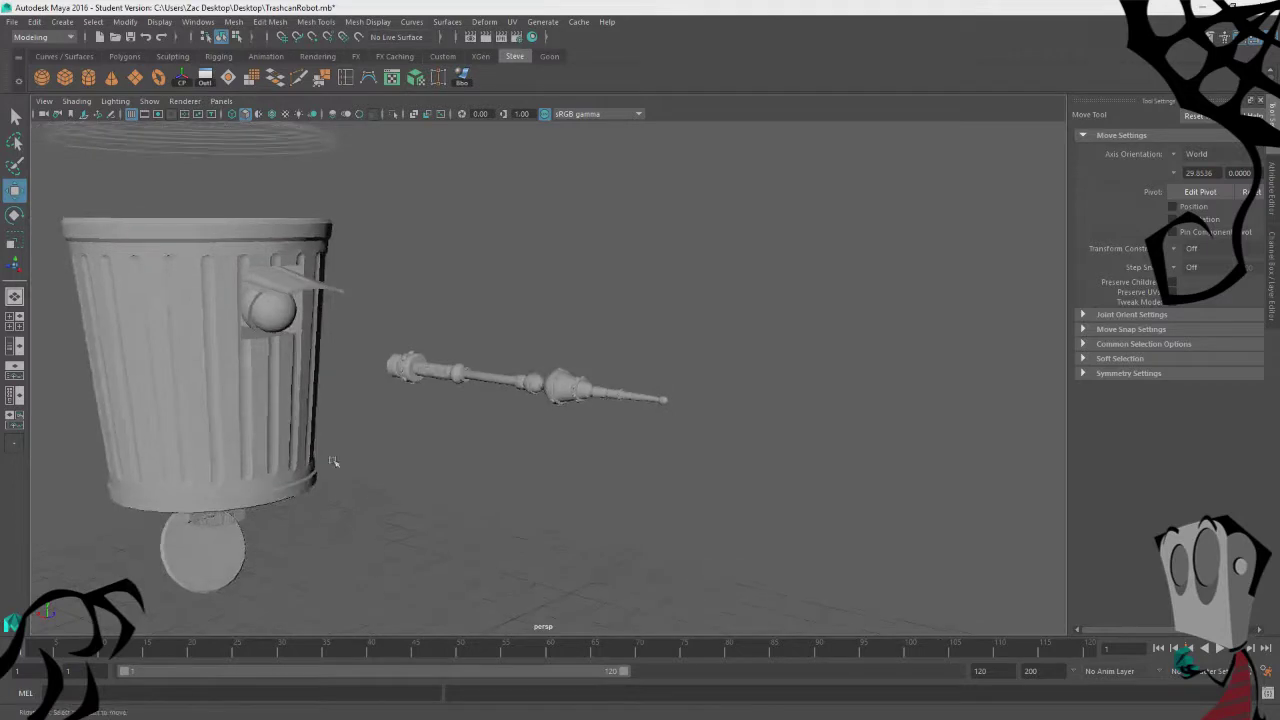
{"action": "left_click", "coordinate": [426, 379]}
{"action": "scroll", "coordinate": [440, 430], "scroll_direction": "up", "scroll_amount": 5}
{"action": "mouse_move", "coordinate": [420, 434]}
{"action": "left_mouse_down", "text": "alt"}
{"action": "mouse_move", "coordinate": [460, 443]}
{"action": "mouse_move", "coordinate": [425, 437]}
{"action": "left_mouse_up", "text": "alt"}
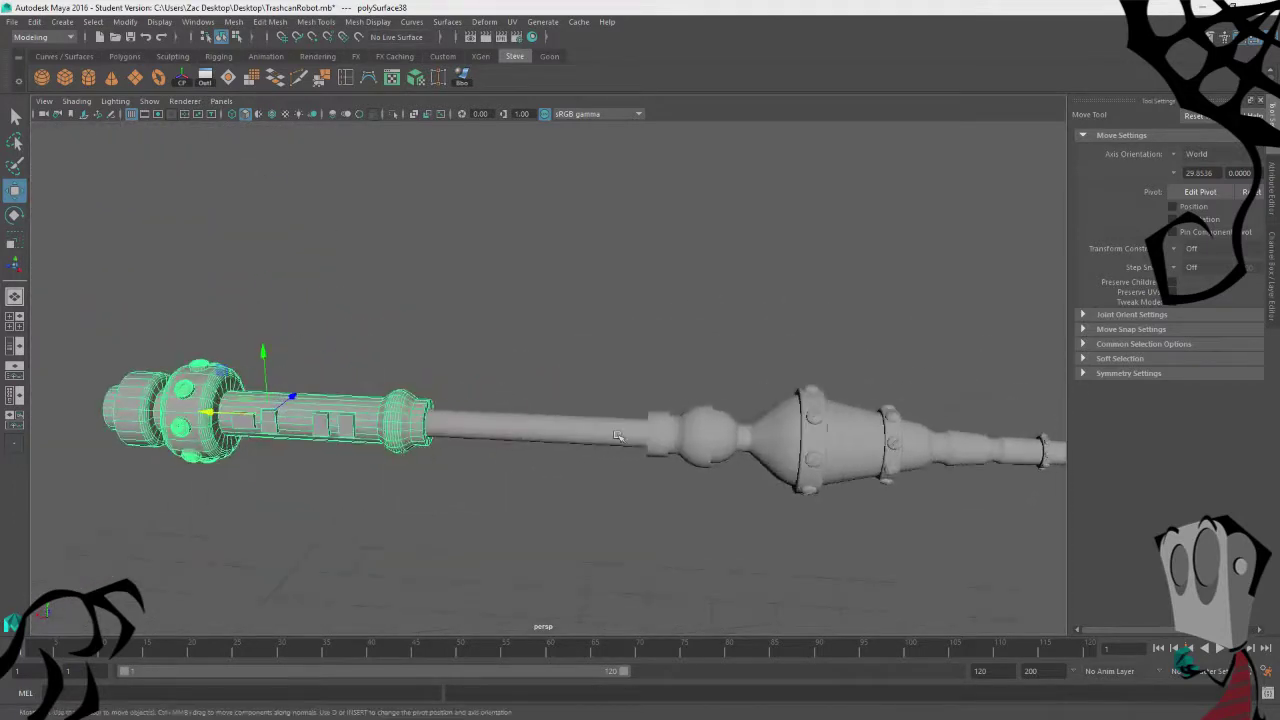
{"action": "left_click", "coordinate": [617, 436]}
{"action": "middle_click_drag", "start_coordinate": [763, 530], "coordinate": [594, 496], "text": "alt"}
Step: Separate the sphere of the arm's middle ball joint into its individual shells
{"action": "left_click", "coordinate": [557, 386]}
{"action": "right_click_drag", "start_coordinate": [551, 382], "coordinate": [549, 373]}
{"action": "scroll", "coordinate": [543, 380], "scroll_direction": "up", "scroll_amount": 3}
{"action": "double_click", "coordinate": [531, 392]}
{"action": "left_click_drag", "start_coordinate": [599, 328], "coordinate": [595, 250], "text": "alt"}
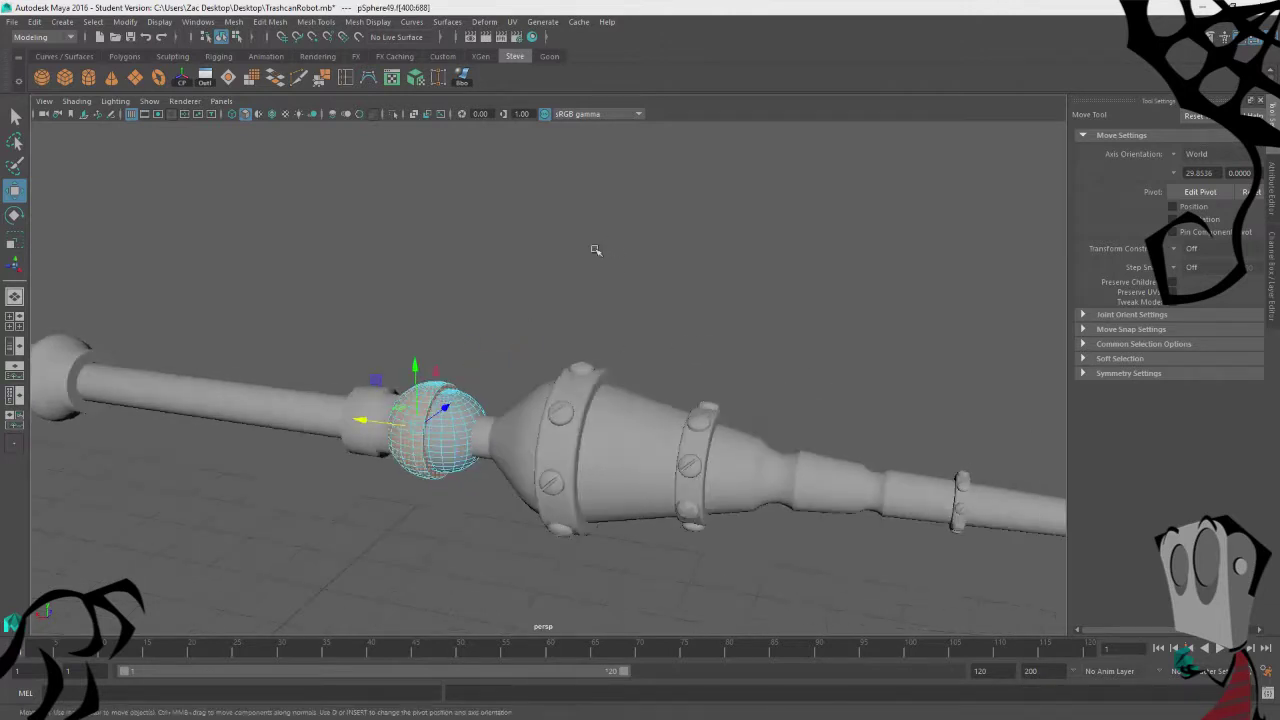
{"action": "left_click", "coordinate": [252, 24]}
{"action": "mouse_move", "coordinate": [238, 24]}
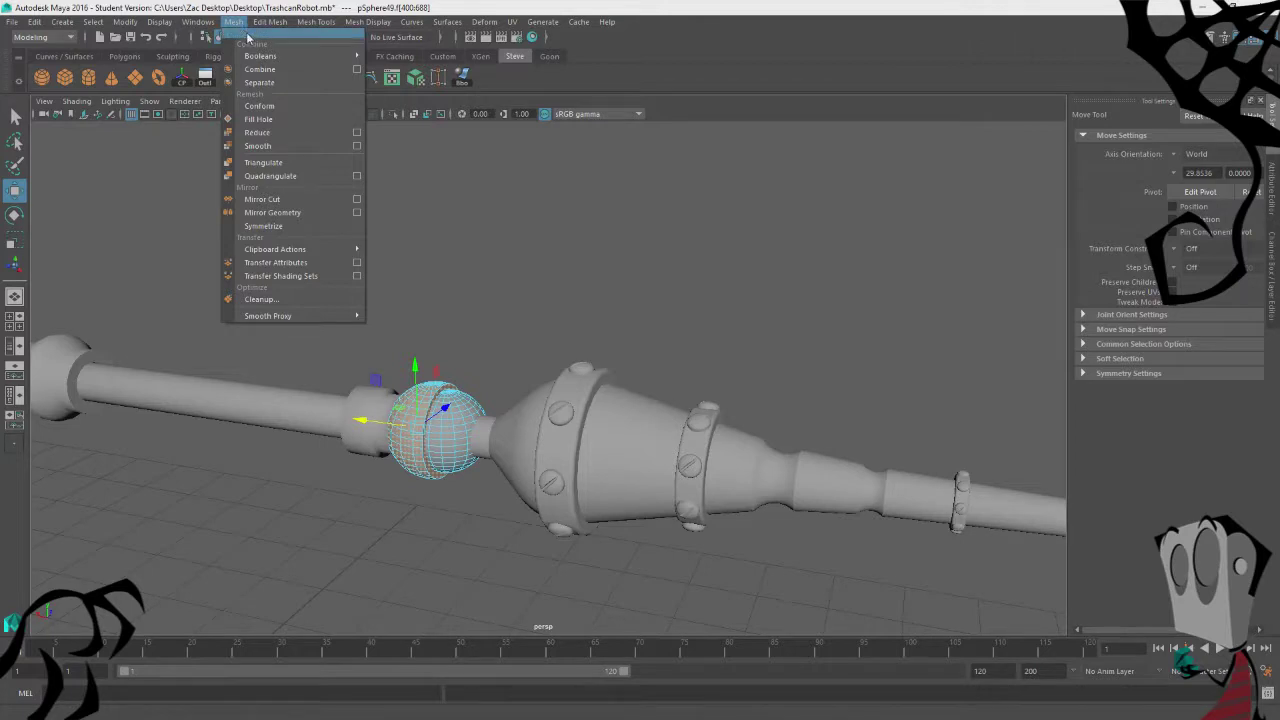
{"action": "left_click", "coordinate": [276, 87]}
{"action": "left_click", "coordinate": [419, 318]}
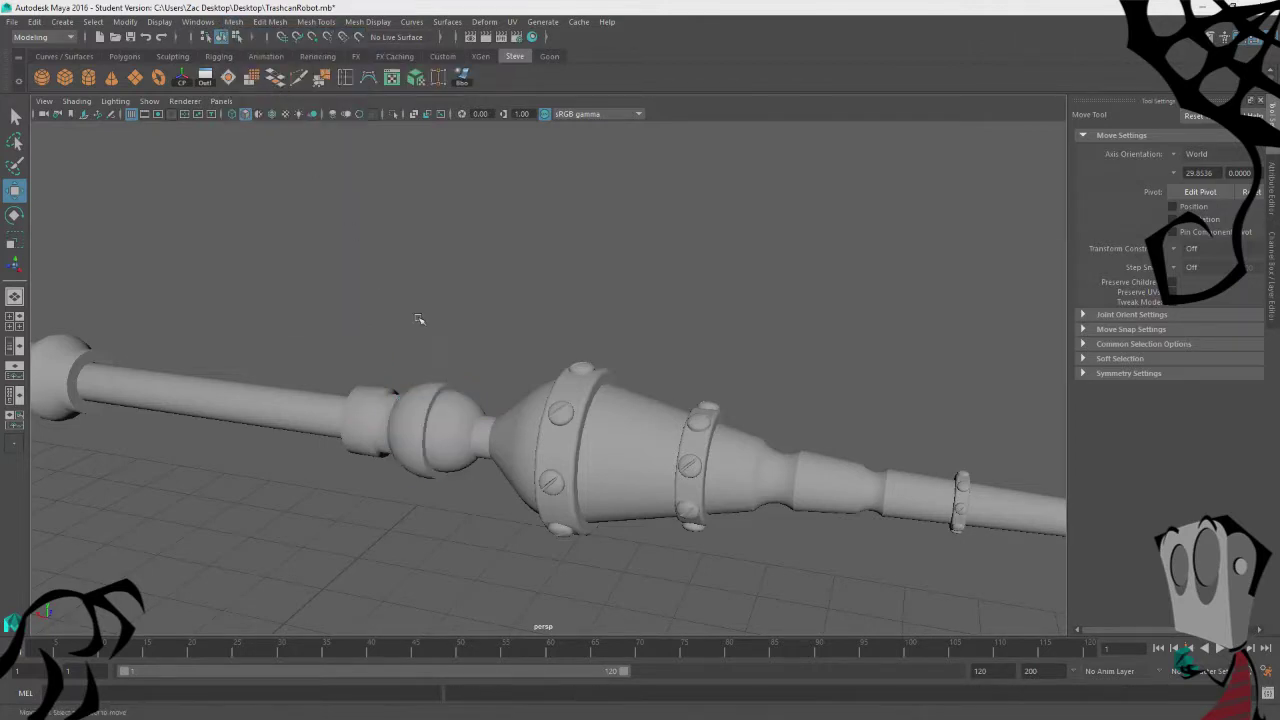
Step: Merge the middle joint's outer socket half with the thin shaft using a Boolean union
{"action": "left_click", "coordinate": [435, 388]}
{"action": "left_click_drag", "start_coordinate": [388, 343], "coordinate": [409, 338], "text": "alt"}
{"action": "left_click", "coordinate": [450, 415], "text": "shift"}
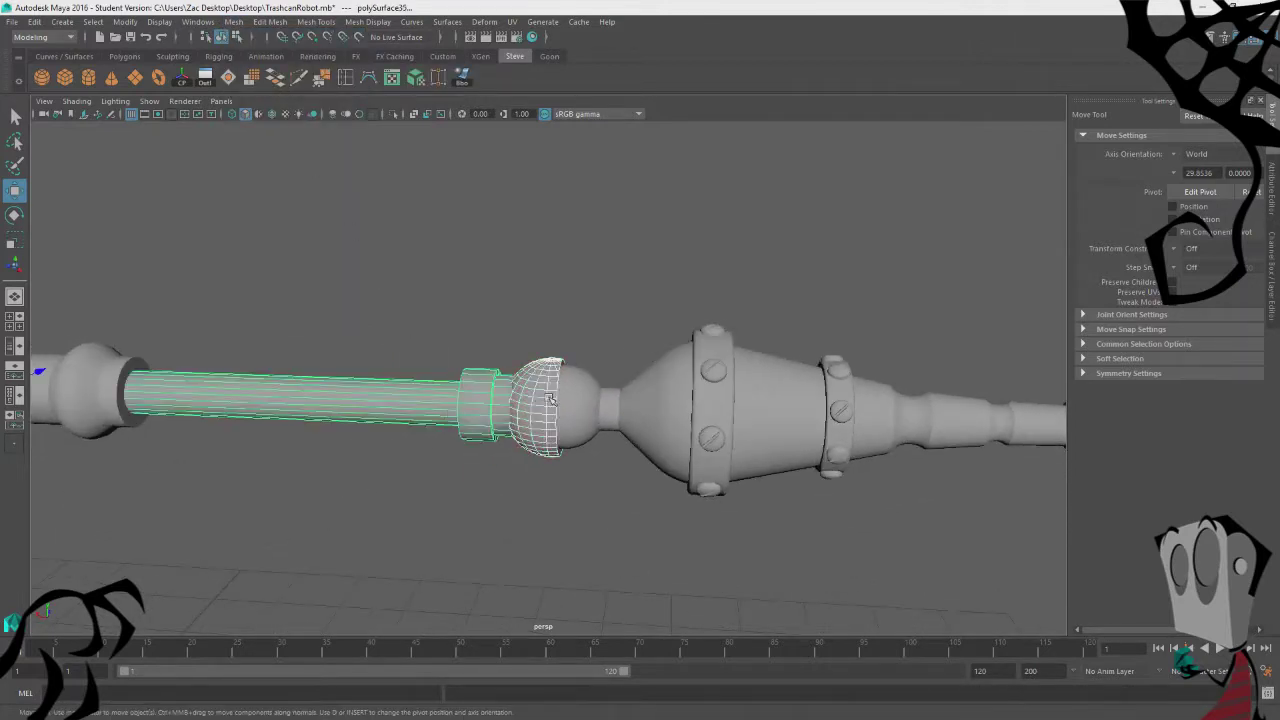
{"action": "left_click_drag", "start_coordinate": [450, 415], "coordinate": [538, 460], "text": "alt"}
{"action": "left_click", "coordinate": [240, 23]}
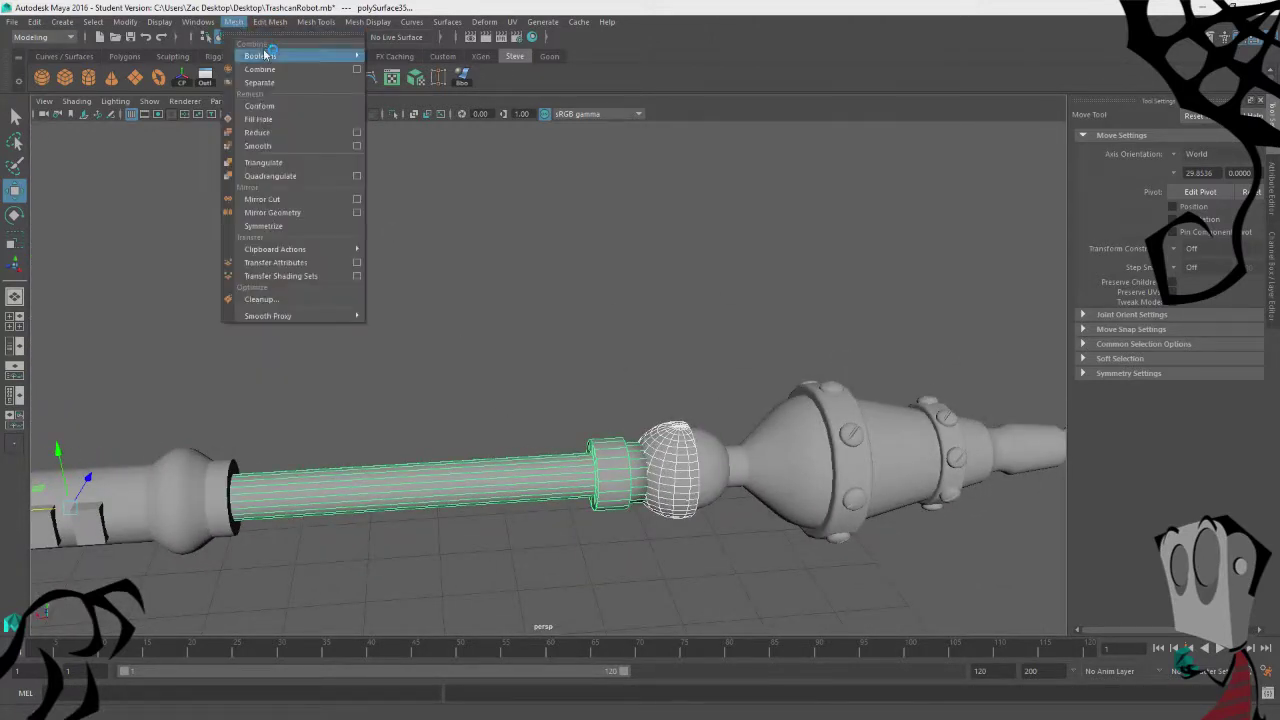
{"action": "mouse_move", "coordinate": [300, 56]}
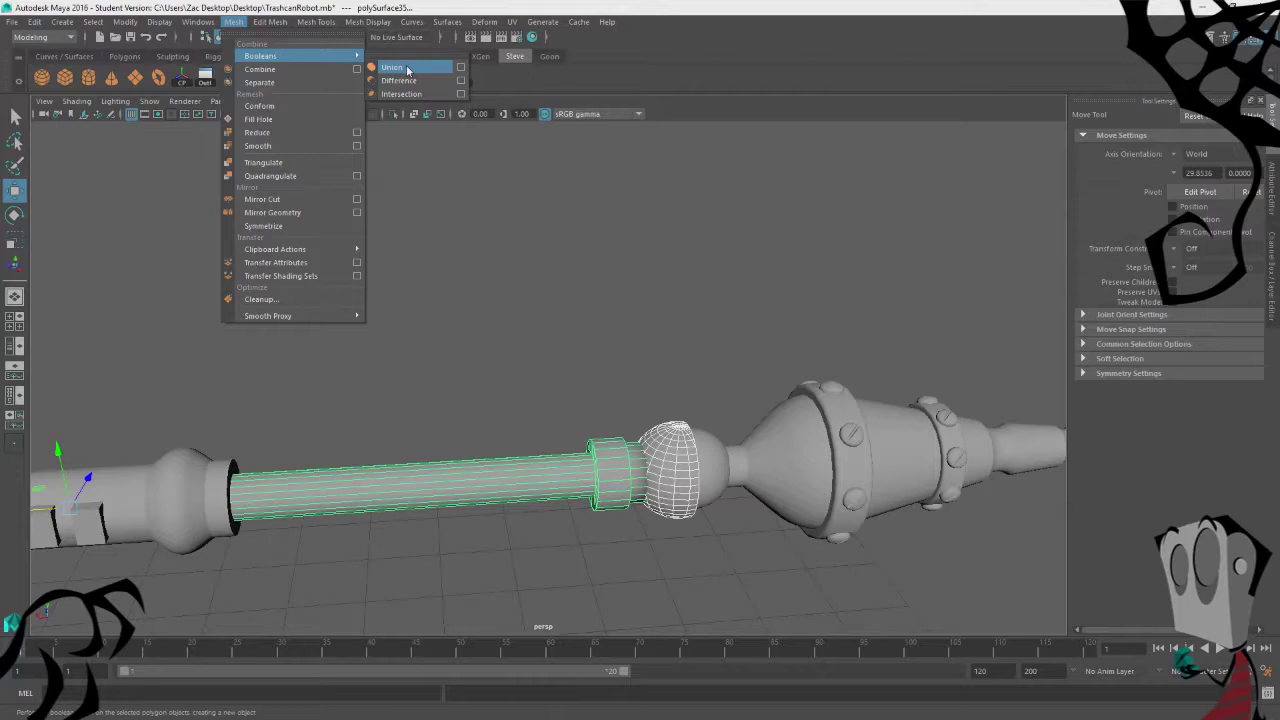
{"action": "left_click", "coordinate": [407, 68]}
{"action": "left_click", "coordinate": [601, 280]}
{"action": "left_click_drag", "start_coordinate": [651, 329], "coordinate": [527, 432], "text": "alt"}
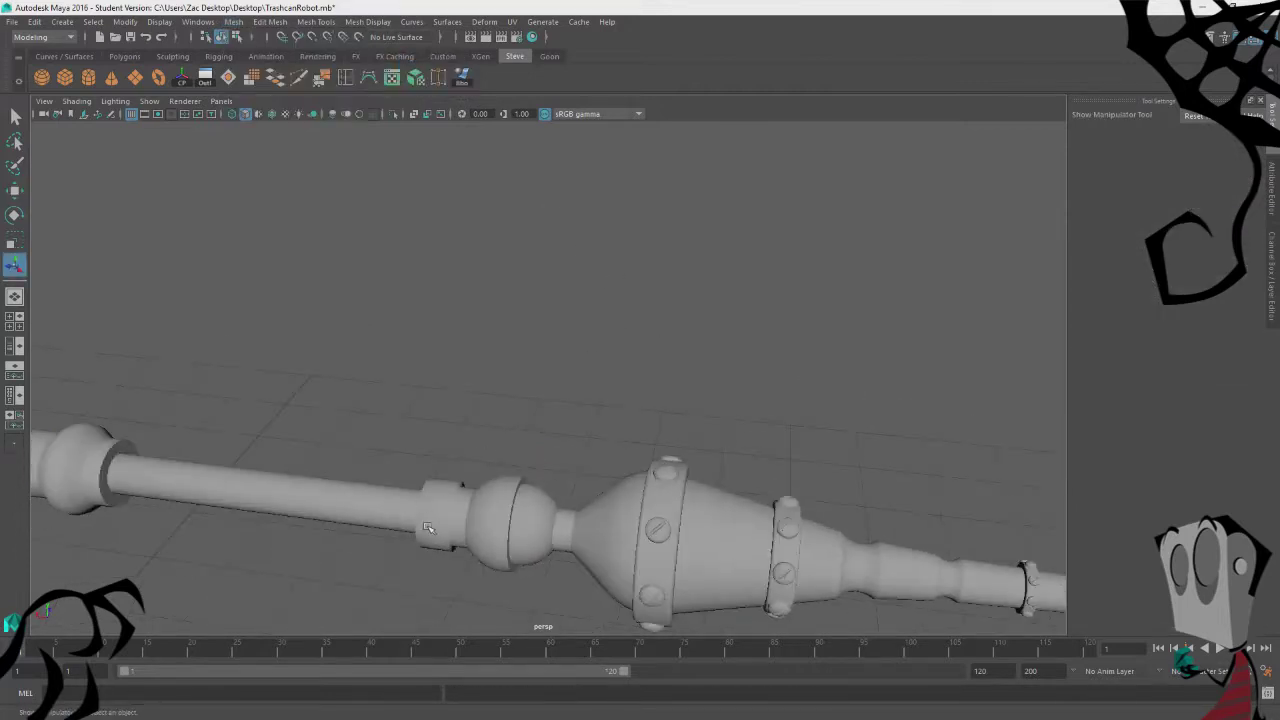
Step: Try lifting the merged shaft and socket out of the arm as a test, and undo the move
{"action": "left_click", "coordinate": [427, 526]}
{"action": "key", "text": "w"}
{"action": "scroll", "coordinate": [527, 373], "scroll_direction": "down", "scroll_amount": 5}
{"action": "left_click_drag", "start_coordinate": [527, 374], "coordinate": [541, 277], "text": "alt"}
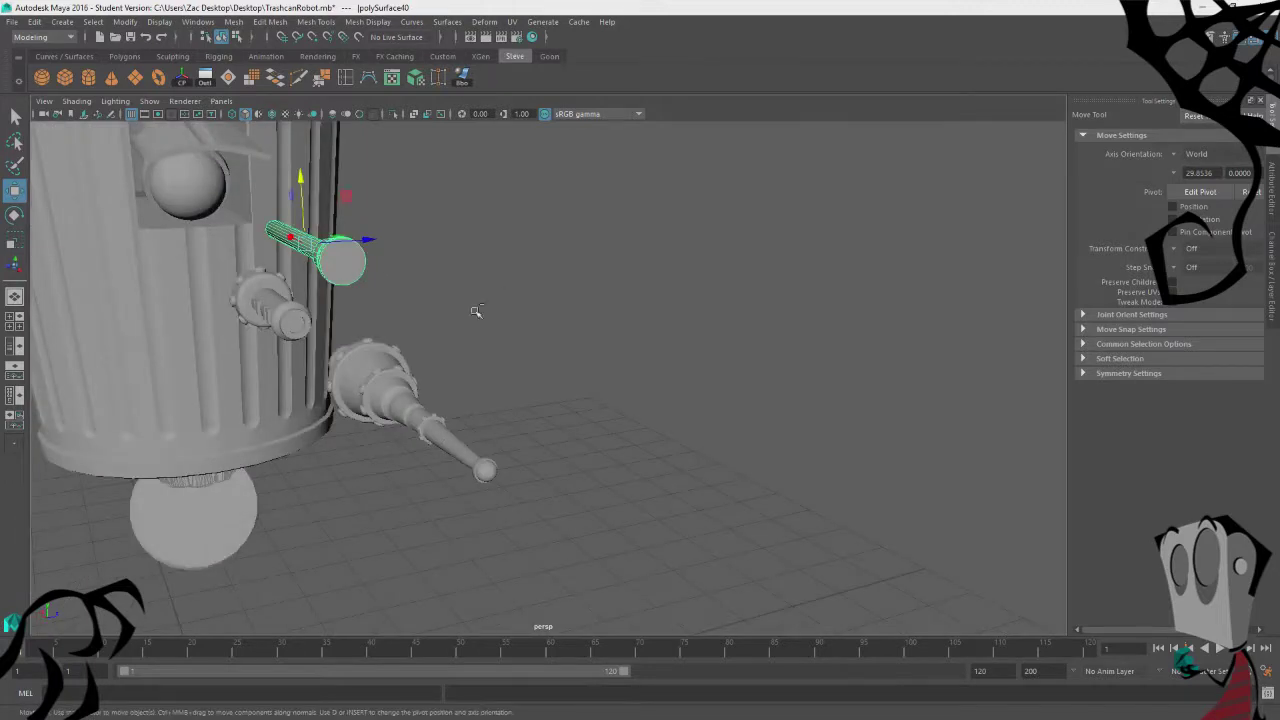
{"action": "key", "text": "ctrl+z"}
Step: Merge the middle joint's inner ball half with the coned body using a Boolean union, and undo a test lift of the piece
{"action": "left_click_drag", "start_coordinate": [476, 311], "coordinate": [614, 340], "text": "alt"}
{"action": "left_click", "coordinate": [481, 371]}
{"action": "left_click_drag", "start_coordinate": [580, 410], "coordinate": [645, 395], "text": "alt"}
{"action": "left_click", "coordinate": [634, 380], "text": "shift"}
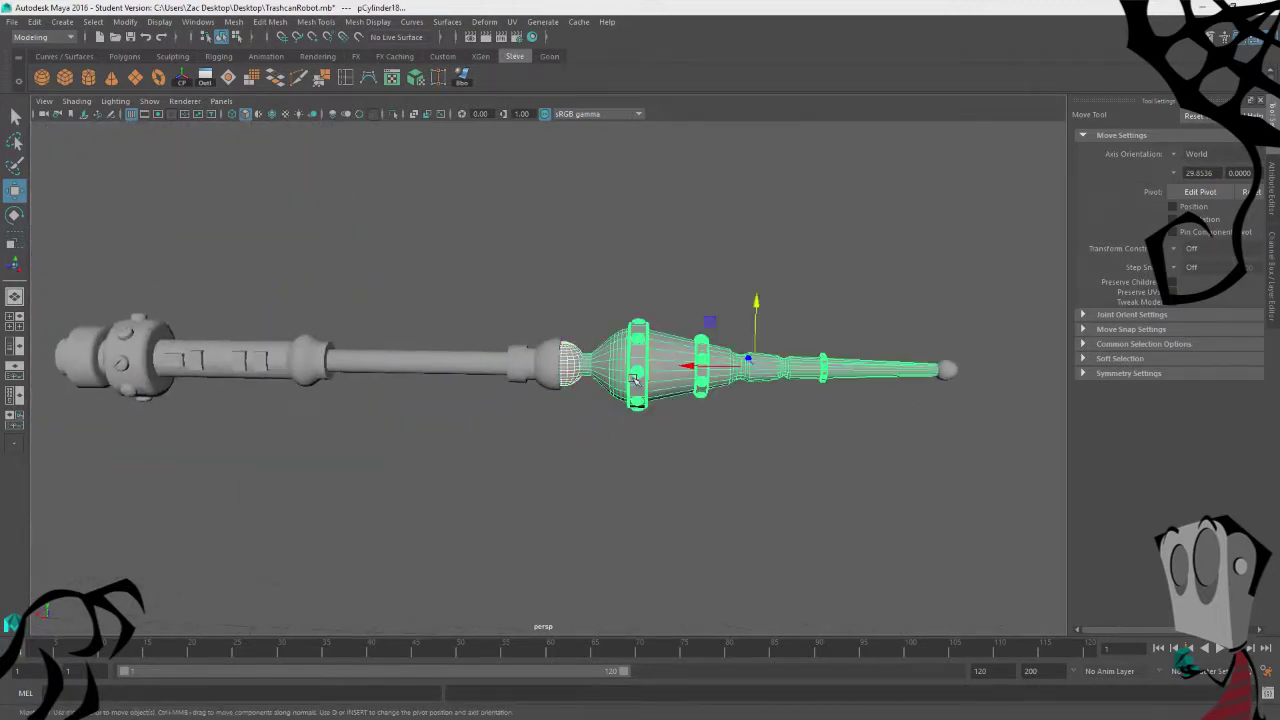
{"action": "left_click", "coordinate": [258, 22]}
{"action": "mouse_move", "coordinate": [233, 21]}
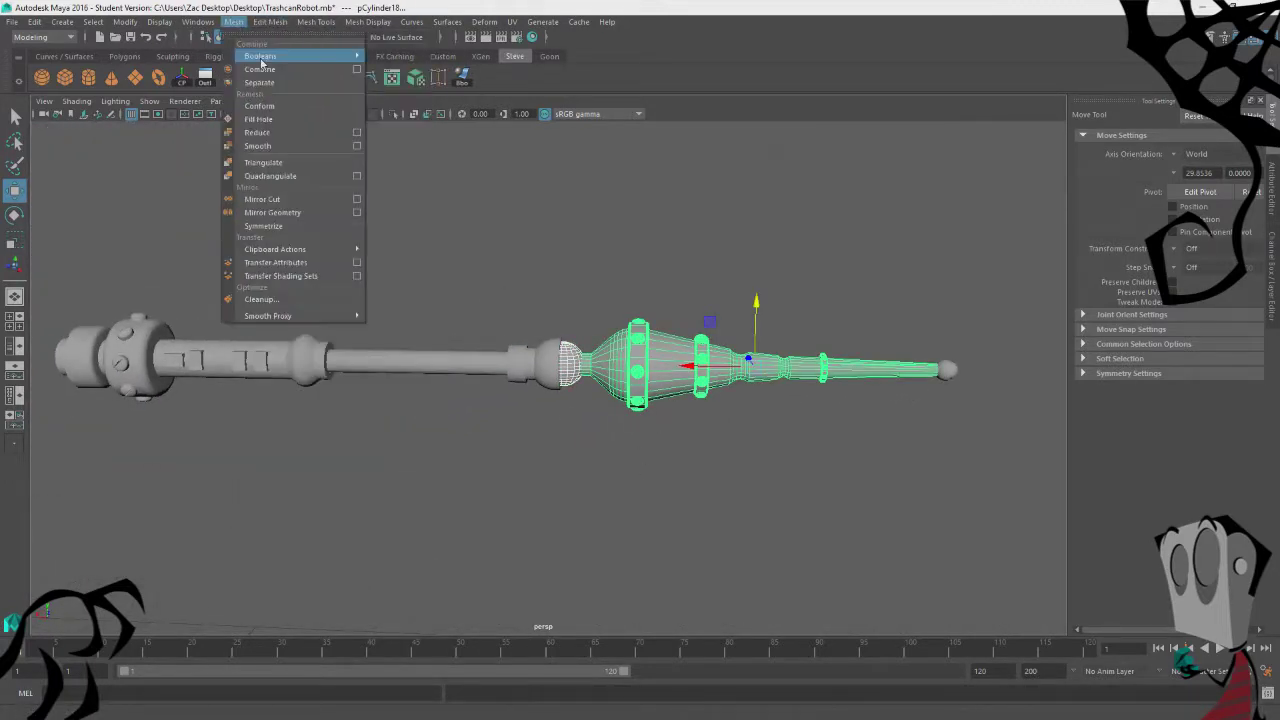
{"action": "mouse_move", "coordinate": [262, 52]}
{"action": "left_click", "coordinate": [402, 67]}
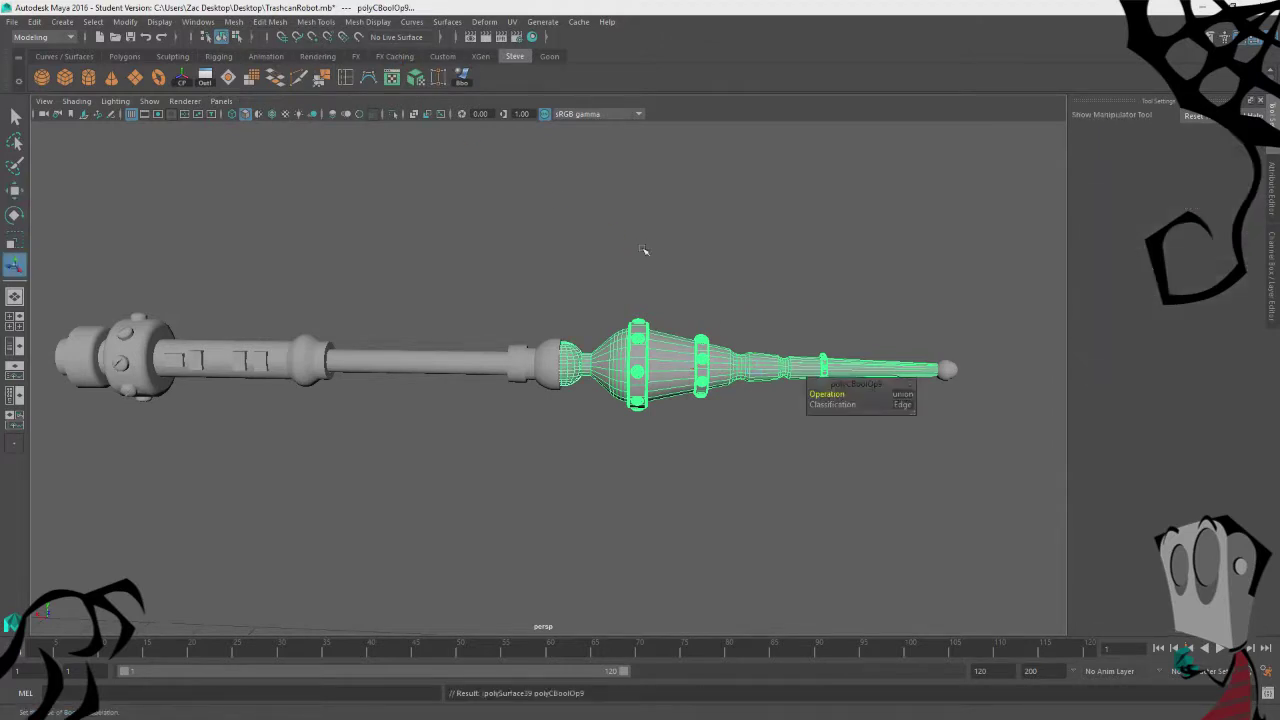
{"action": "left_click_drag", "start_coordinate": [738, 304], "coordinate": [741, 208]}
{"action": "key", "text": "ctrl+z"}
Step: Separate the small end knob at the arm's tapered tip into its individual shells
{"action": "middle_click_drag", "start_coordinate": [806, 411], "coordinate": [652, 415], "text": "alt"}
{"action": "mouse_move", "coordinate": [652, 415]}
{"action": "left_mouse_down", "text": "alt"}
{"action": "mouse_move", "coordinate": [663, 434]}
{"action": "mouse_move", "coordinate": [672, 418]}
{"action": "left_mouse_up", "text": "alt"}
{"action": "left_click", "coordinate": [631, 400]}
{"action": "right_click_drag", "start_coordinate": [633, 403], "coordinate": [822, 446], "text": "alt"}
{"action": "middle_click_drag", "start_coordinate": [822, 446], "coordinate": [696, 420], "text": "alt"}
{"action": "right_click_drag", "start_coordinate": [677, 293], "coordinate": [680, 330]}
{"action": "double_click", "coordinate": [549, 394]}
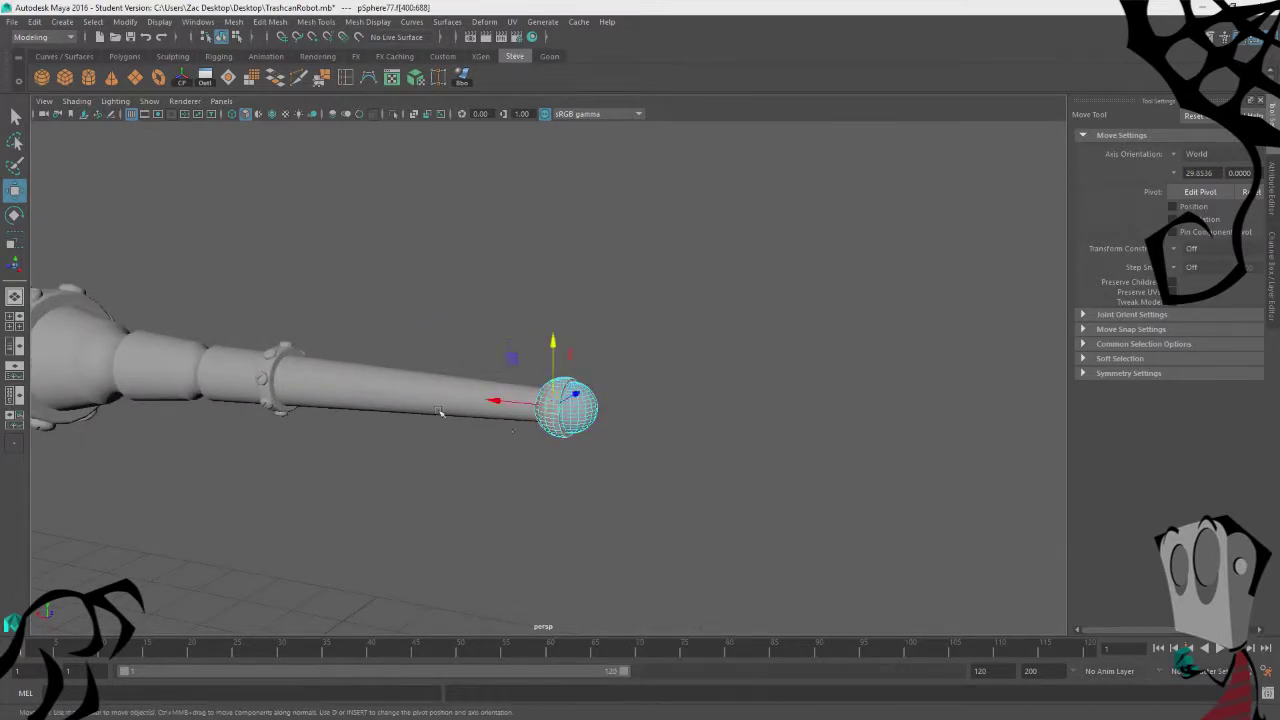
{"action": "left_click", "coordinate": [262, 28]}
{"action": "mouse_move", "coordinate": [236, 24]}
{"action": "left_click", "coordinate": [279, 85]}
Step: Merge the end knob's socket half with the coned body using a Boolean union
{"action": "left_click_drag", "start_coordinate": [335, 300], "coordinate": [418, 340], "text": "alt"}
{"action": "left_click", "coordinate": [806, 374]}
{"action": "left_click_drag", "start_coordinate": [806, 374], "coordinate": [699, 397], "text": "alt"}
{"action": "right_click_drag", "start_coordinate": [694, 368], "coordinate": [698, 432]}
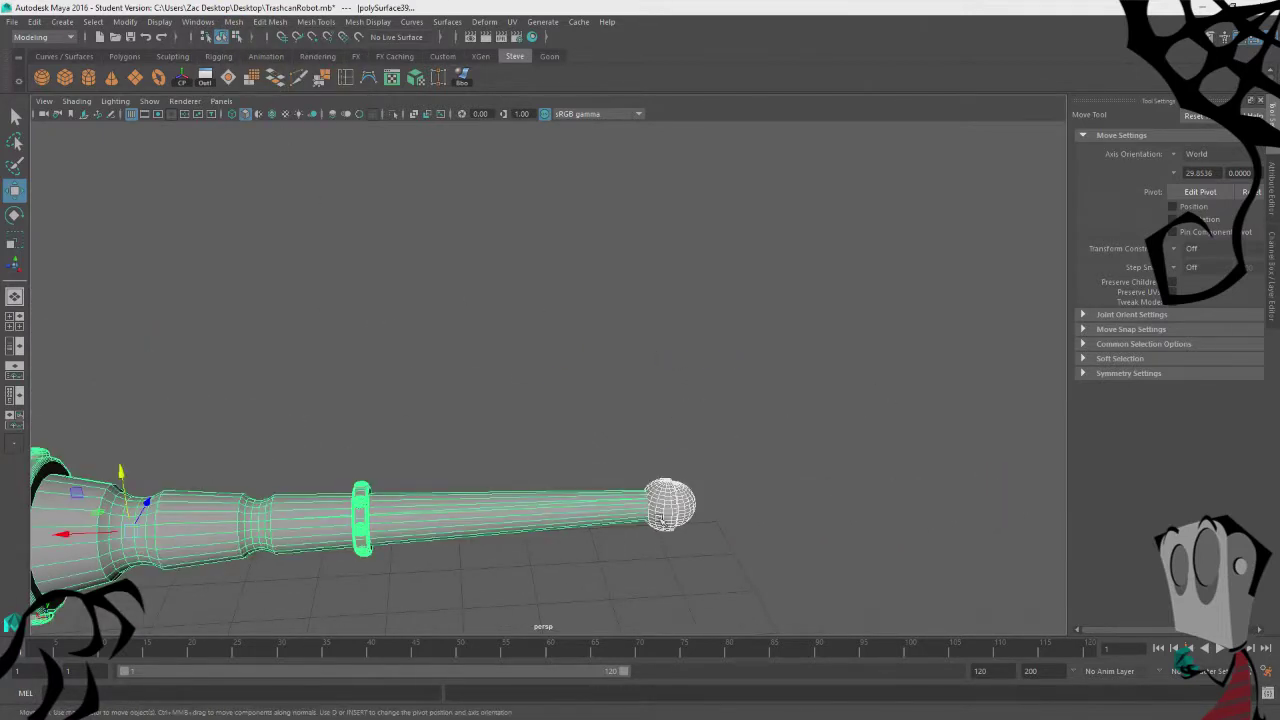
{"action": "left_click", "coordinate": [657, 507]}
{"action": "left_click", "coordinate": [233, 22]}
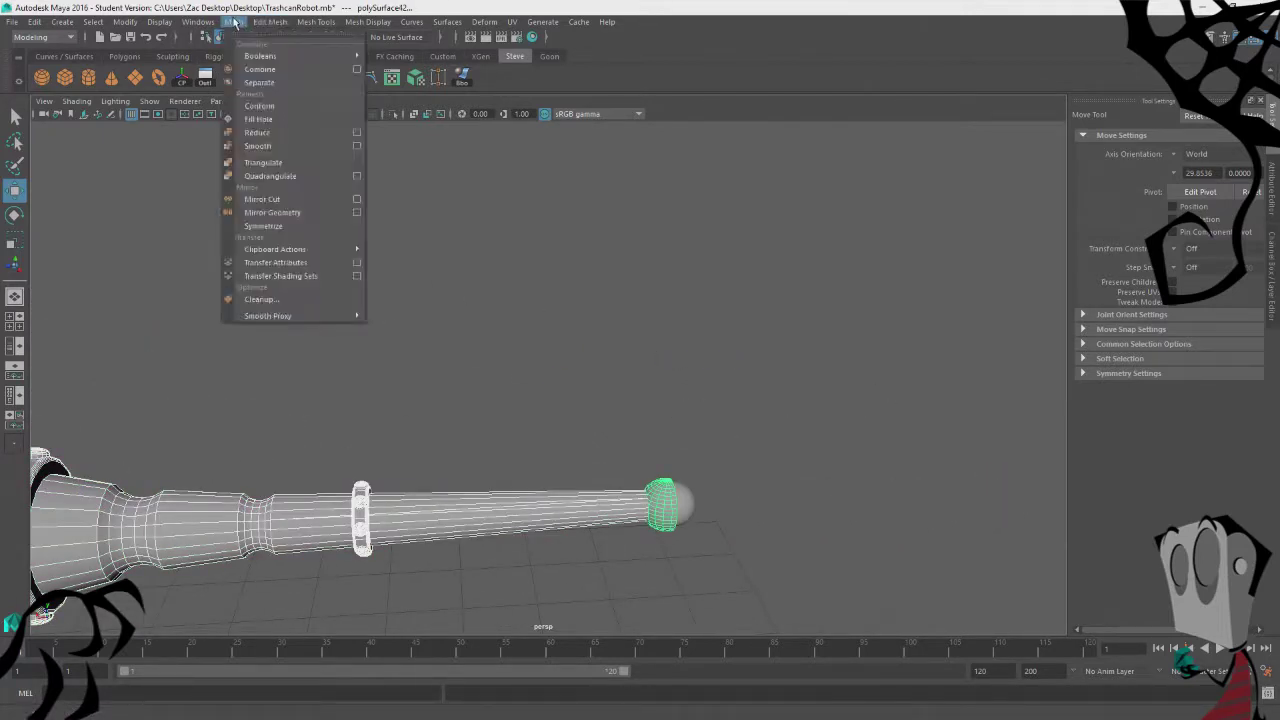
{"action": "mouse_move", "coordinate": [262, 56]}
{"action": "left_click", "coordinate": [400, 56]}
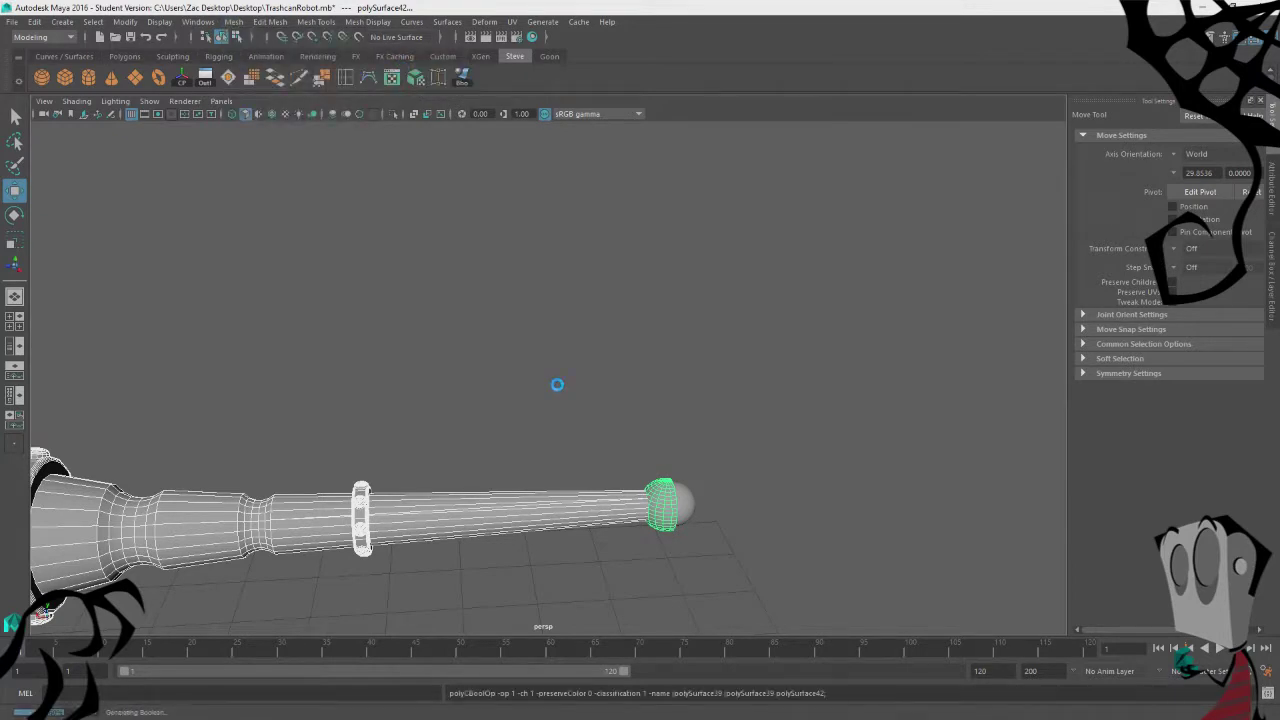
{"action": "left_click", "coordinate": [449, 451]}
Step: Try lifting the merged coned body away from the shaft and tip ball as a test, and undo the move
{"action": "middle_click_drag", "start_coordinate": [449, 451], "coordinate": [545, 419], "text": "alt"}
{"action": "left_click", "coordinate": [545, 419]}
{"action": "scroll", "coordinate": [545, 419], "scroll_direction": "down", "scroll_amount": 4}
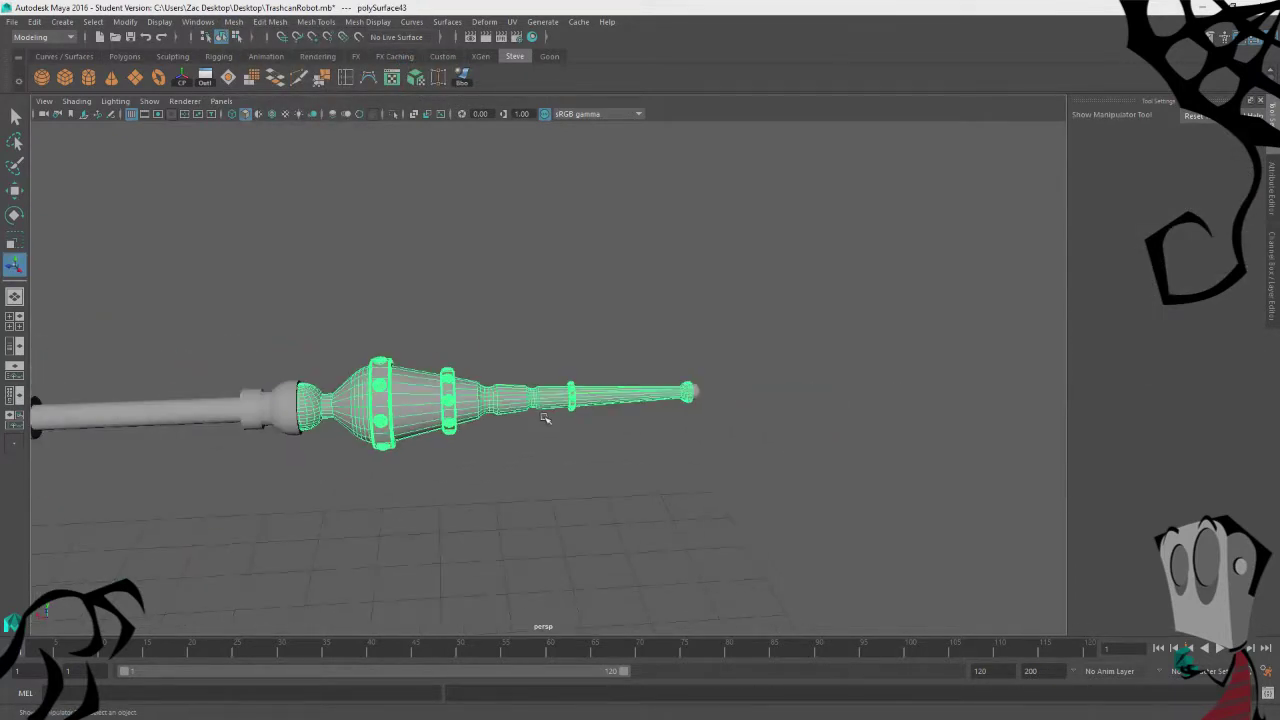
{"action": "key", "text": "w"}
{"action": "left_click_drag", "start_coordinate": [489, 343], "coordinate": [485, 243]}
{"action": "mouse_move", "coordinate": [643, 366]}
{"action": "left_mouse_down", "text": "alt"}
{"action": "mouse_move", "coordinate": [731, 354]}
{"action": "mouse_move", "coordinate": [629, 371]}
{"action": "left_mouse_up", "text": "alt"}
{"action": "middle_click_drag", "start_coordinate": [340, 394], "coordinate": [523, 354], "text": "alt"}
{"action": "scroll", "coordinate": [523, 354], "scroll_direction": "up", "scroll_amount": 4}
{"action": "mouse_move", "coordinate": [523, 354]}
{"action": "left_mouse_down", "text": "alt"}
{"action": "mouse_move", "coordinate": [506, 354]}
{"action": "mouse_move", "coordinate": [514, 347]}
{"action": "left_mouse_up", "text": "alt"}
{"action": "scroll", "coordinate": [748, 344], "scroll_direction": "down", "scroll_amount": 4}
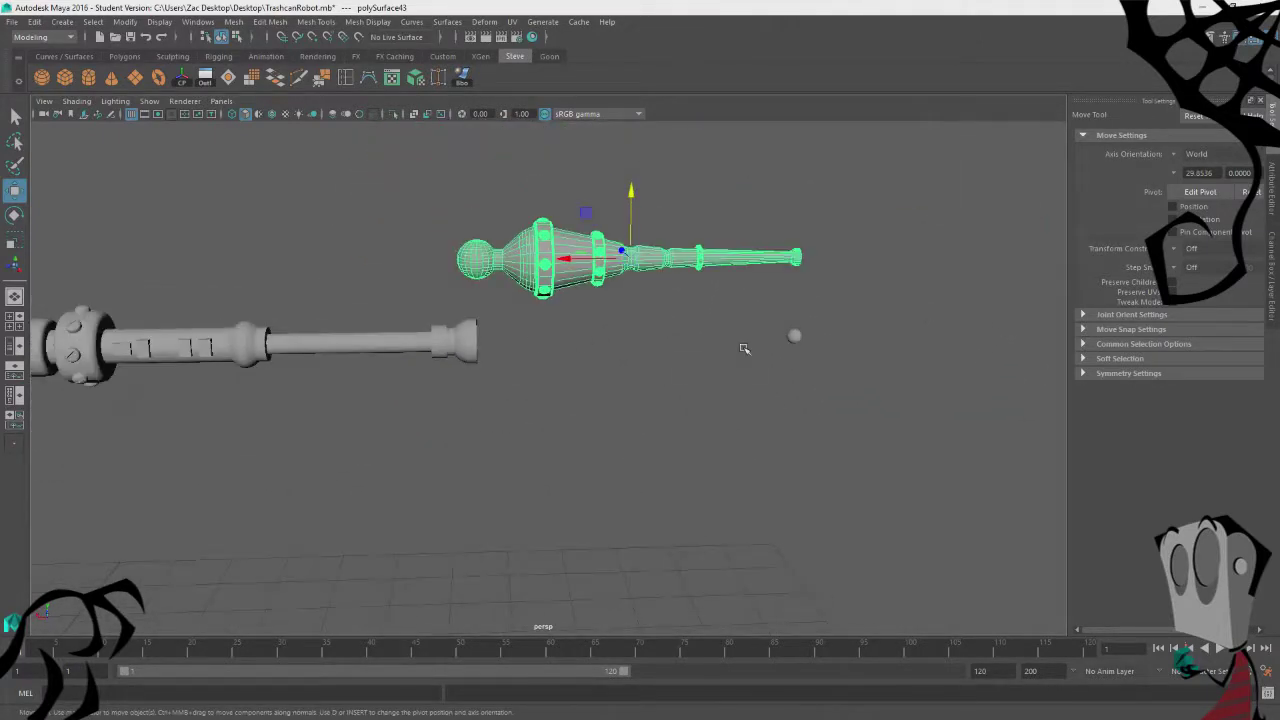
{"action": "key", "text": "ctrl+z"}
Step: Move the two-part sphere from the trashcan's covered recess over to the base end of the arm
{"action": "left_click", "coordinate": [646, 467]}
{"action": "left_click_drag", "start_coordinate": [378, 322], "coordinate": [308, 346], "text": "alt"}
{"action": "left_click", "coordinate": [308, 346]}
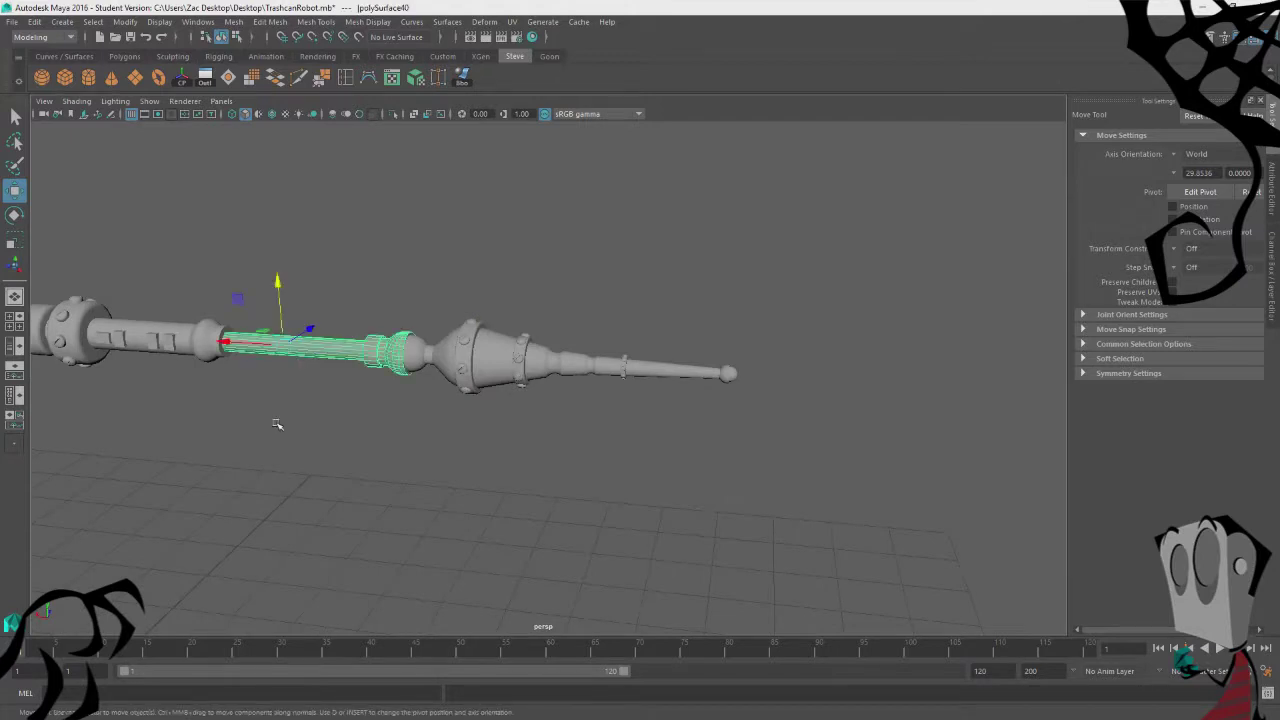
{"action": "middle_click_drag", "start_coordinate": [277, 424], "coordinate": [682, 434], "text": "alt"}
{"action": "left_click", "coordinate": [486, 318]}
{"action": "left_click_drag", "start_coordinate": [417, 474], "coordinate": [530, 420], "text": "alt"}
{"action": "left_click", "coordinate": [259, 234]}
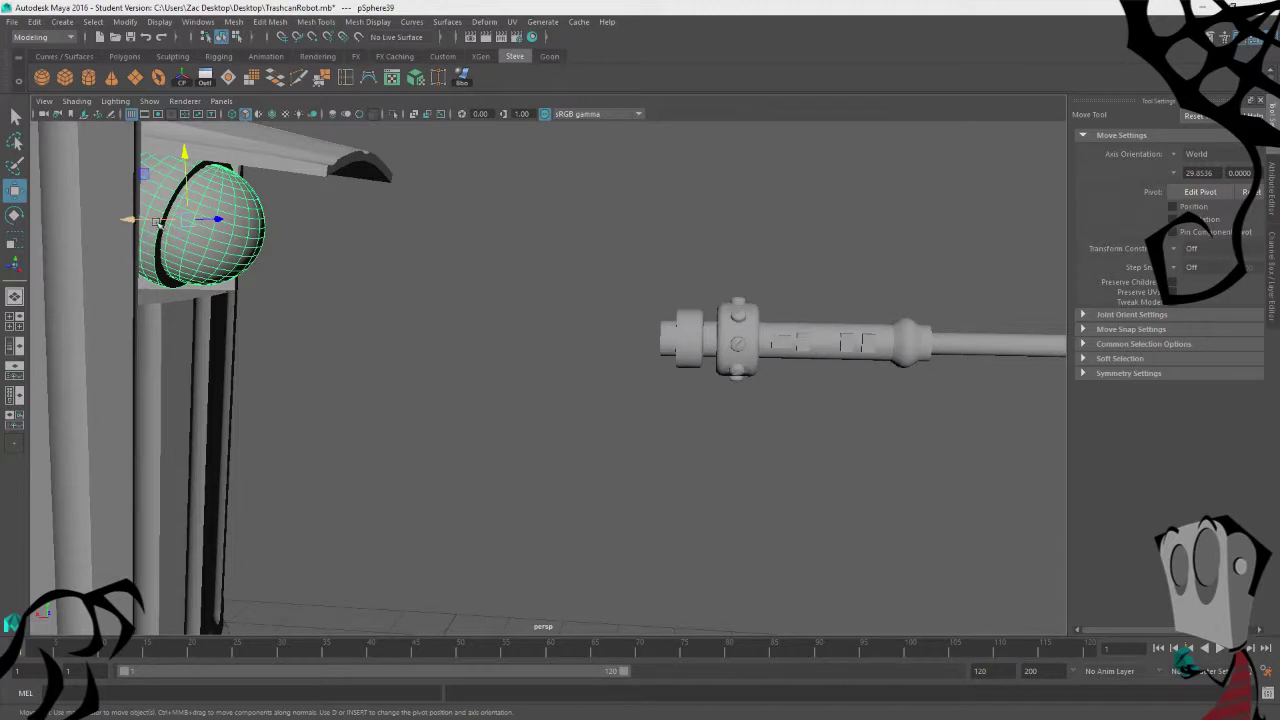
{"action": "left_click_drag", "start_coordinate": [155, 222], "coordinate": [543, 275]}
{"action": "left_click_drag", "start_coordinate": [600, 160], "coordinate": [628, 276]}
Step: Try rotating the two-part sphere by -22.5 degrees about the Z axis, and undo the rotation
{"action": "key", "text": "e"}
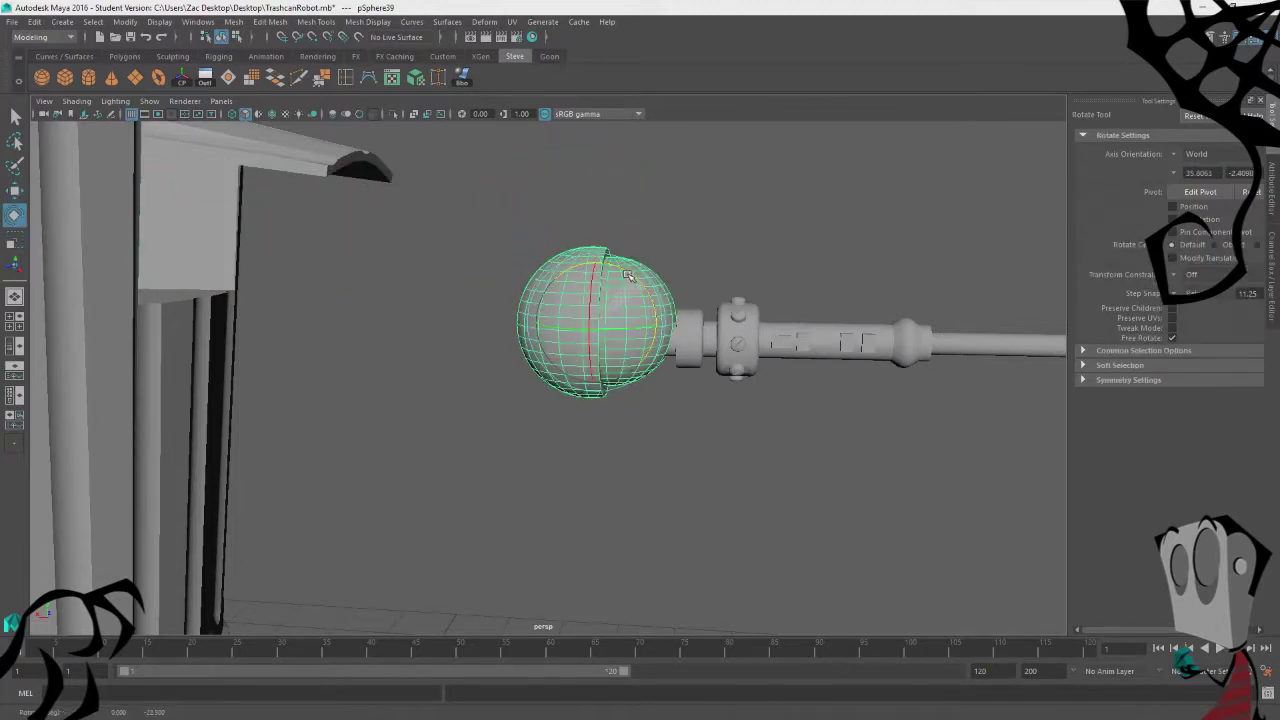
{"action": "left_click_drag", "start_coordinate": [873, 290], "coordinate": [763, 294], "text": "alt"}
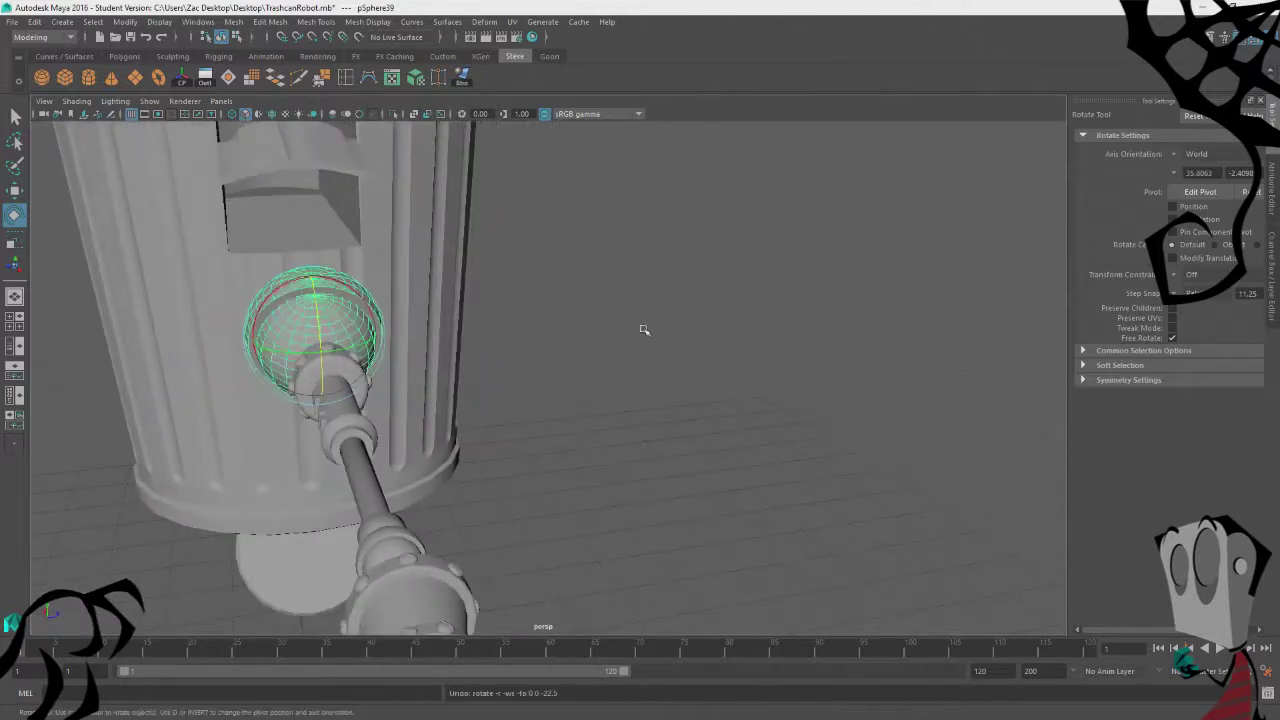
{"action": "left_click_drag", "start_coordinate": [643, 331], "coordinate": [719, 300], "text": "alt"}
{"action": "left_click", "coordinate": [719, 300]}
Step: Lower the two-part sphere to line up with the arm's centerline, checking its alignment in the front view
{"action": "left_click", "coordinate": [591, 323]}
{"action": "key", "text": "w"}
{"action": "left_click_drag", "start_coordinate": [567, 288], "coordinate": [566, 301]}
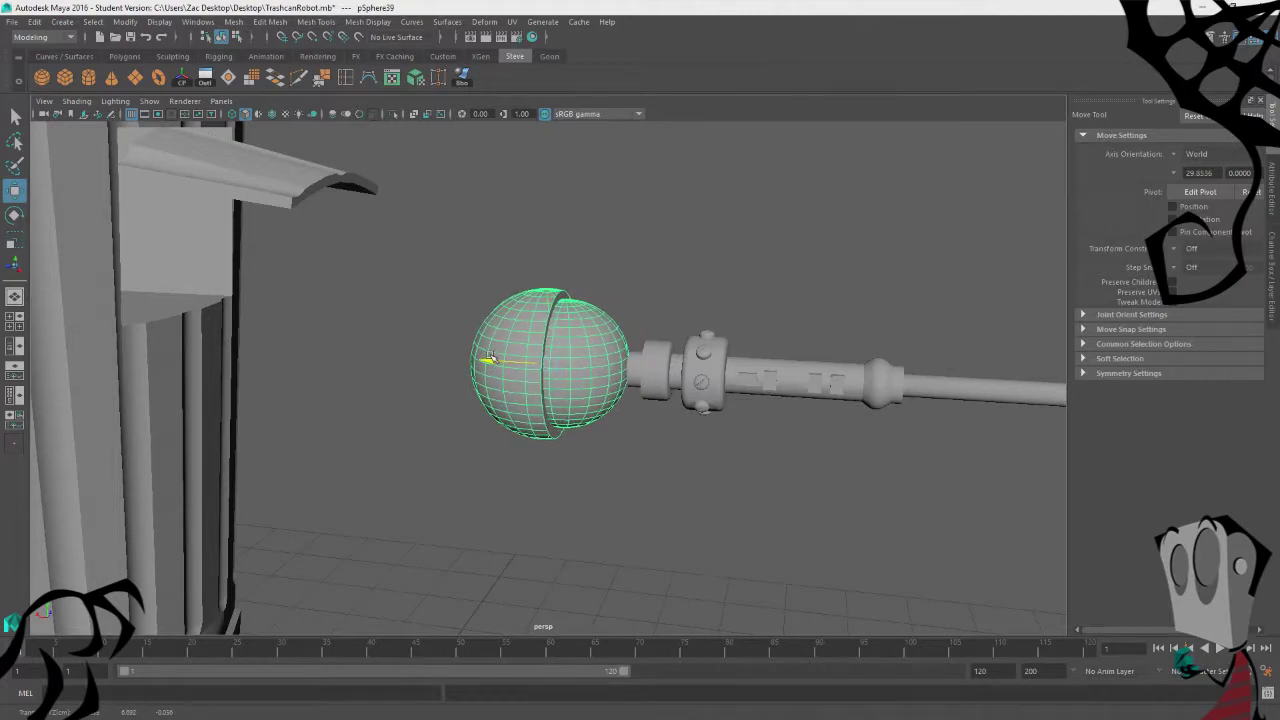
{"action": "key", "text": "space"}
{"action": "key", "text": "space"}
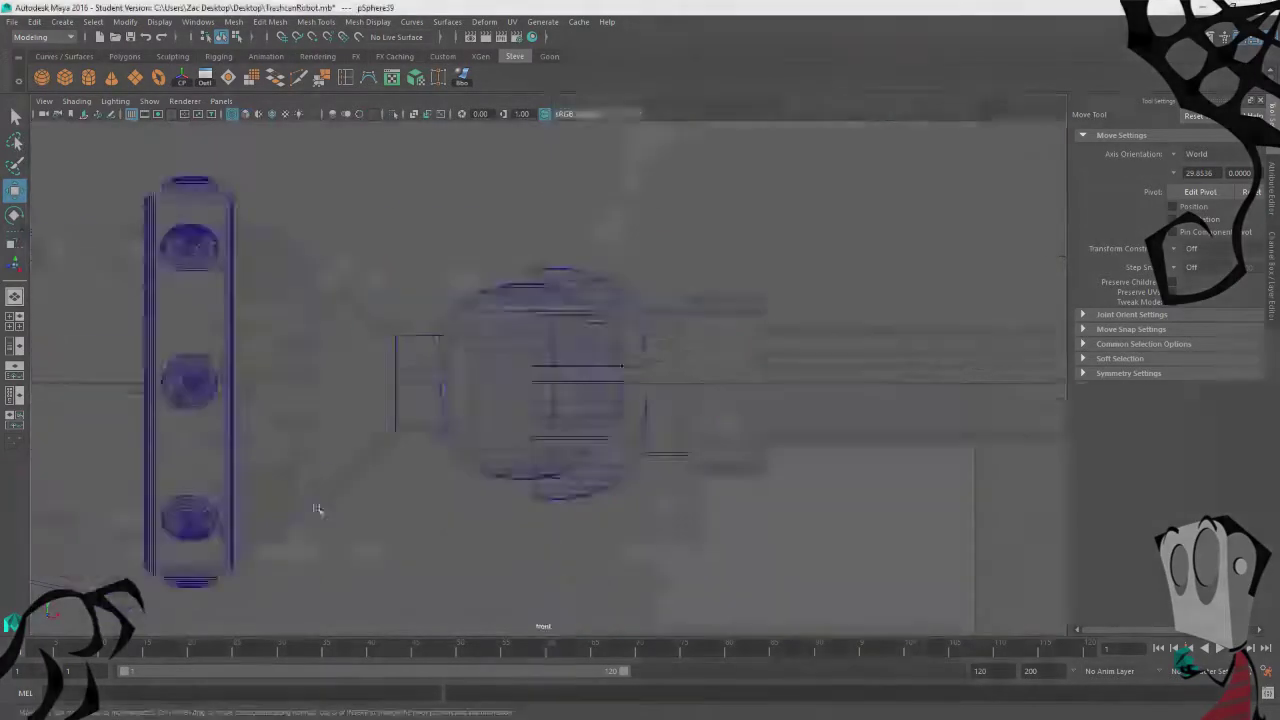
{"action": "key", "text": "f"}
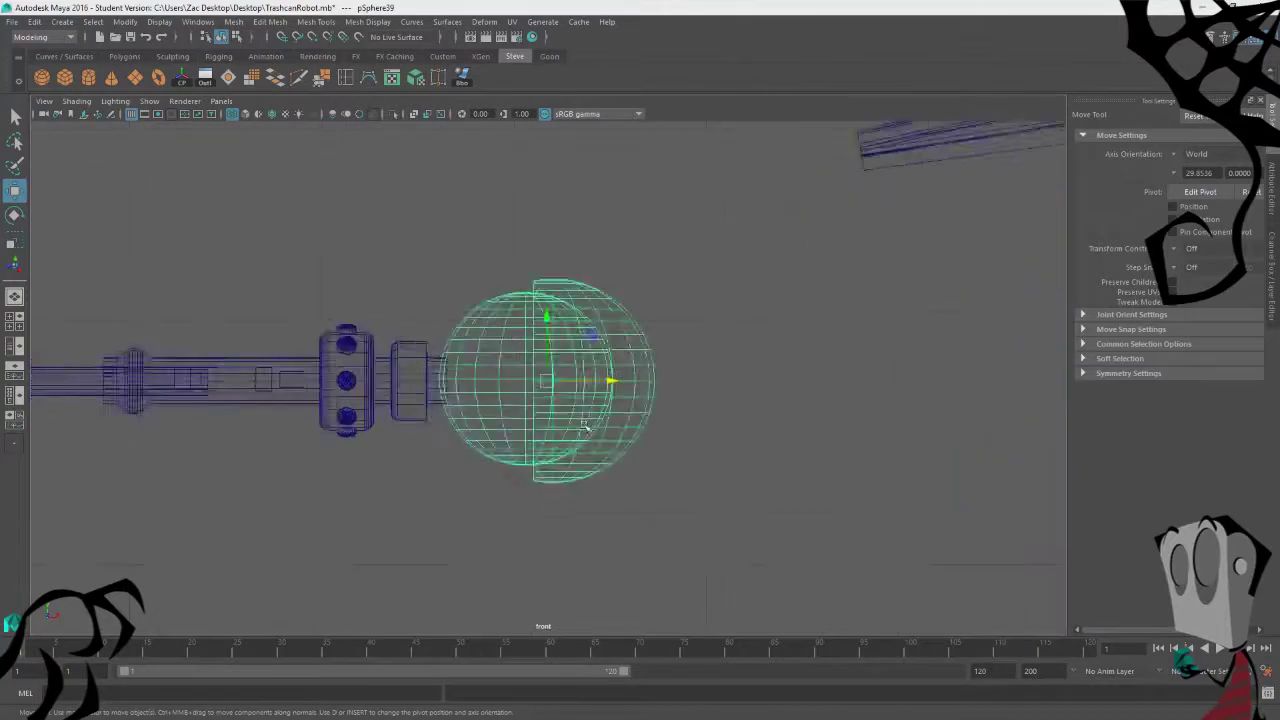
{"action": "left_click_drag", "start_coordinate": [549, 316], "coordinate": [549, 320]}
Step: Change the Scale tool's axis orientation and scale the two-part sphere down uniformly
{"action": "key", "text": "r"}
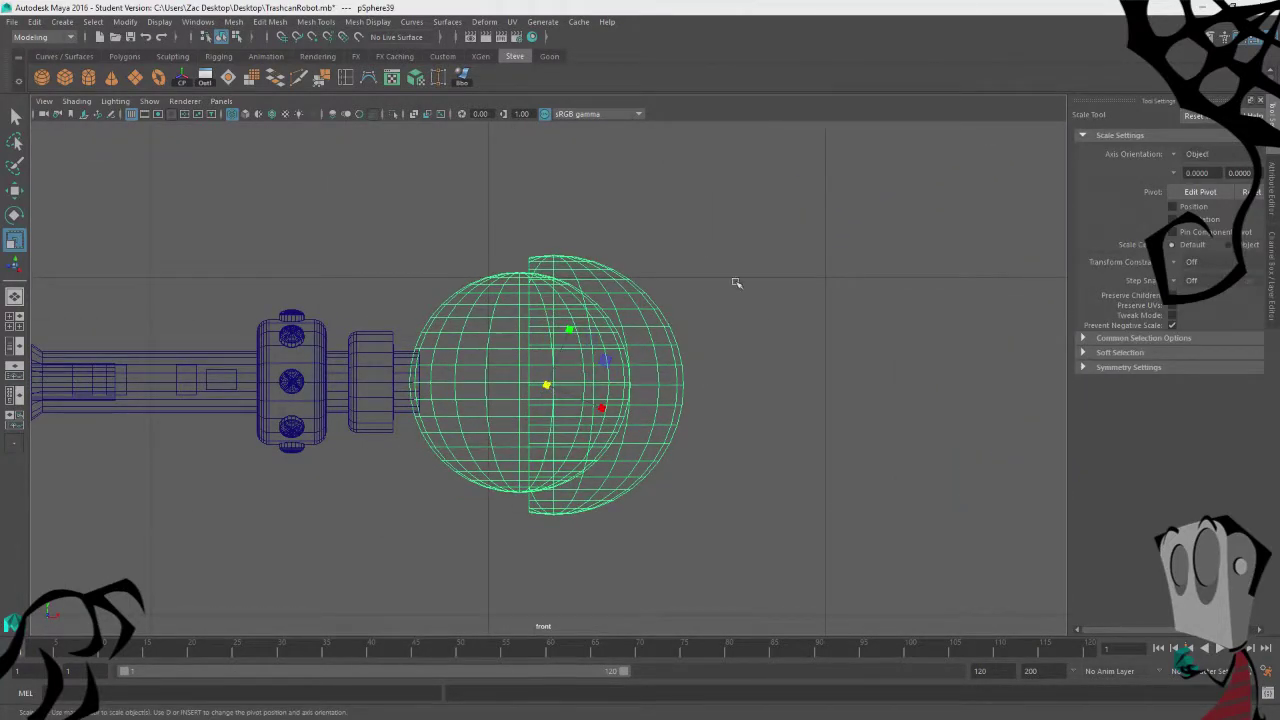
{"action": "left_click", "coordinate": [1177, 156]}
{"action": "left_click", "coordinate": [1187, 174]}
{"action": "mouse_move", "coordinate": [555, 388]}
{"action": "left_mouse_down"}
{"action": "mouse_move", "coordinate": [525, 390]}
{"action": "mouse_move", "coordinate": [556, 387]}
{"action": "left_mouse_up"}
{"action": "key", "text": "w"}
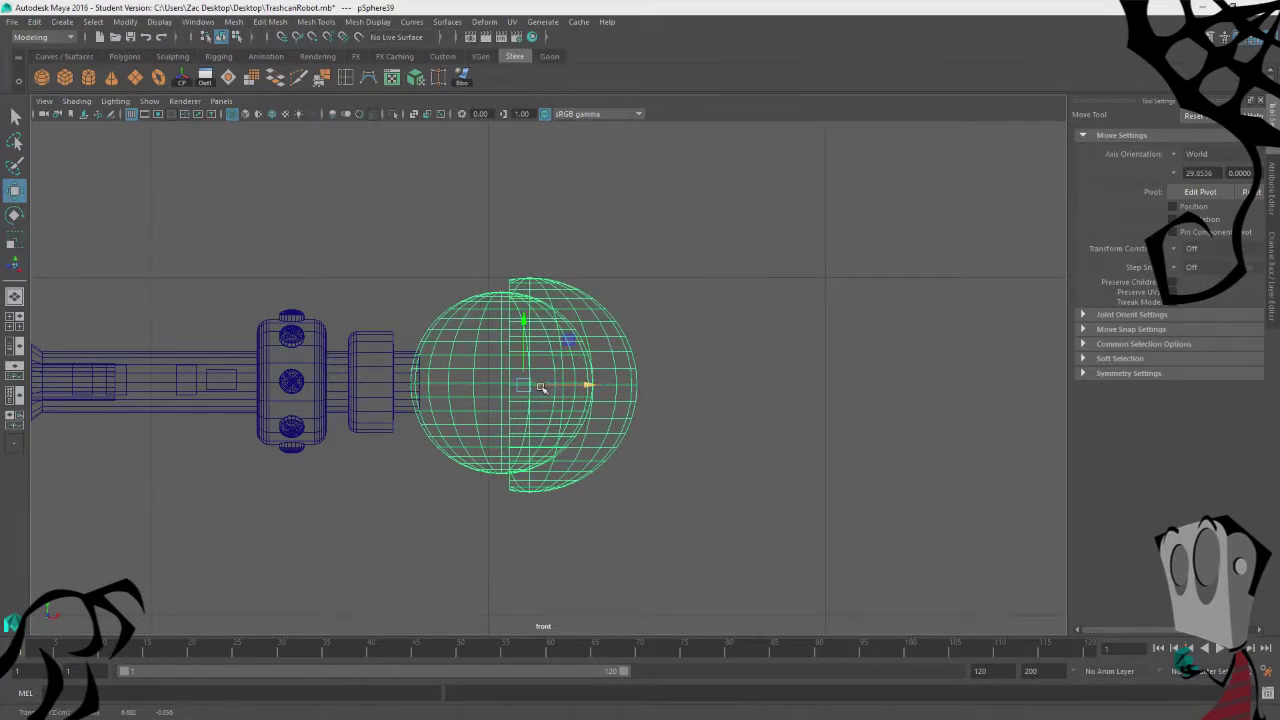
Step: Fine-tune the sphere's size and horizontal position until its inner ball overlaps the arm's base end
{"action": "left_click_drag", "start_coordinate": [530, 386], "coordinate": [478, 390]}
{"action": "key", "text": "r"}
{"action": "key", "text": "w"}
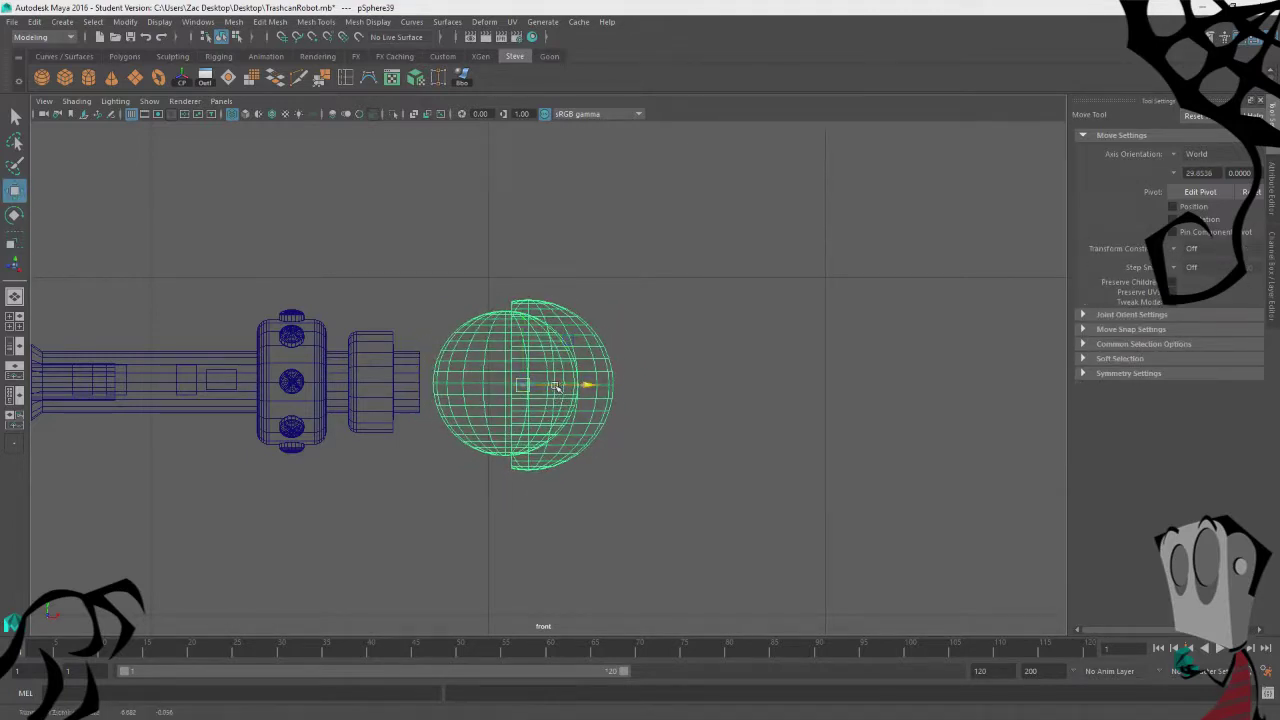
{"action": "mouse_move", "coordinate": [555, 387]}
{"action": "left_mouse_down"}
{"action": "mouse_move", "coordinate": [512, 387]}
{"action": "mouse_move", "coordinate": [531, 385]}
{"action": "left_mouse_up"}
{"action": "key", "text": "r"}
{"action": "key", "text": "w"}
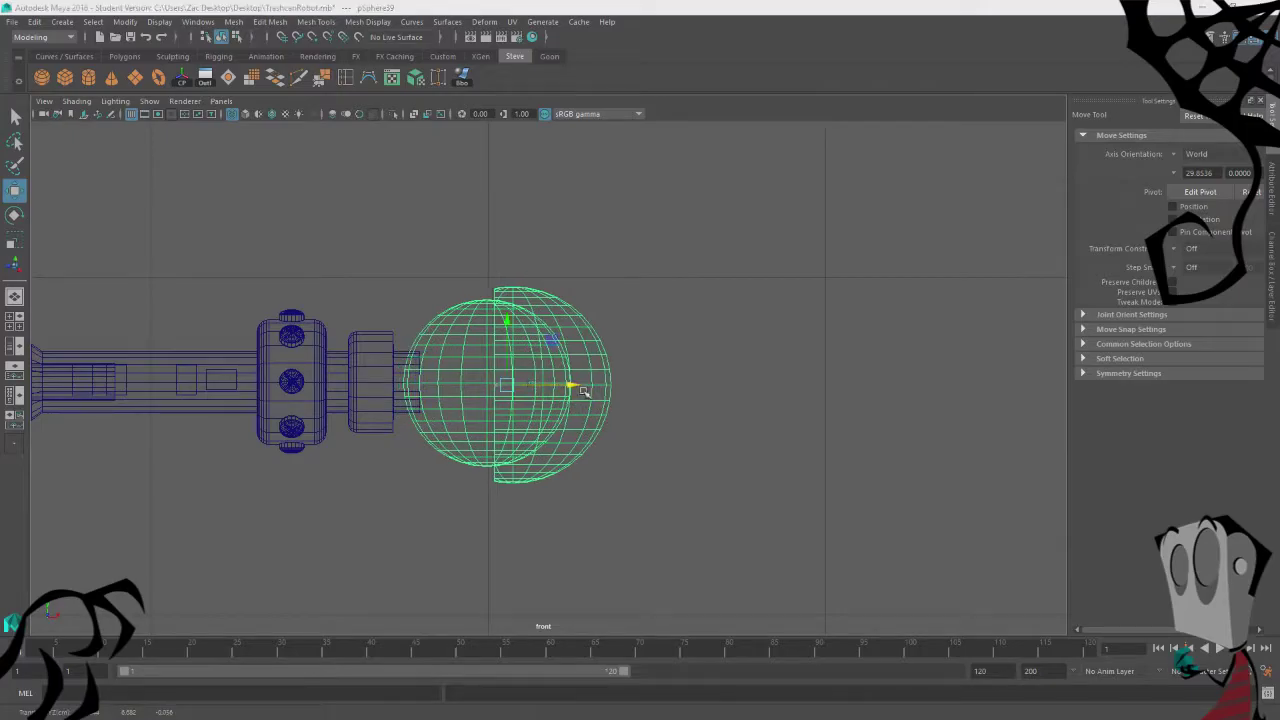
Step: Separate the resized sphere at the arm's base into its inner ball and outer socket shells
{"action": "key", "text": "space"}
{"action": "key", "text": "space"}
{"action": "left_click_drag", "start_coordinate": [576, 295], "coordinate": [604, 155], "text": "alt"}
{"action": "right_click_drag", "start_coordinate": [604, 155], "coordinate": [599, 190]}
{"action": "left_click_drag", "start_coordinate": [480, 222], "coordinate": [437, 234], "text": "alt"}
{"action": "left_click", "coordinate": [239, 27]}
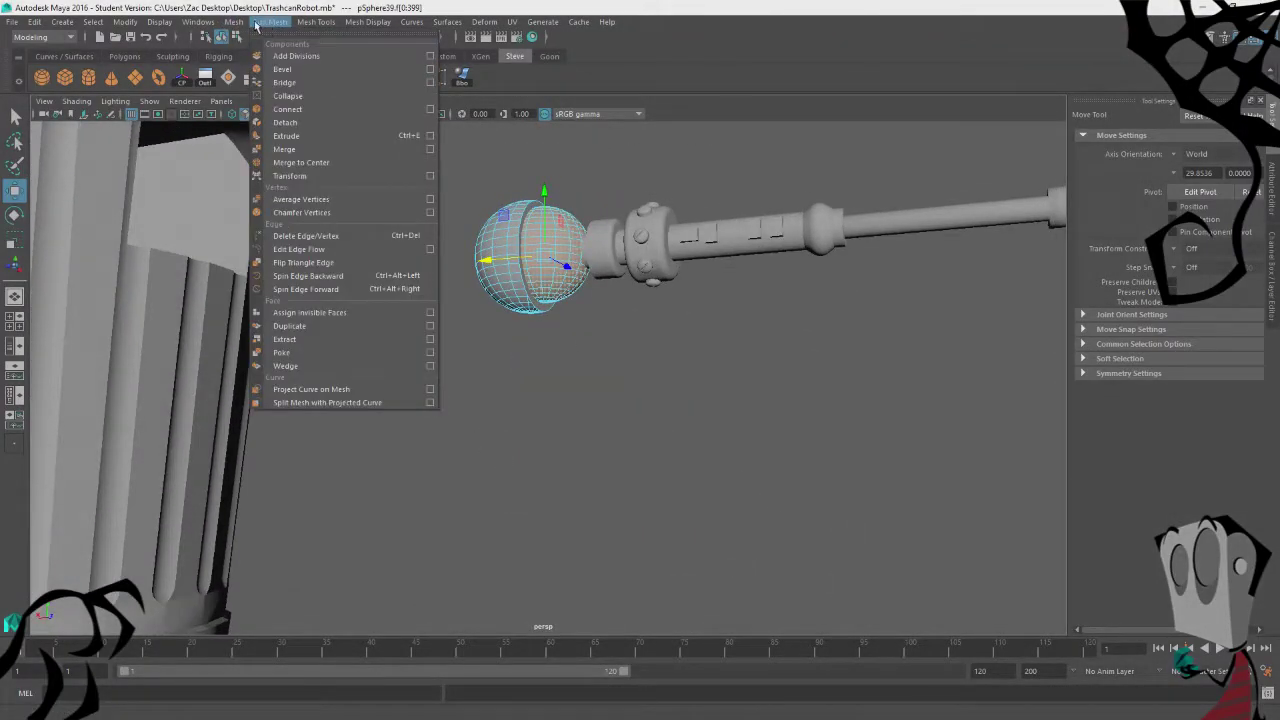
{"action": "left_click", "coordinate": [270, 82]}
{"action": "left_click_drag", "start_coordinate": [477, 391], "coordinate": [510, 428], "text": "alt"}
{"action": "left_click", "coordinate": [512, 430]}
Step: Merge the inner ball half with the arm's base segment using a Boolean union
{"action": "left_click", "coordinate": [586, 338]}
{"action": "left_click", "coordinate": [768, 349], "text": "shift"}
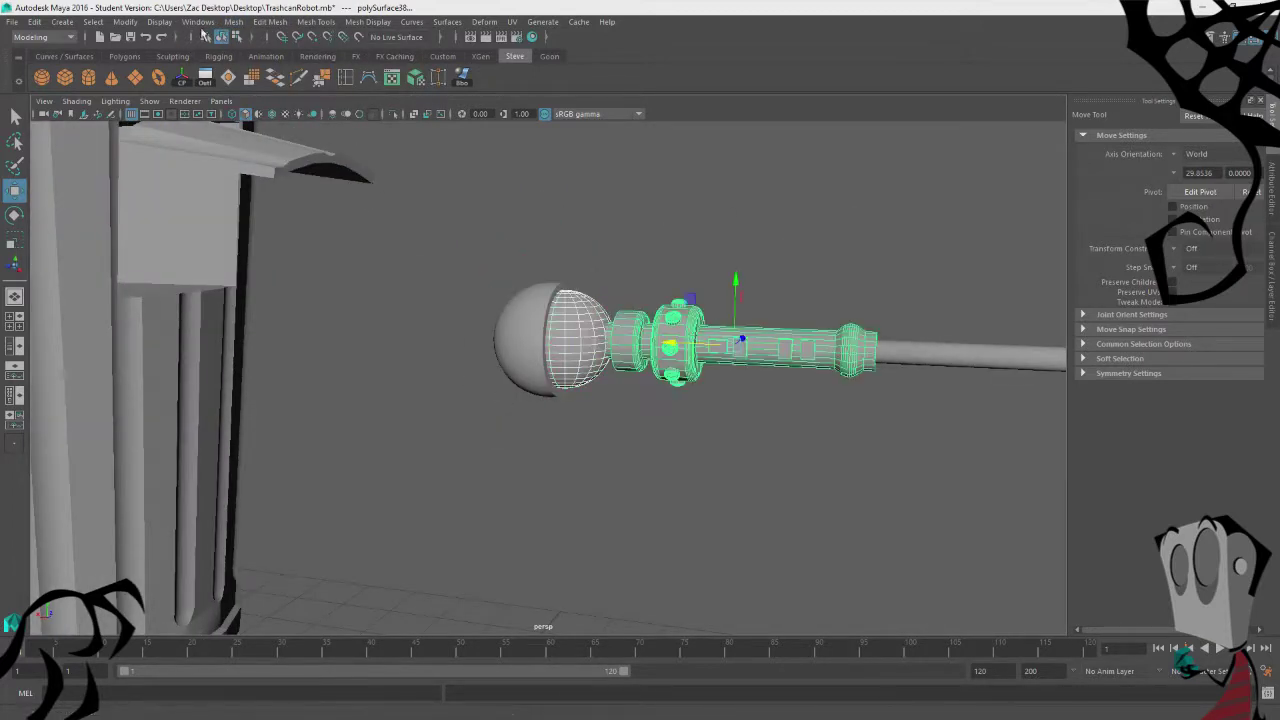
{"action": "left_click", "coordinate": [233, 21]}
{"action": "mouse_move", "coordinate": [270, 48]}
{"action": "left_click", "coordinate": [405, 63]}
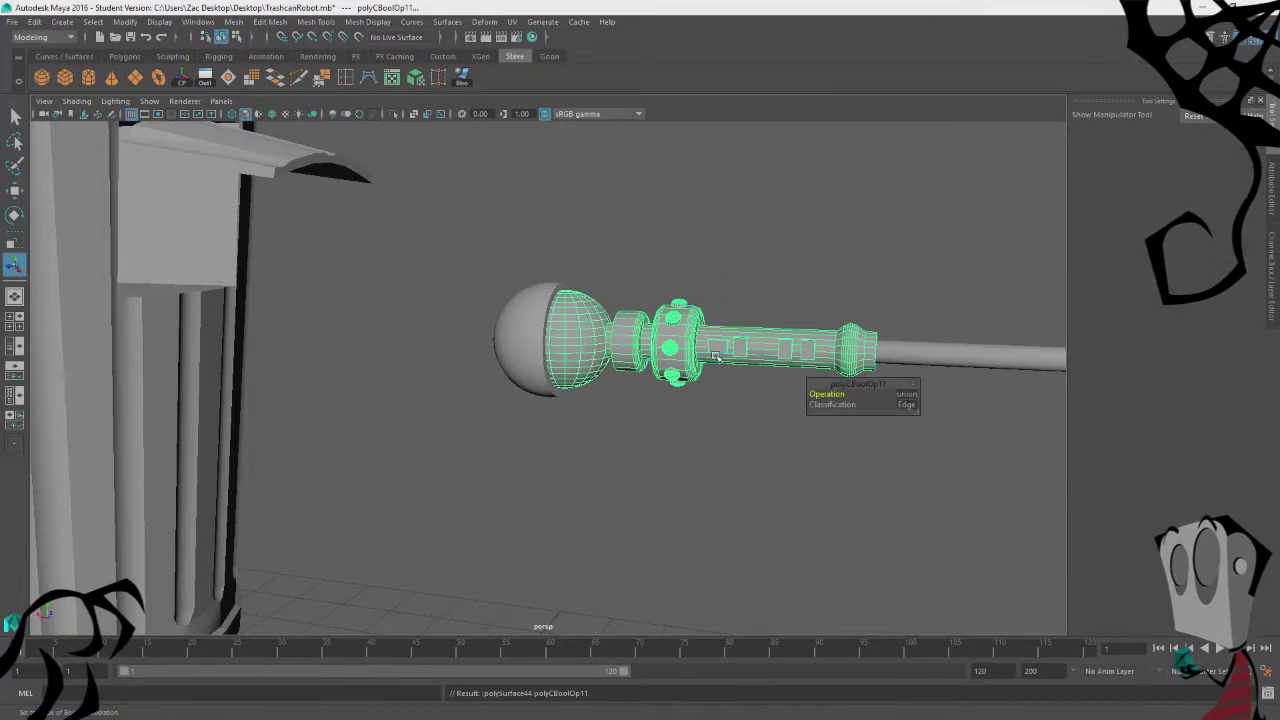
{"action": "left_click_drag", "start_coordinate": [715, 356], "coordinate": [703, 423], "text": "alt"}
{"action": "left_click", "coordinate": [704, 424]}
Step: Center the pivots of the outer socket half, base segment, middle rod, tapered end segment and tip ball individually
{"action": "scroll", "coordinate": [700, 420], "scroll_direction": "down", "scroll_amount": 3}
{"action": "left_click", "coordinate": [655, 386]}
{"action": "left_click", "coordinate": [508, 367]}
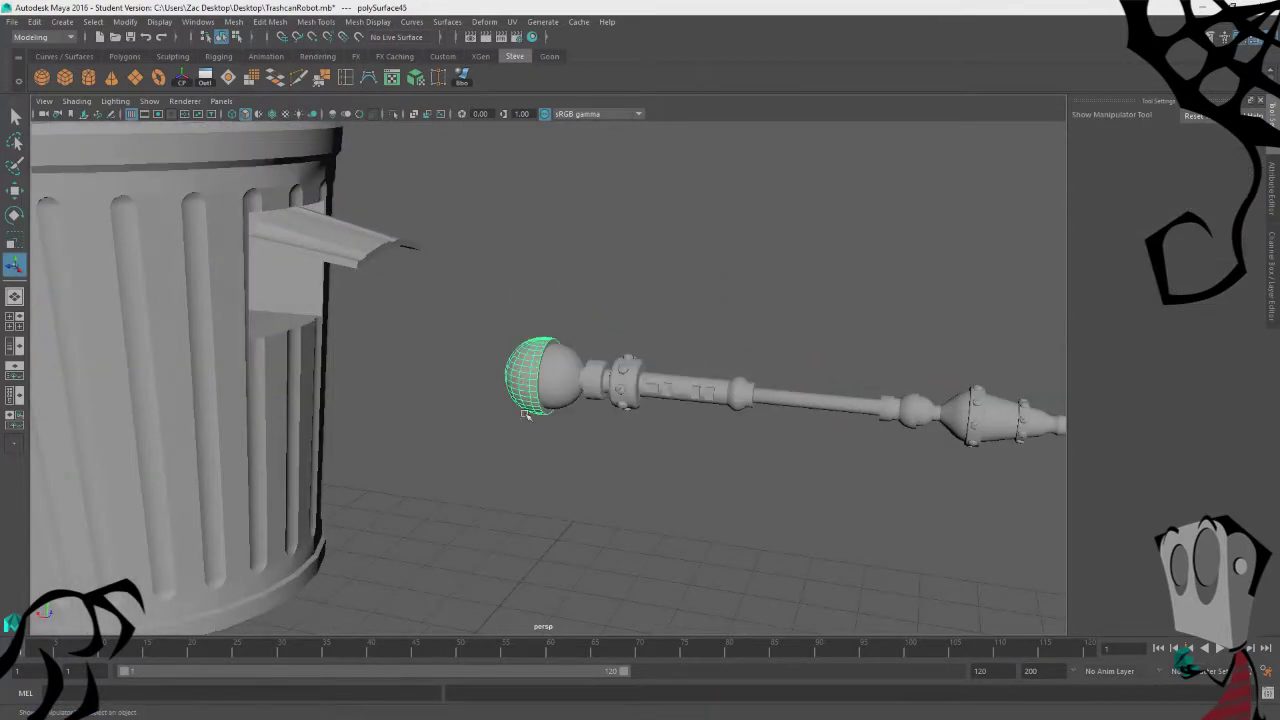
{"action": "key", "text": "w"}
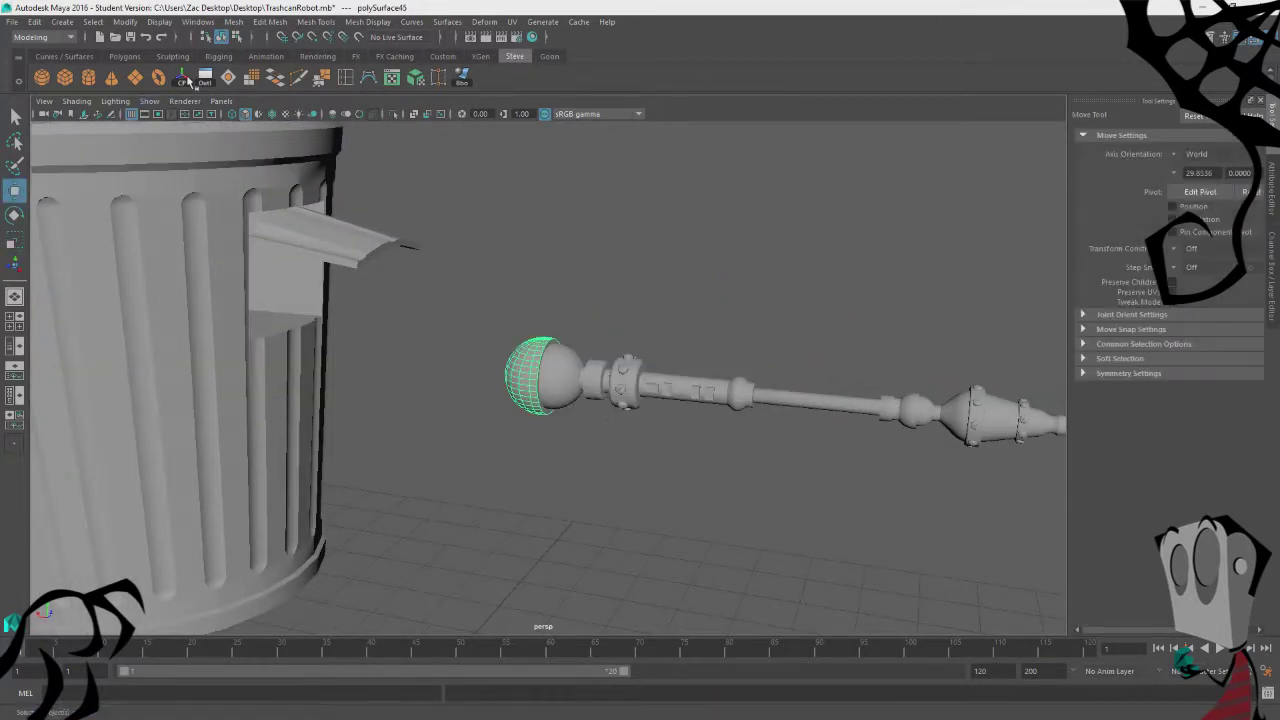
{"action": "left_click", "coordinate": [627, 380]}
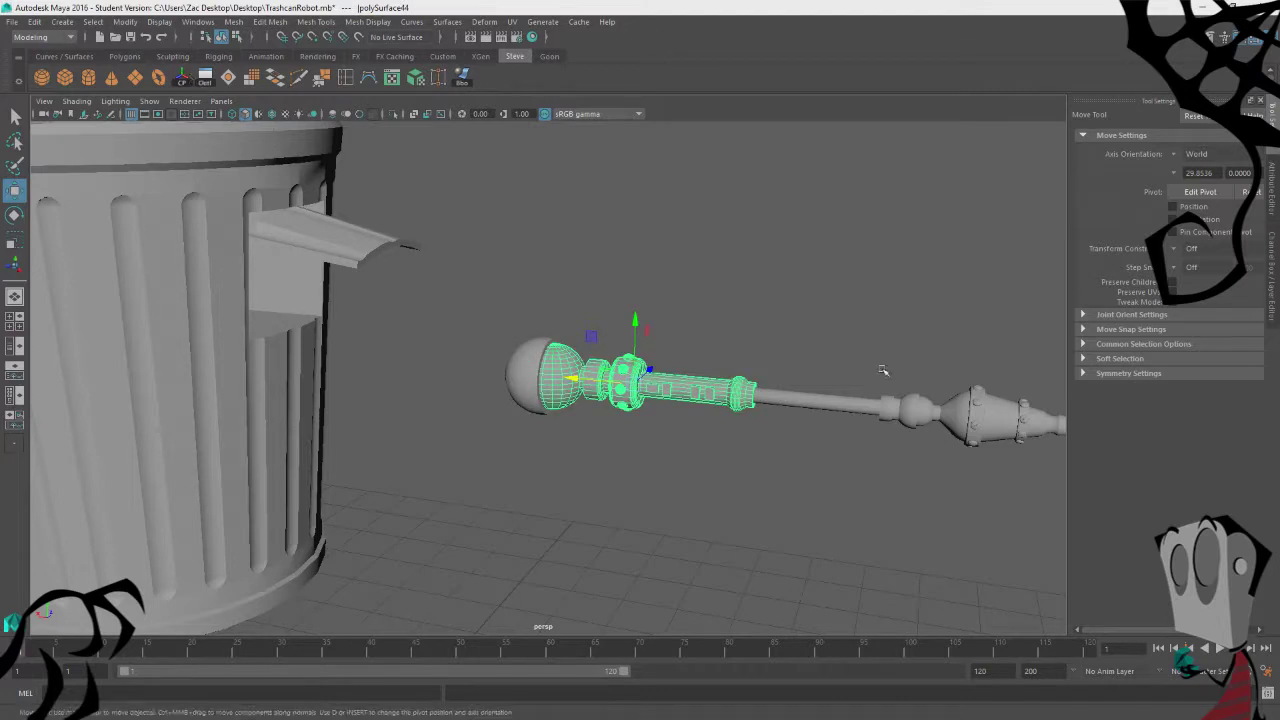
{"action": "left_click_drag", "start_coordinate": [883, 370], "coordinate": [236, 162], "text": "alt"}
{"action": "left_click", "coordinate": [497, 344]}
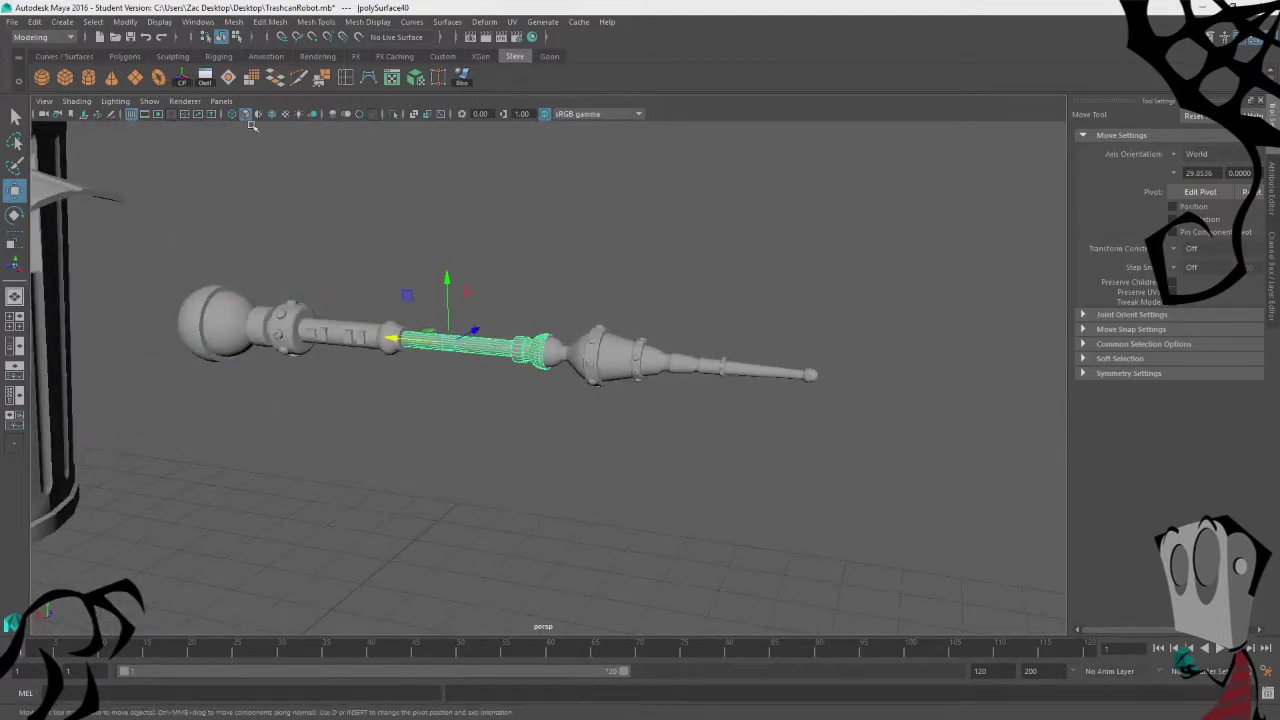
{"action": "left_click", "coordinate": [607, 385]}
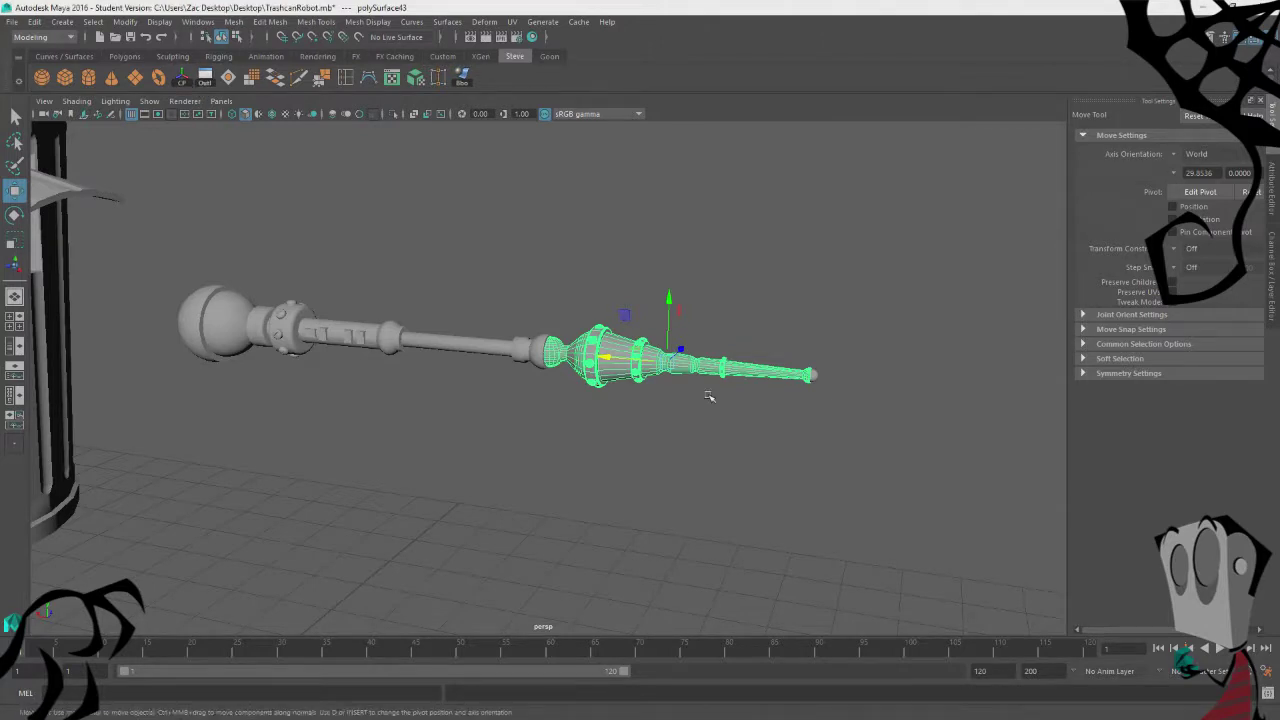
{"action": "left_click", "coordinate": [813, 376]}
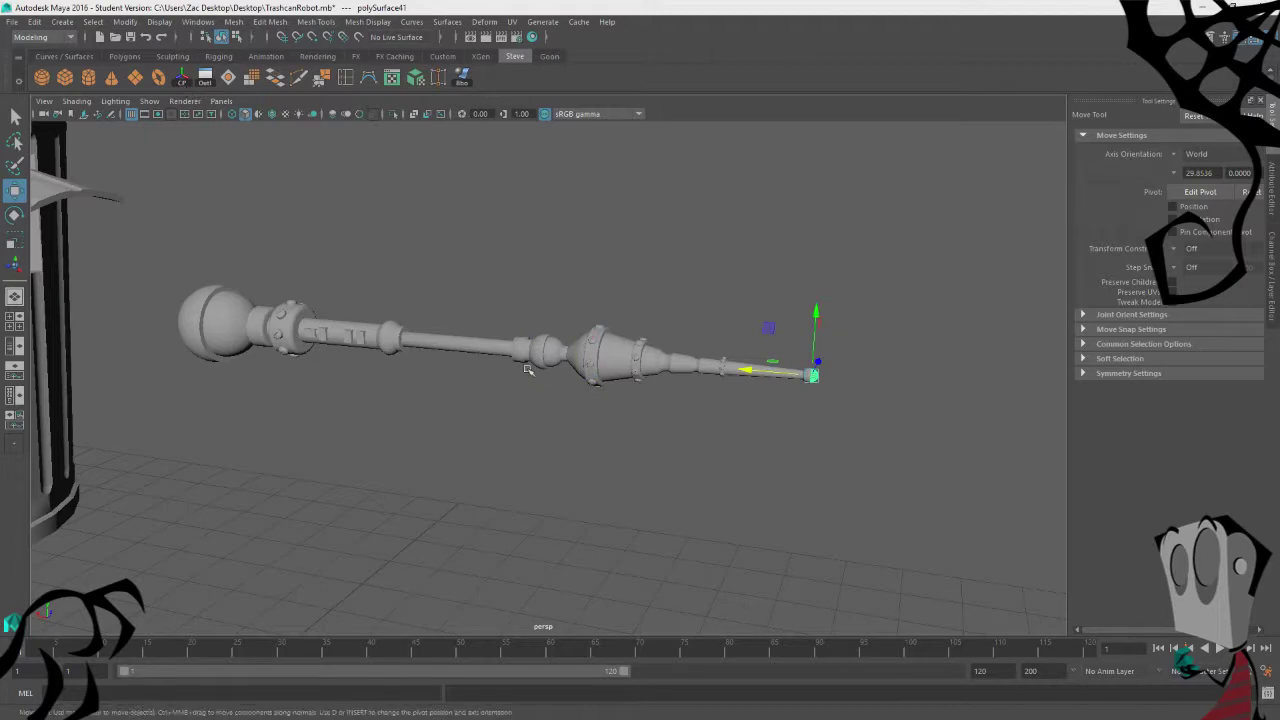
Step: Move the small tip ball slightly outward along the arm, off the tapered segment's end
{"action": "left_click_drag", "start_coordinate": [753, 370], "coordinate": [763, 373]}
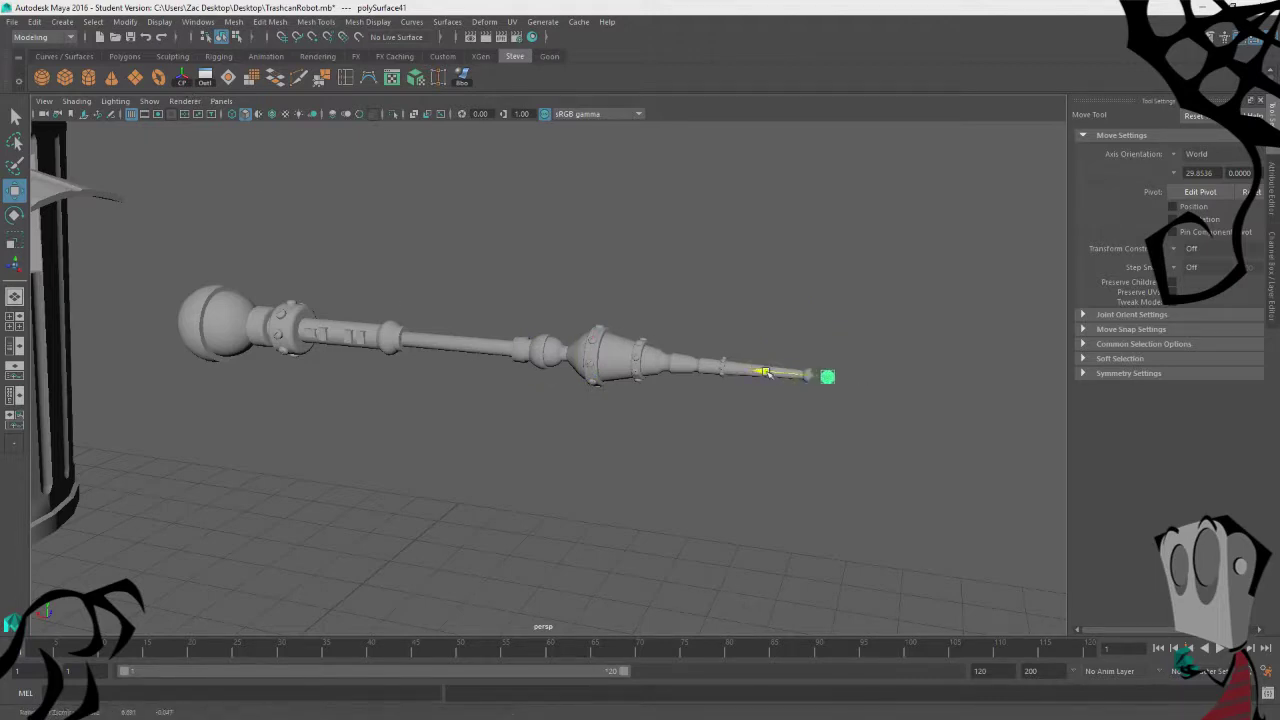
{"action": "left_click", "coordinate": [730, 466]}
{"action": "left_click_drag", "start_coordinate": [350, 426], "coordinate": [364, 399], "text": "alt"}
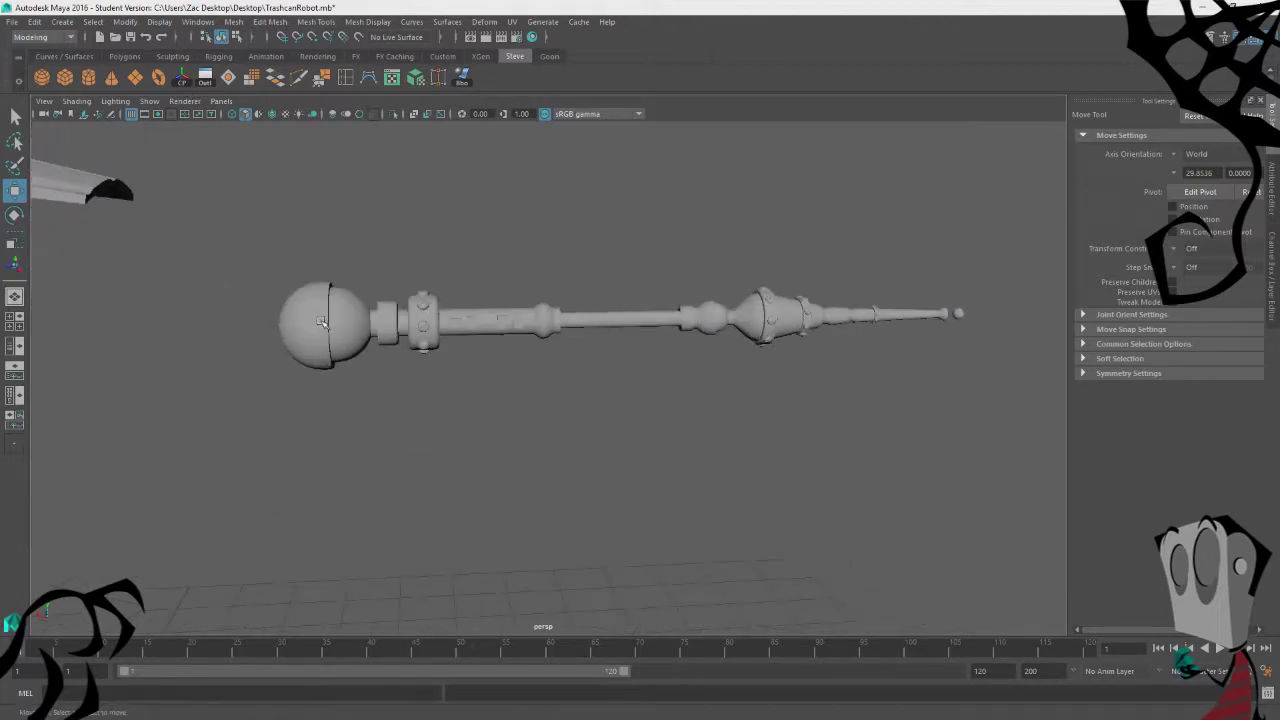
Step: Try moving the outer socket half away from the arm's base ball, and undo the move
{"action": "left_click_drag", "start_coordinate": [324, 323], "coordinate": [448, 432]}
{"action": "middle_click_drag", "start_coordinate": [326, 436], "coordinate": [457, 444], "text": "alt"}
{"action": "left_click", "coordinate": [424, 309]}
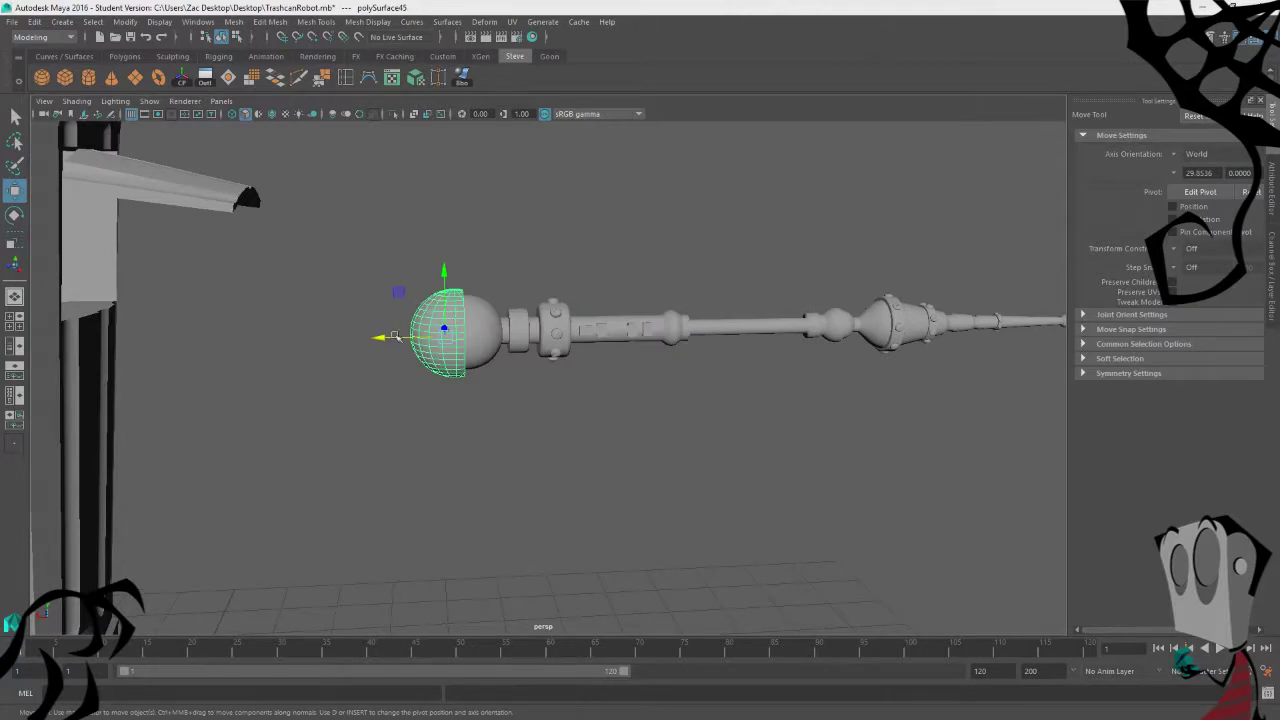
{"action": "left_click_drag", "start_coordinate": [395, 337], "coordinate": [325, 368]}
{"action": "key", "text": "ctrl+z"}
Step: In the front view, move the base segment's pivot to the center of its shoulder ball
{"action": "left_click_drag", "start_coordinate": [627, 483], "coordinate": [575, 474], "text": "alt"}
{"action": "left_click", "coordinate": [424, 364]}
{"action": "mouse_move", "coordinate": [296, 537]}
{"action": "left_mouse_down", "text": "alt"}
{"action": "mouse_move", "coordinate": [337, 531]}
{"action": "mouse_move", "coordinate": [314, 531]}
{"action": "left_mouse_up", "text": "alt"}
{"action": "scroll", "coordinate": [381, 465], "scroll_direction": "up", "scroll_amount": 5}
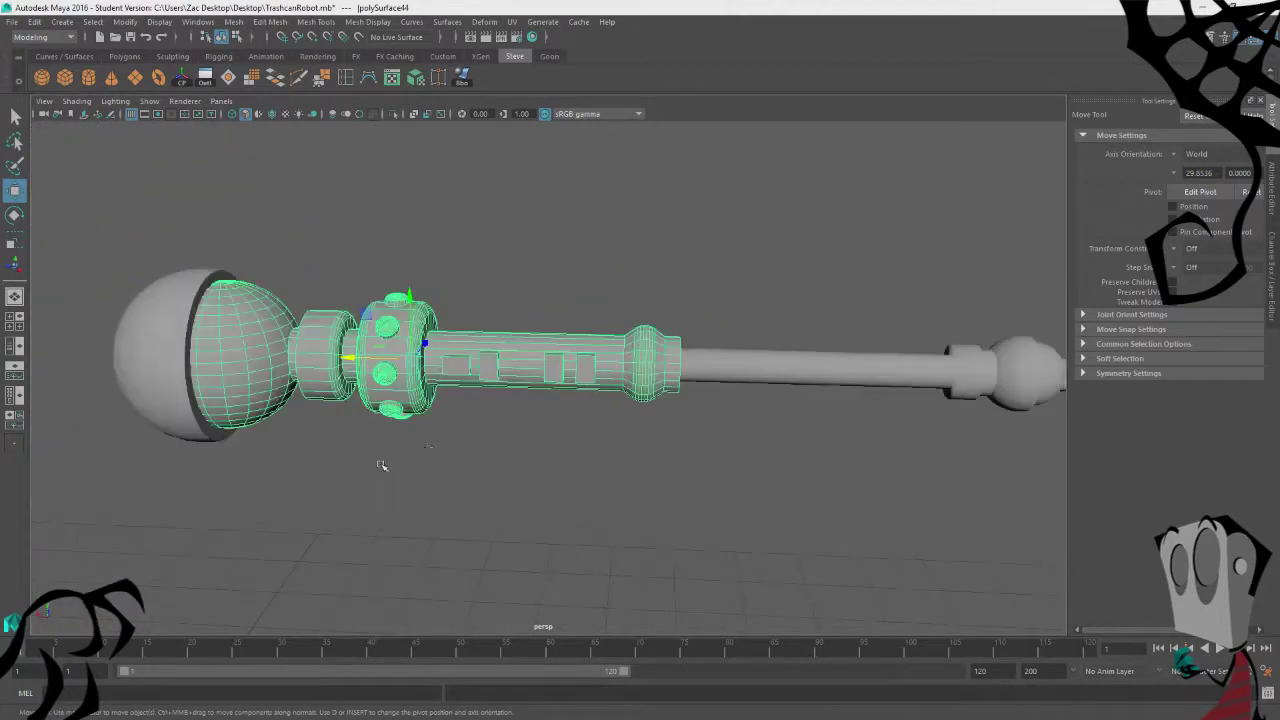
{"action": "left_click_drag", "start_coordinate": [381, 465], "coordinate": [353, 272], "text": "alt"}
{"action": "key", "text": "space"}
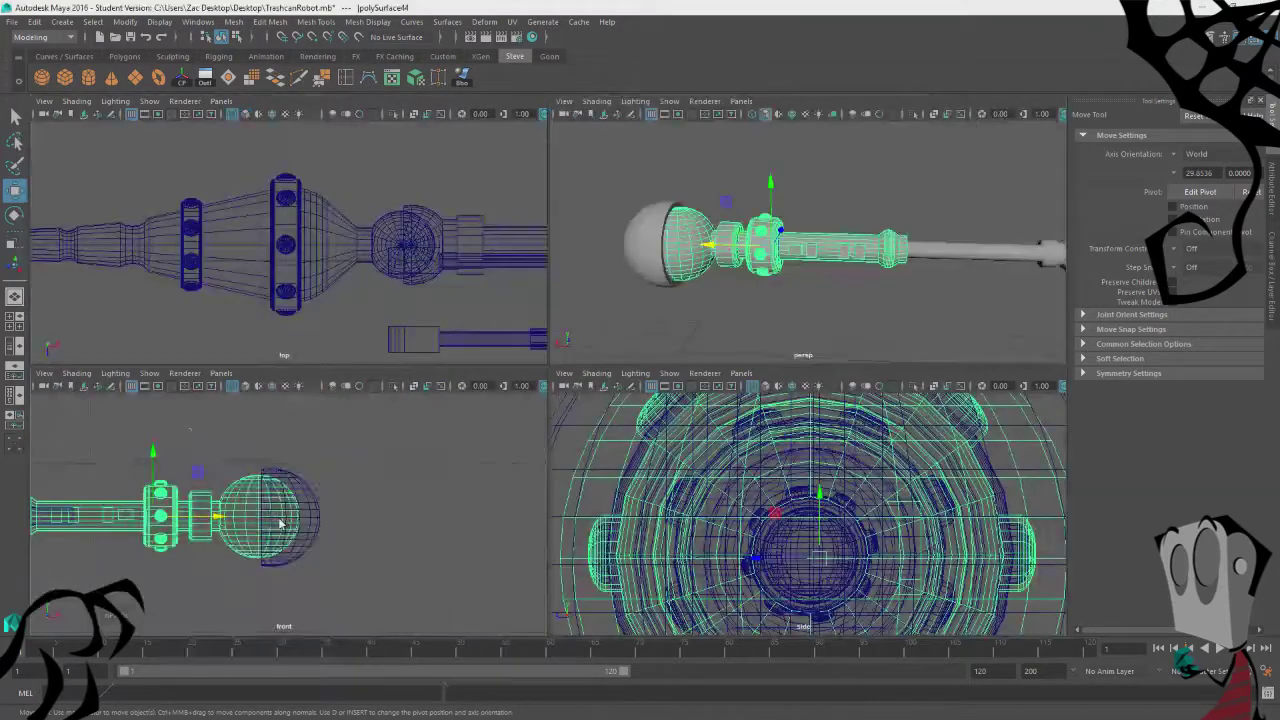
{"action": "key", "text": "space"}
{"action": "key", "text": "d"}
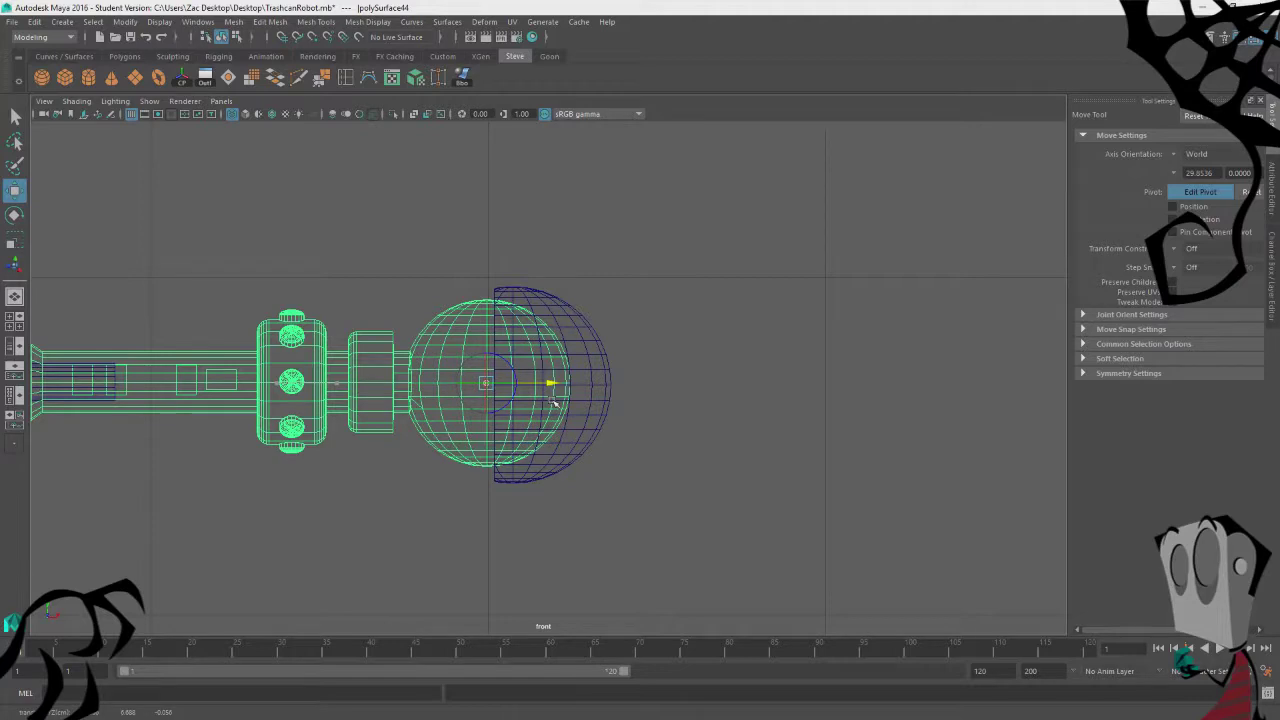
Step: Move the tapered end segment's pivot to the center of its ball joint
{"action": "middle_click_drag", "start_coordinate": [245, 480], "coordinate": [808, 493], "text": "alt"}
{"action": "left_click", "coordinate": [402, 414]}
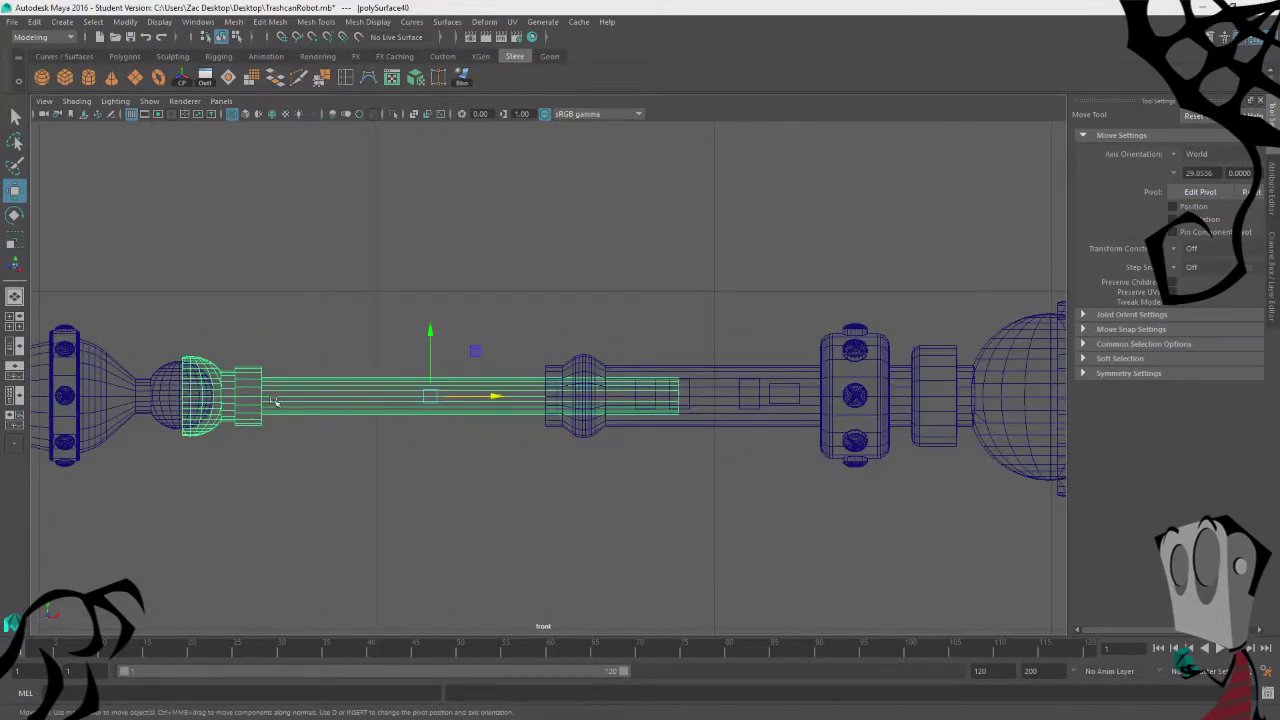
{"action": "middle_click_drag", "start_coordinate": [237, 447], "coordinate": [385, 410], "text": "alt"}
{"action": "left_click", "coordinate": [385, 410]}
{"action": "left_click", "coordinate": [320, 415]}
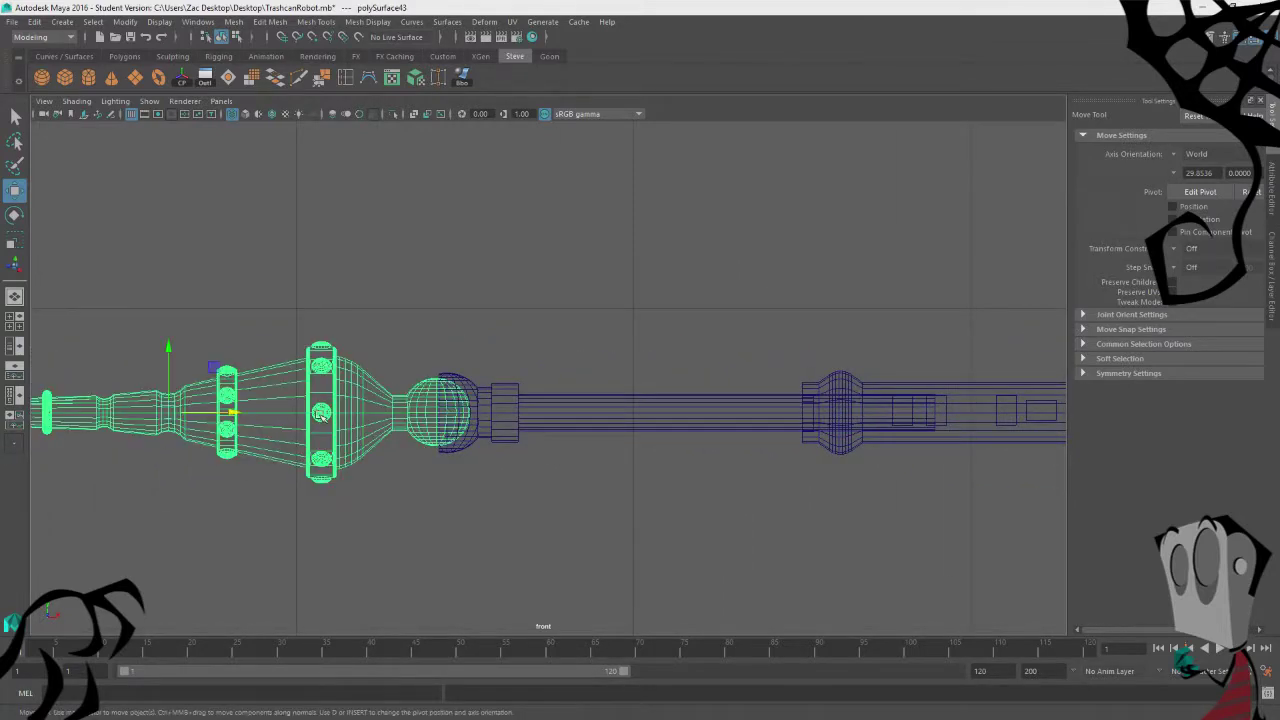
{"action": "key", "text": "d"}
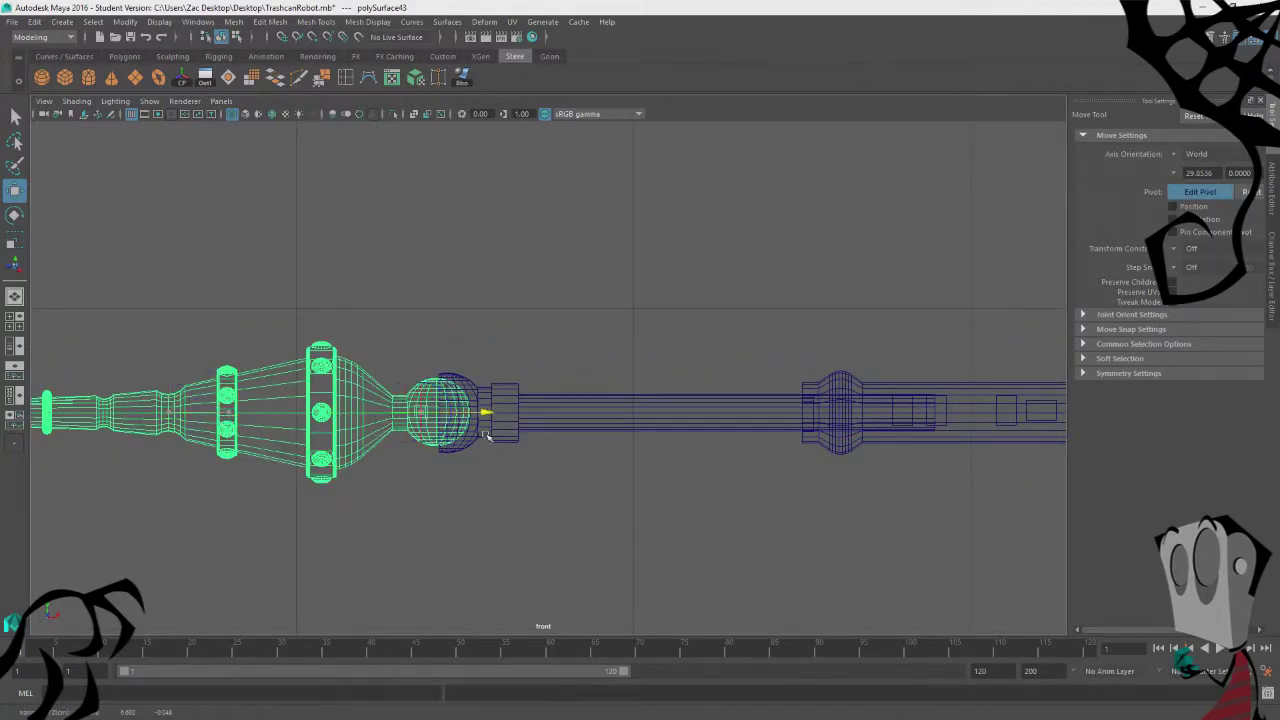
{"action": "middle_click_drag", "start_coordinate": [300, 529], "coordinate": [749, 548], "text": "alt"}
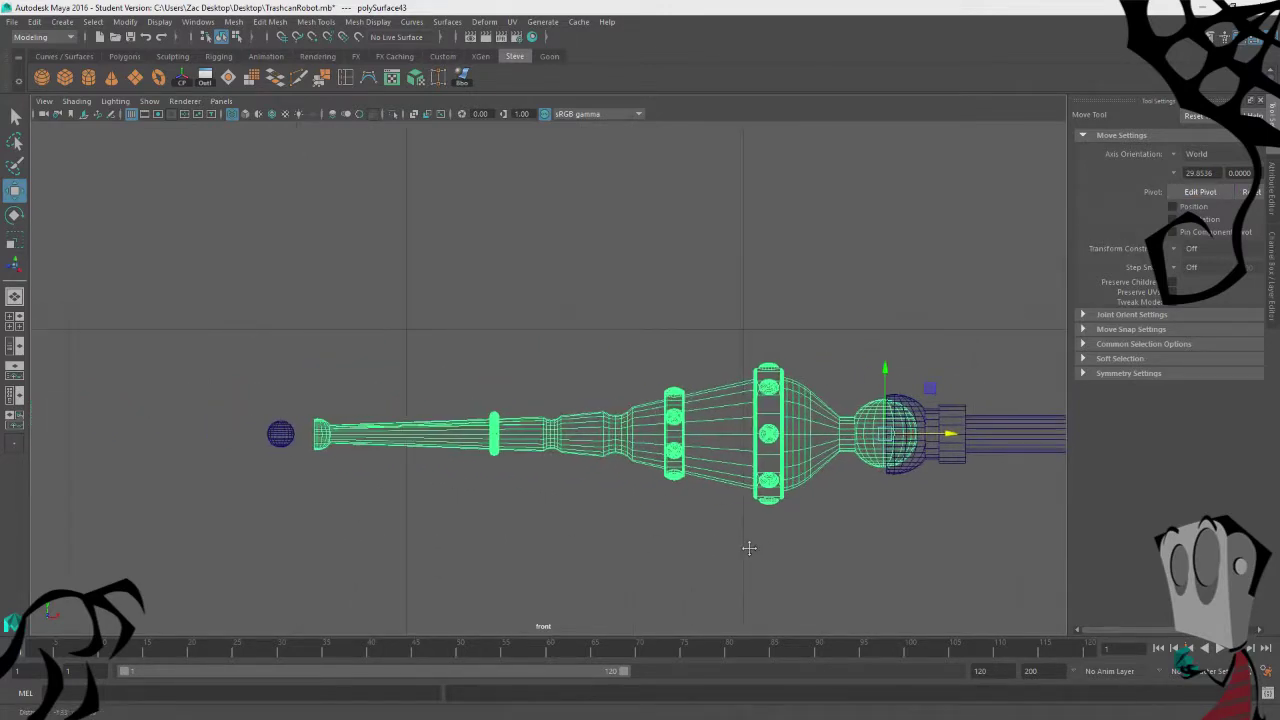
Step: In the perspective view, test-rotate the base segment around its shoulder ball and undo the rotations
{"action": "key", "text": "space"}
{"action": "key", "text": "space"}
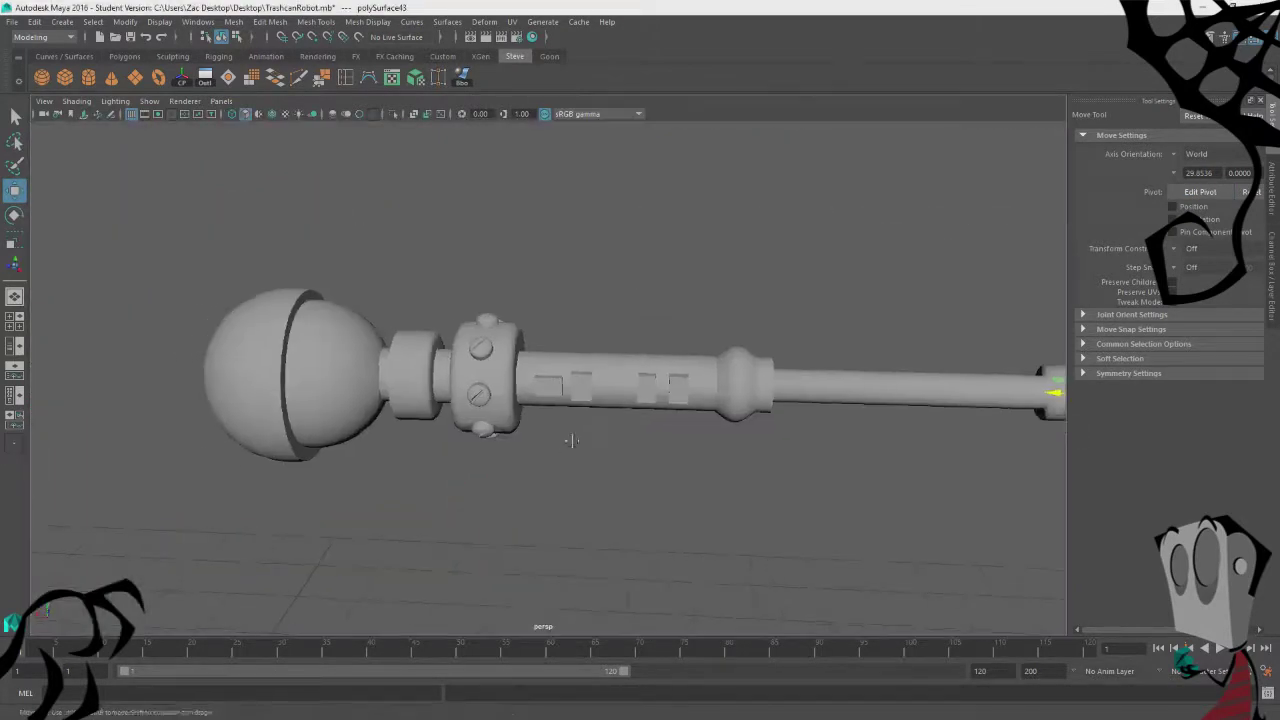
{"action": "scroll", "coordinate": [441, 477], "scroll_direction": "down", "scroll_amount": 5}
{"action": "key", "text": "e"}
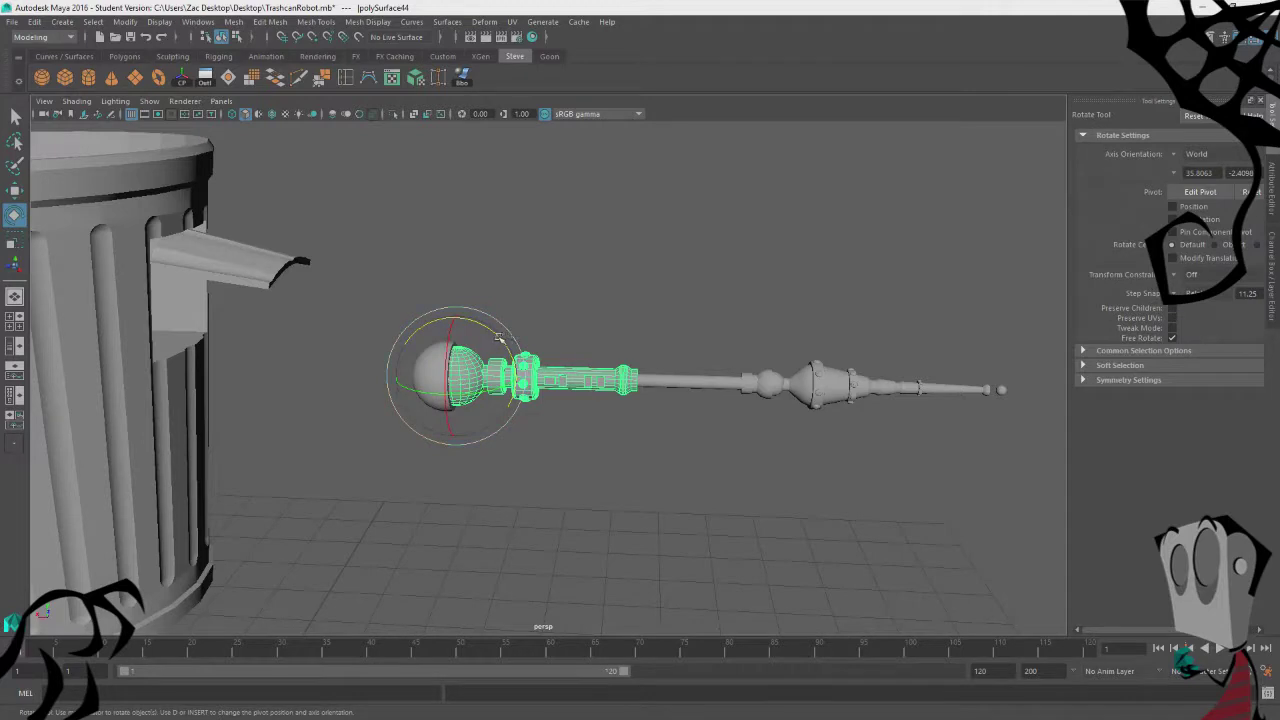
{"action": "left_click_drag", "start_coordinate": [500, 338], "coordinate": [436, 366]}
{"action": "key", "text": "ctrl+z"}
{"action": "key", "text": "ctrl+z"}
{"action": "left_click_drag", "start_coordinate": [502, 327], "coordinate": [562, 358]}
{"action": "left_click_drag", "start_coordinate": [639, 519], "coordinate": [510, 450], "text": "alt"}
{"action": "key", "text": "ctrl+z"}
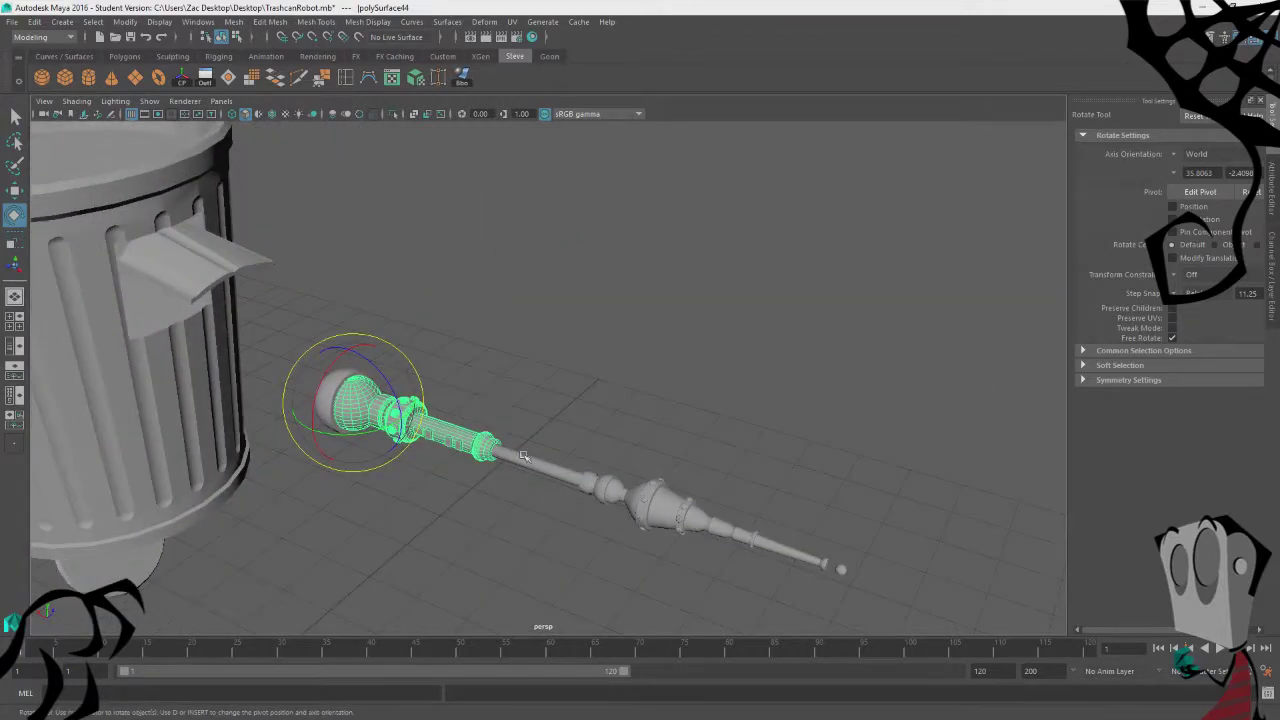
Step: Test-rotate the tapered end segment around its ball joint and restore the straight arm
{"action": "left_click", "coordinate": [521, 456]}
{"action": "left_click_drag", "start_coordinate": [580, 563], "coordinate": [638, 496], "text": "alt"}
{"action": "left_click", "coordinate": [628, 485]}
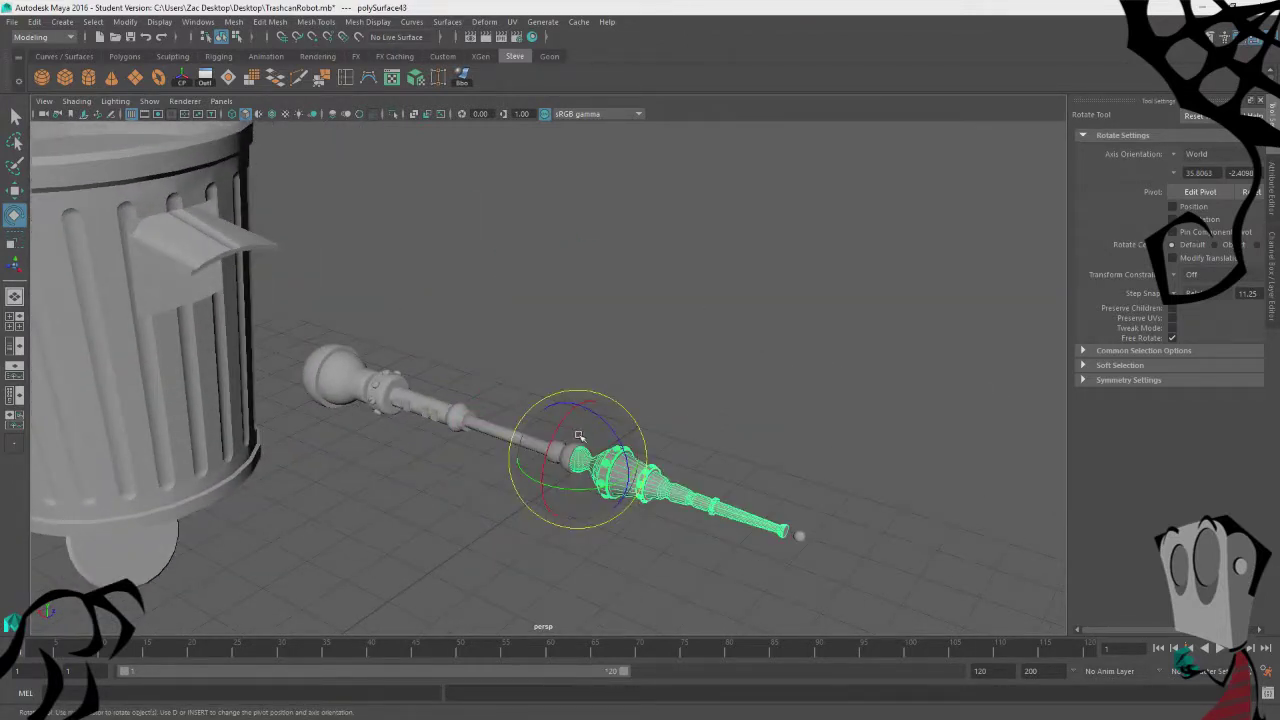
{"action": "left_click_drag", "start_coordinate": [585, 458], "coordinate": [502, 540]}
{"action": "left_click", "coordinate": [375, 518]}
{"action": "left_click_drag", "start_coordinate": [375, 518], "coordinate": [841, 490], "text": "alt"}
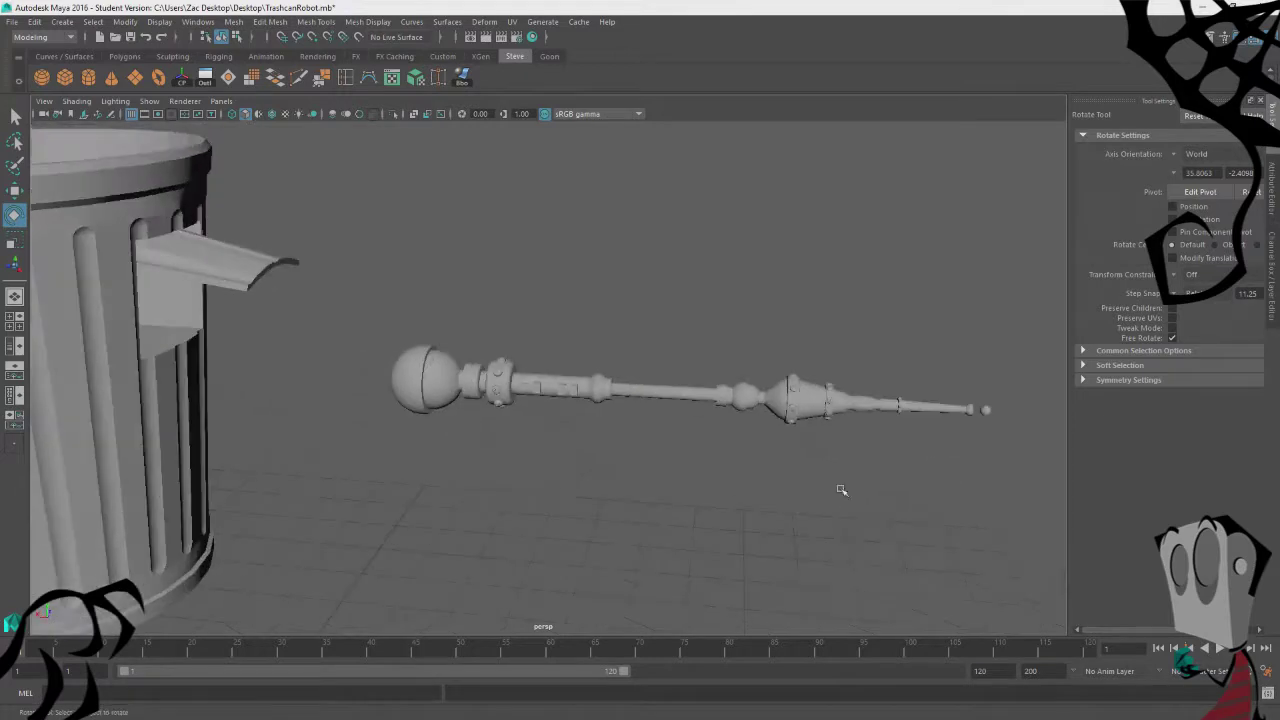
Step: Try moving only the outer socket half to the trashcan's side opening, and undo the move
{"action": "left_click_drag", "start_coordinate": [471, 454], "coordinate": [467, 318], "text": "alt"}
{"action": "left_click", "coordinate": [482, 284]}
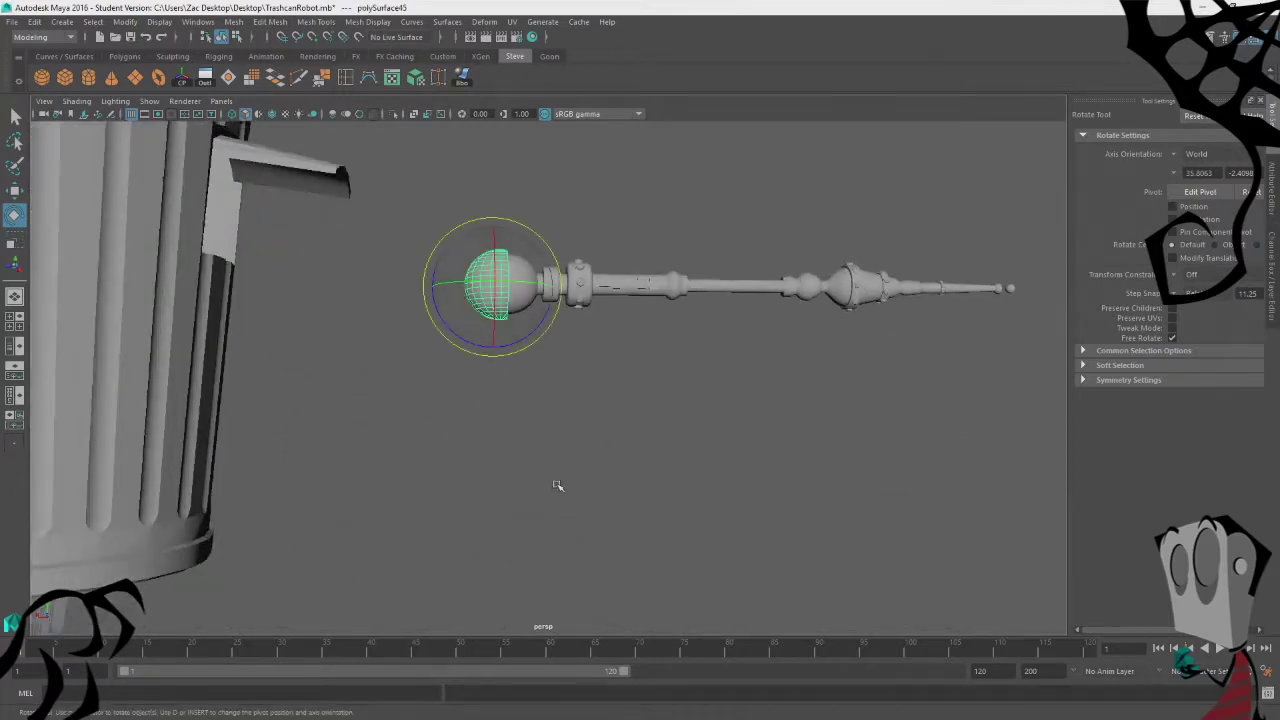
{"action": "left_click_drag", "start_coordinate": [559, 486], "coordinate": [434, 437], "text": "alt"}
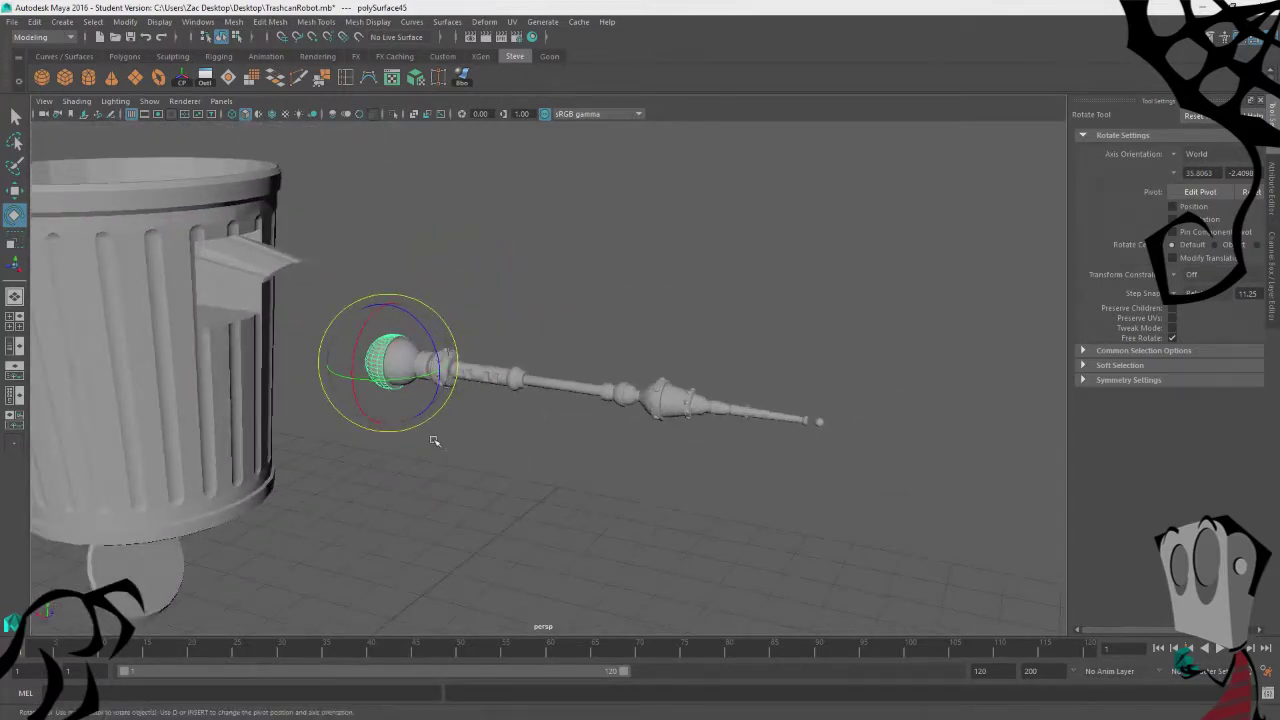
{"action": "key", "text": "w"}
{"action": "left_click_drag", "start_coordinate": [391, 364], "coordinate": [218, 296]}
{"action": "key", "text": "ctrl+z"}
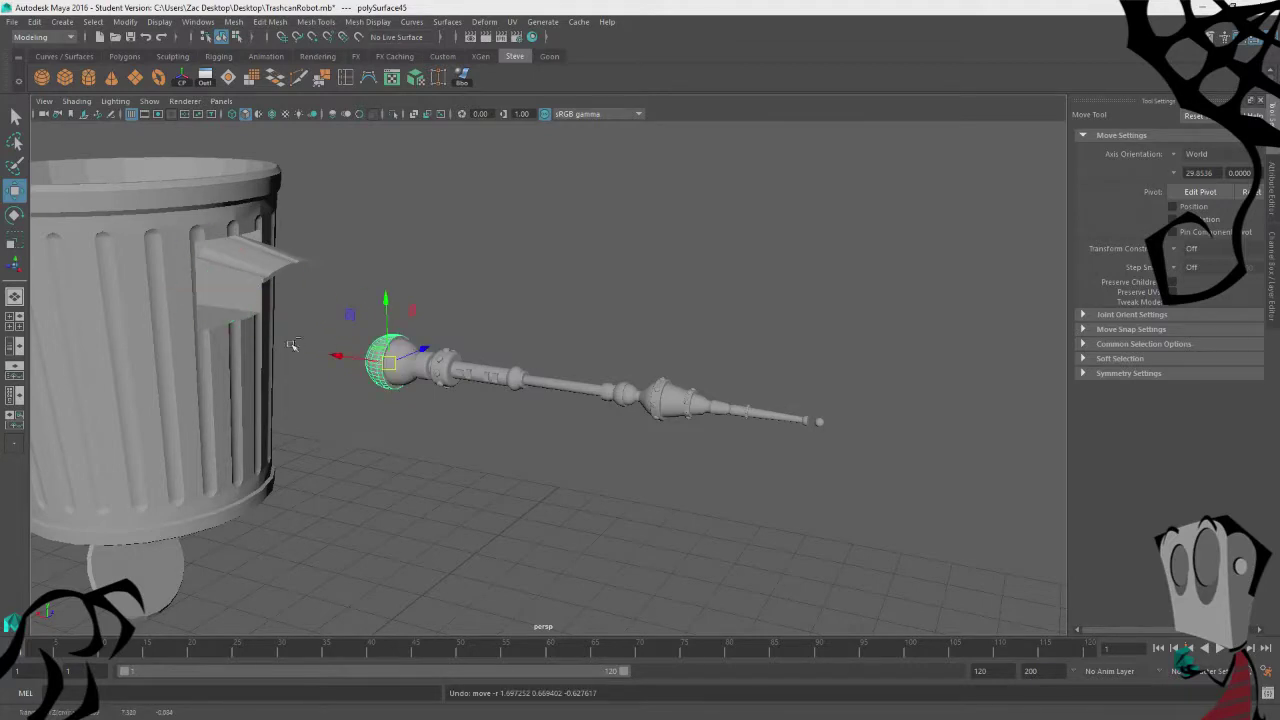
Step: Move the socket half, base segment and middle rod together to the trashcan's side and raise them toward the opening
{"action": "left_click_drag", "start_coordinate": [421, 475], "coordinate": [553, 451], "text": "alt"}
{"action": "left_click", "coordinate": [533, 357], "text": "shift"}
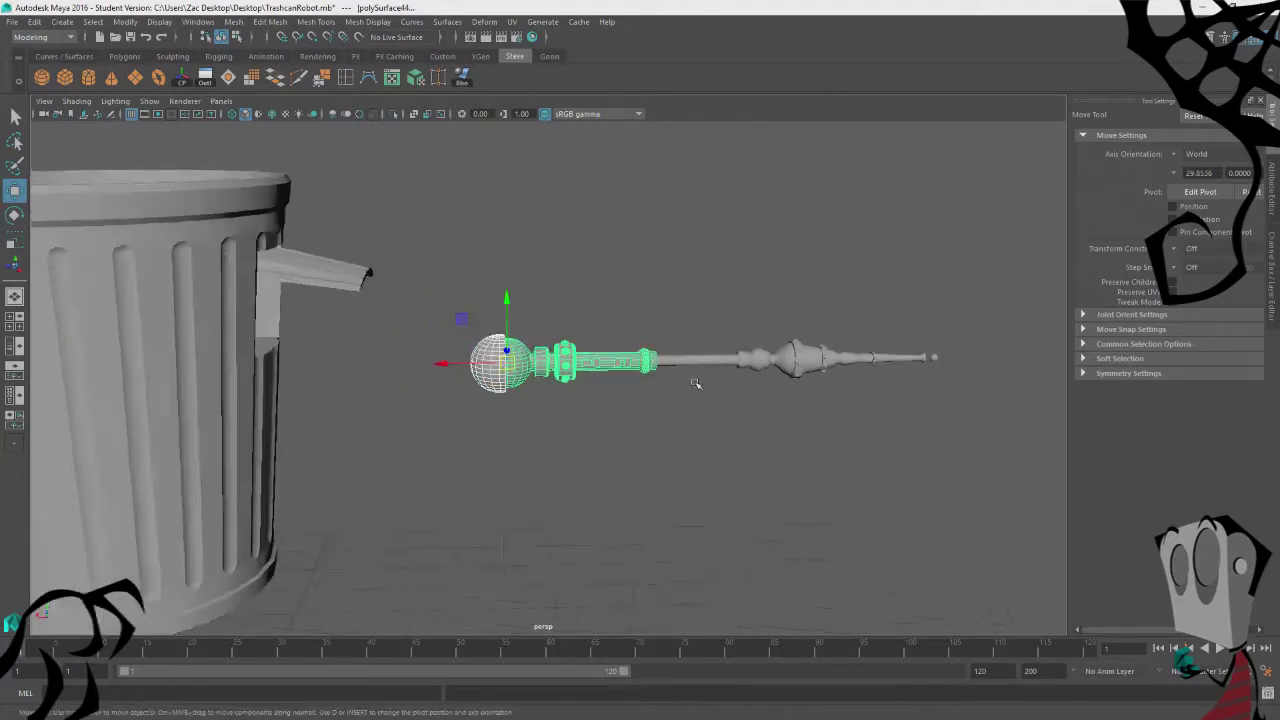
{"action": "left_click", "coordinate": [690, 360], "text": "shift"}
{"action": "left_click_drag", "start_coordinate": [749, 426], "coordinate": [712, 469], "text": "alt"}
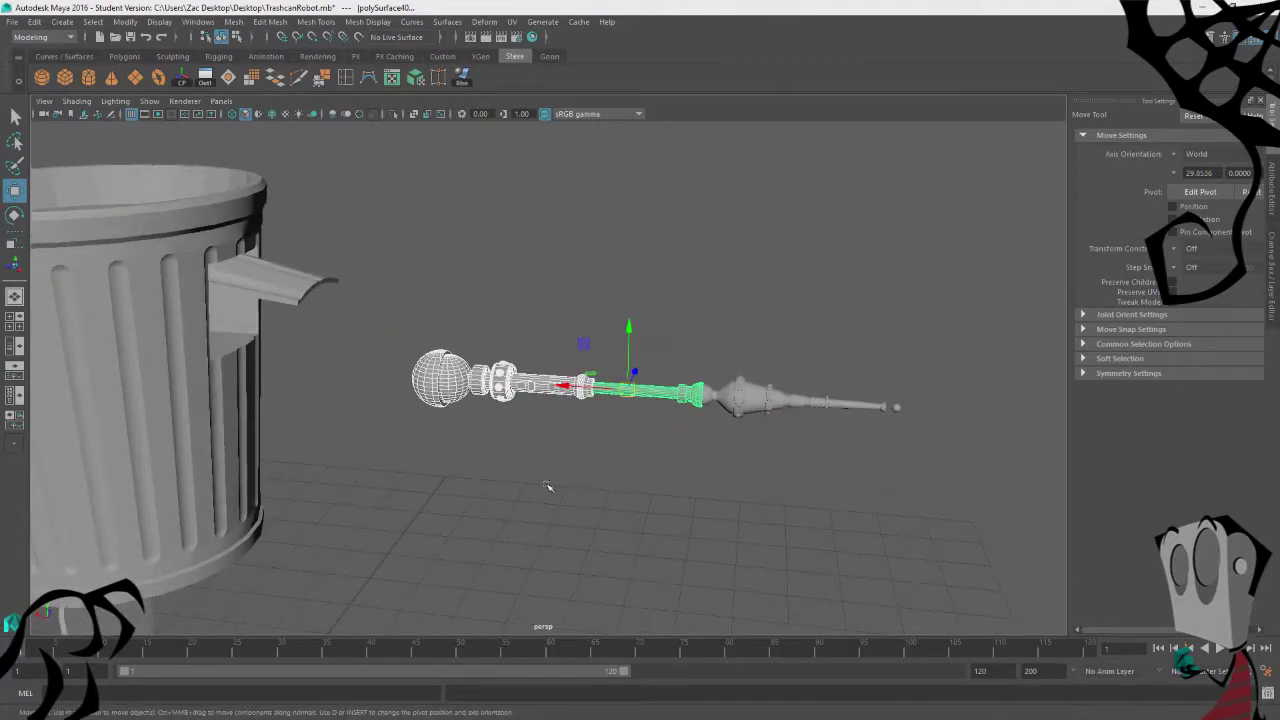
{"action": "left_click_drag", "start_coordinate": [579, 386], "coordinate": [356, 376]}
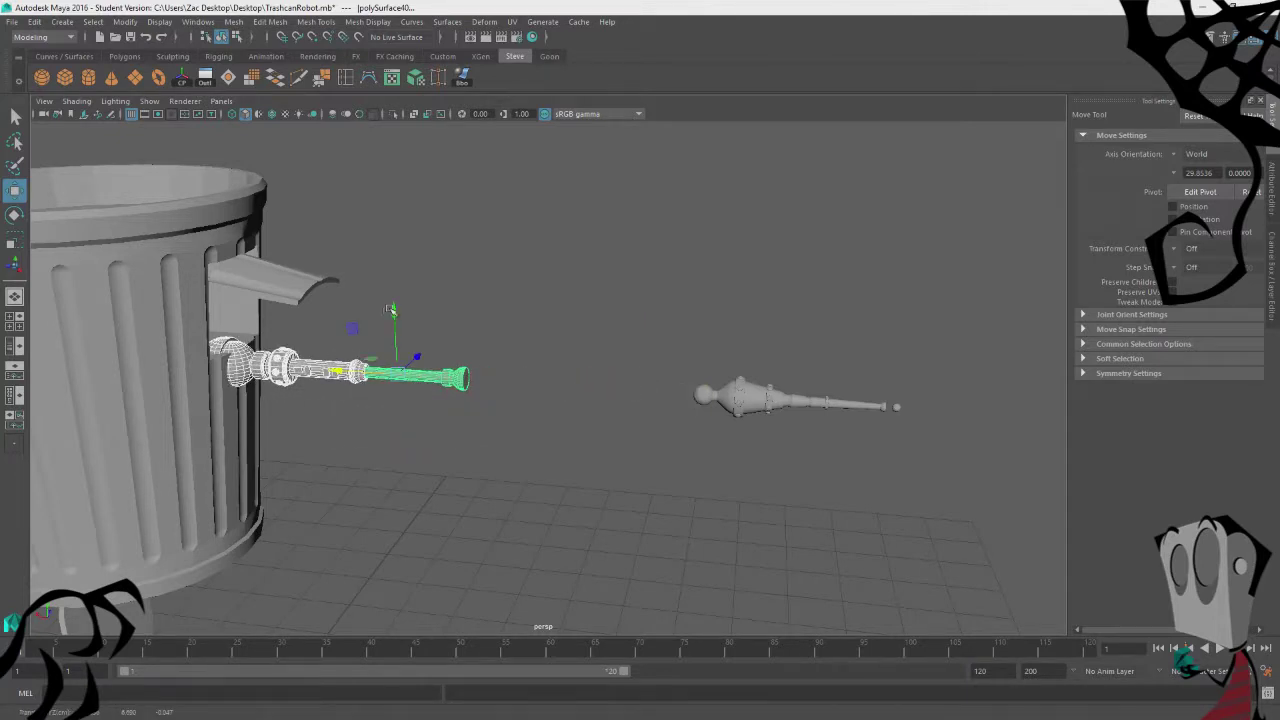
{"action": "left_click_drag", "start_coordinate": [390, 310], "coordinate": [431, 316]}
Step: Try rotating the selected arm parts together with World and Object axis orientation, undoing each rotation
{"action": "key", "text": "e"}
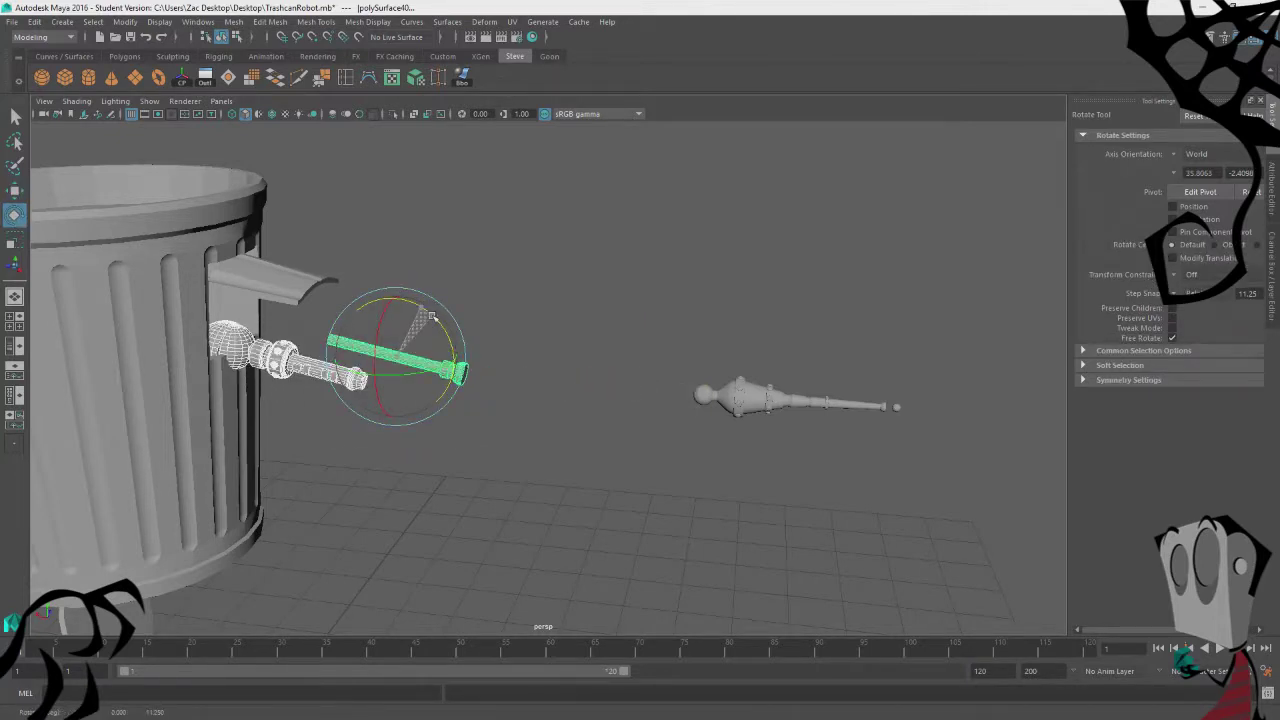
{"action": "key", "text": "ctrl+z"}
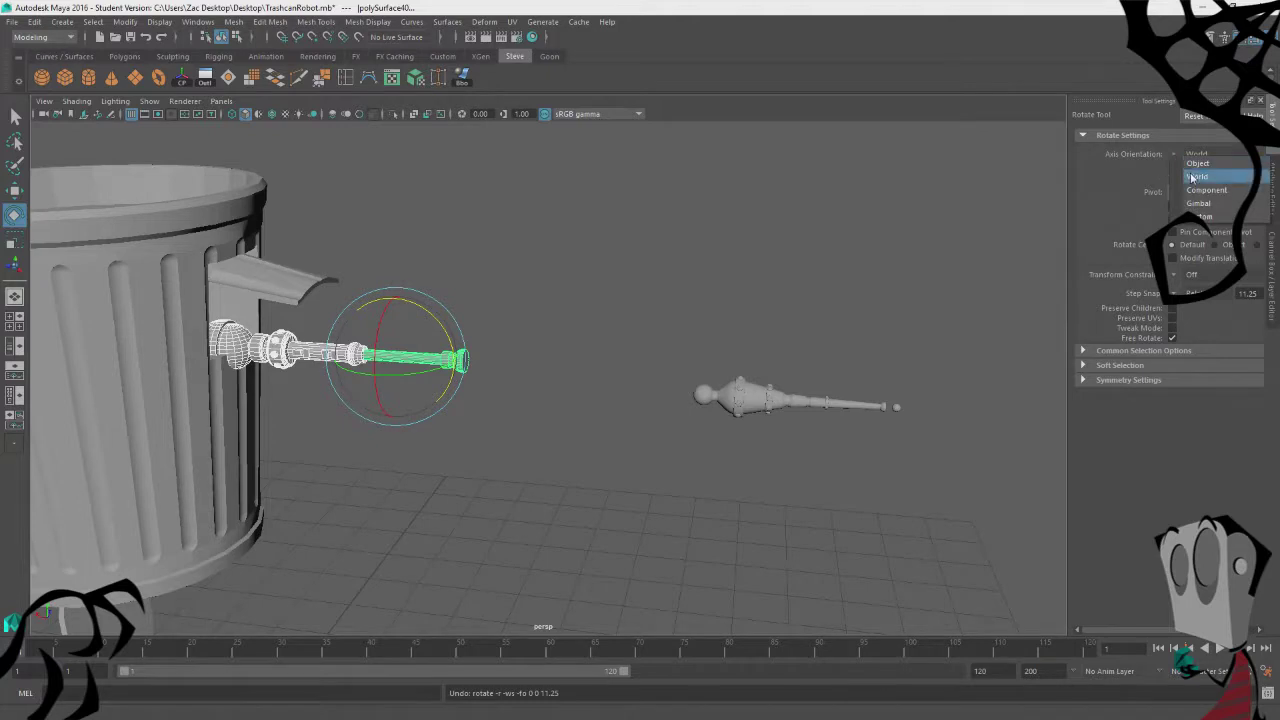
{"action": "left_click", "coordinate": [1196, 163]}
{"action": "left_click_drag", "start_coordinate": [425, 308], "coordinate": [445, 335]}
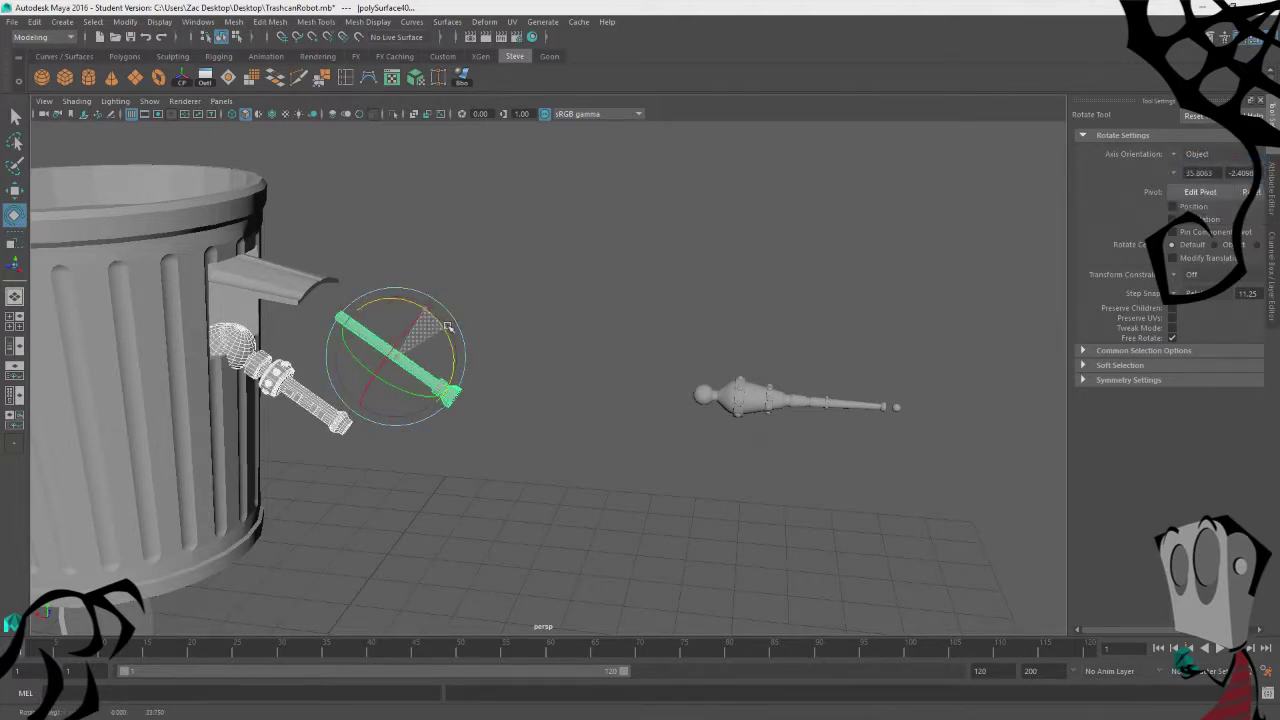
{"action": "key", "text": "ctrl+z"}
{"action": "left_click", "coordinate": [1180, 155]}
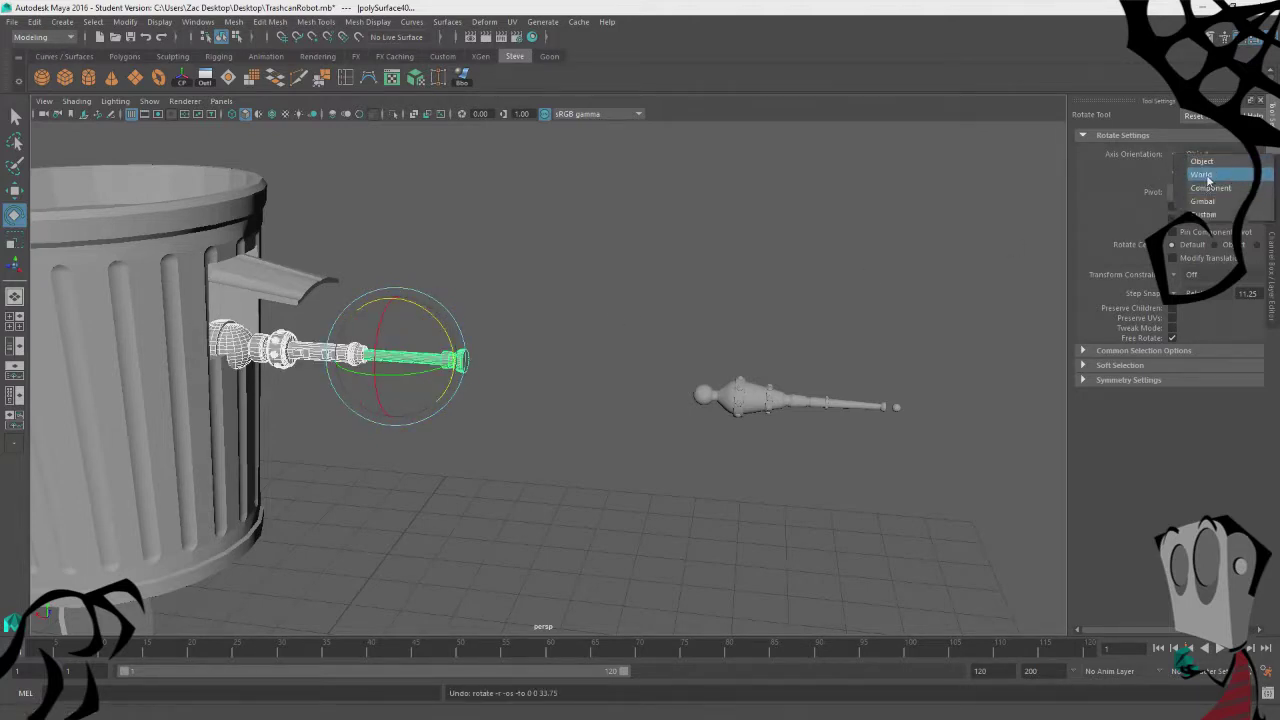
{"action": "left_click", "coordinate": [1204, 175]}
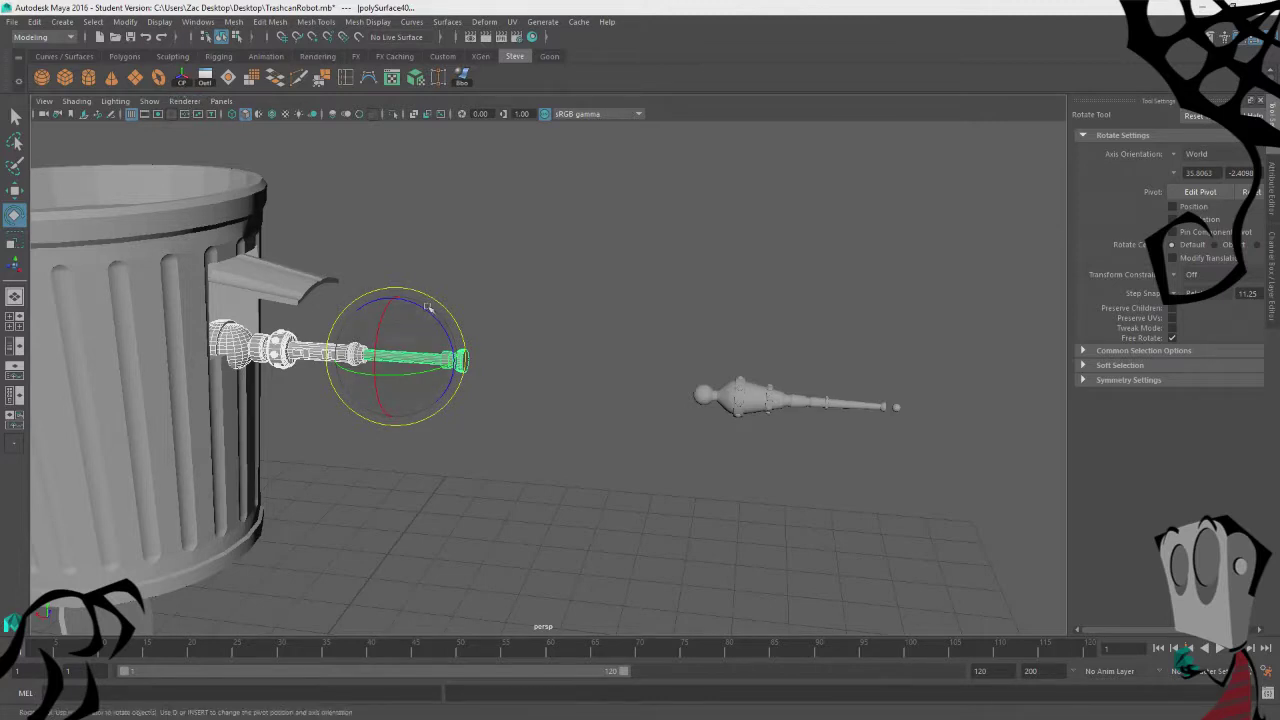
{"action": "left_click_drag", "start_coordinate": [428, 307], "coordinate": [461, 341]}
{"action": "key", "text": "ctrl+z"}
Step: Raise the socket half, base segment and middle rod until the shoulder joint sits in the trashcan's opening
{"action": "left_click_drag", "start_coordinate": [586, 438], "coordinate": [600, 415], "text": "alt"}
{"action": "key", "text": "w"}
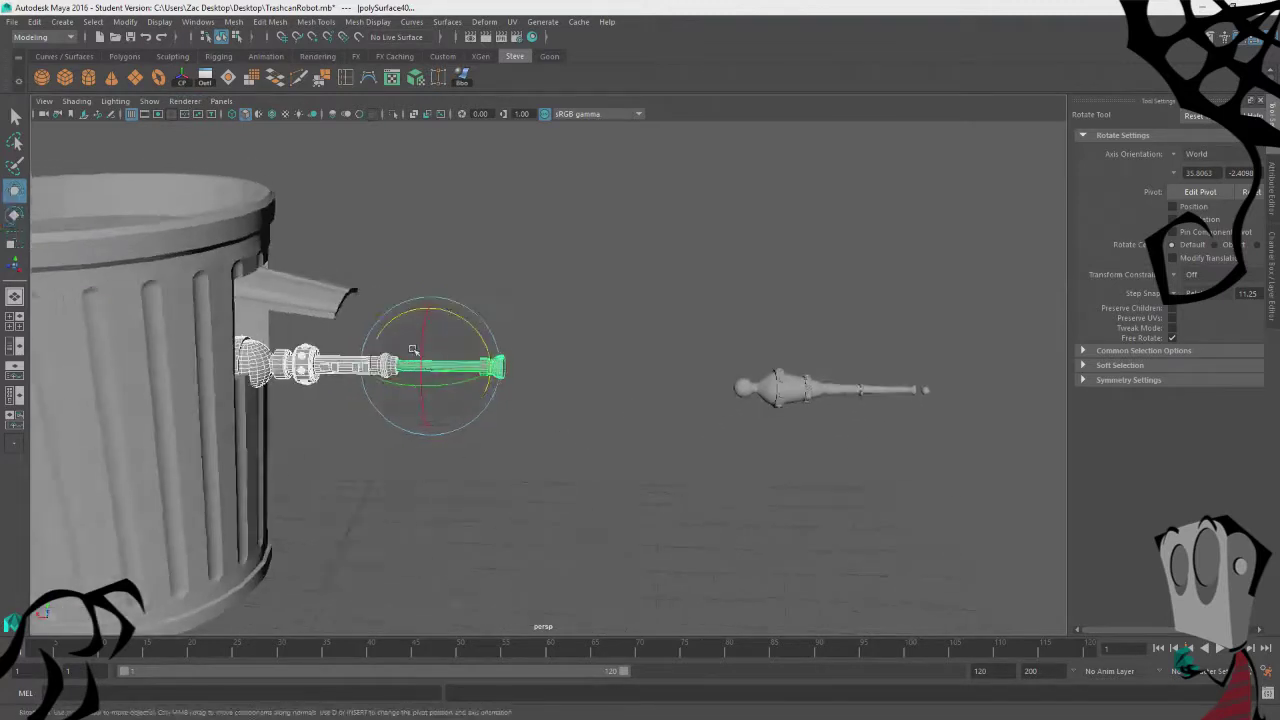
{"action": "key", "text": "w"}
{"action": "left_click_drag", "start_coordinate": [427, 345], "coordinate": [434, 311]}
{"action": "left_click_drag", "start_coordinate": [483, 453], "coordinate": [471, 418], "text": "alt"}
Step: Move the middle rod outward along the arm's axis, clear of the base segment's end
{"action": "left_click_drag", "start_coordinate": [459, 259], "coordinate": [517, 297]}
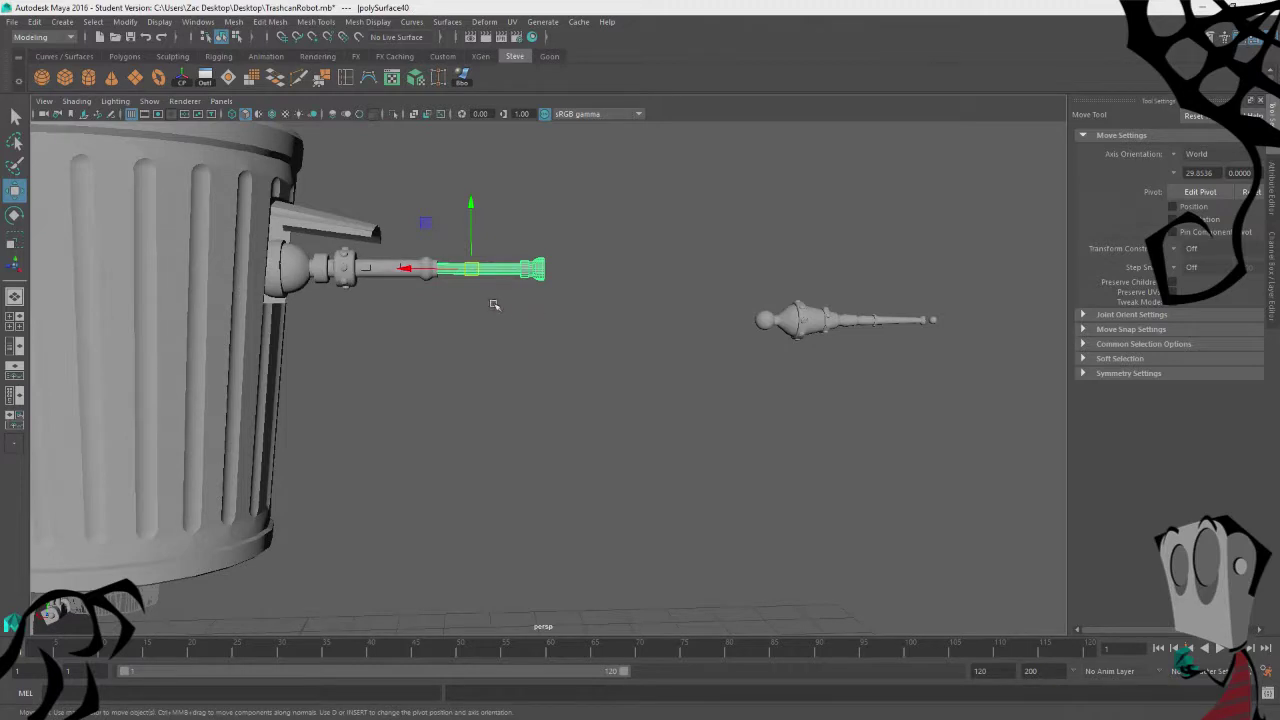
{"action": "middle_click_drag", "start_coordinate": [405, 268], "coordinate": [575, 298]}
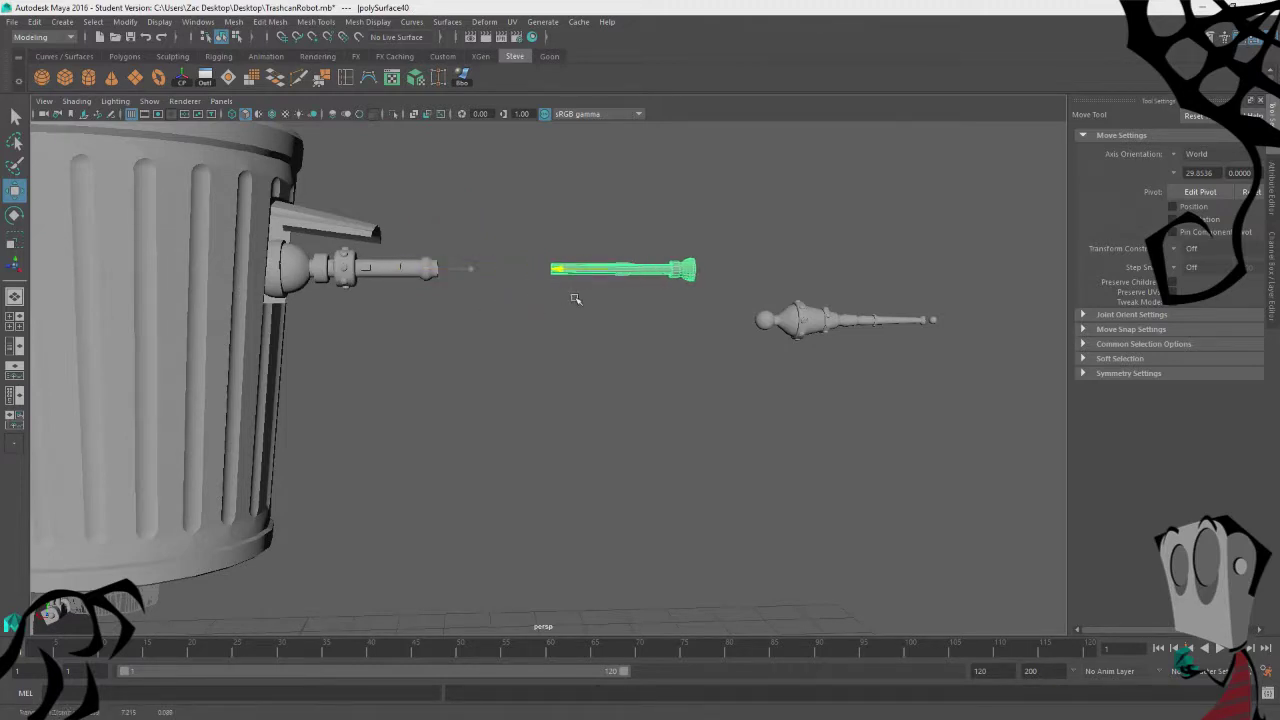
Step: Enlarge the shoulder's socket half and reposition it to fill the trashcan's side opening beneath the hood
{"action": "left_click", "coordinate": [303, 270]}
{"action": "left_click", "coordinate": [272, 282]}
{"action": "key", "text": "r"}
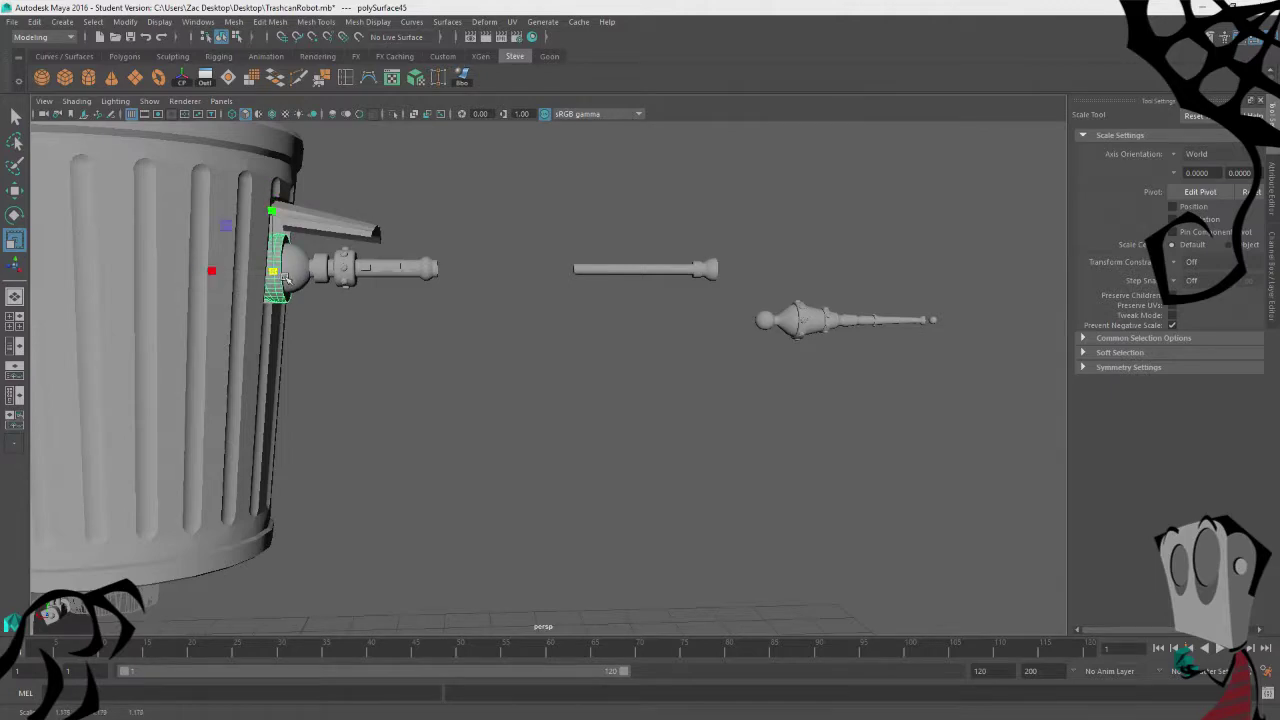
{"action": "key", "text": "w"}
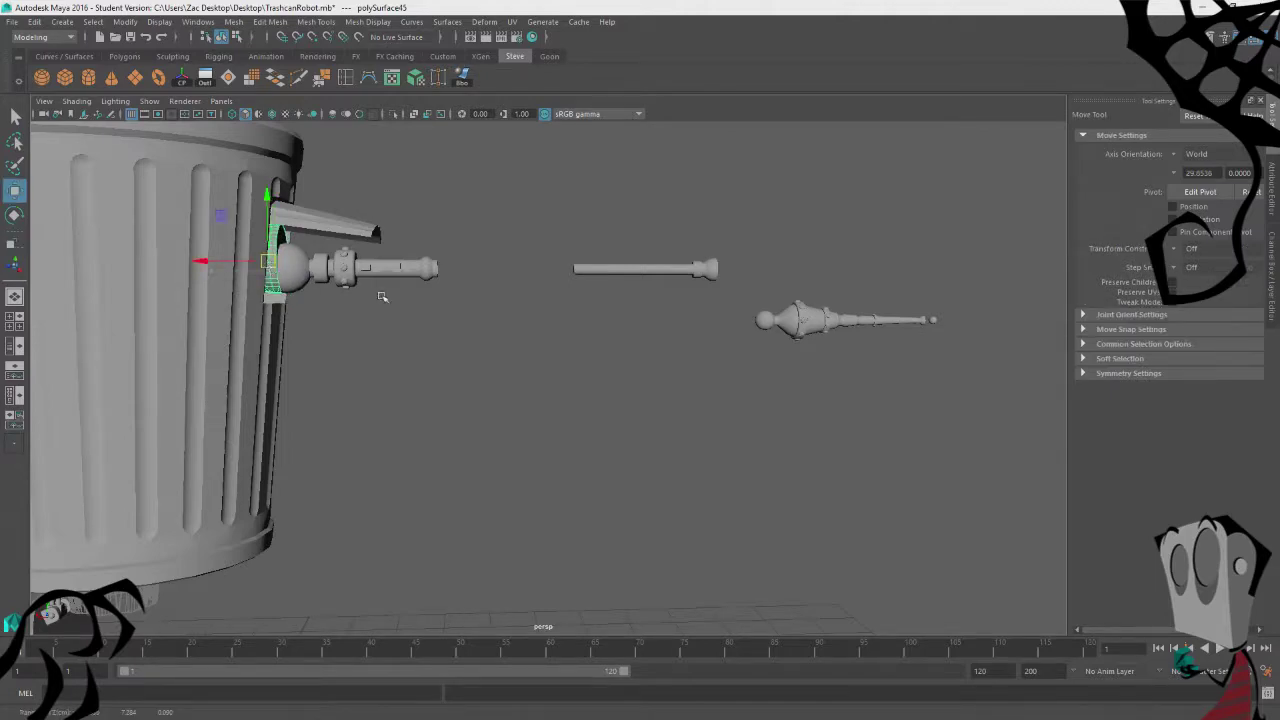
{"action": "key", "text": "f"}
{"action": "left_click_drag", "start_coordinate": [520, 320], "coordinate": [553, 373], "text": "alt"}
{"action": "key", "text": "r"}
{"action": "key", "text": "w"}
{"action": "key", "text": "r"}
{"action": "left_click_drag", "start_coordinate": [552, 460], "coordinate": [506, 383], "text": "alt"}
{"action": "key", "text": "w"}
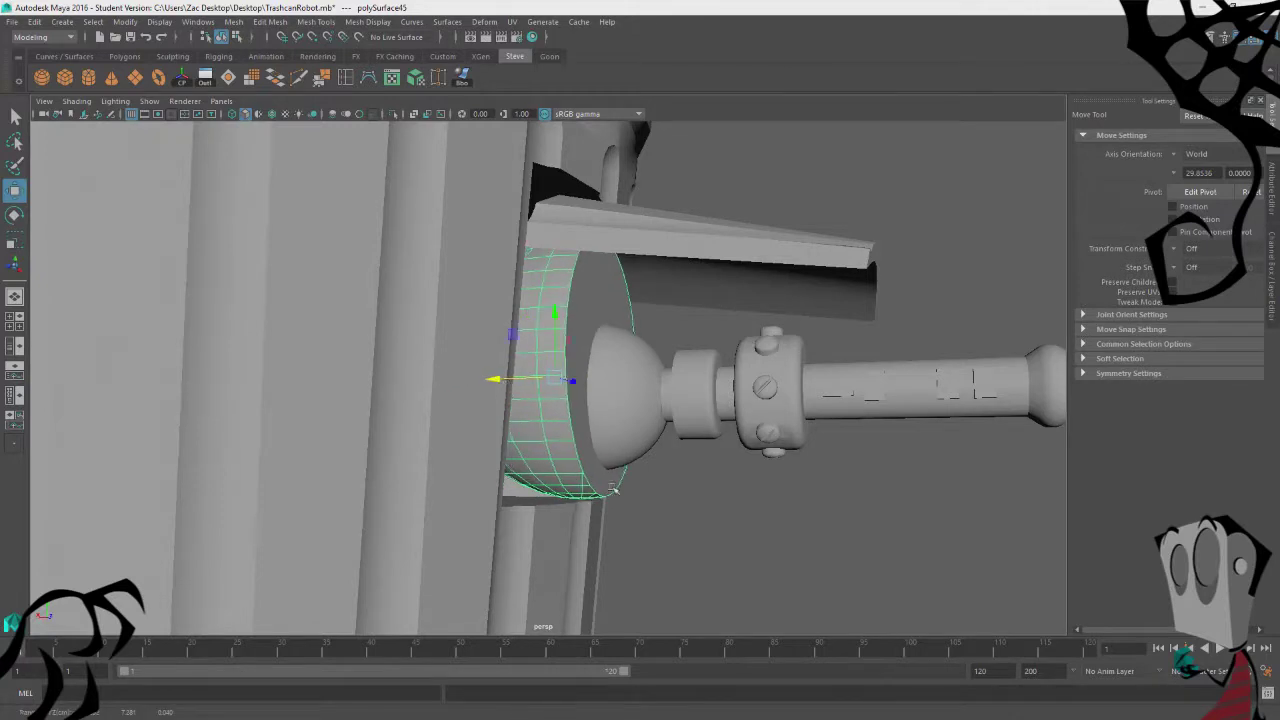
Step: Scale up the arm's base segment to suit the larger socket and shift it outward from the can
{"action": "left_click_drag", "start_coordinate": [613, 489], "coordinate": [570, 496], "text": "alt"}
{"action": "left_click", "coordinate": [720, 425]}
{"action": "right_click_drag", "start_coordinate": [754, 577], "coordinate": [724, 552], "text": "alt"}
{"action": "middle_click_drag", "start_coordinate": [724, 552], "coordinate": [749, 540], "text": "alt"}
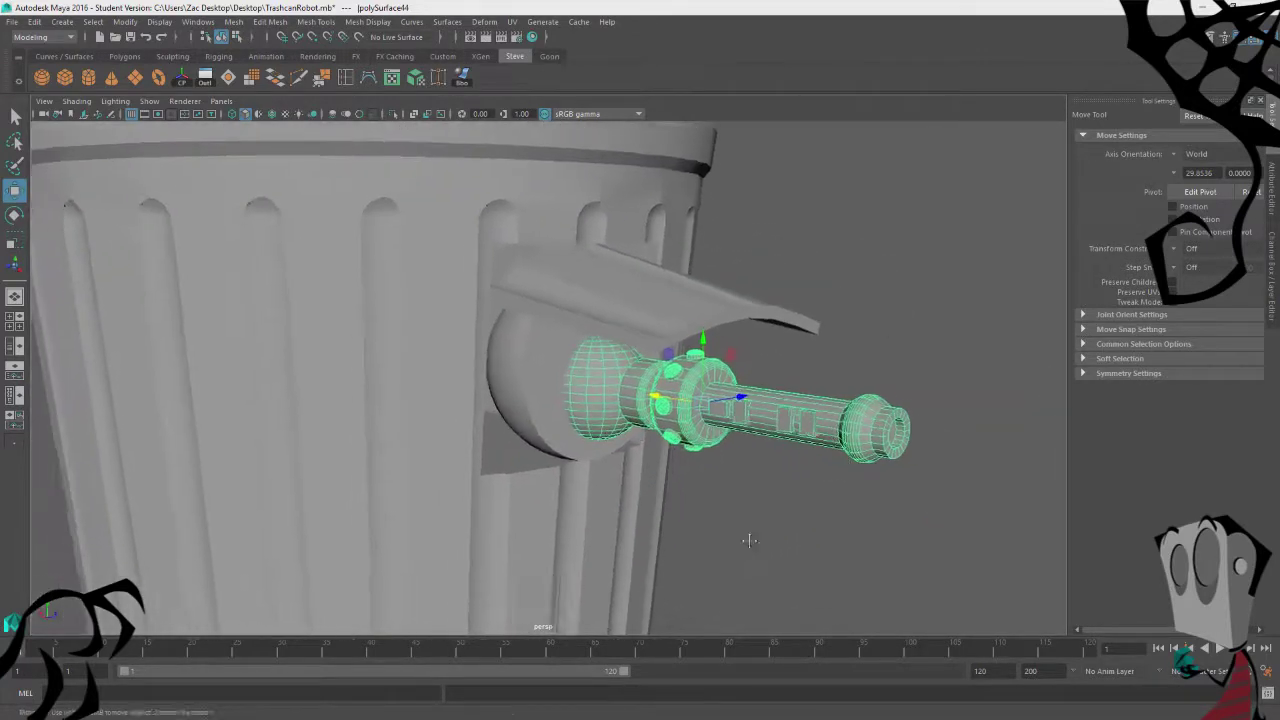
{"action": "key", "text": "e"}
{"action": "key", "text": "r"}
{"action": "scroll", "coordinate": [767, 410], "scroll_direction": "up", "scroll_amount": 2}
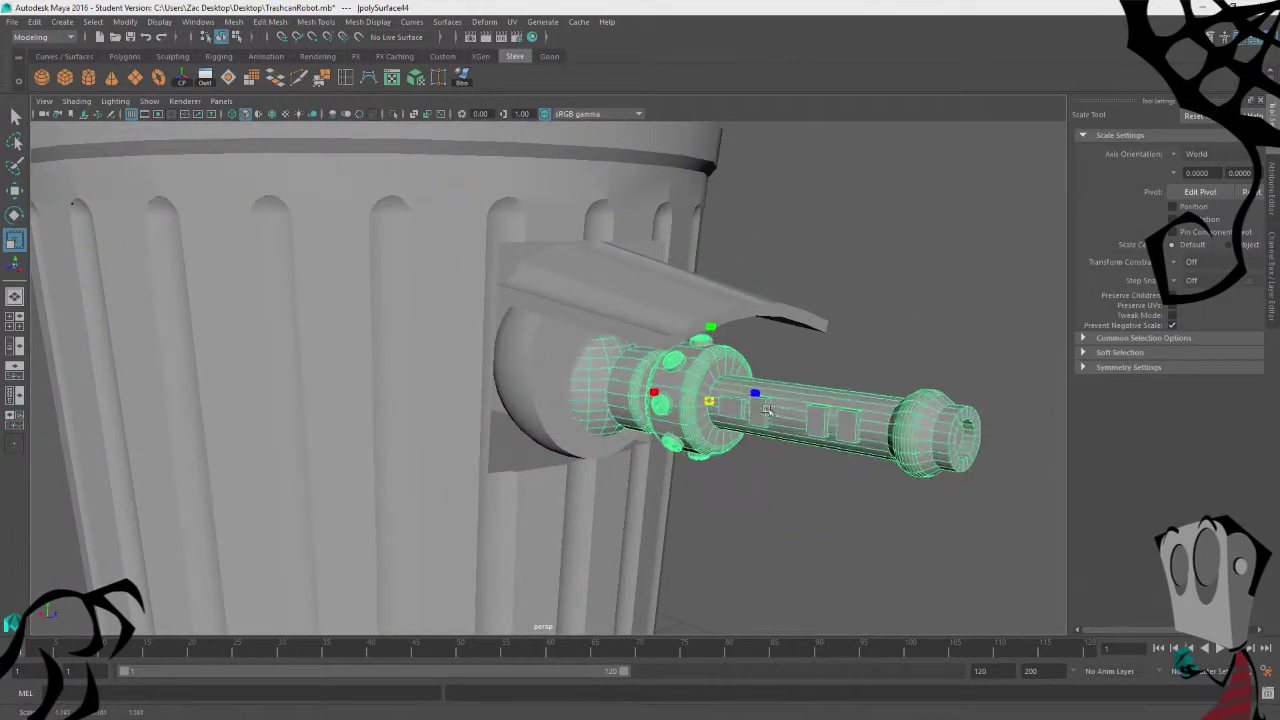
{"action": "left_click_drag", "start_coordinate": [767, 410], "coordinate": [770, 410]}
{"action": "key", "text": "w"}
{"action": "left_click_drag", "start_coordinate": [658, 403], "coordinate": [788, 418]}
{"action": "key", "text": "e"}
{"action": "key", "text": "r"}
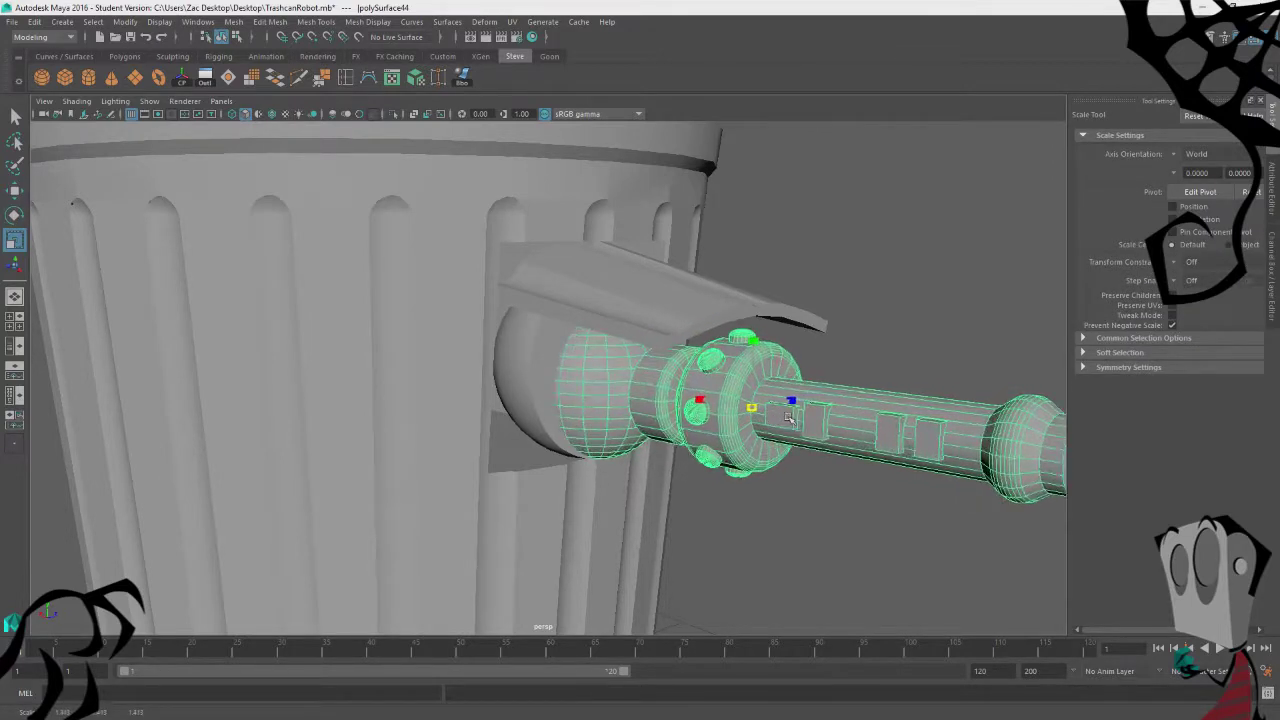
Step: Raise and centre the base segment's ball in the socket half, scaling the segment slightly larger for a closer fit
{"action": "key", "text": "w"}
{"action": "left_click_drag", "start_coordinate": [752, 336], "coordinate": [752, 322]}
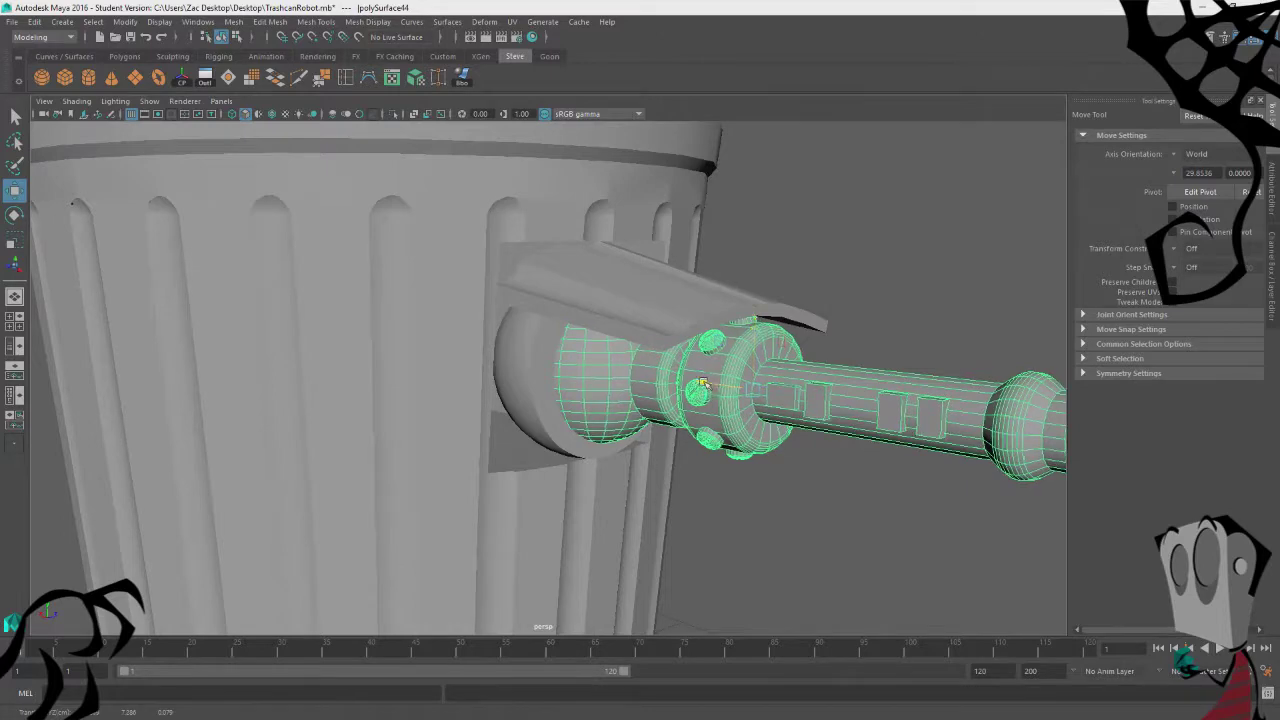
{"action": "left_click_drag", "start_coordinate": [703, 382], "coordinate": [721, 392]}
{"action": "left_click_drag", "start_coordinate": [745, 513], "coordinate": [569, 318], "text": "alt"}
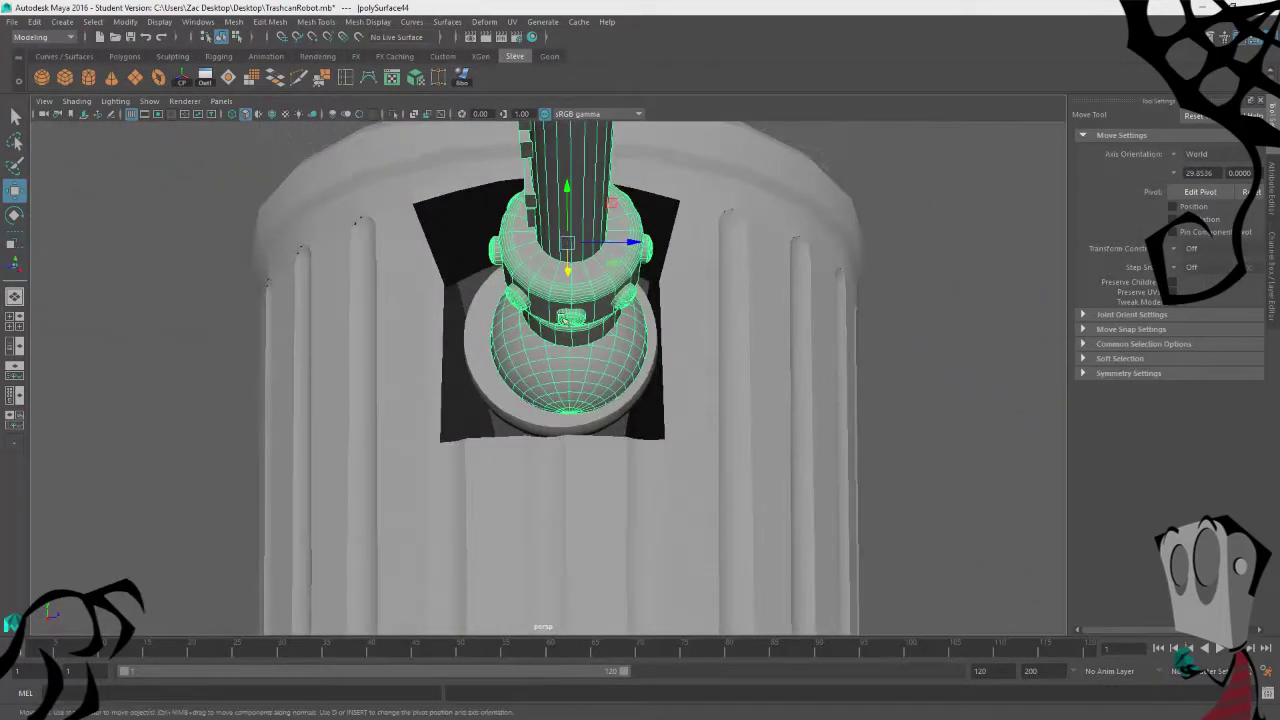
{"action": "left_click_drag", "start_coordinate": [636, 242], "coordinate": [594, 258]}
{"action": "key", "text": "r"}
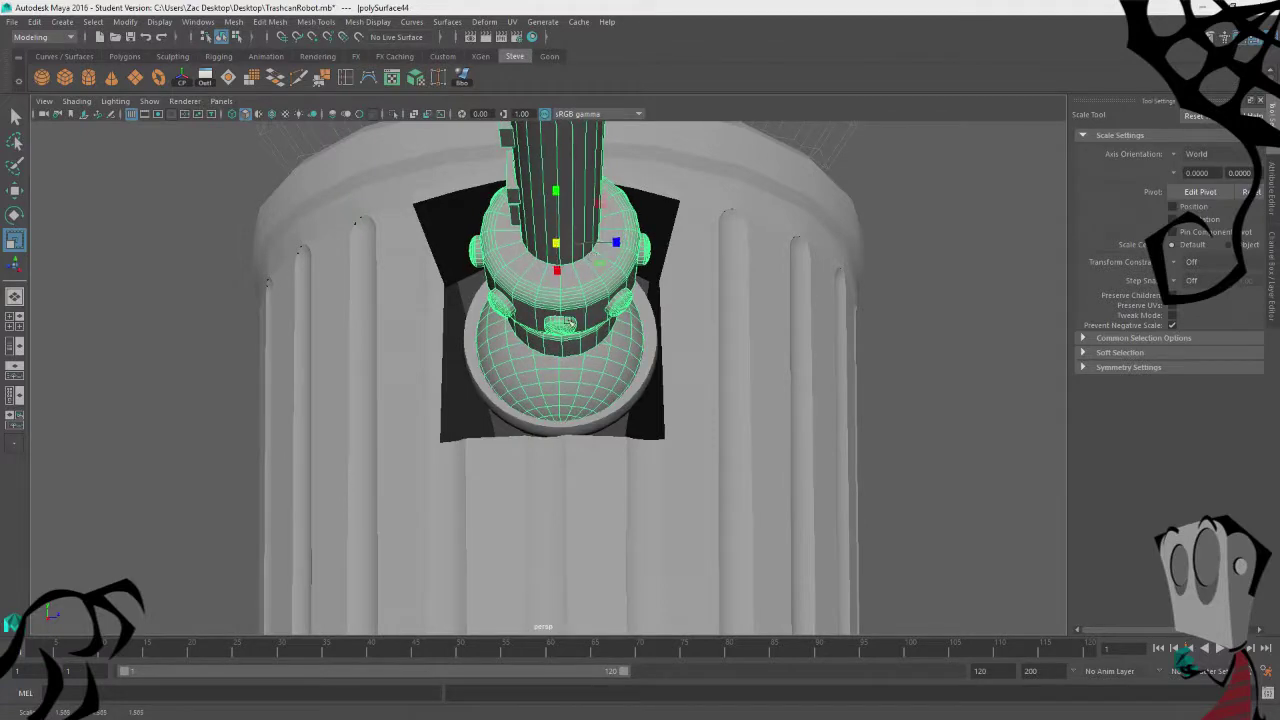
{"action": "left_click_drag", "start_coordinate": [570, 323], "coordinate": [694, 449], "text": "alt"}
{"action": "key", "text": "w"}
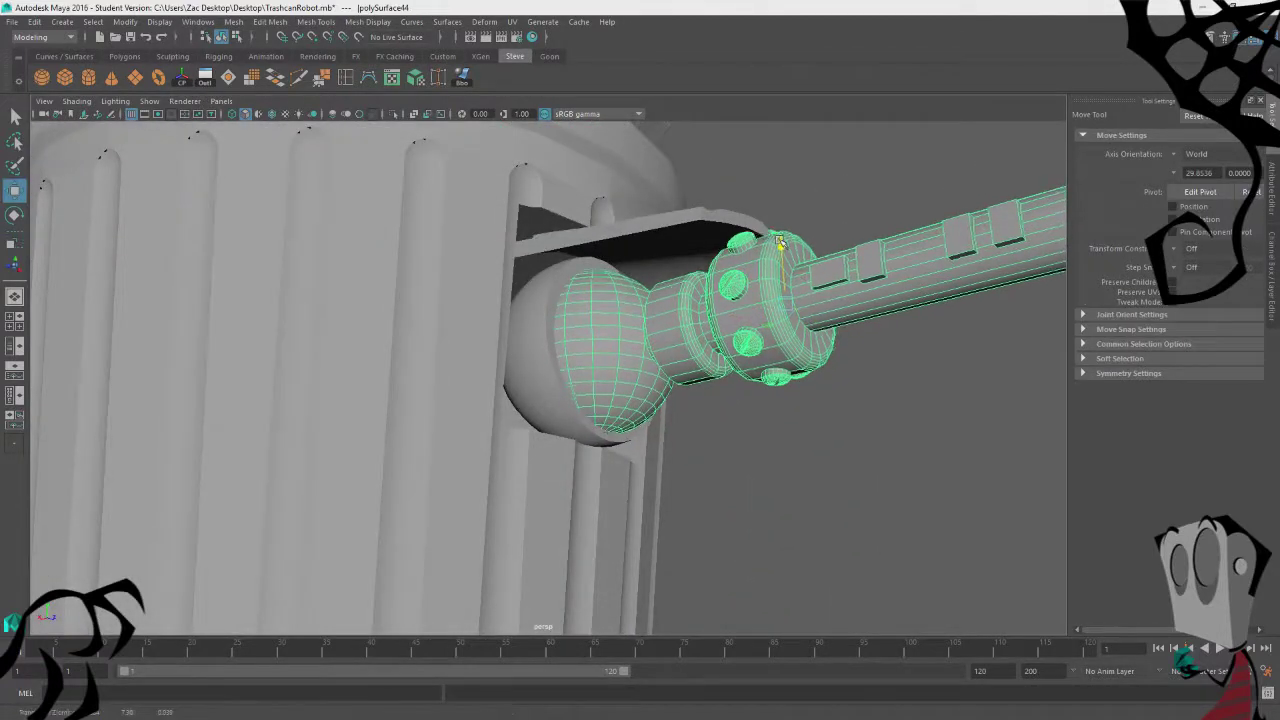
{"action": "left_click_drag", "start_coordinate": [779, 241], "coordinate": [781, 238]}
{"action": "left_click_drag", "start_coordinate": [820, 445], "coordinate": [777, 478], "text": "alt"}
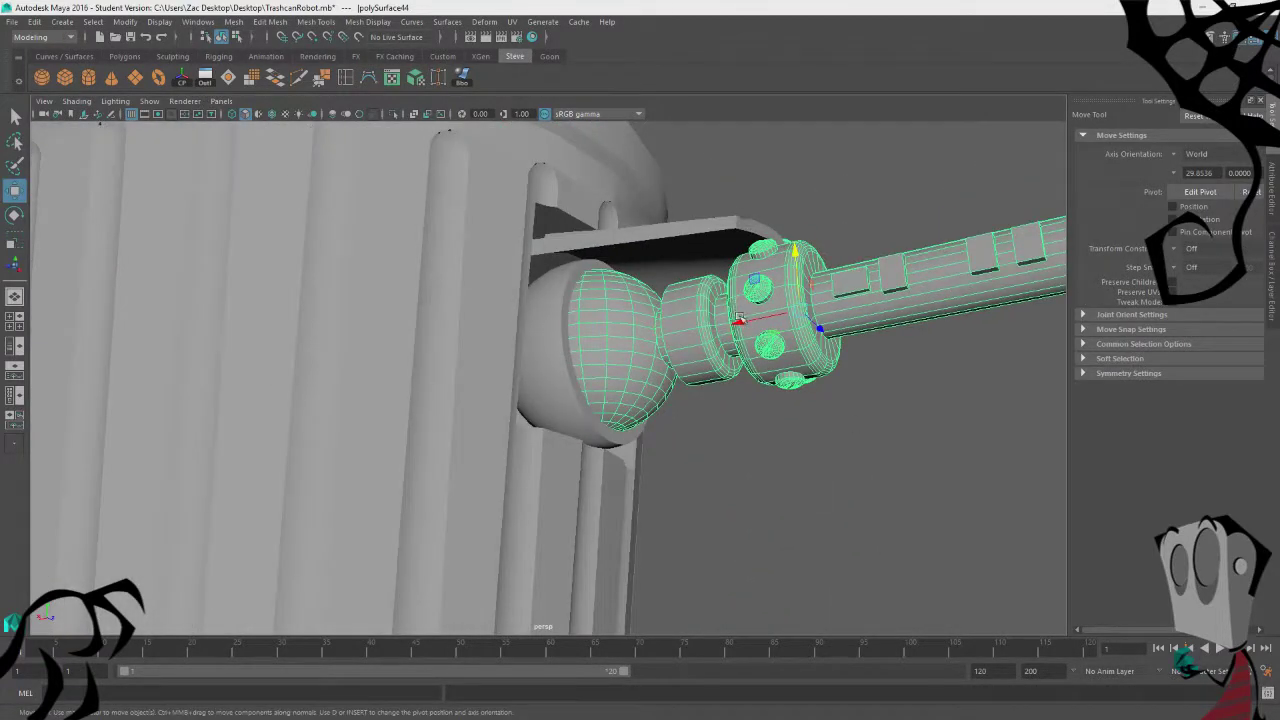
{"action": "left_click_drag", "start_coordinate": [739, 316], "coordinate": [871, 443], "text": "alt"}
Step: Slide the middle rod into the base segment's end, aligned with its axis in the top view, and enlarge it slightly
{"action": "middle_click_drag", "start_coordinate": [871, 443], "coordinate": [523, 434], "text": "alt"}
{"action": "left_click", "coordinate": [523, 434]}
{"action": "scroll", "coordinate": [691, 437], "scroll_direction": "down", "scroll_amount": 4}
{"action": "mouse_move", "coordinate": [691, 437]}
{"action": "left_mouse_down", "text": "alt"}
{"action": "mouse_move", "coordinate": [718, 394]}
{"action": "mouse_move", "coordinate": [687, 446]}
{"action": "mouse_move", "coordinate": [669, 438]}
{"action": "left_mouse_up", "text": "alt"}
{"action": "left_click", "coordinate": [717, 394]}
{"action": "key", "text": "f"}
{"action": "key", "text": "space"}
{"action": "key", "text": "space"}
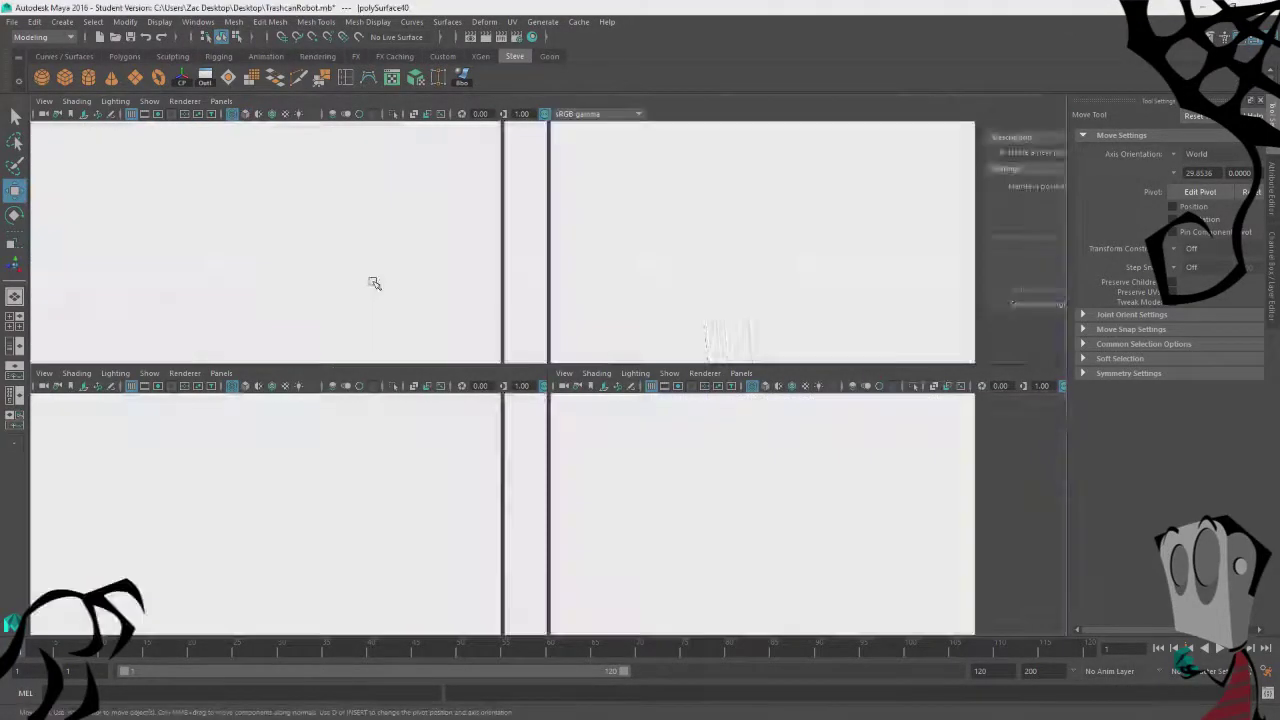
{"action": "key", "text": "f"}
{"action": "scroll", "coordinate": [449, 351], "scroll_direction": "down", "scroll_amount": 5}
{"action": "middle_click_drag", "start_coordinate": [449, 351], "coordinate": [406, 362], "text": "alt"}
{"action": "right_click_drag", "start_coordinate": [406, 362], "coordinate": [601, 468], "text": "alt"}
{"action": "scroll", "coordinate": [601, 468], "scroll_direction": "up", "scroll_amount": 3}
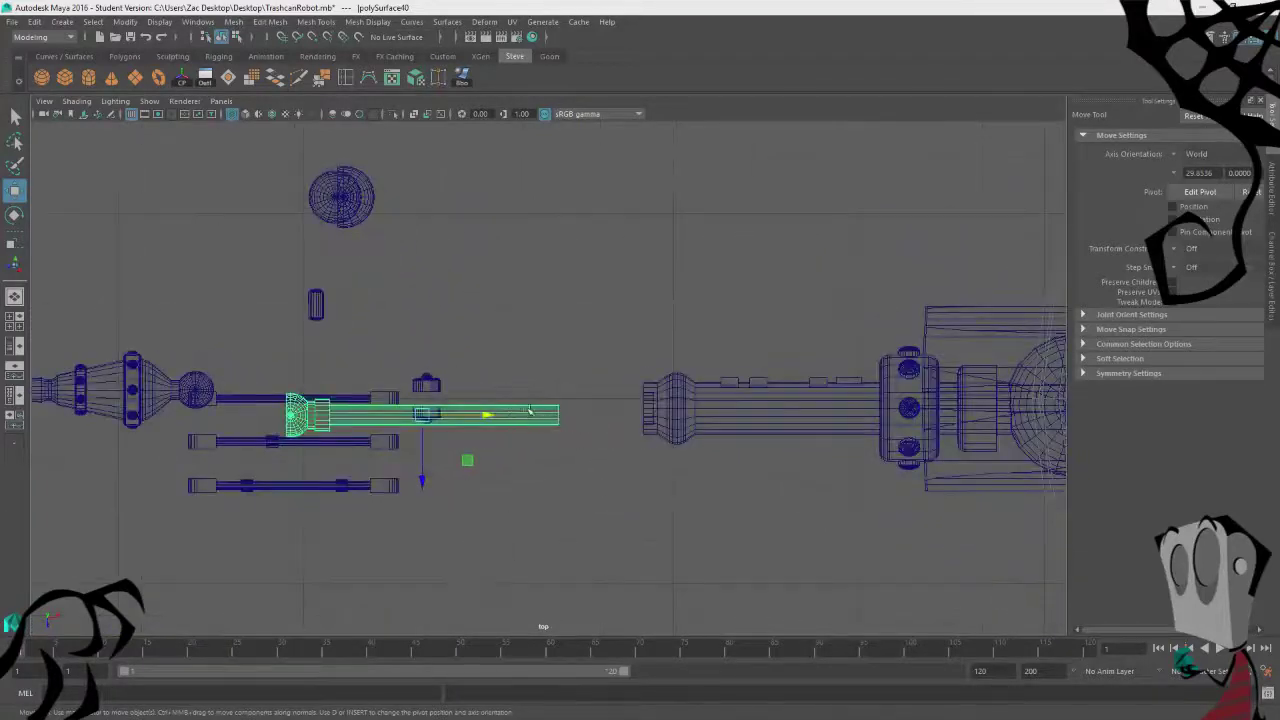
{"action": "left_click_drag", "start_coordinate": [490, 432], "coordinate": [601, 432]}
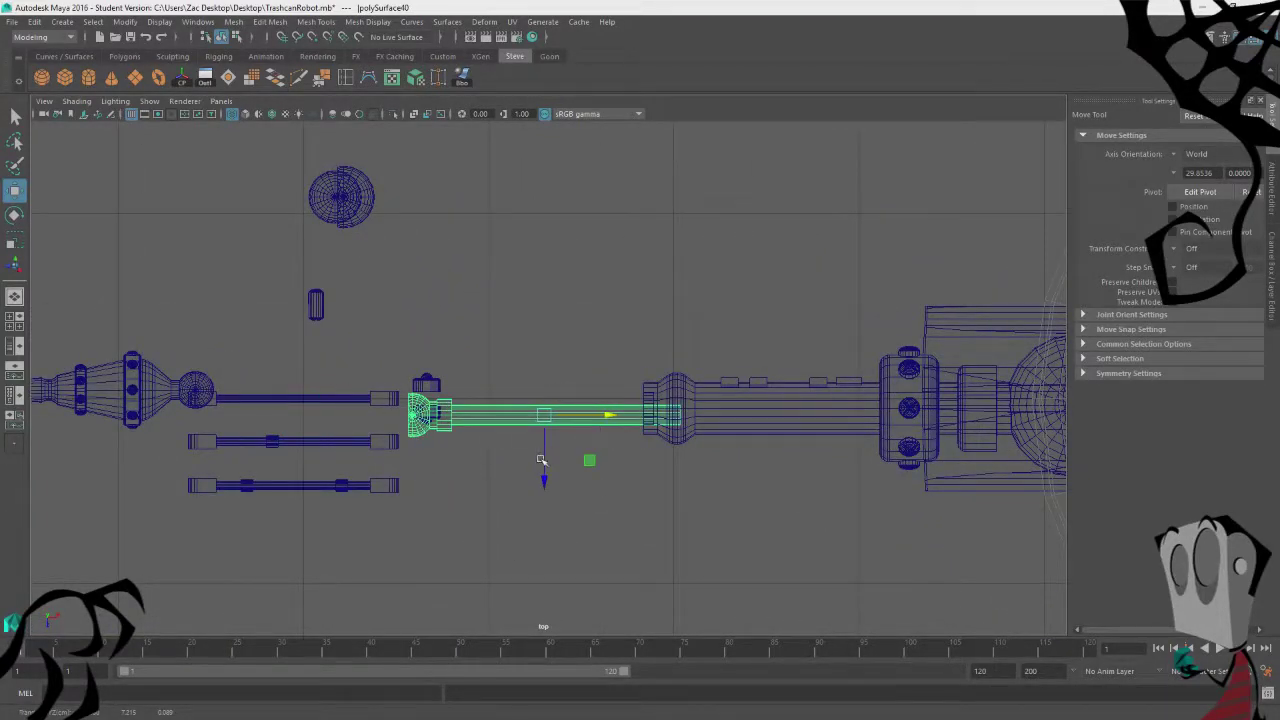
{"action": "left_click_drag", "start_coordinate": [540, 460], "coordinate": [546, 447]}
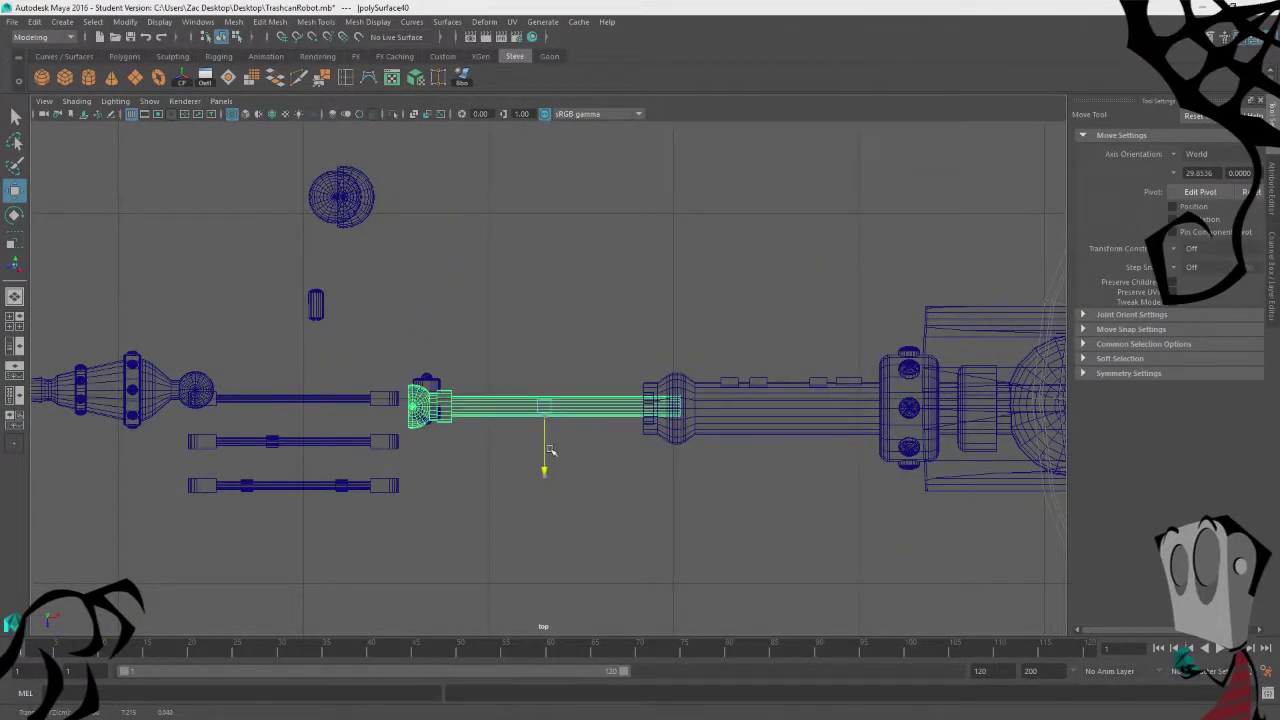
{"action": "key", "text": "r"}
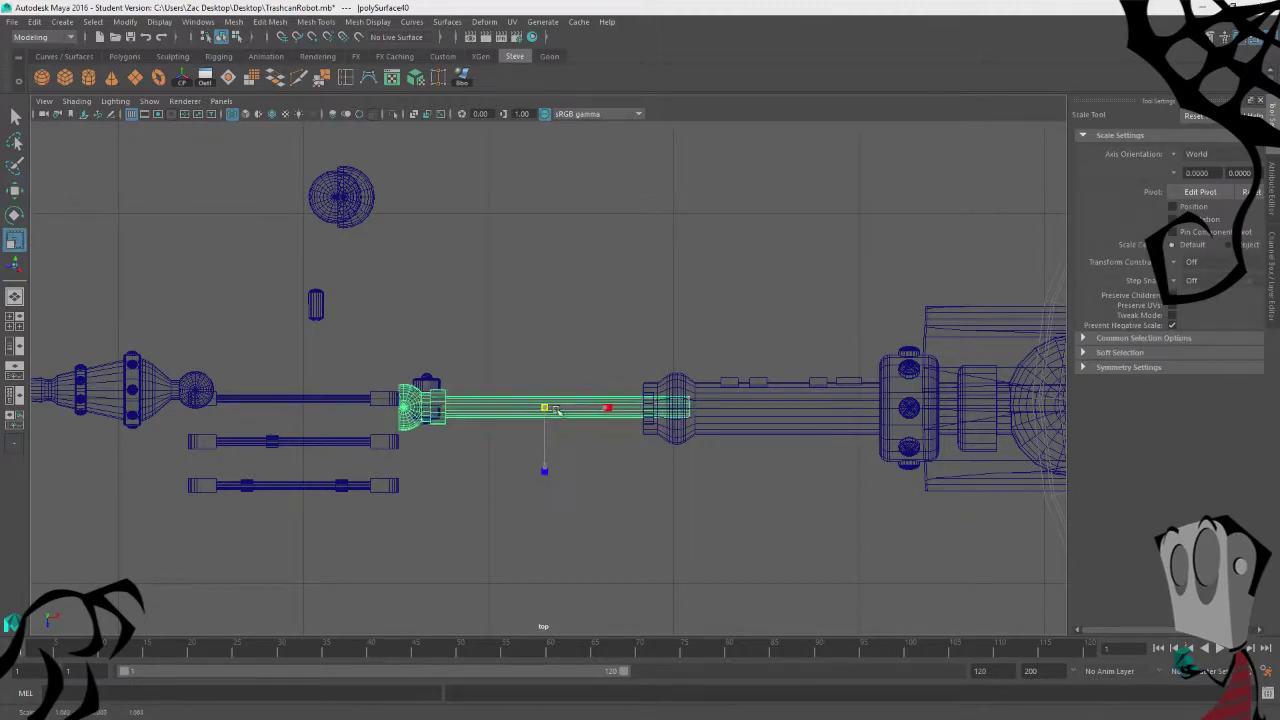
Step: Raise the middle rod in the perspective view to centre it vertically in the base segment's end, and prepare to scale it
{"action": "key", "text": "space"}
{"action": "key", "text": "space"}
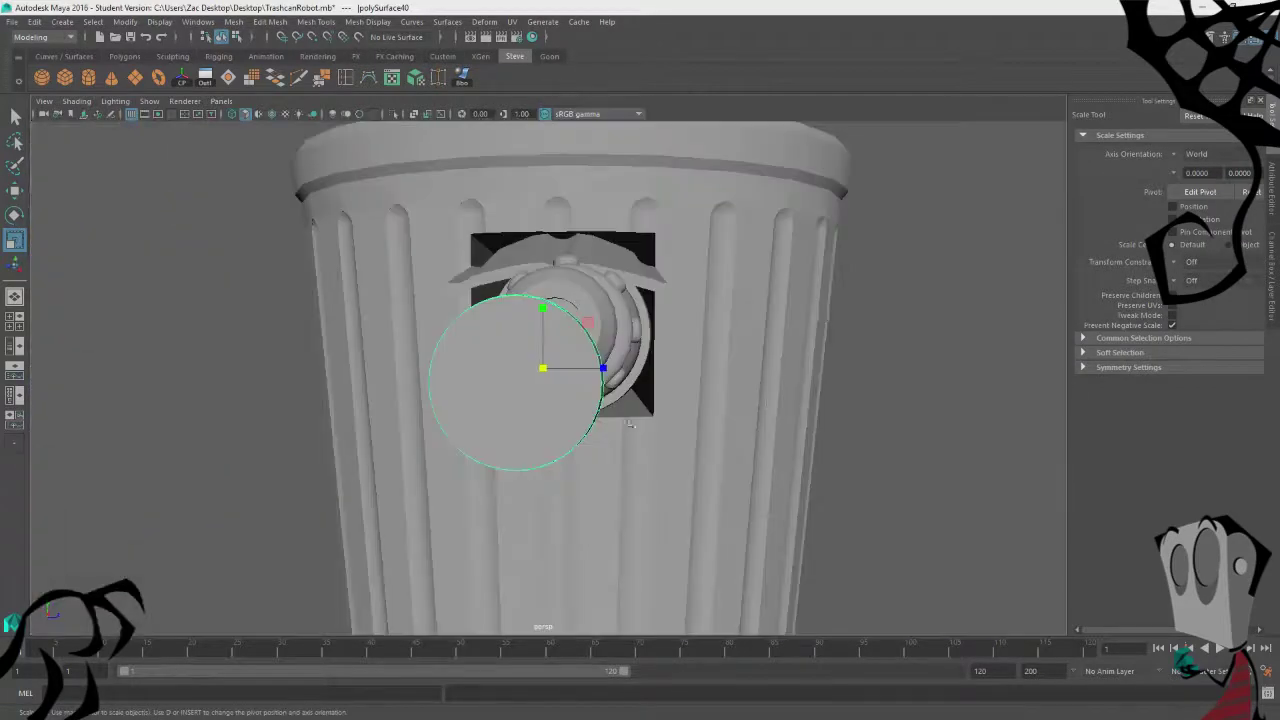
{"action": "left_click_drag", "start_coordinate": [780, 294], "coordinate": [527, 380], "text": "alt"}
{"action": "key", "text": "w"}
{"action": "left_click_drag", "start_coordinate": [392, 316], "coordinate": [398, 265]}
{"action": "key", "text": "r"}
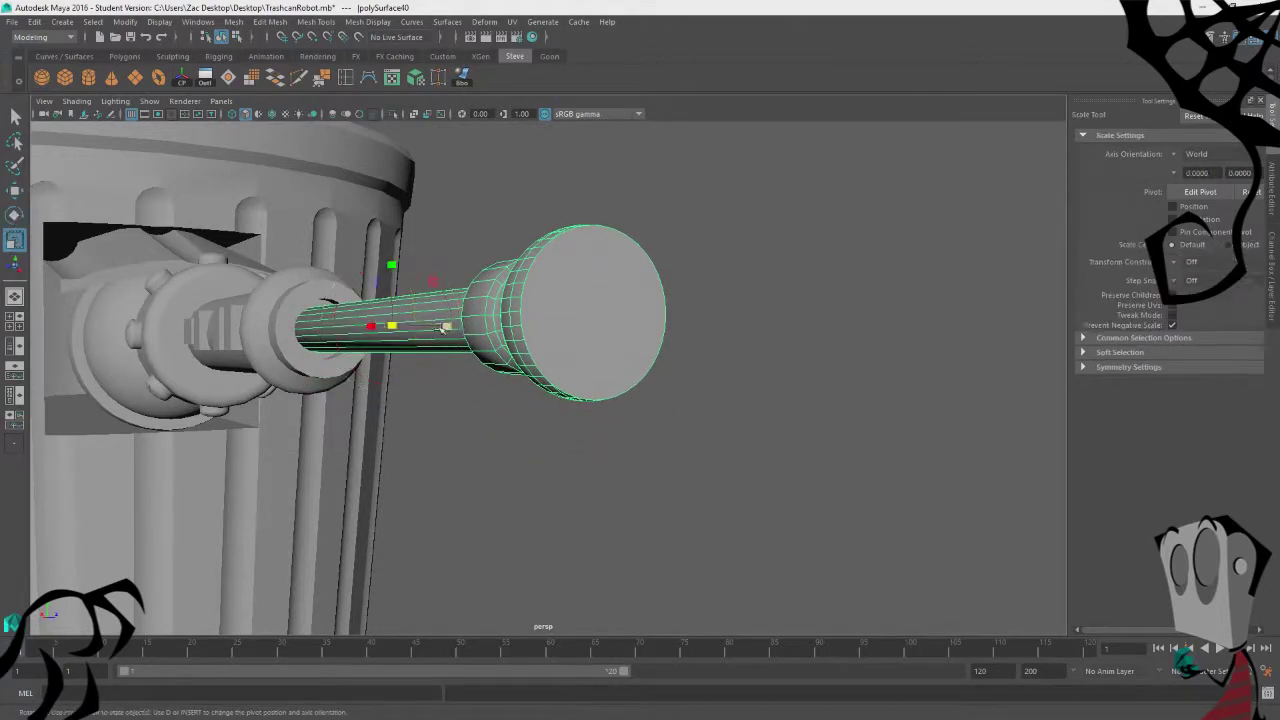